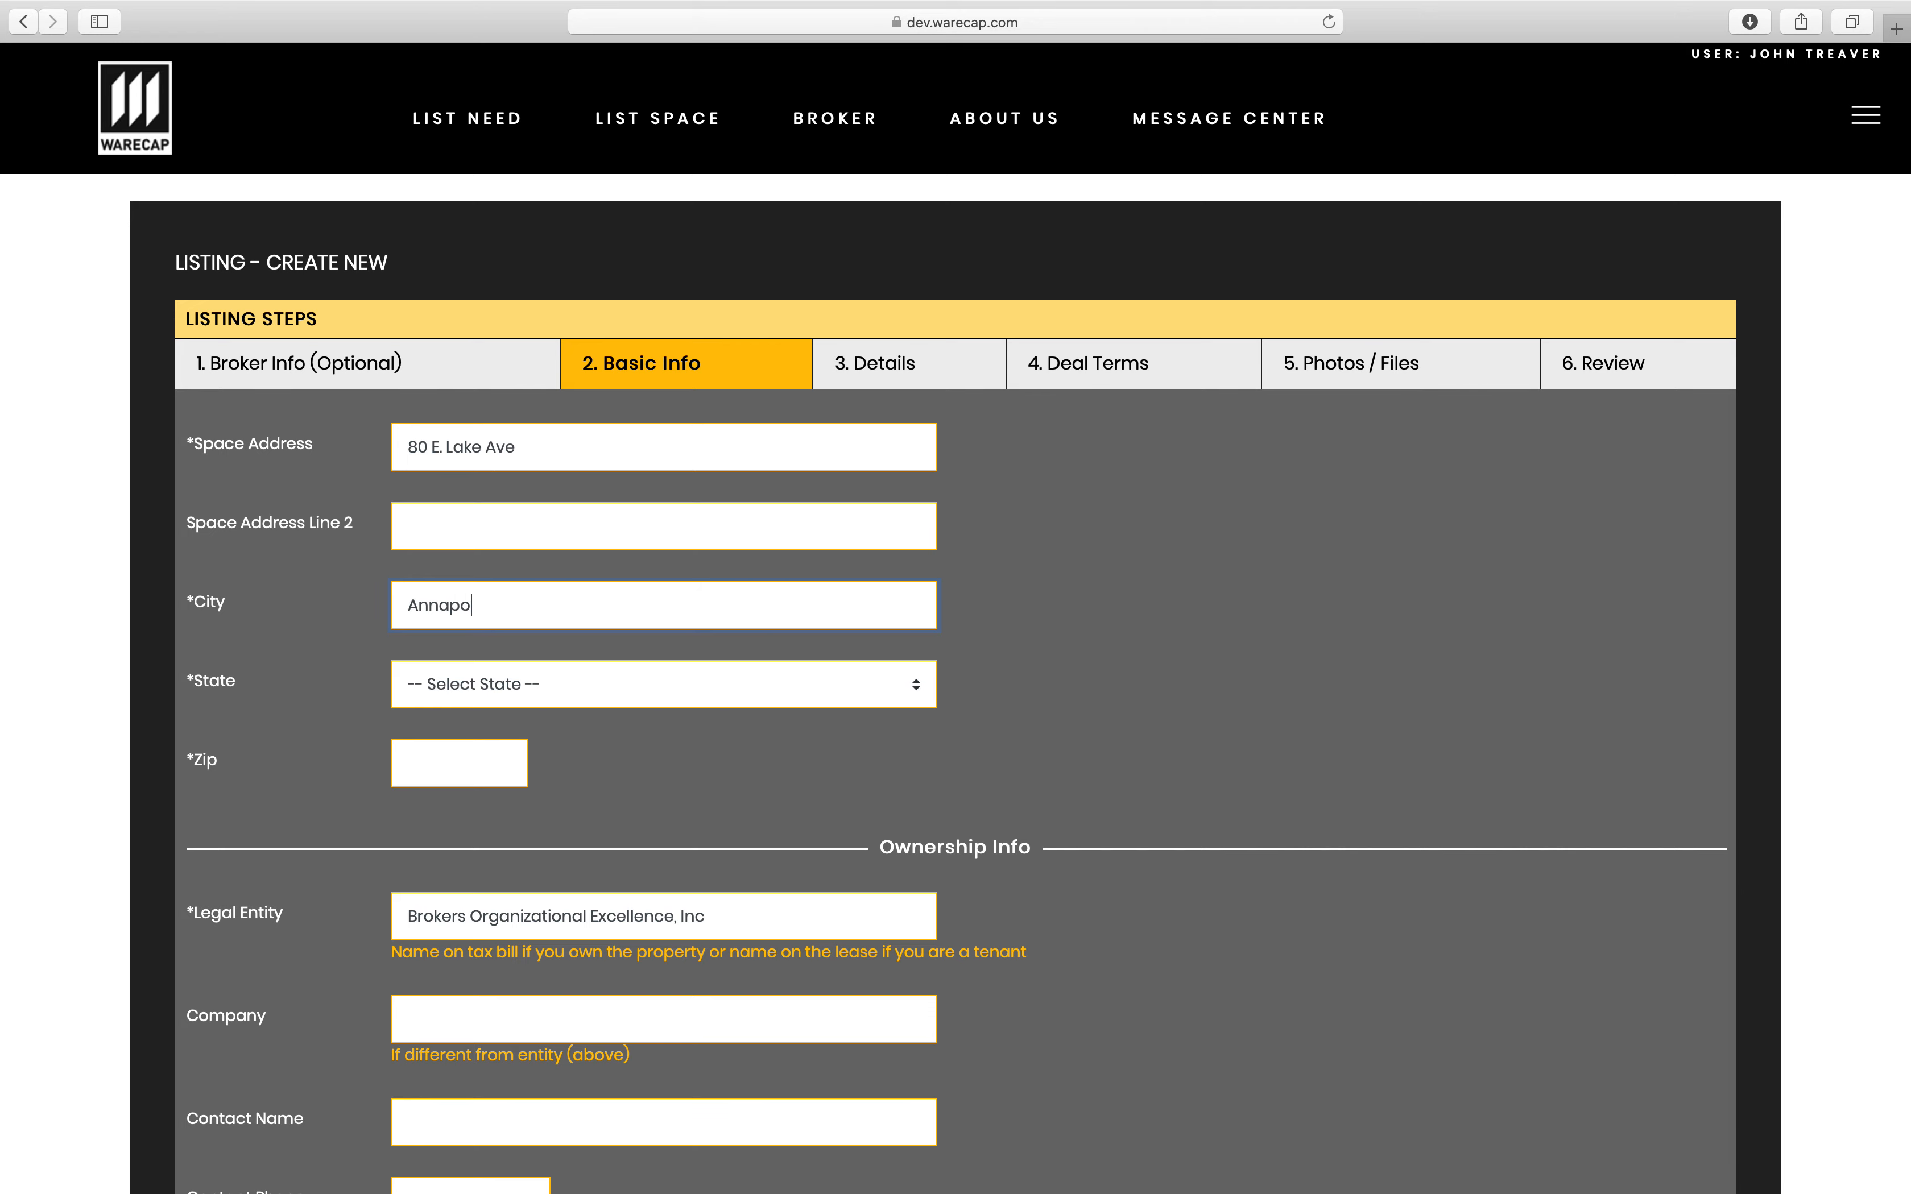
Set the space's state to Maryland and enter its zip code
{"action": "left_click", "coordinate": [476, 687]}
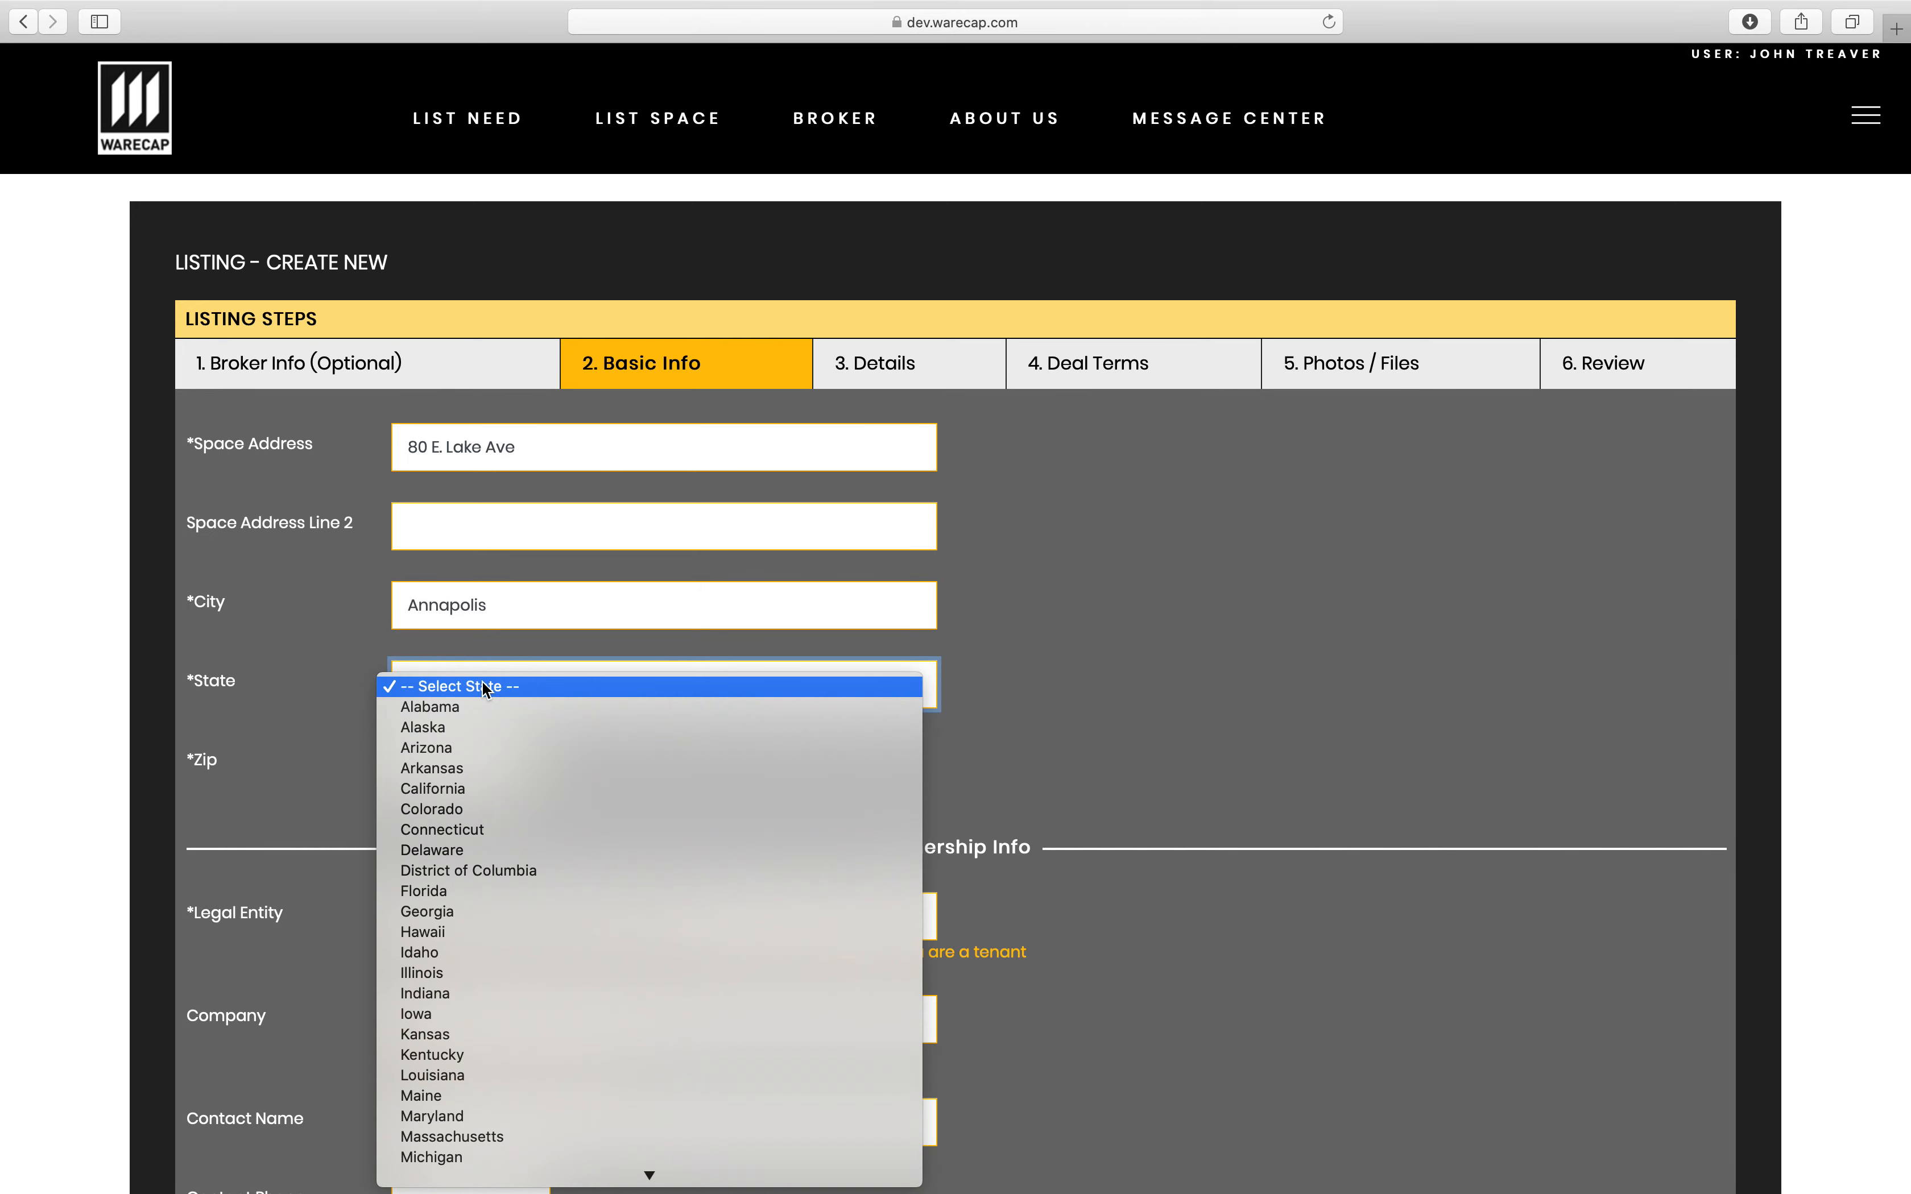
{"action": "left_click", "coordinate": [447, 1114]}
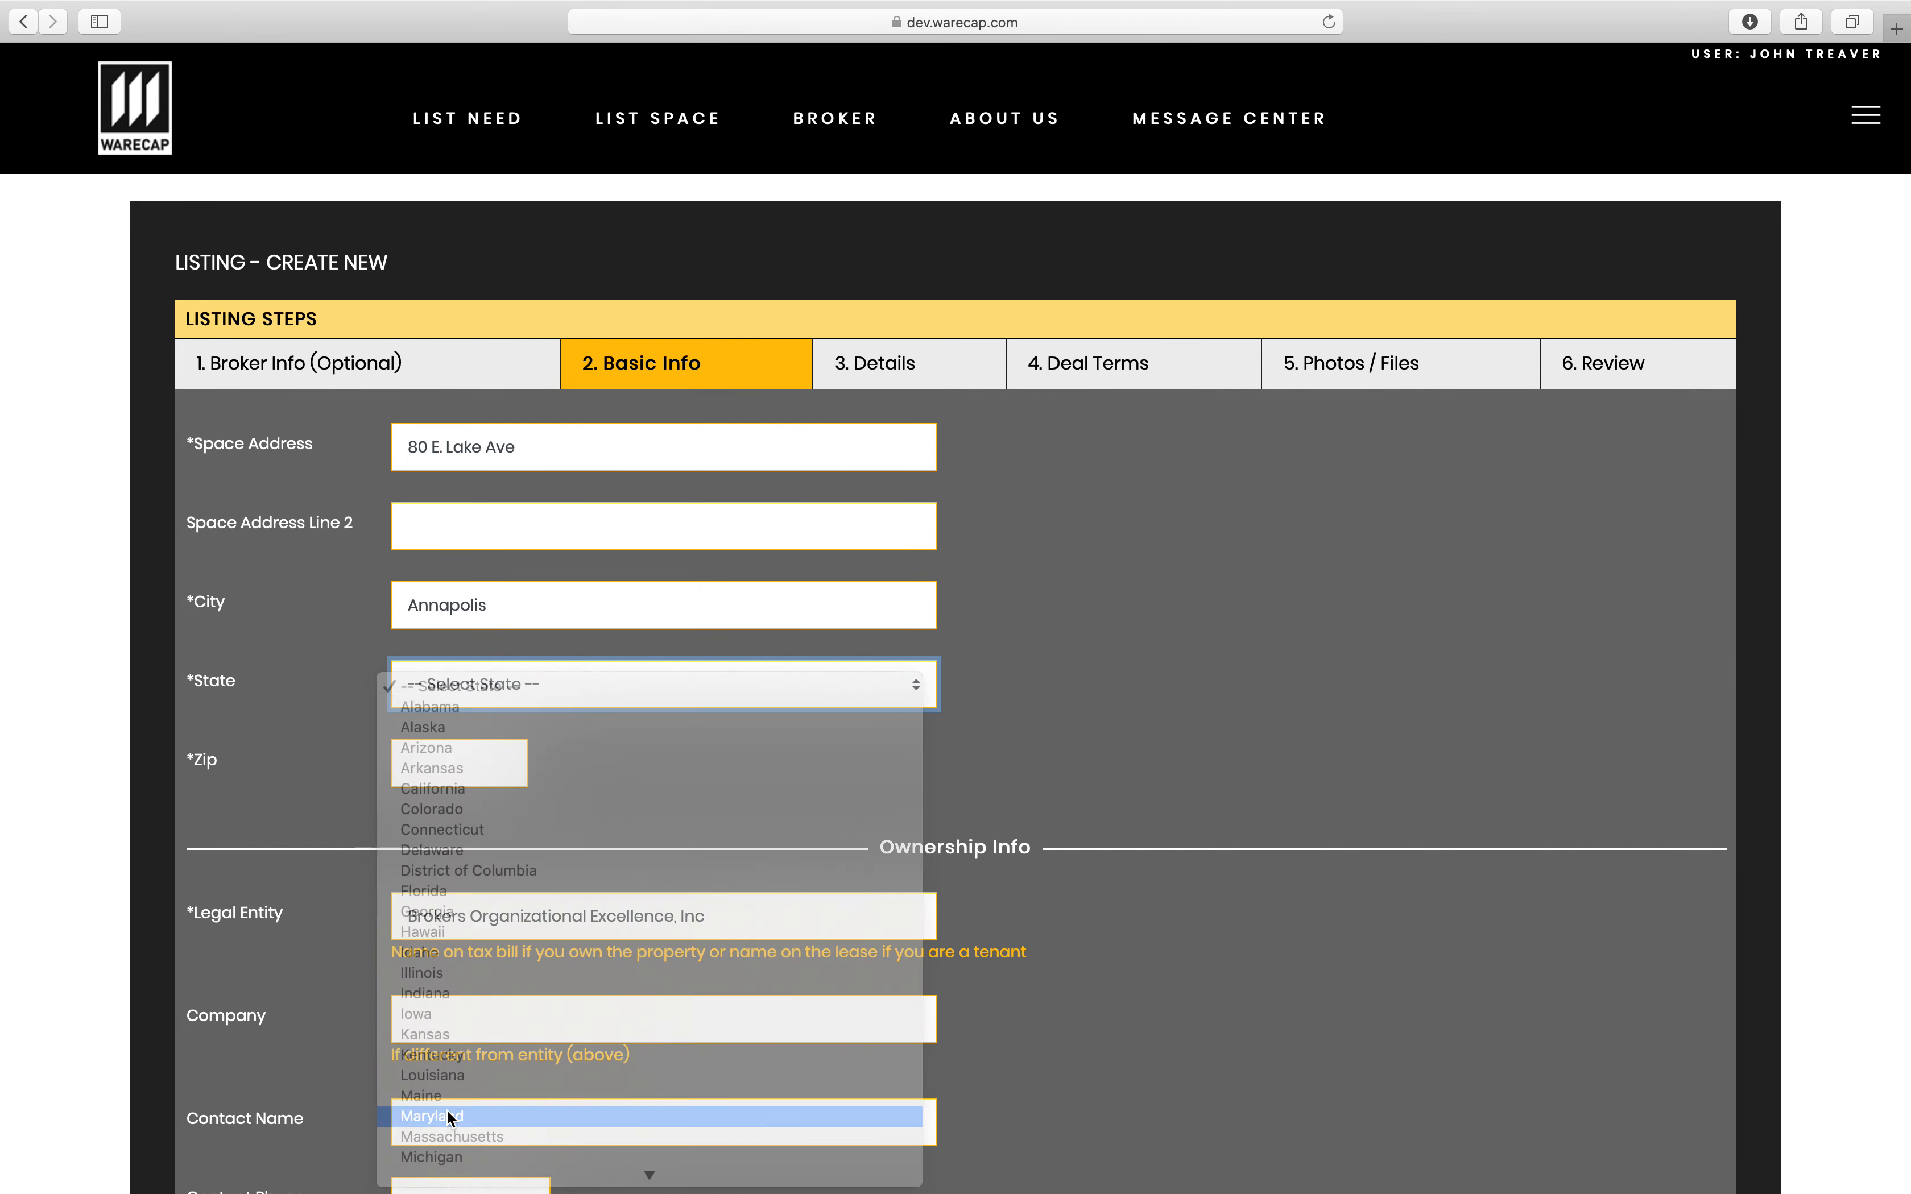
{"action": "scroll", "coordinate": [559, 716], "scroll_direction": "down", "scroll_amount": 2}
{"action": "left_click", "coordinate": [479, 670]}
{"action": "type", "text": "21403"}
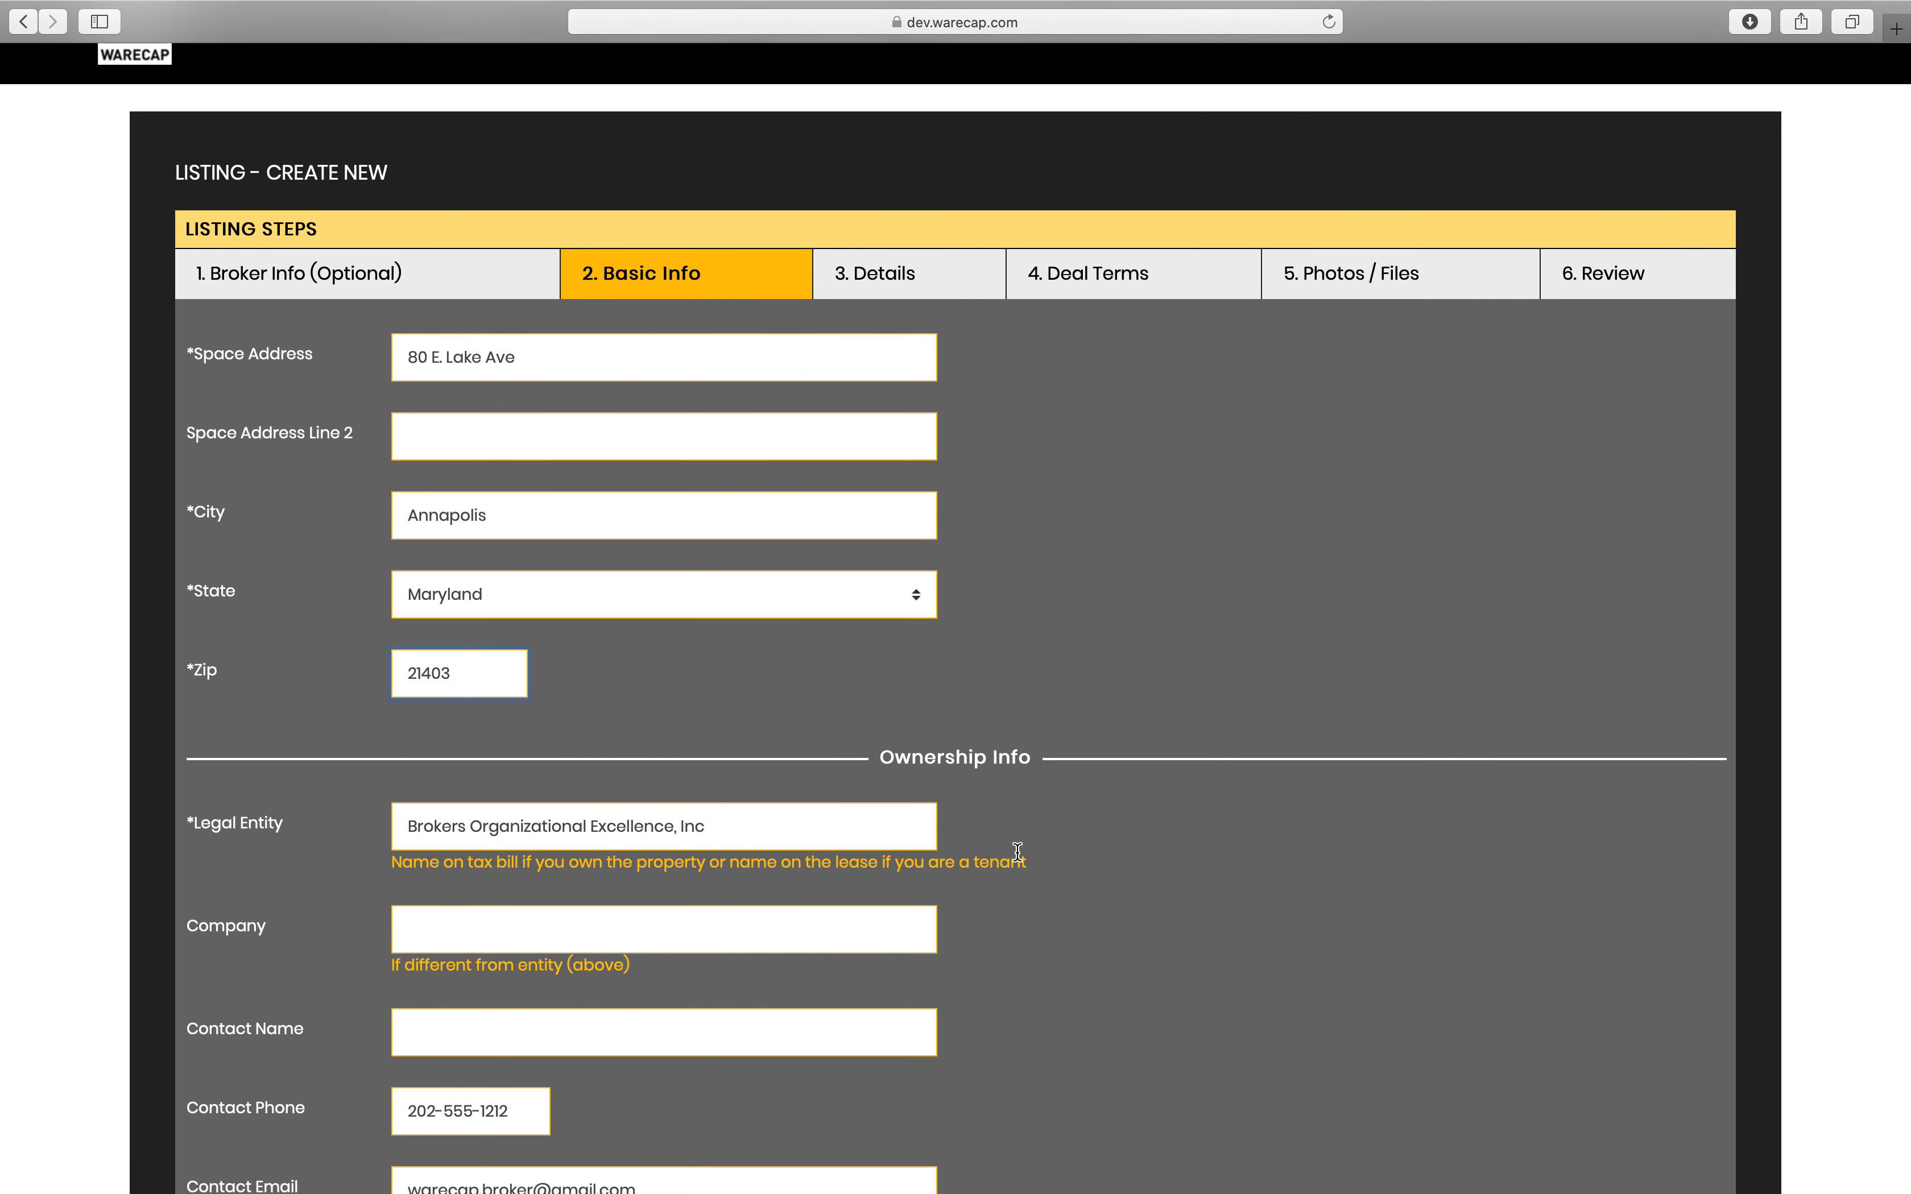
Change the legal entity in the ownership info to "Owners Excellence, Inc"
{"action": "scroll", "coordinate": [1015, 849], "scroll_direction": "down", "scroll_amount": 4}
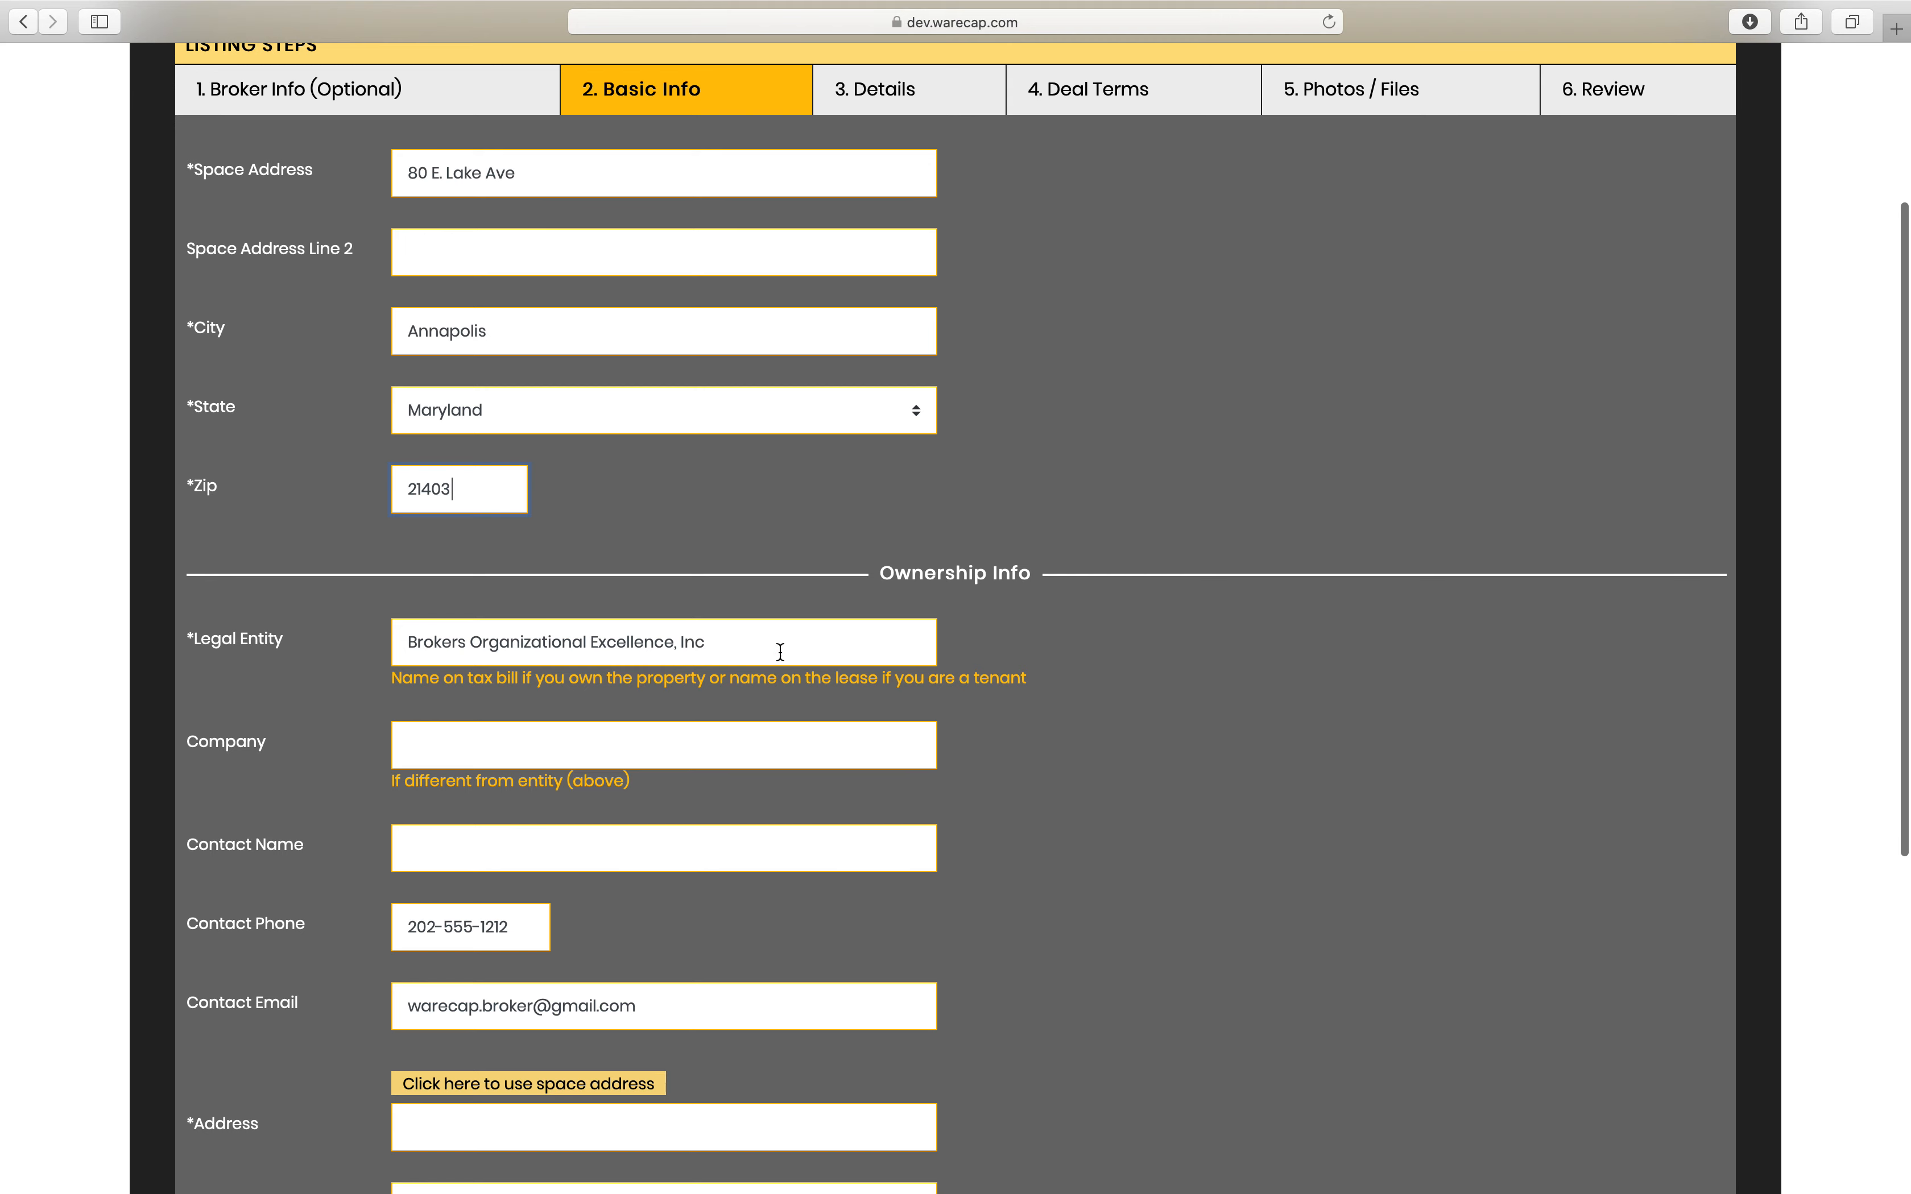
{"action": "scroll", "coordinate": [884, 727], "scroll_direction": "down", "scroll_amount": 3}
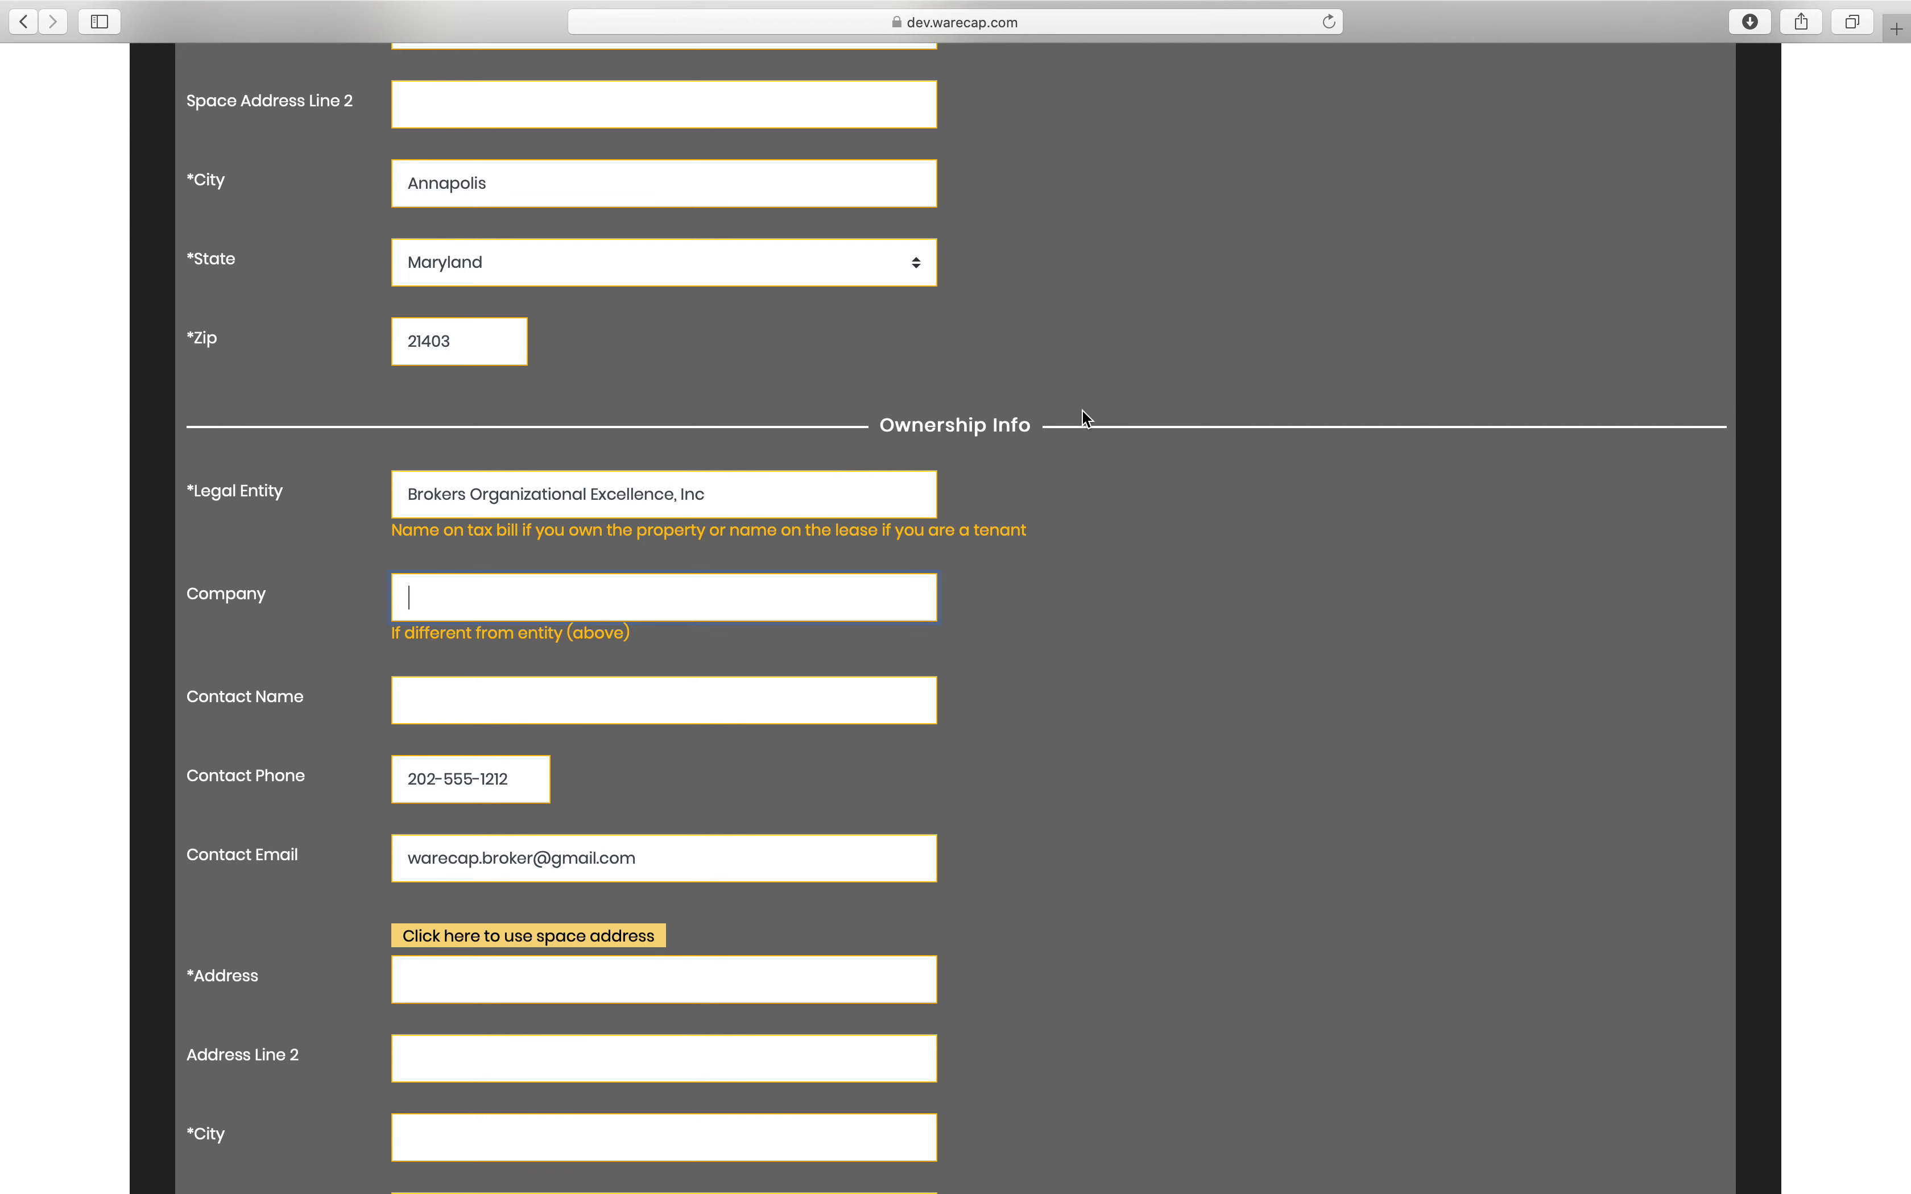
{"action": "triple_click", "coordinate": [813, 499]}
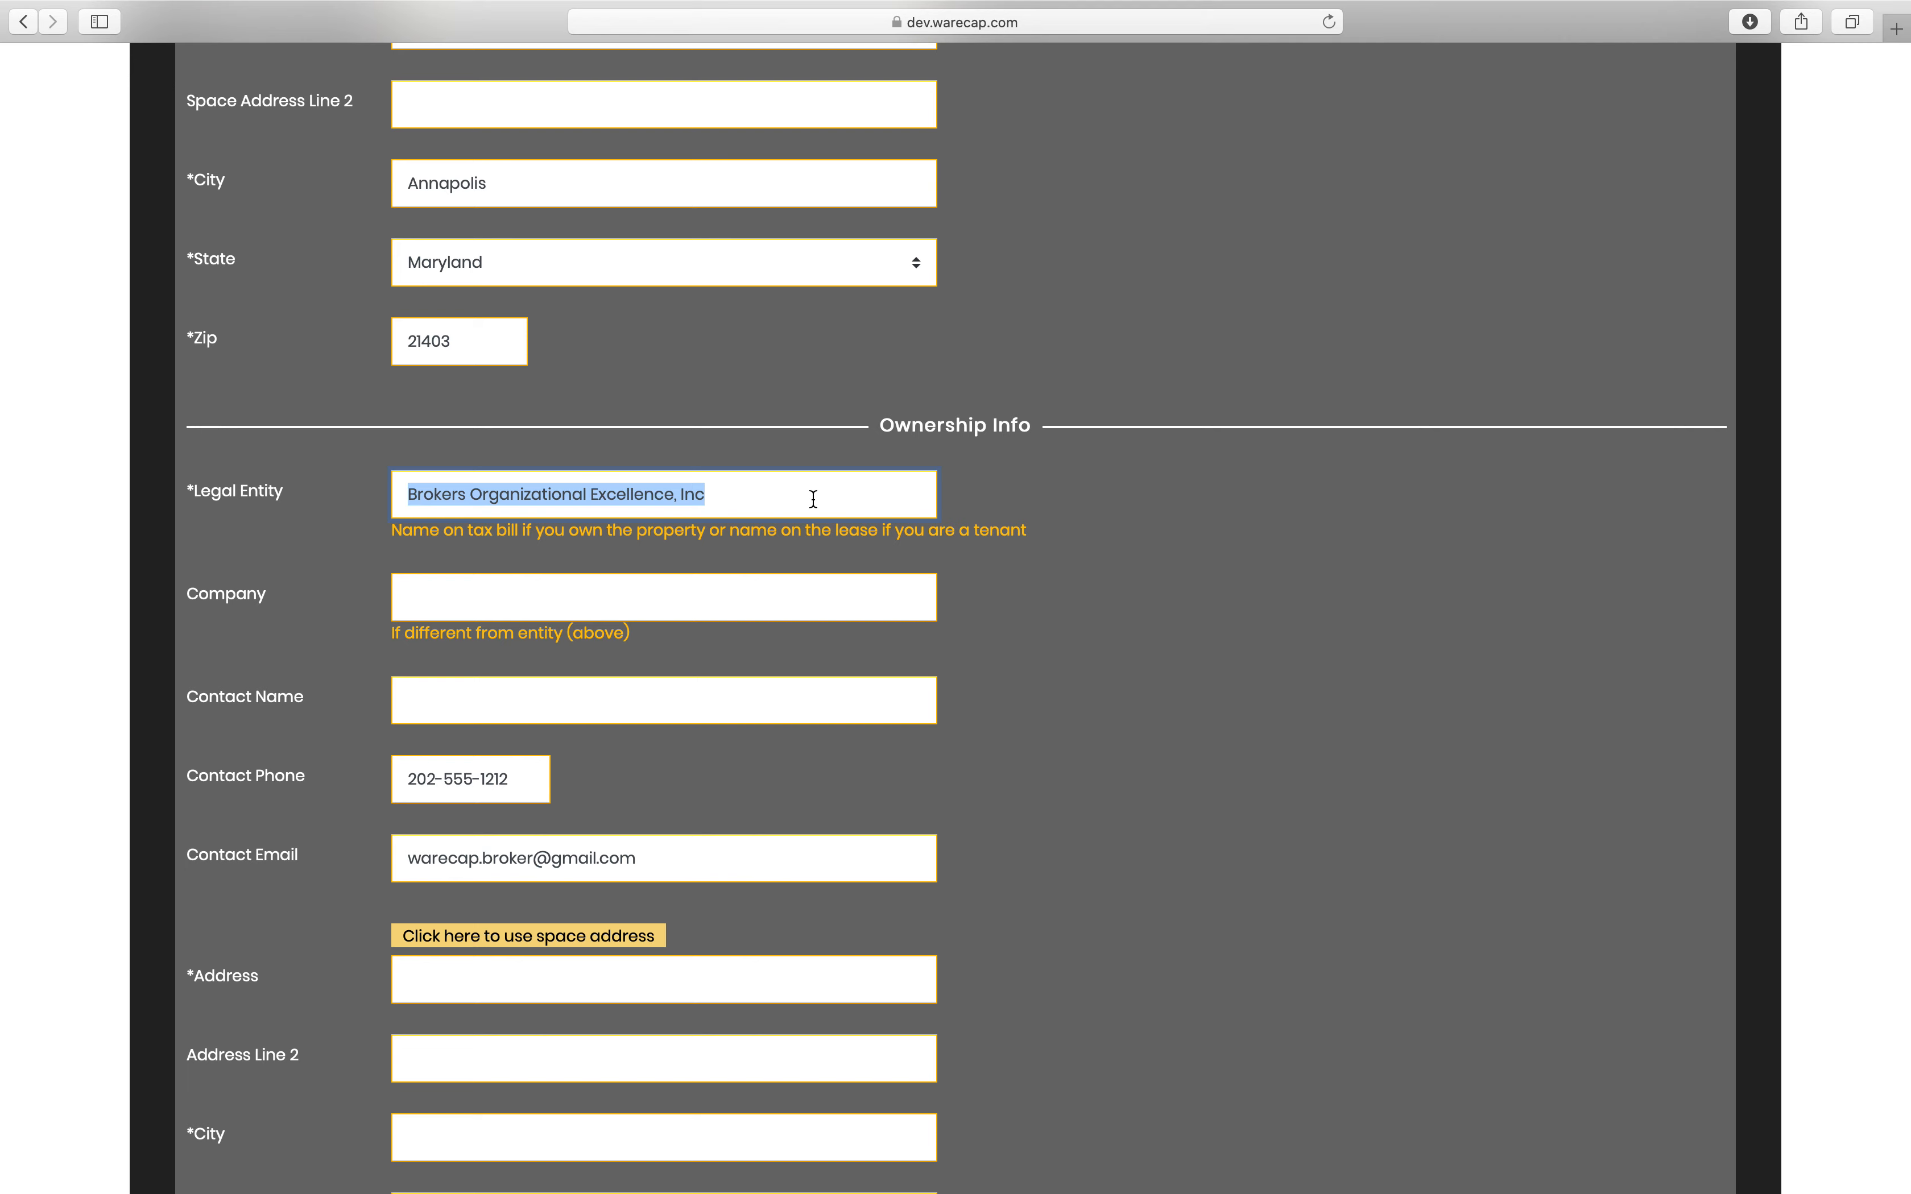
{"action": "key", "text": "Left"}
{"action": "key", "text": "alt+shift+Right"}
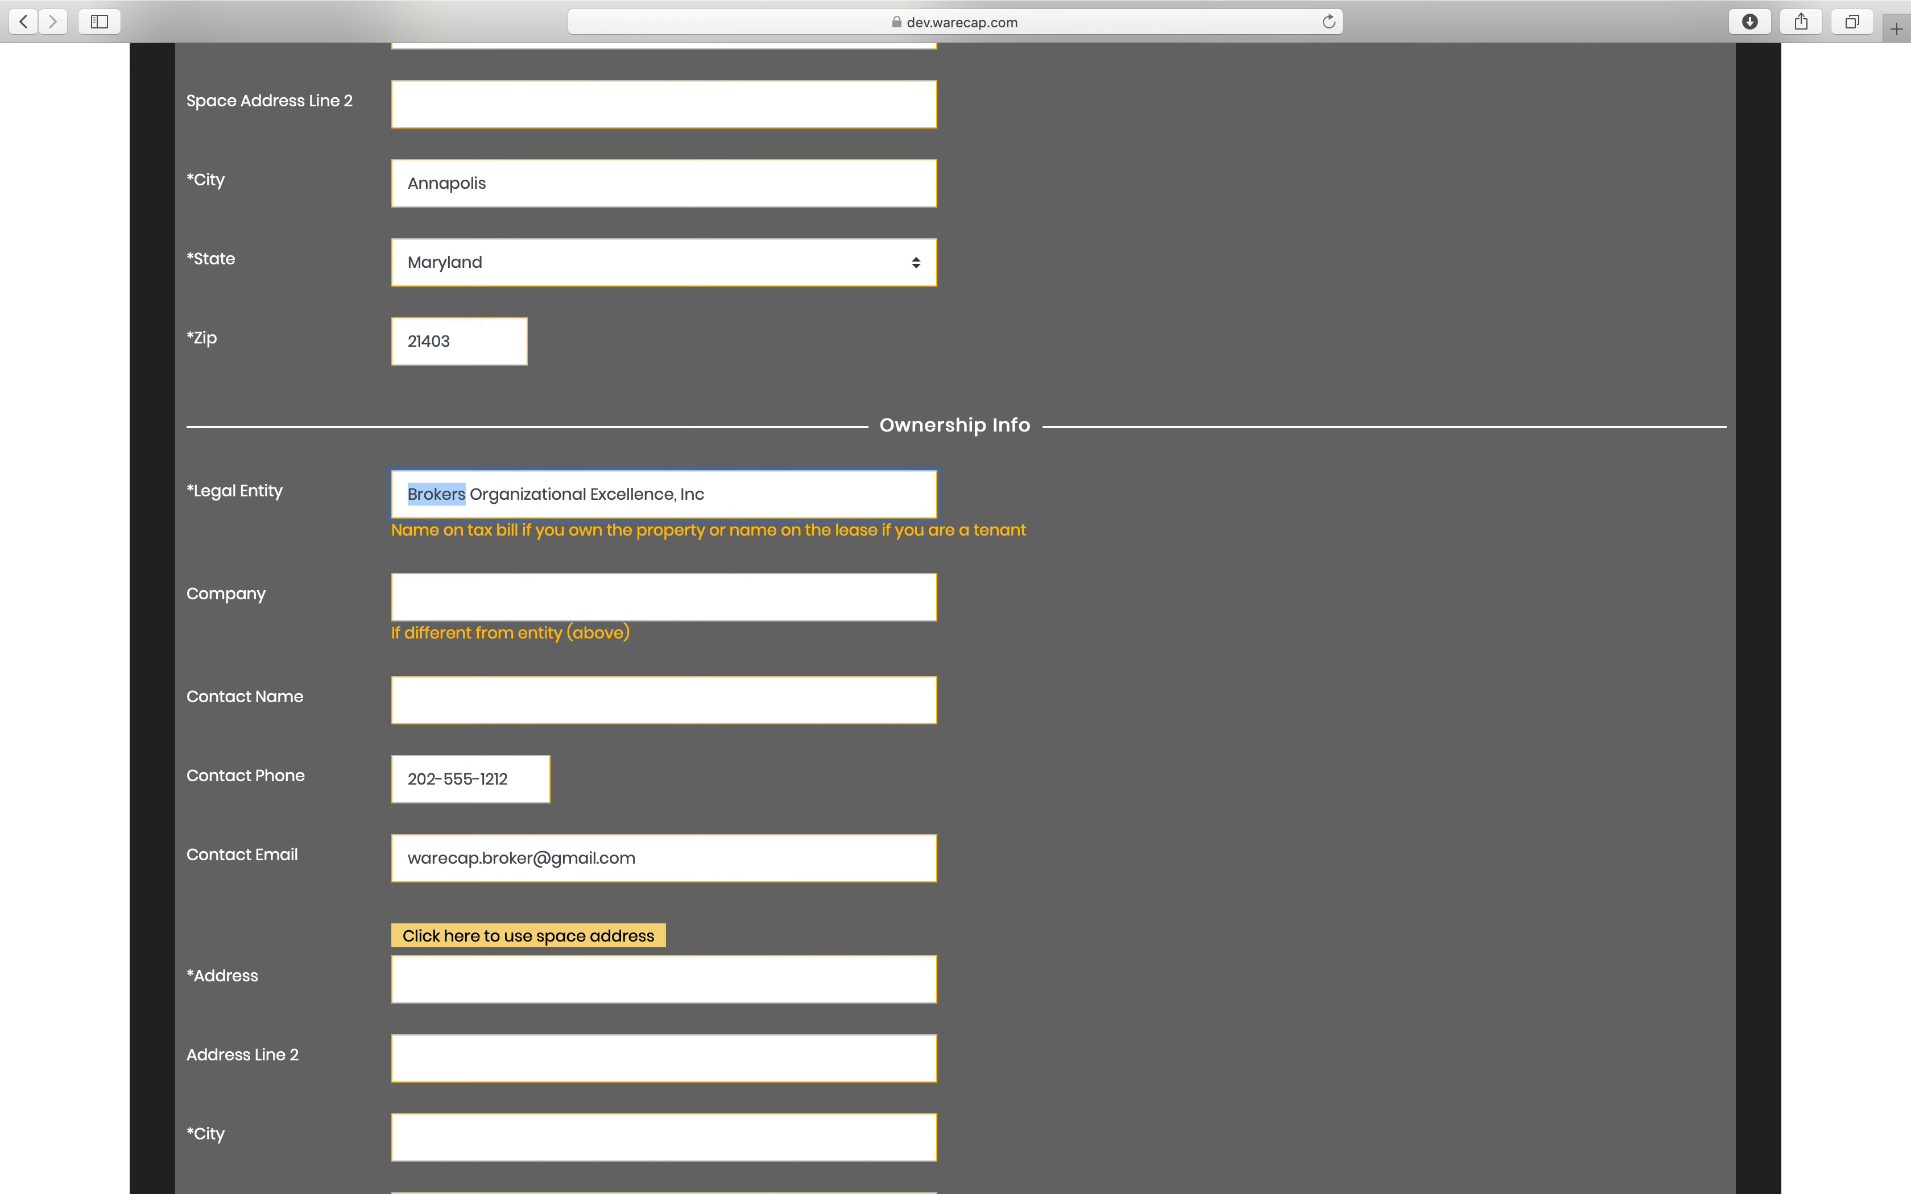
{"action": "type", "text": "Ow"}
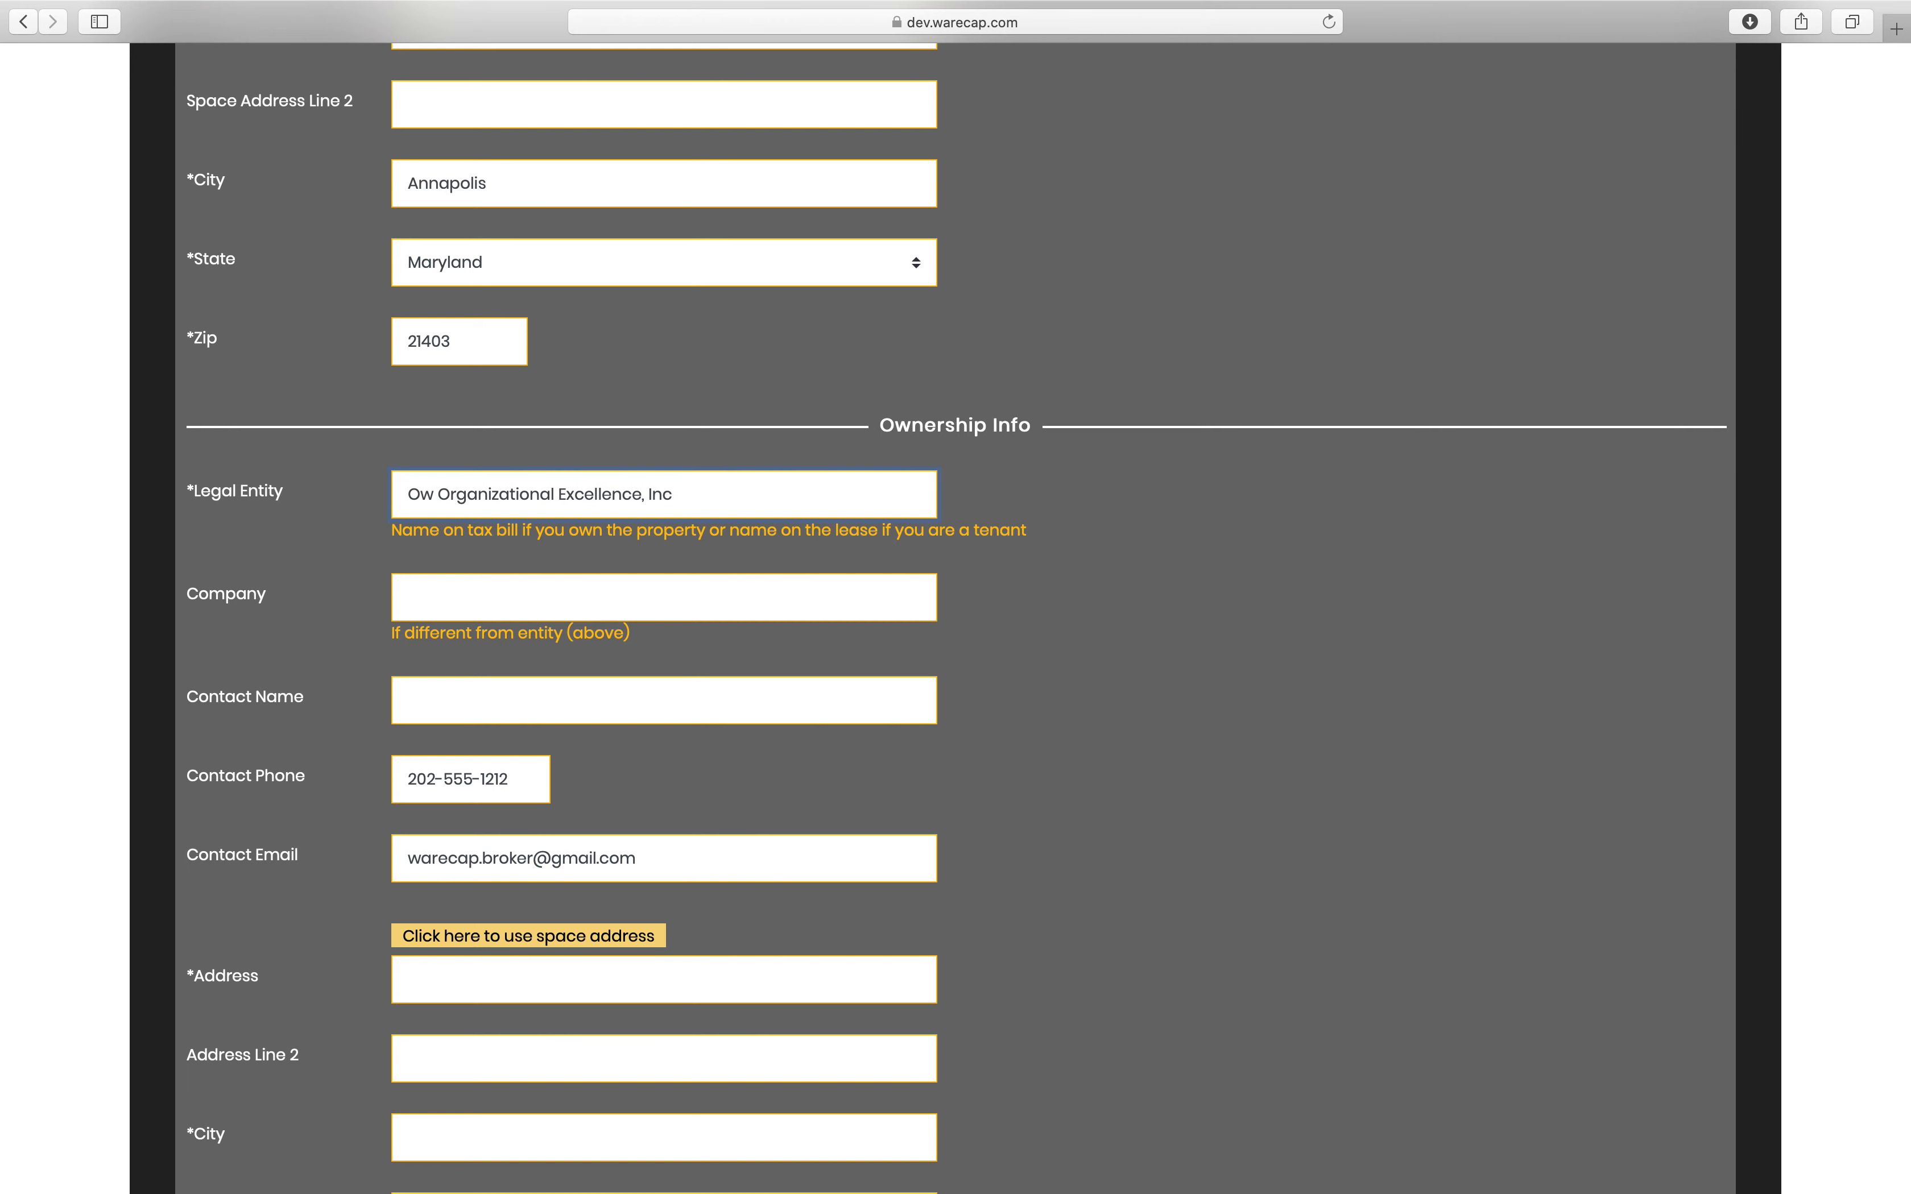
{"action": "type", "text": "ners"}
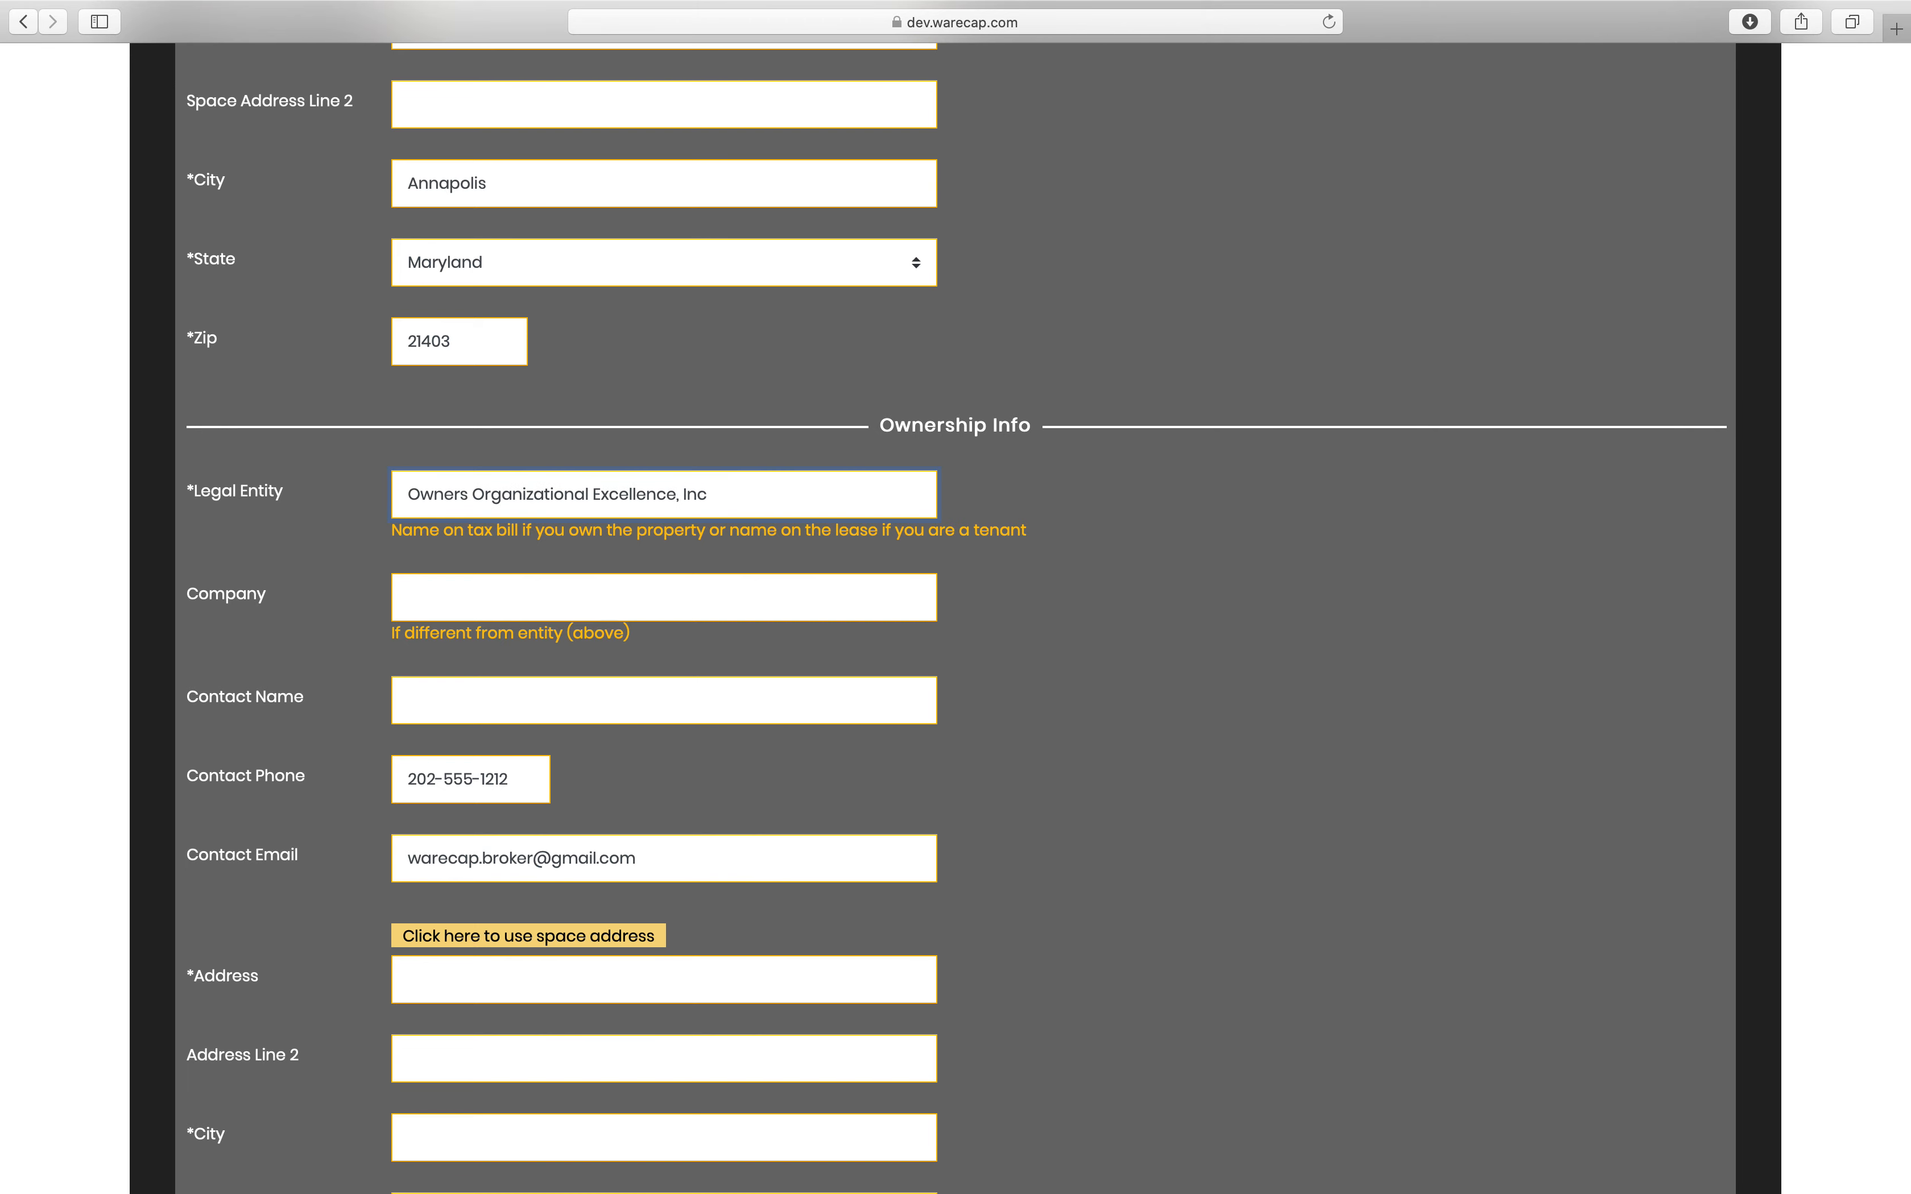
{"action": "key", "text": "alt+shift+Right"}
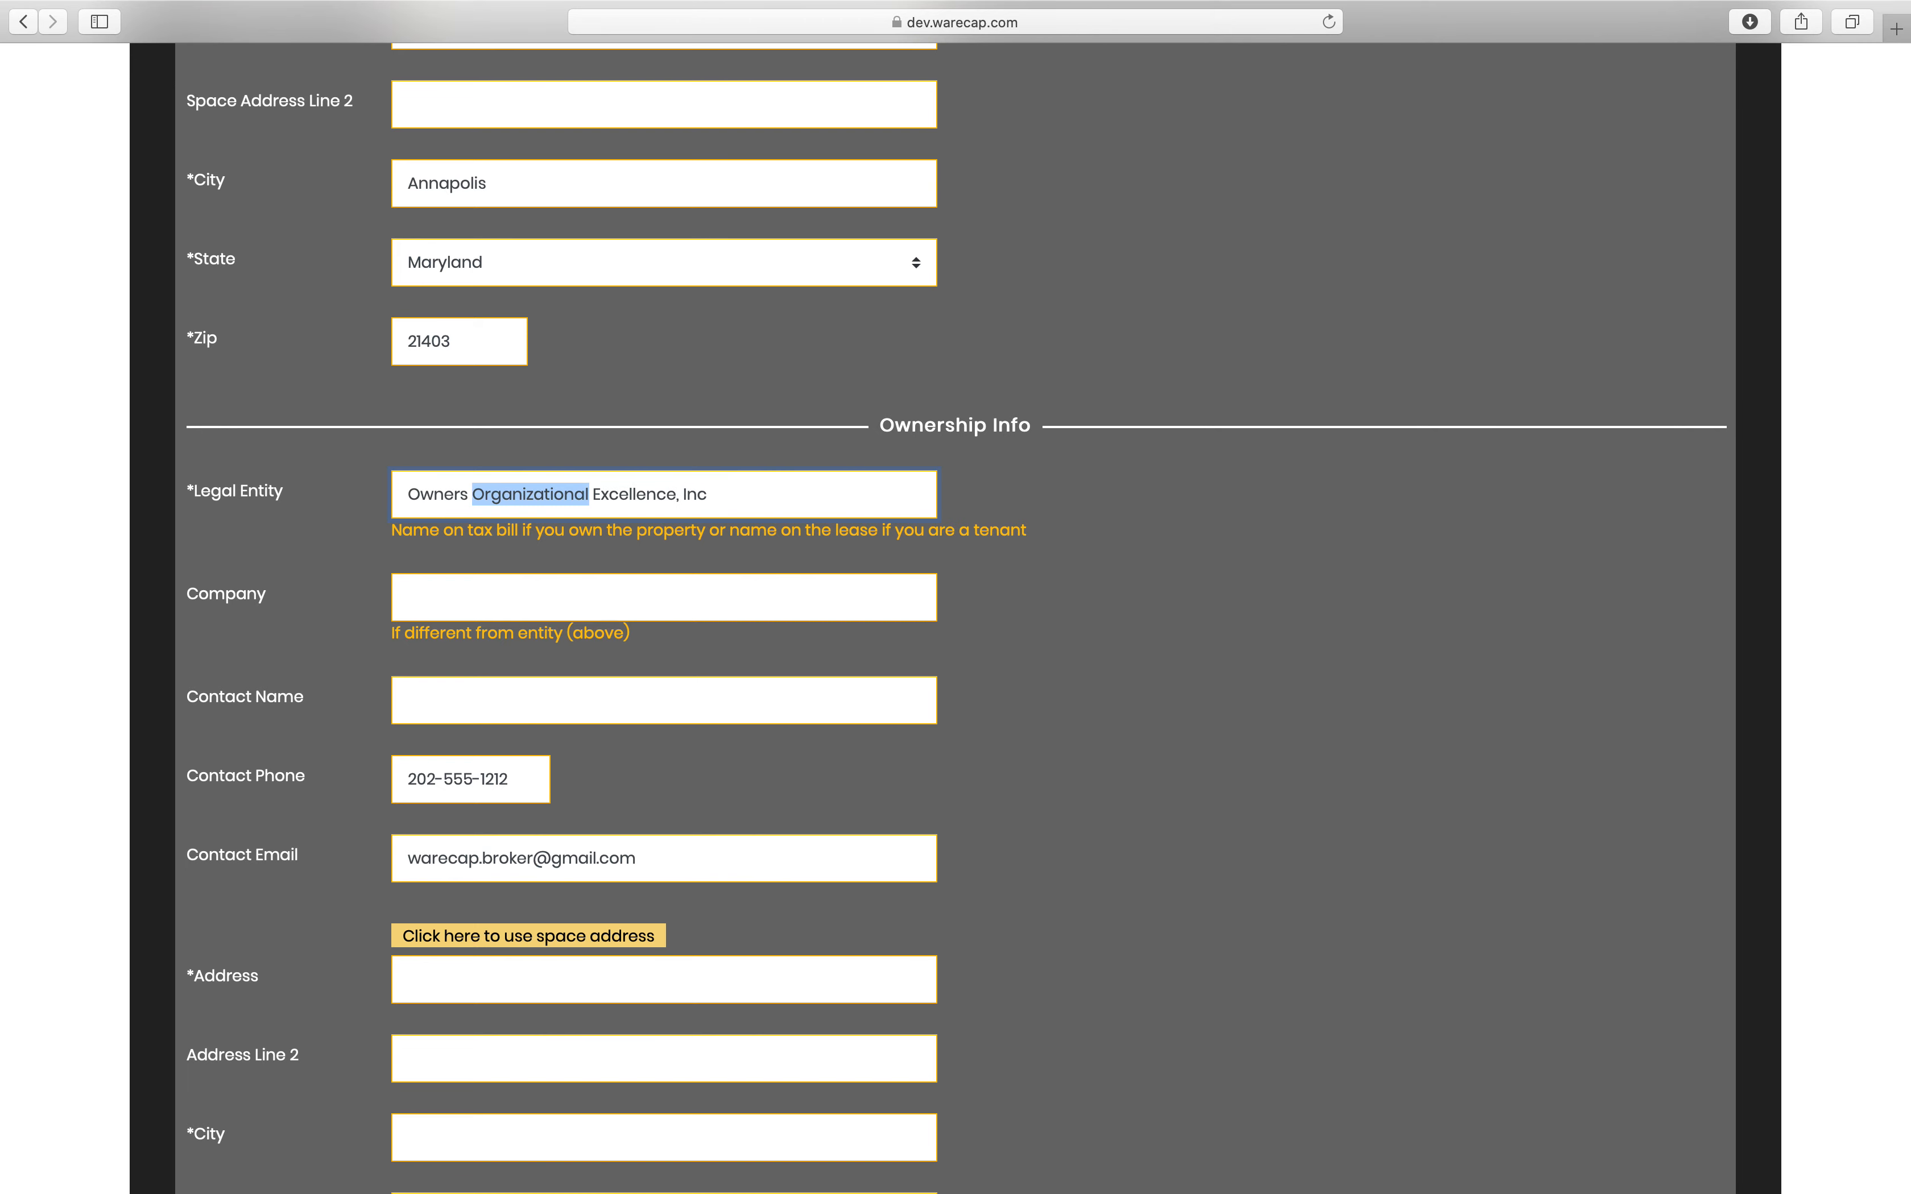
{"action": "key", "text": "BackSpace"}
{"action": "key", "text": "BackSpace"}
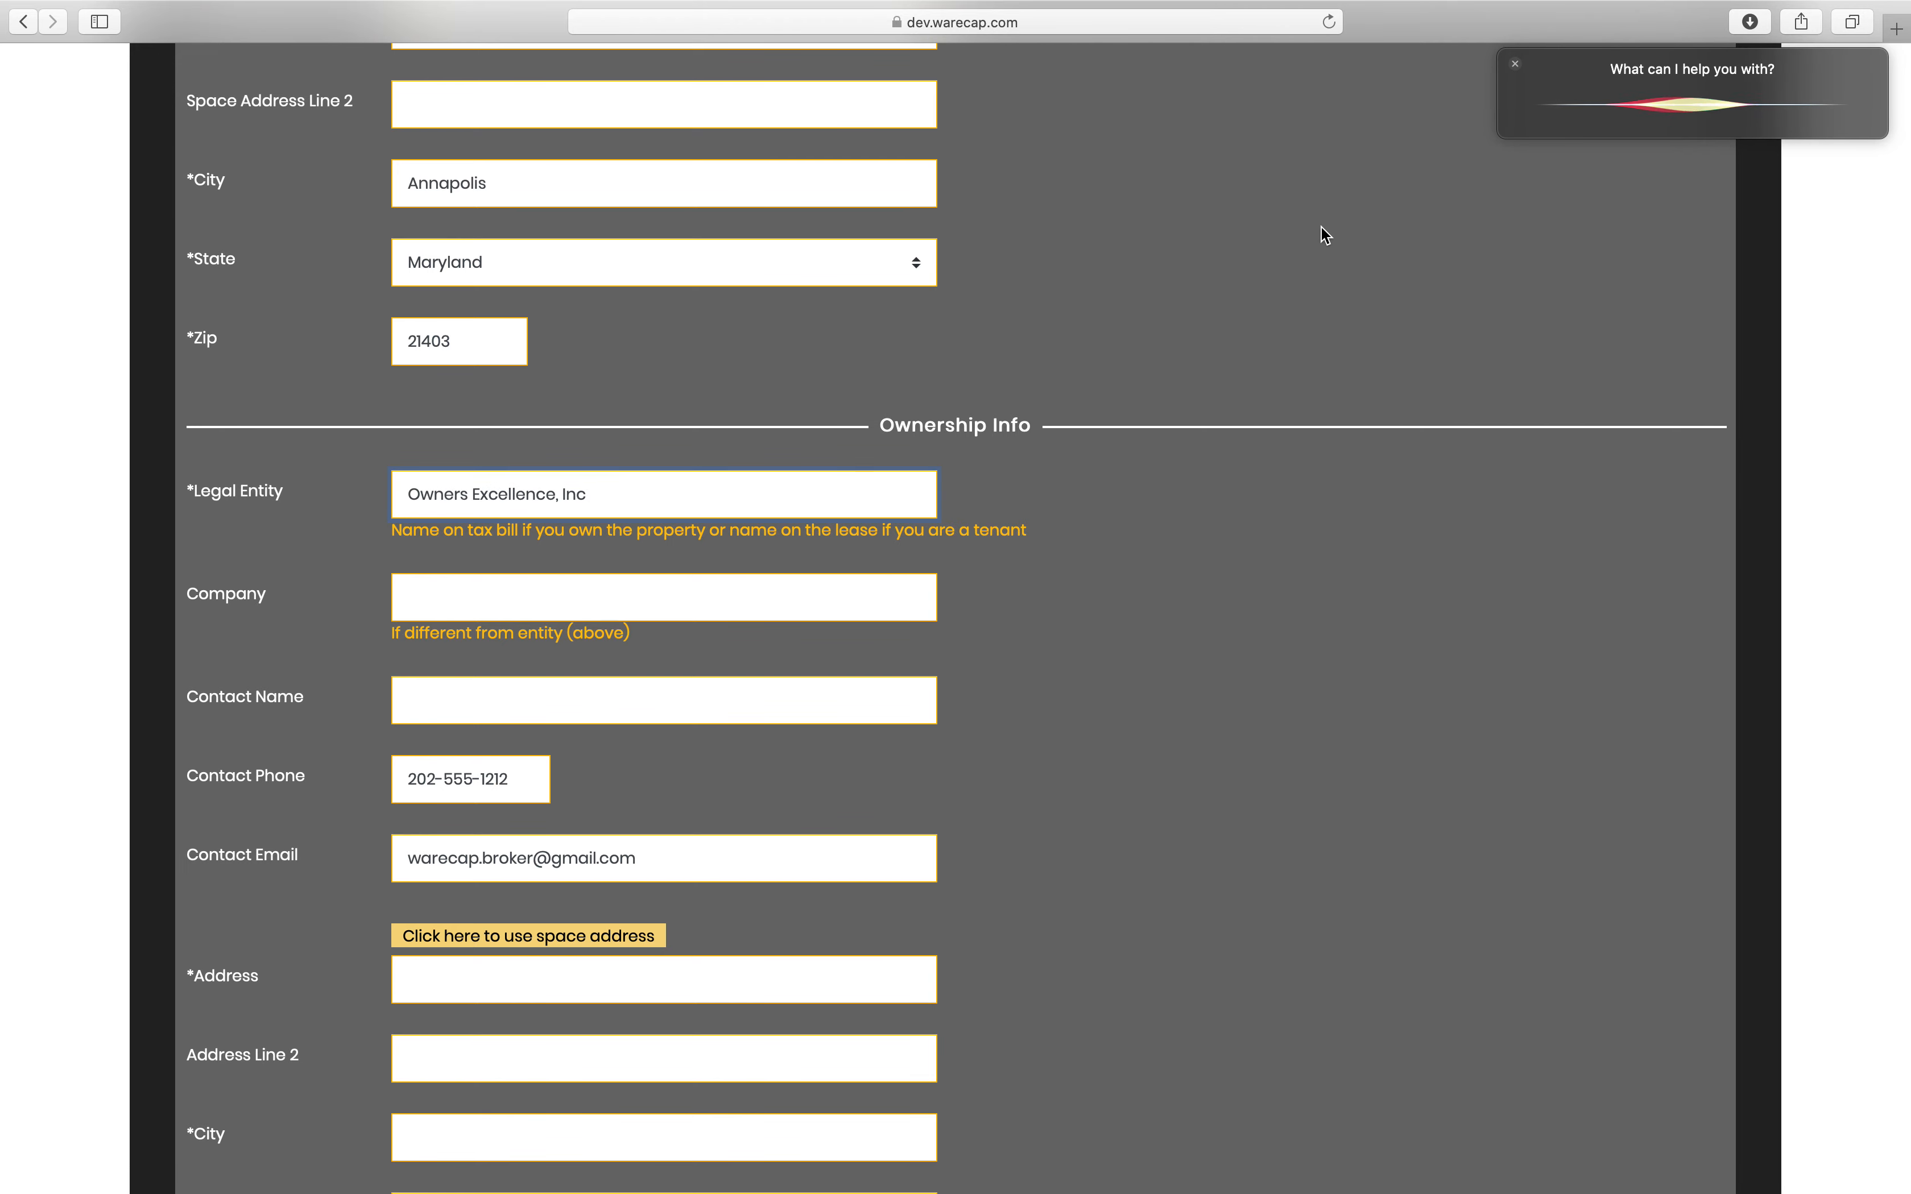
Enter the contact's name in the ownership info, leaving the company blank
{"action": "left_click", "coordinate": [585, 606]}
{"action": "scroll", "coordinate": [725, 689], "scroll_direction": "down", "scroll_amount": 2}
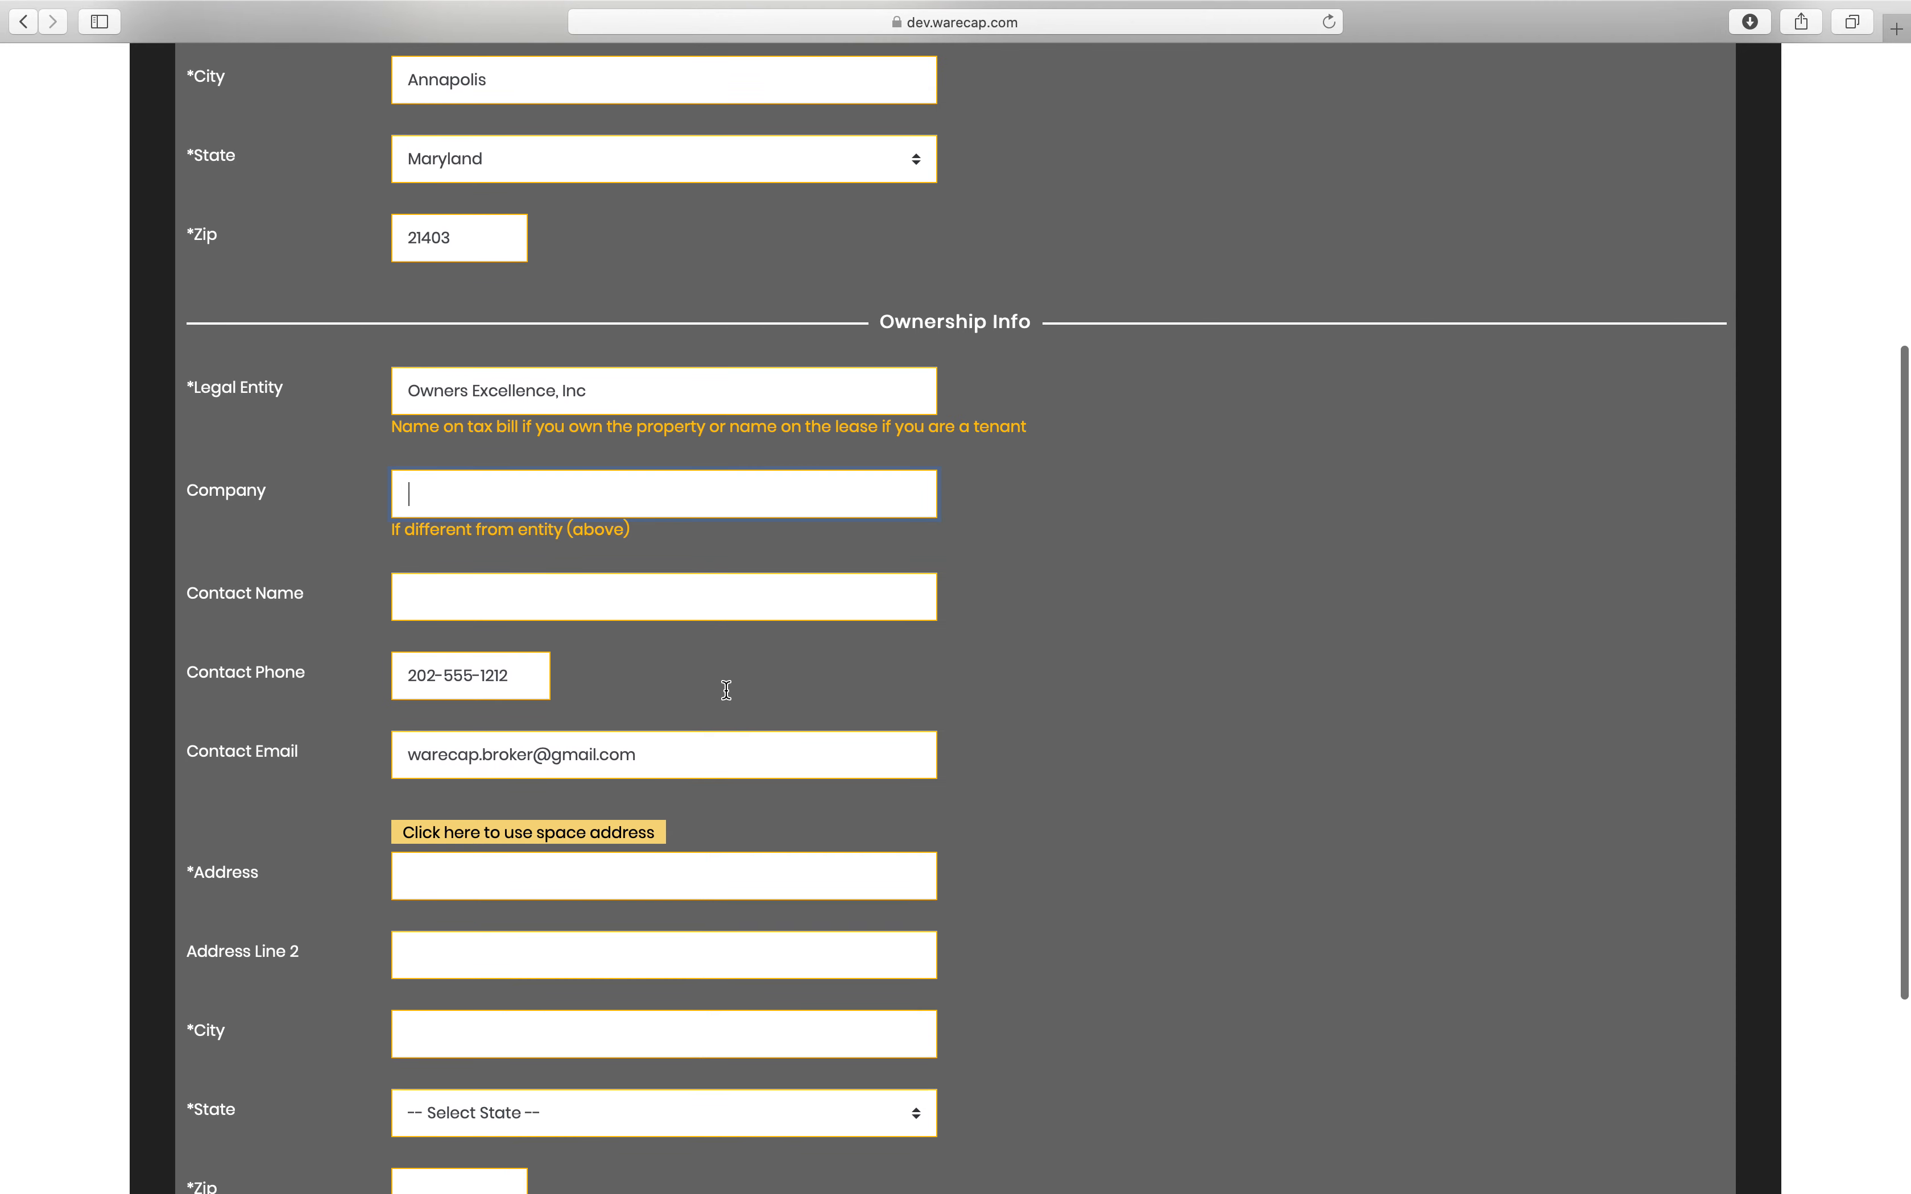
{"action": "left_click", "coordinate": [675, 604]}
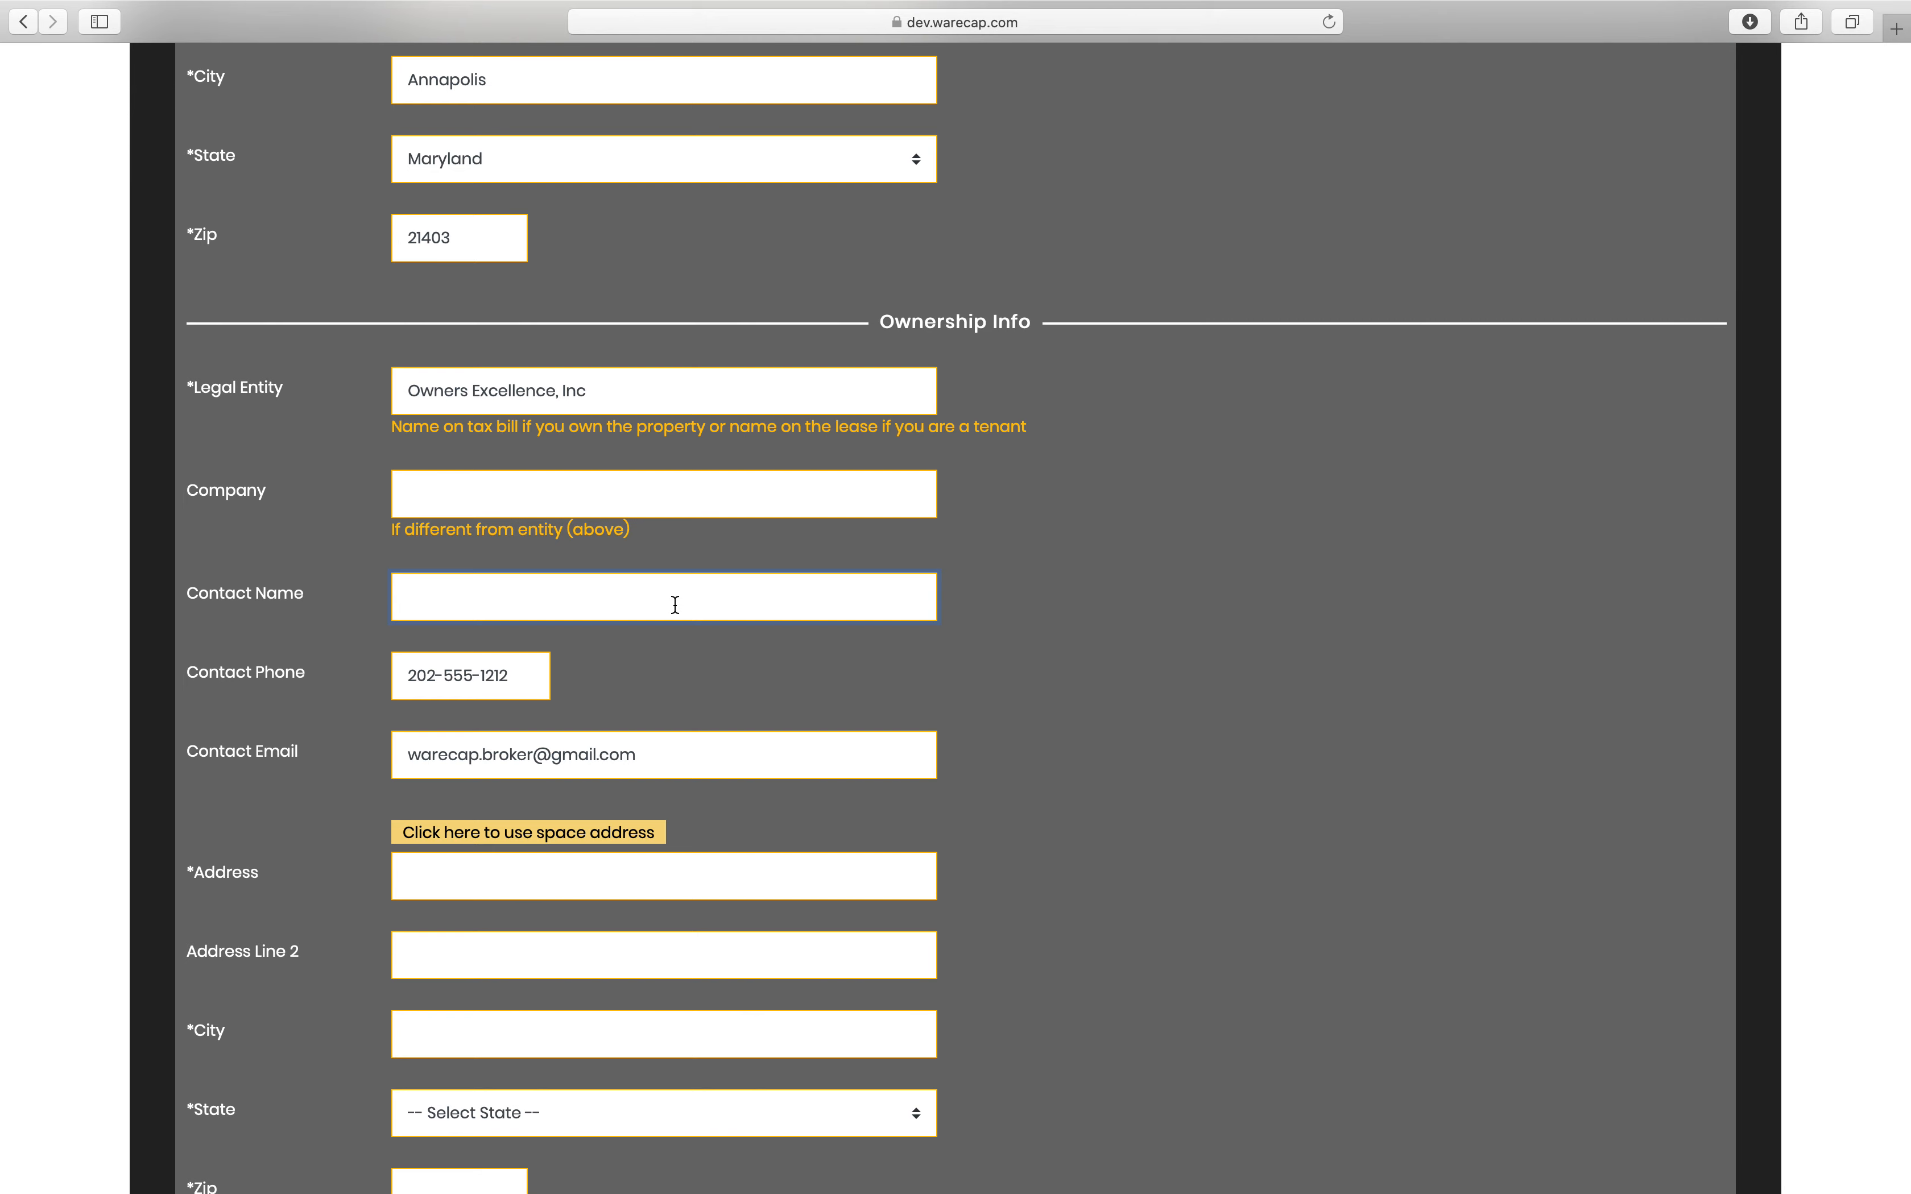
{"action": "type", "text": "John T."}
Fill in the ownership address by reusing the space address
{"action": "scroll", "coordinate": [950, 724], "scroll_direction": "down", "scroll_amount": 5}
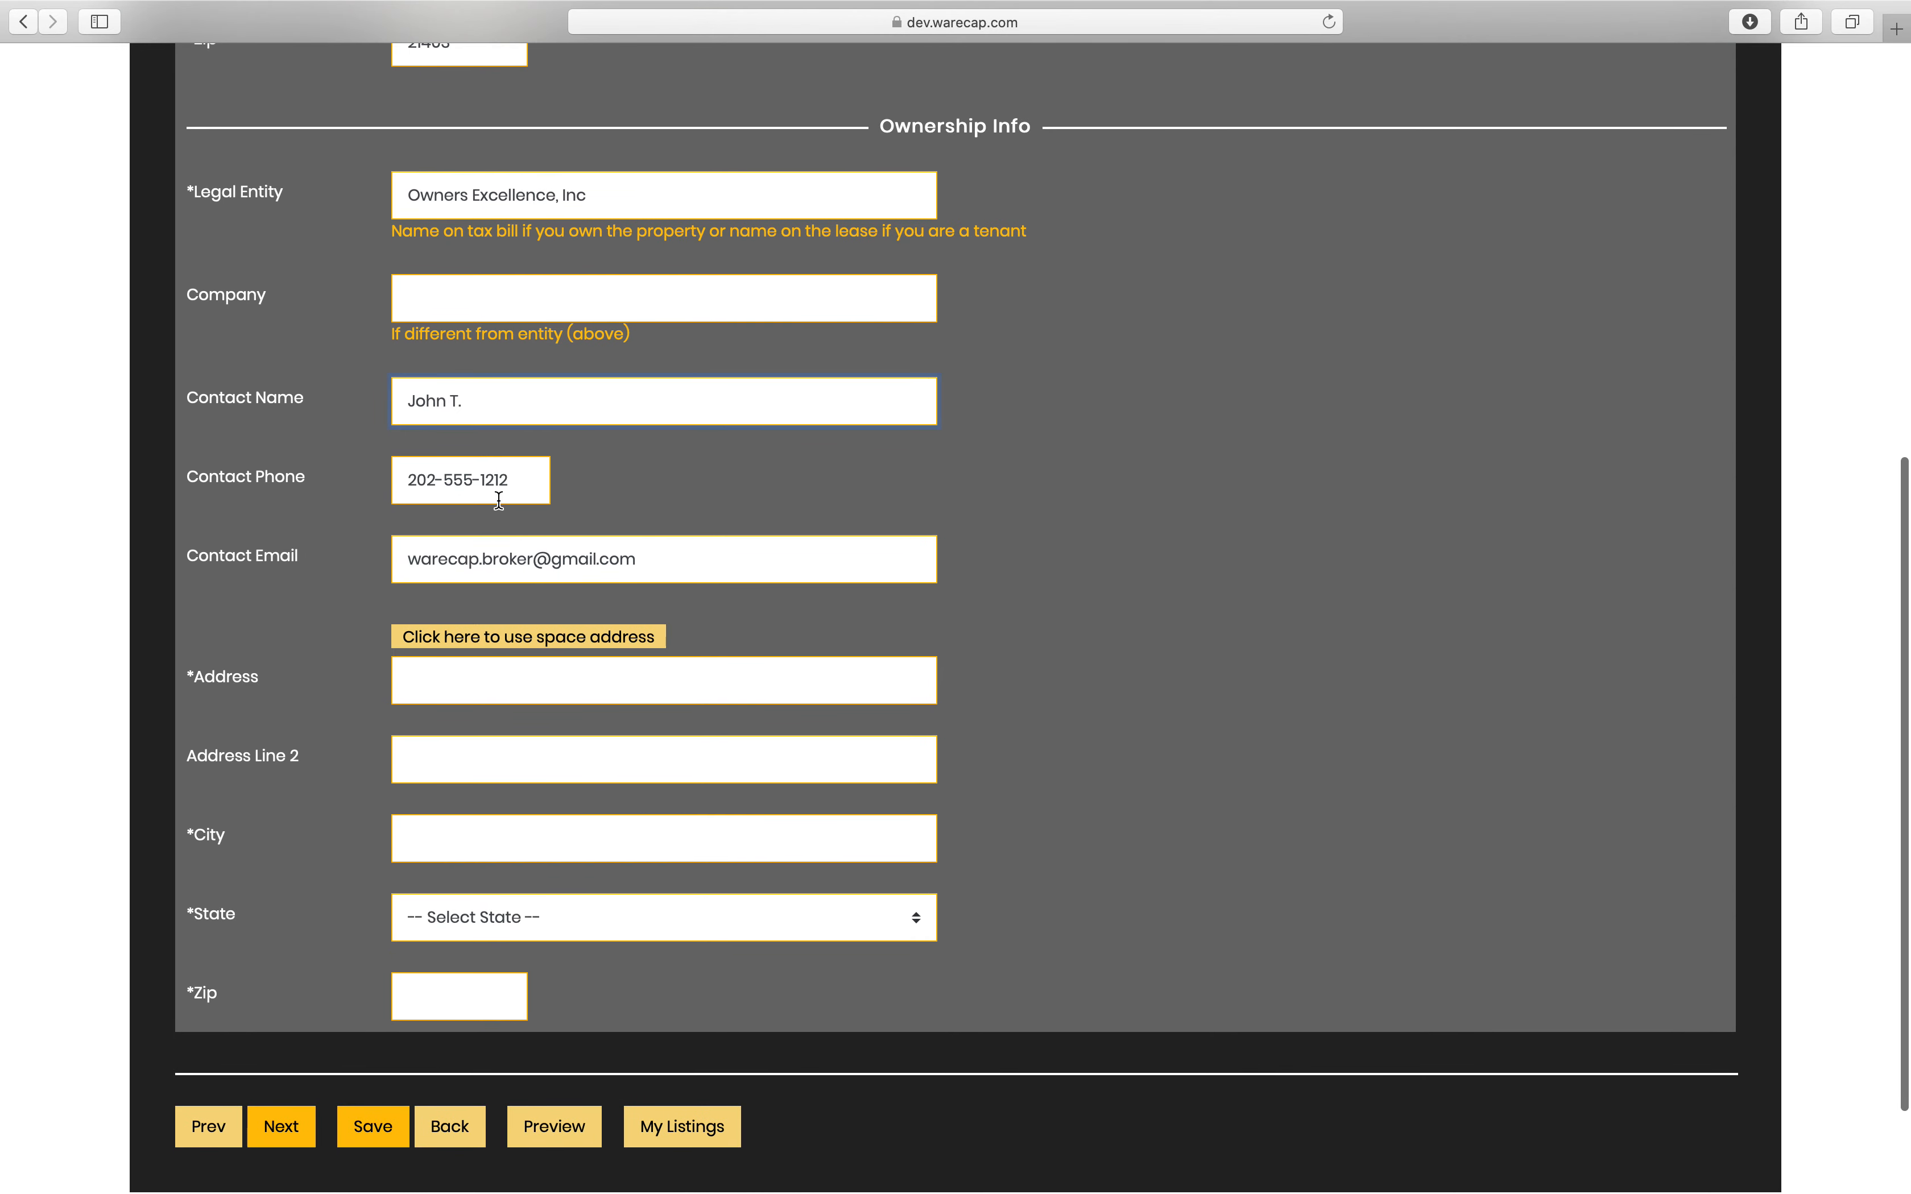
{"action": "scroll", "coordinate": [810, 555], "scroll_direction": "down", "scroll_amount": 3}
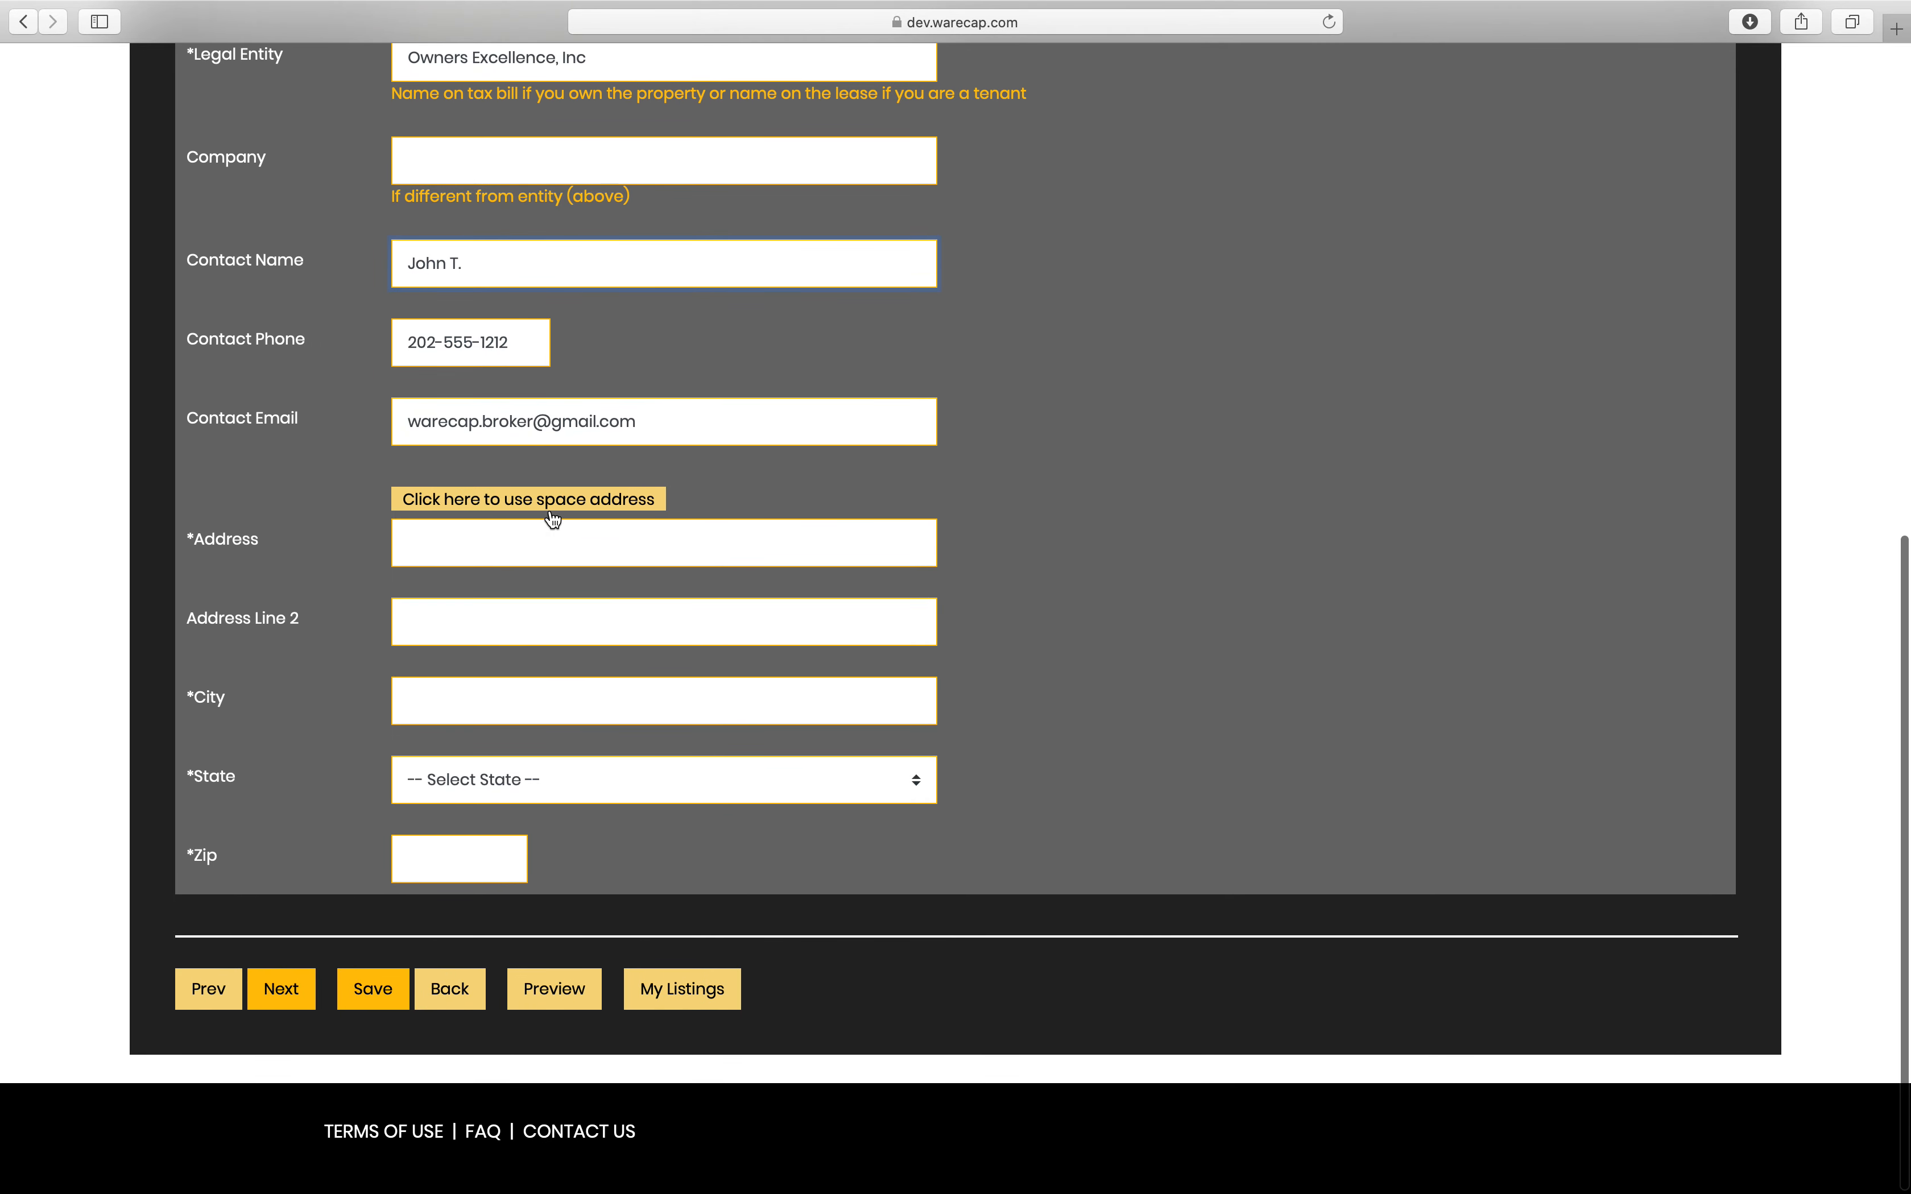
{"action": "scroll", "coordinate": [561, 571], "scroll_direction": "up", "scroll_amount": 7}
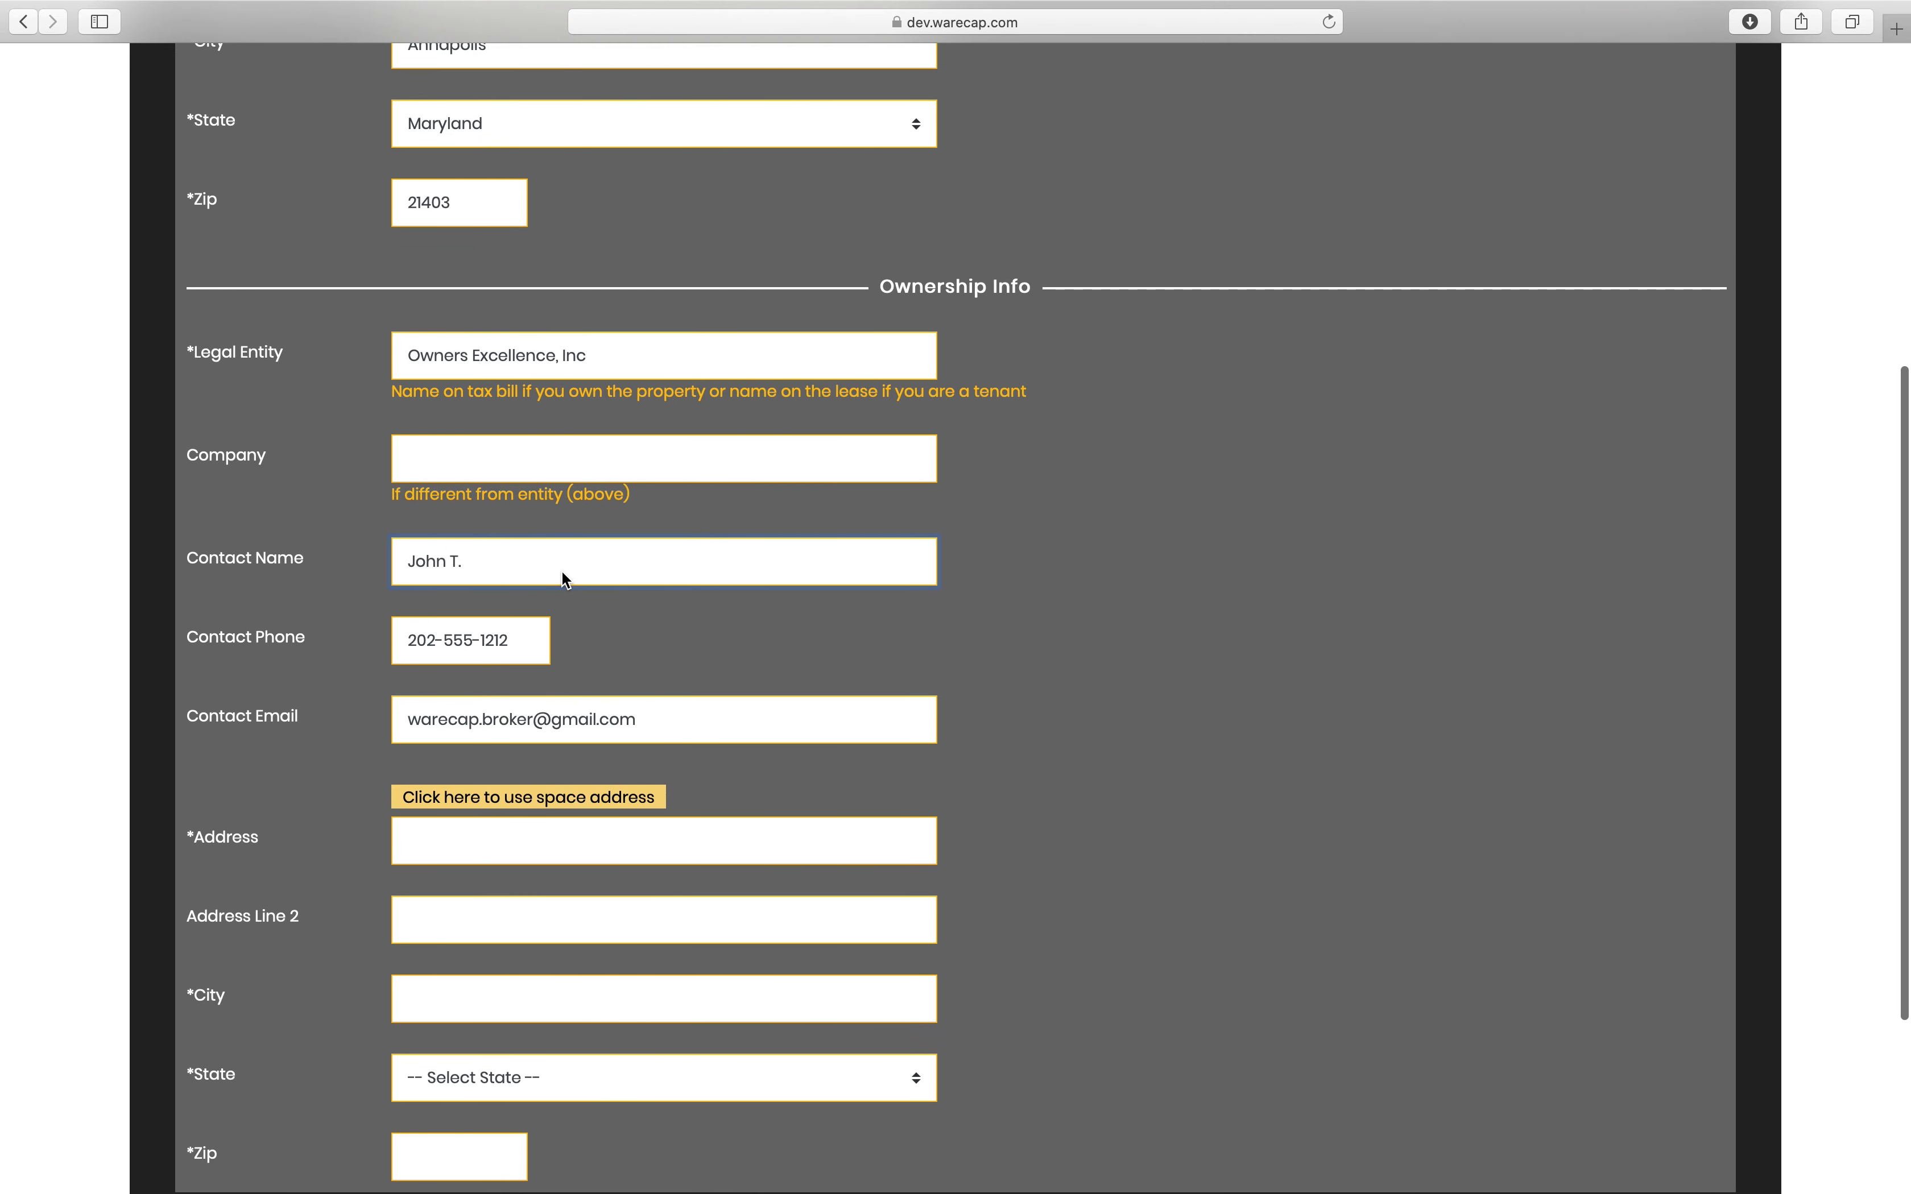
{"action": "scroll", "coordinate": [561, 571], "scroll_direction": "down", "scroll_amount": 3}
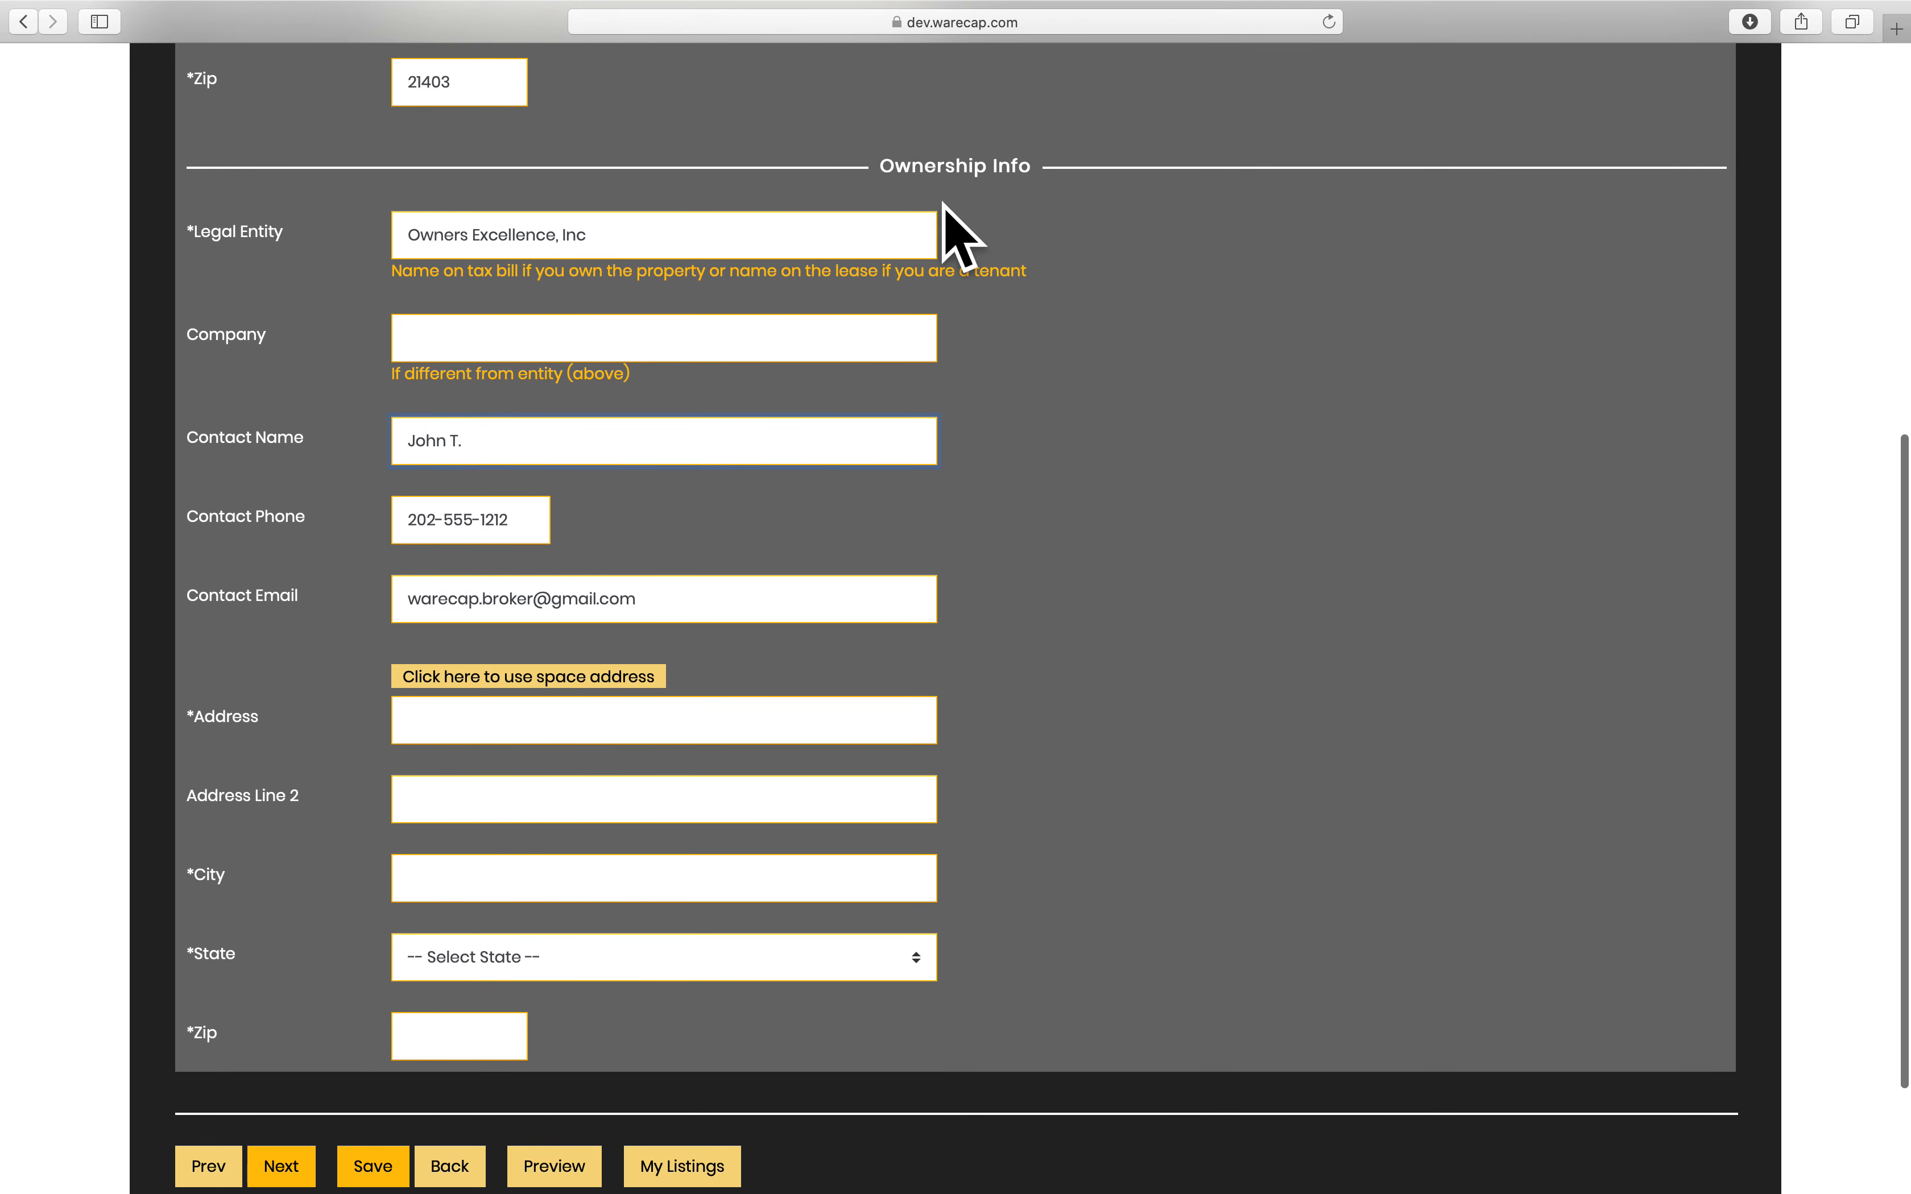
{"action": "scroll", "coordinate": [746, 619], "scroll_direction": "down", "scroll_amount": 3}
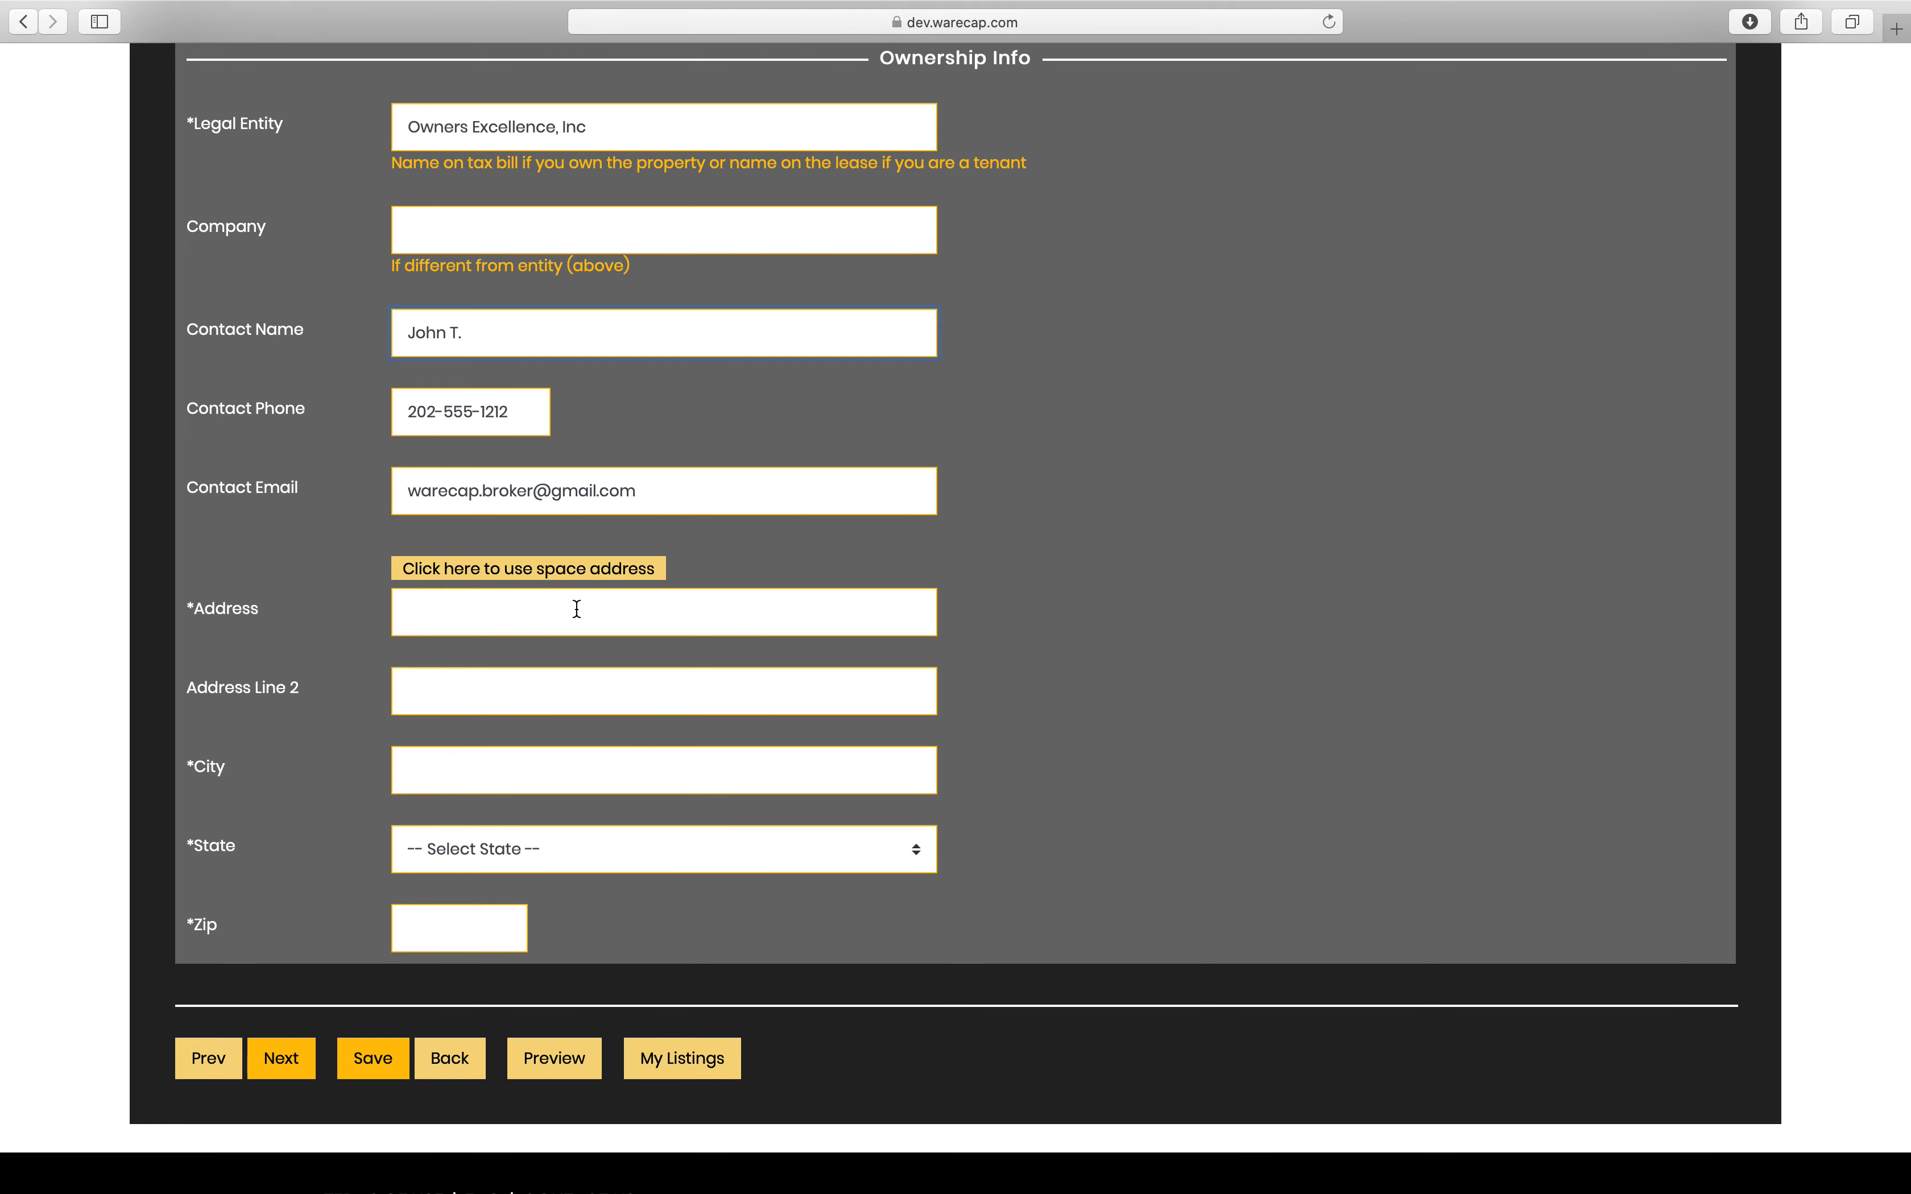
{"action": "left_click", "coordinate": [594, 575]}
{"action": "scroll", "coordinate": [632, 696], "scroll_direction": "up", "scroll_amount": 8}
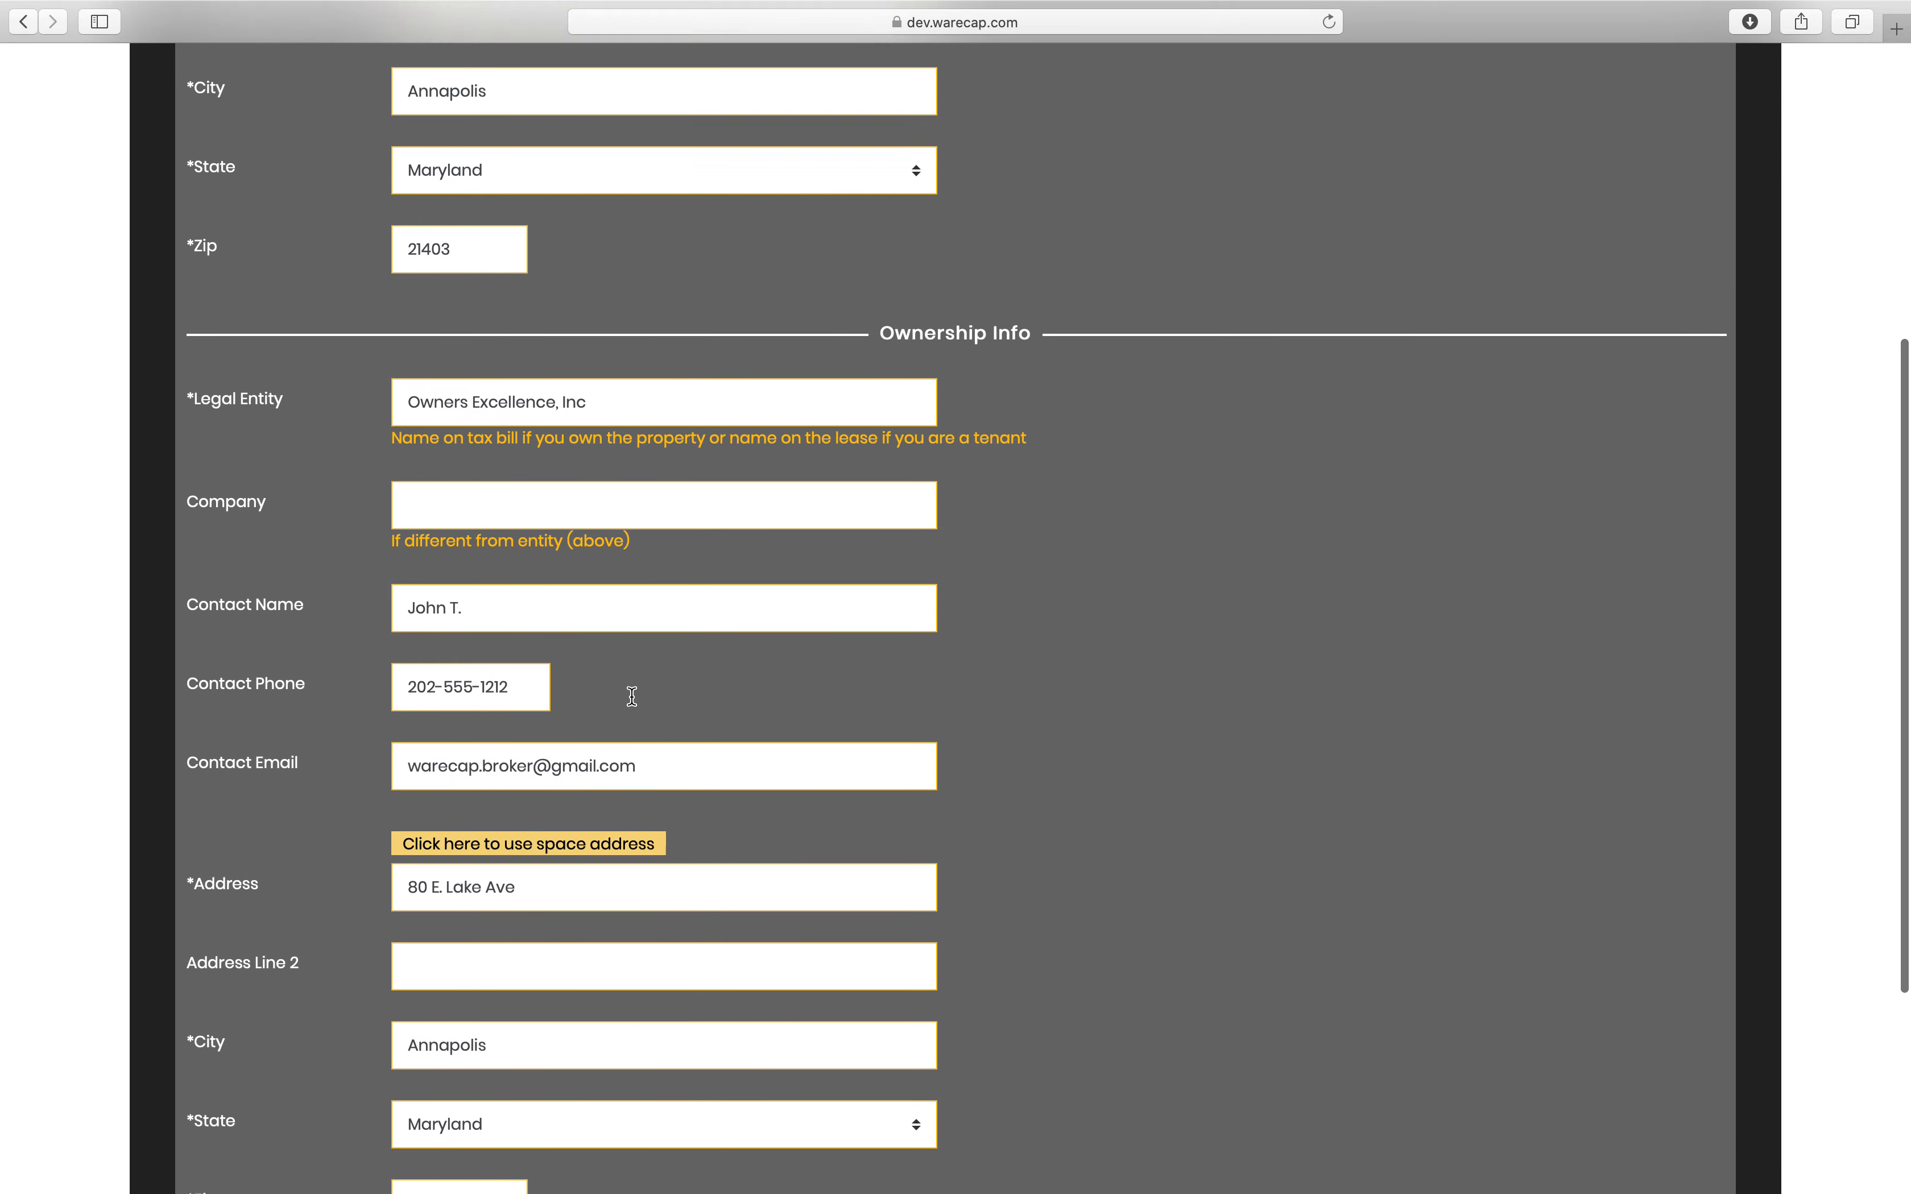
Finish the basic info and advance to the Details step of the listing
{"action": "scroll", "coordinate": [632, 696], "scroll_direction": "down", "scroll_amount": 7}
{"action": "scroll", "coordinate": [631, 696], "scroll_direction": "down", "scroll_amount": 3}
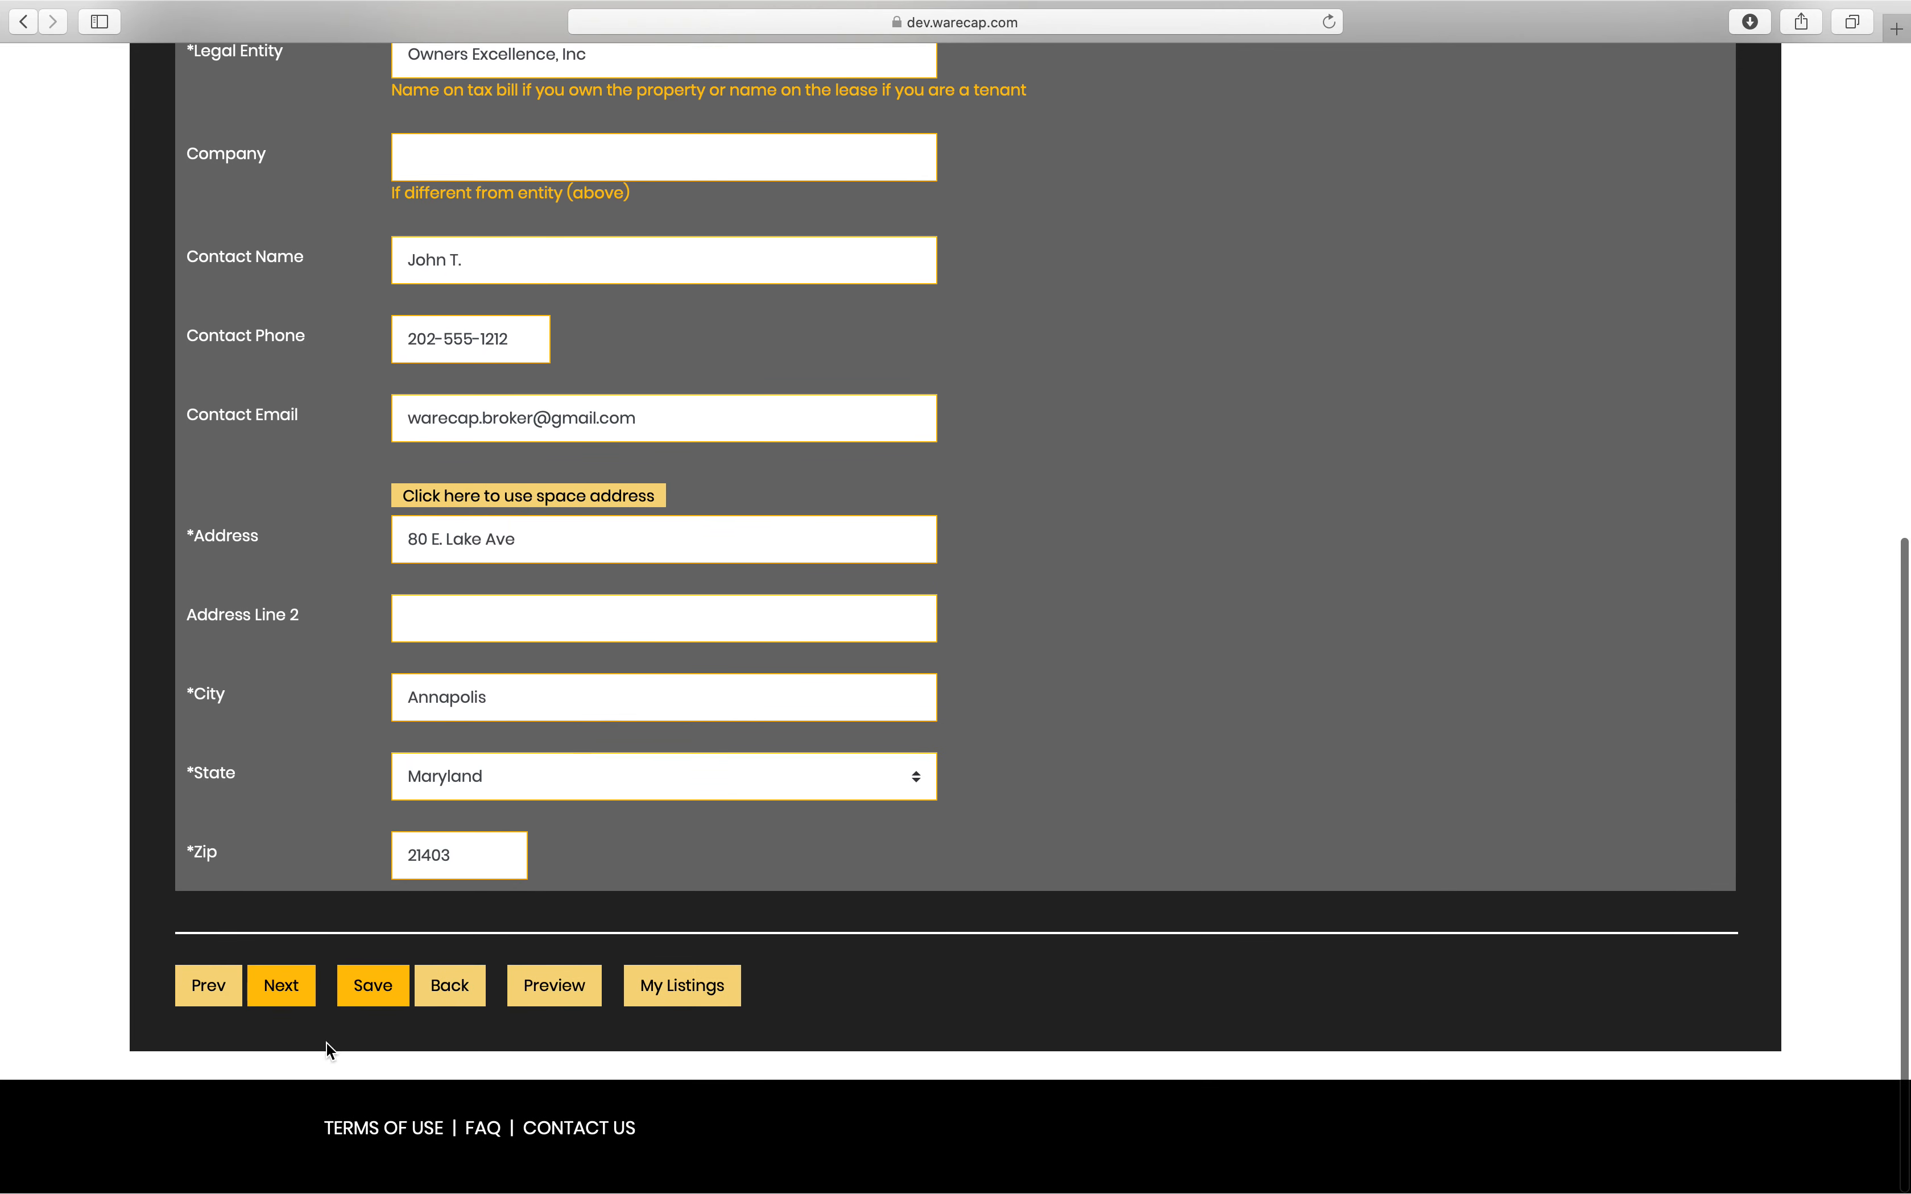
{"action": "left_click", "coordinate": [281, 1001]}
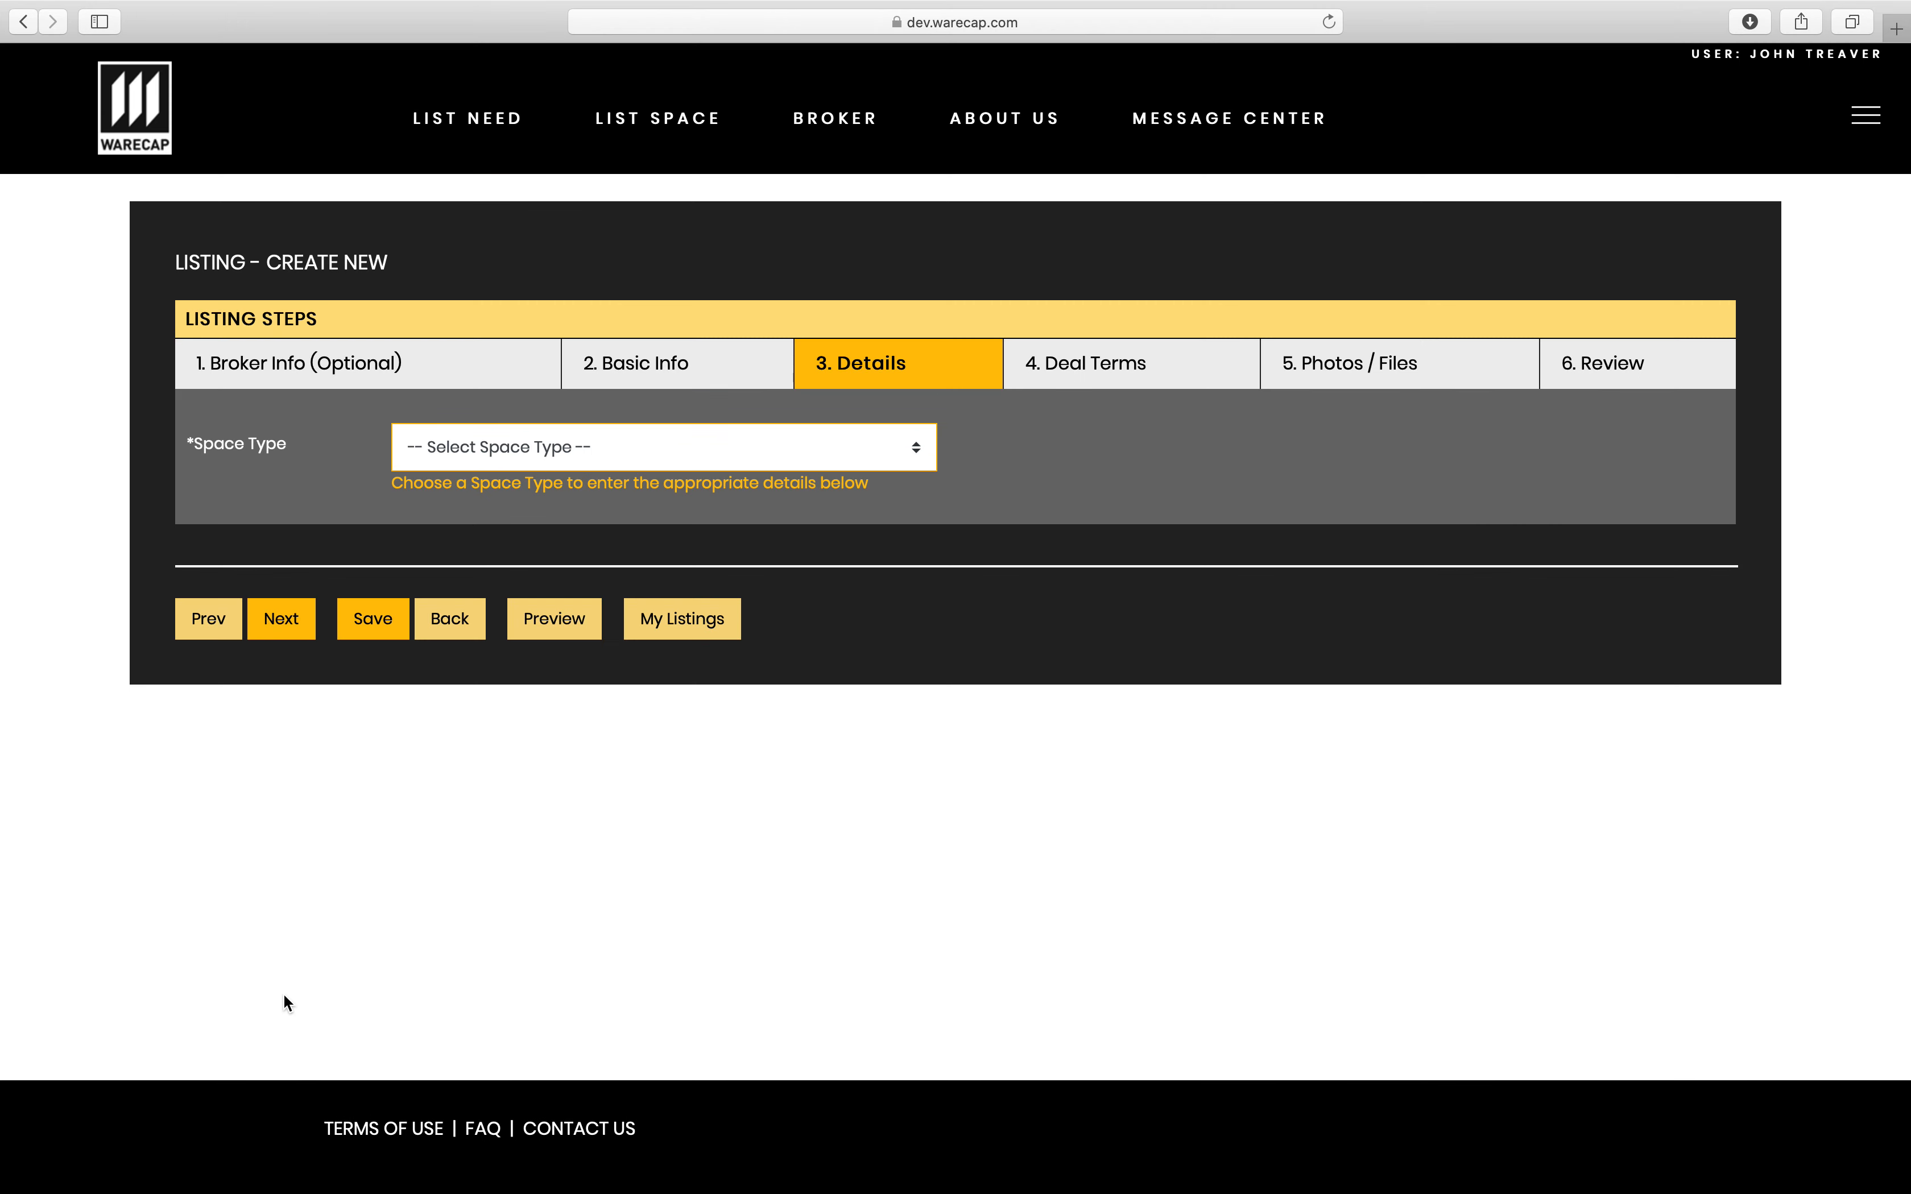
Set the space type to Yard Space and review its detail fields
{"action": "left_click", "coordinate": [675, 439]}
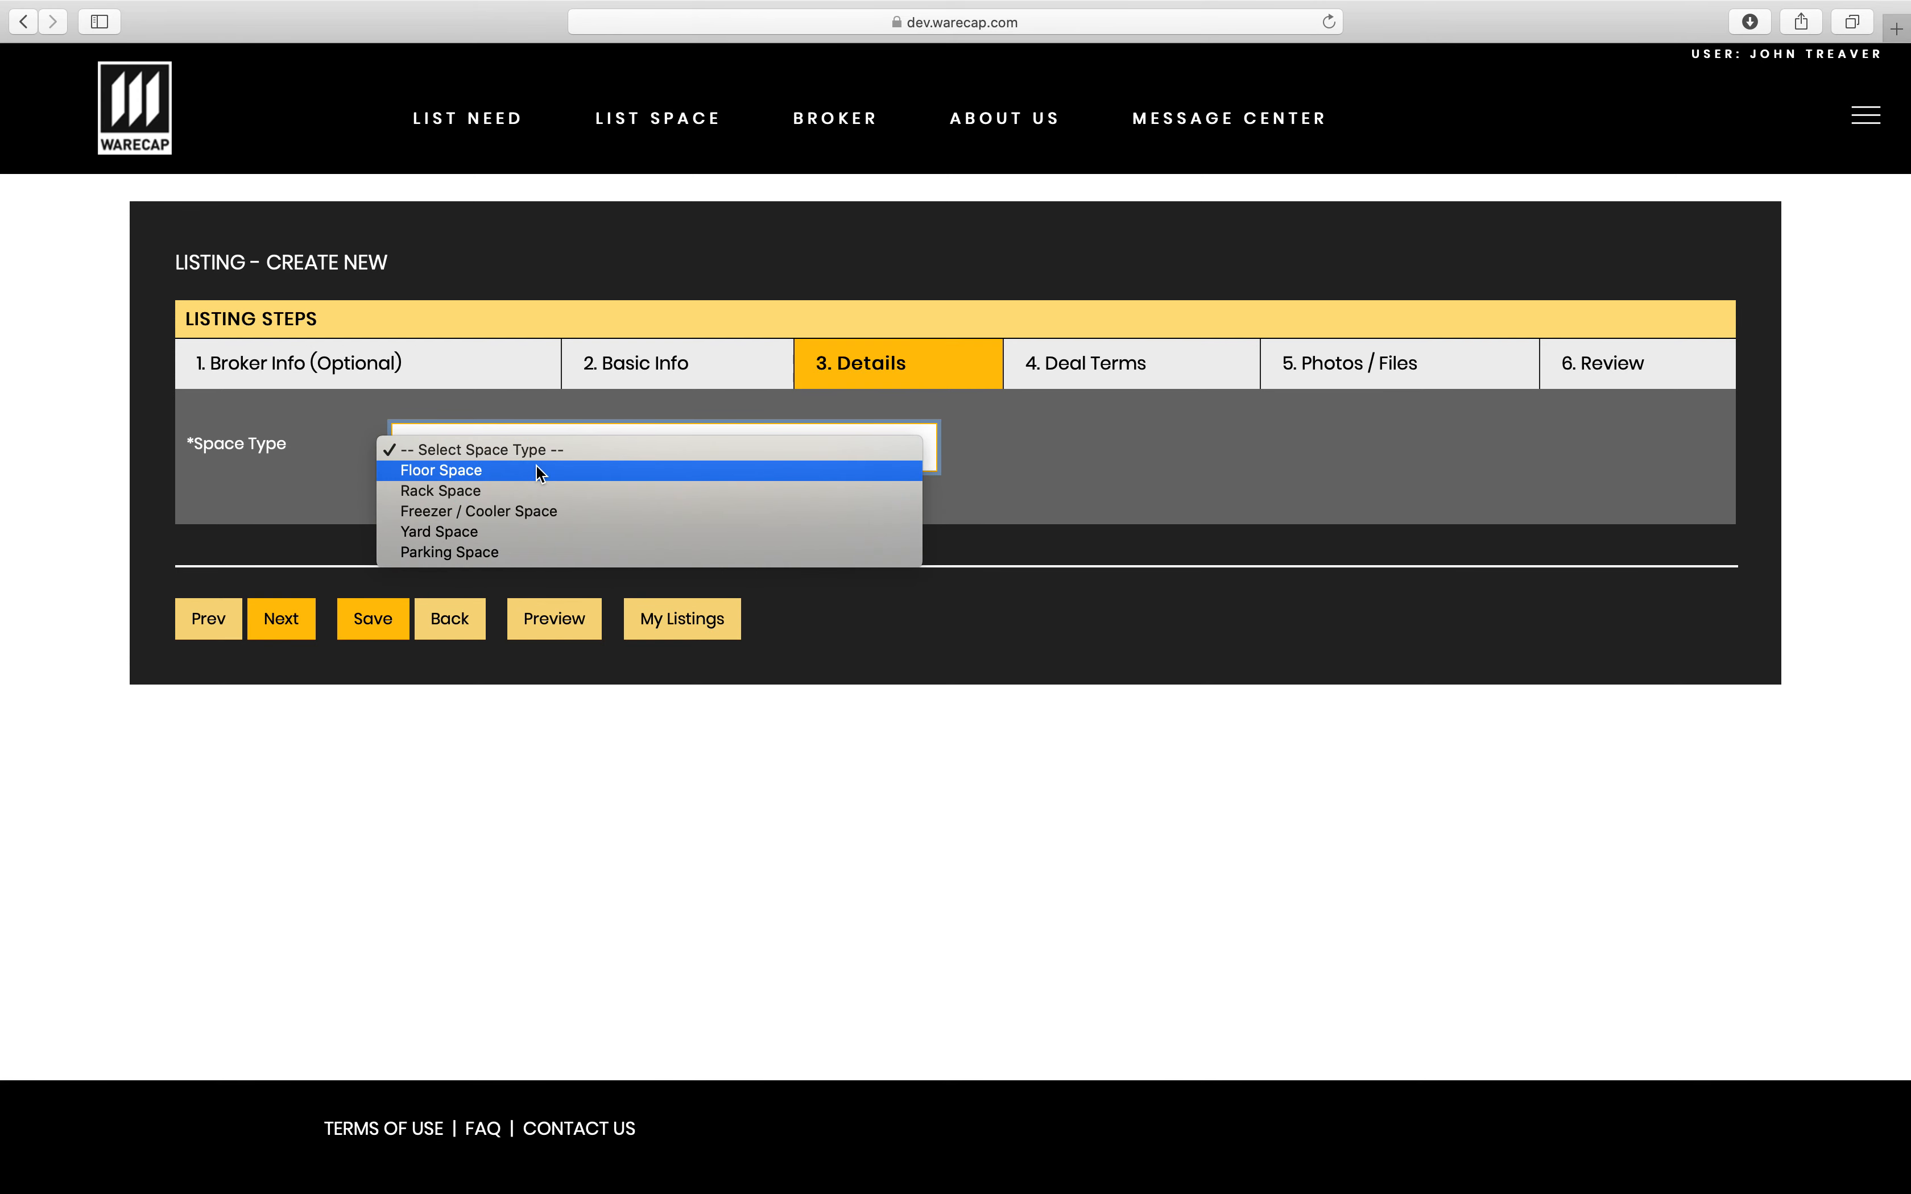
{"action": "left_click", "coordinate": [455, 534]}
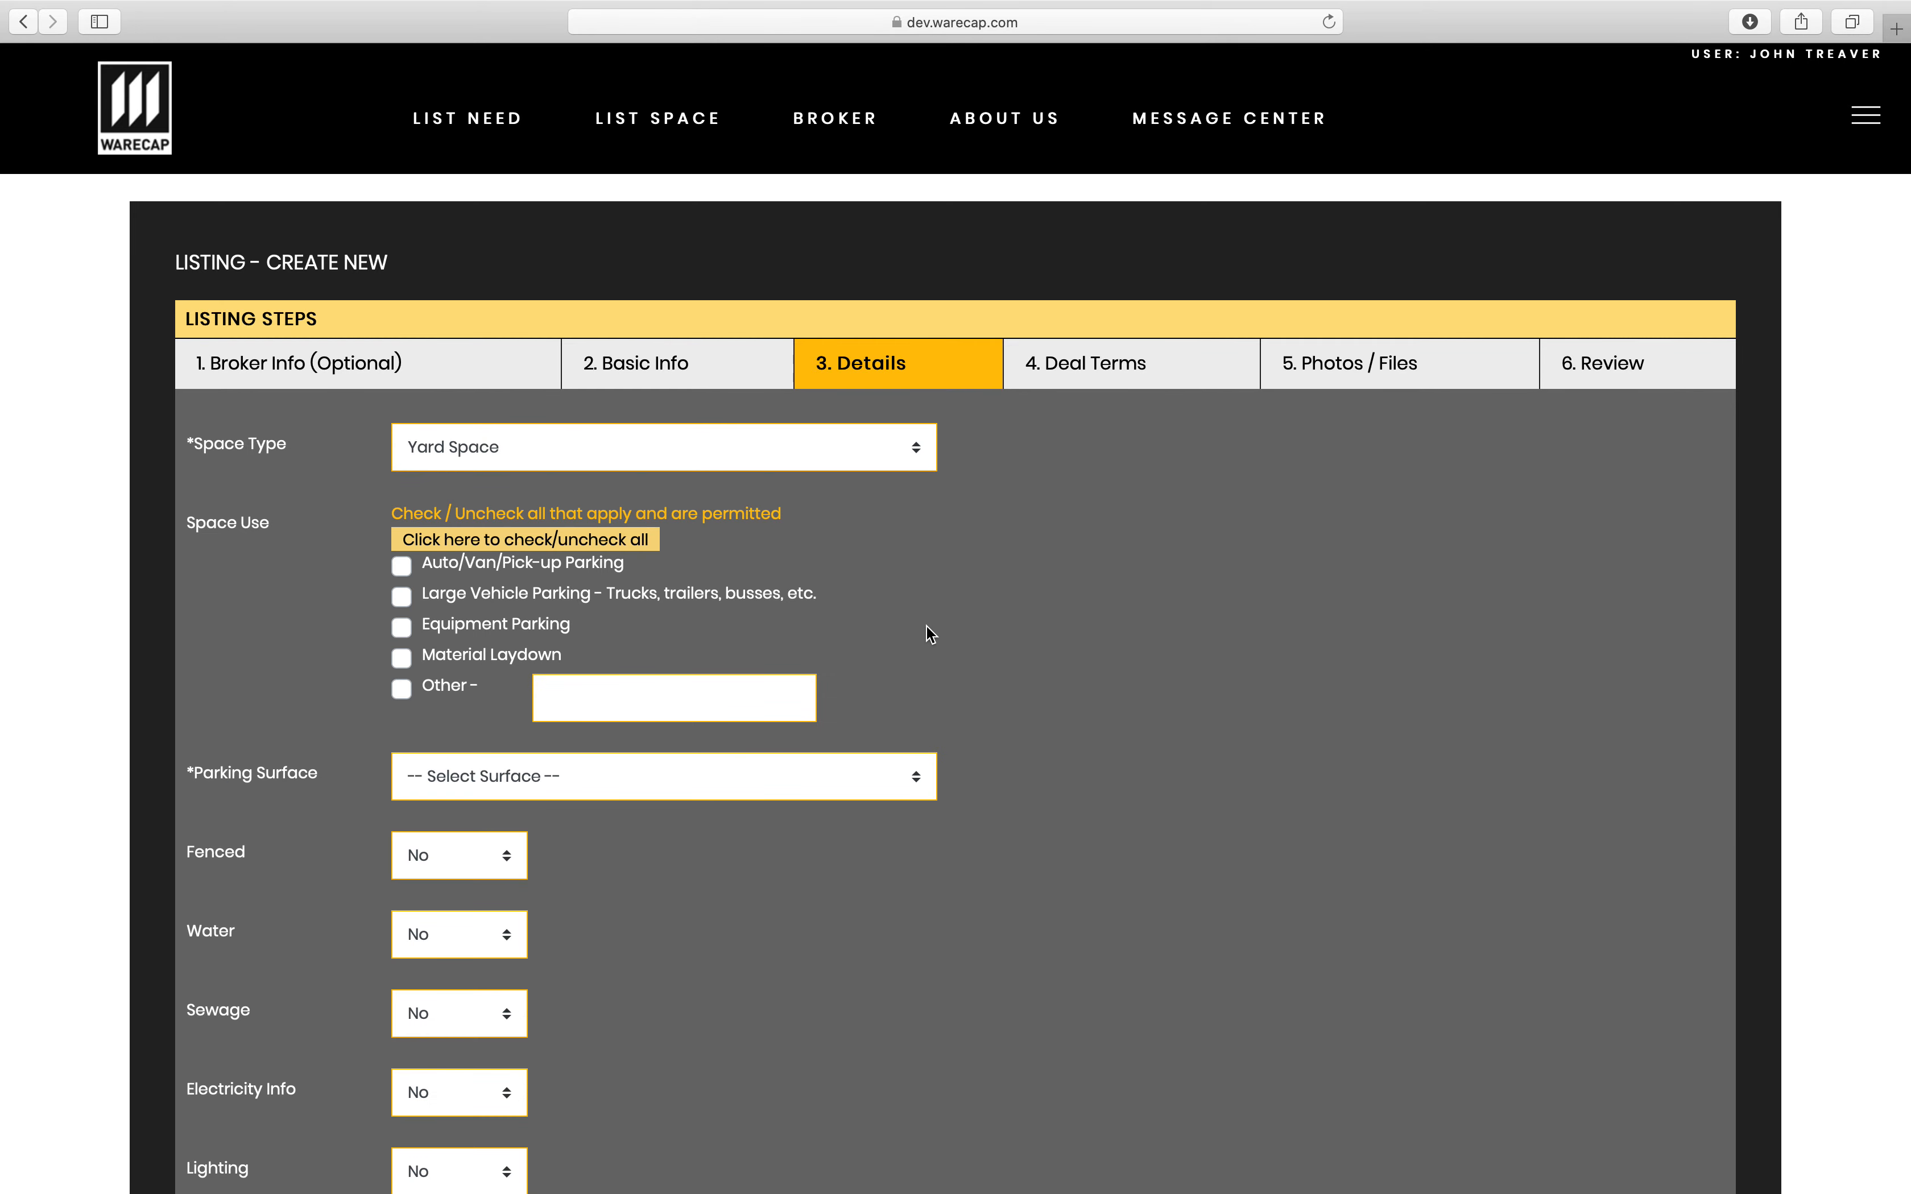
{"action": "scroll", "coordinate": [930, 634], "scroll_direction": "down", "scroll_amount": 3}
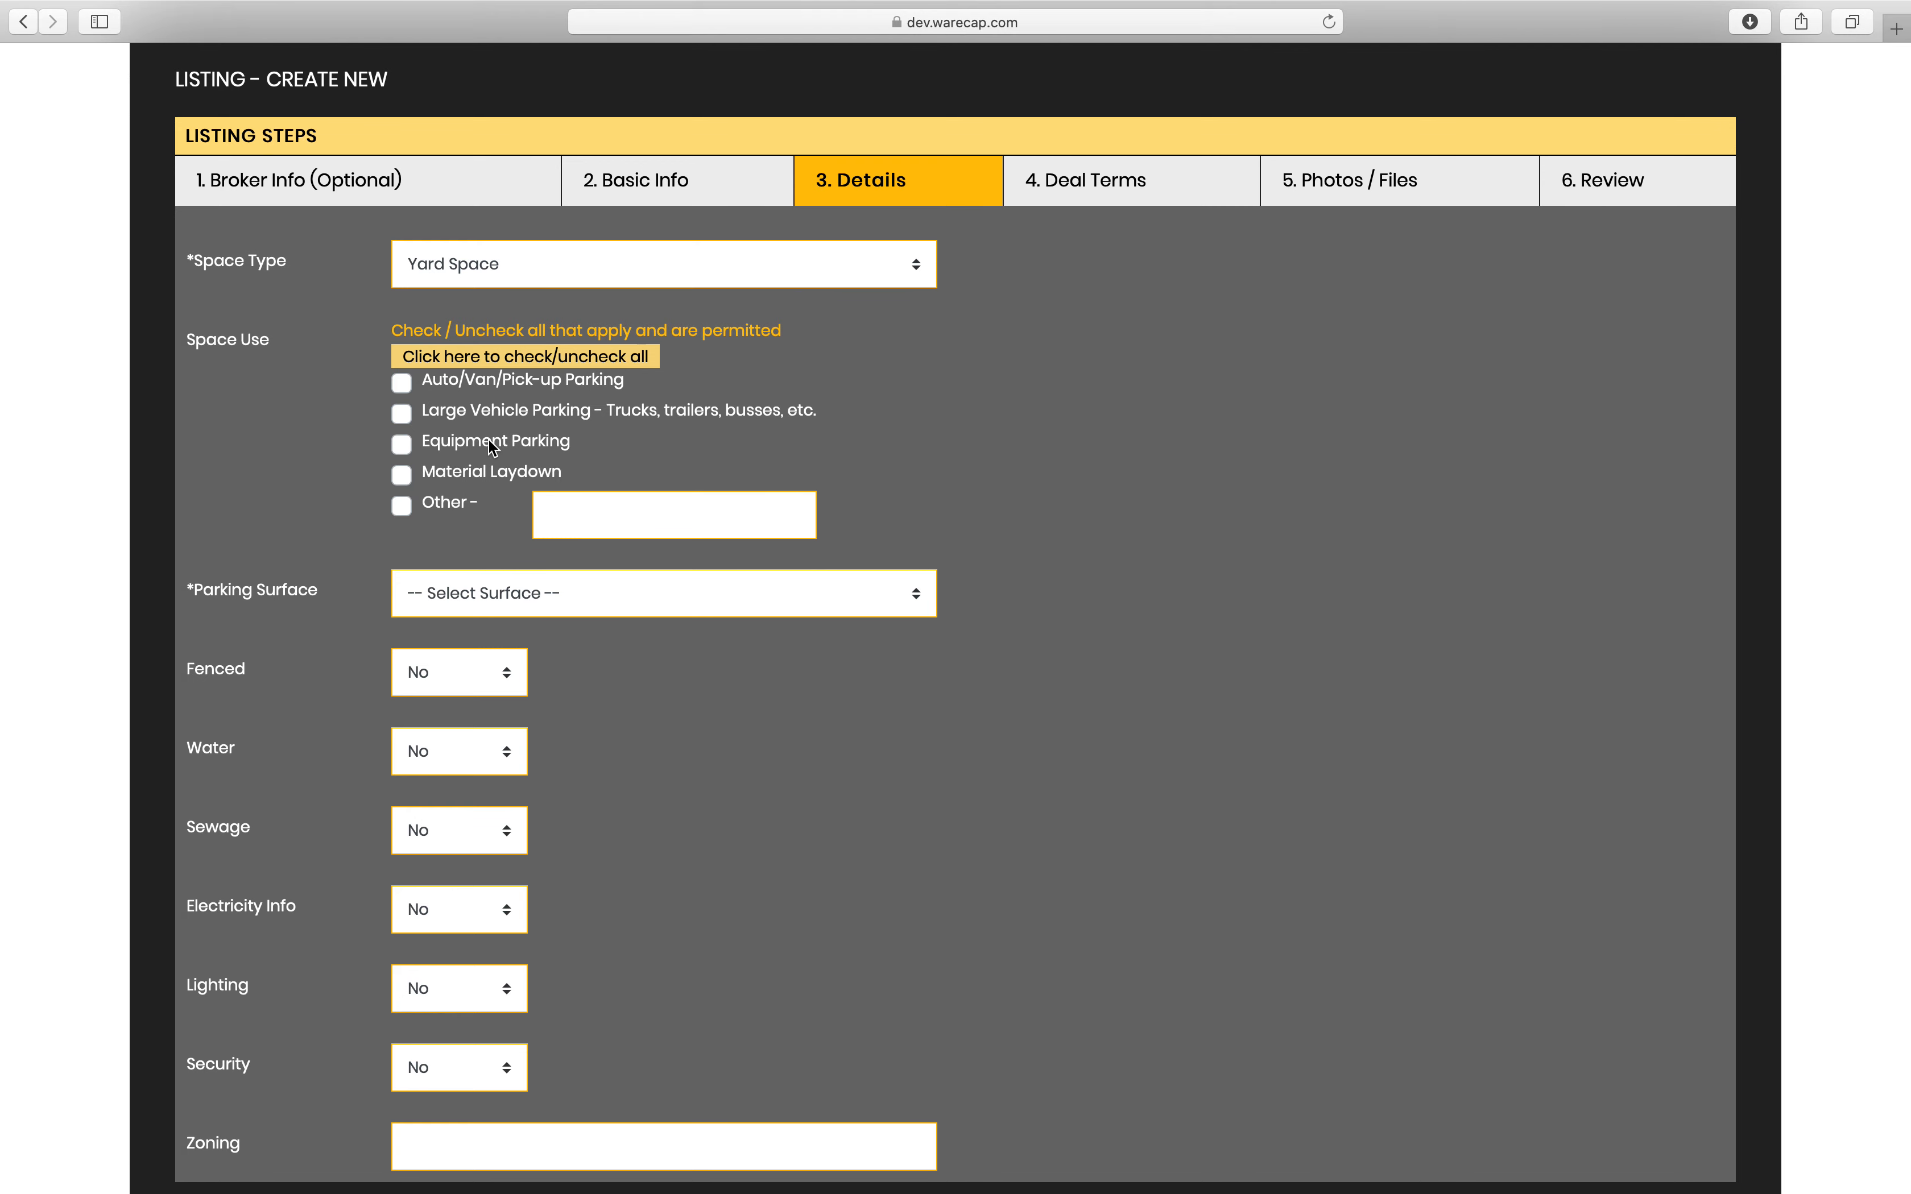
{"action": "scroll", "coordinate": [493, 448], "scroll_direction": "down", "scroll_amount": 2}
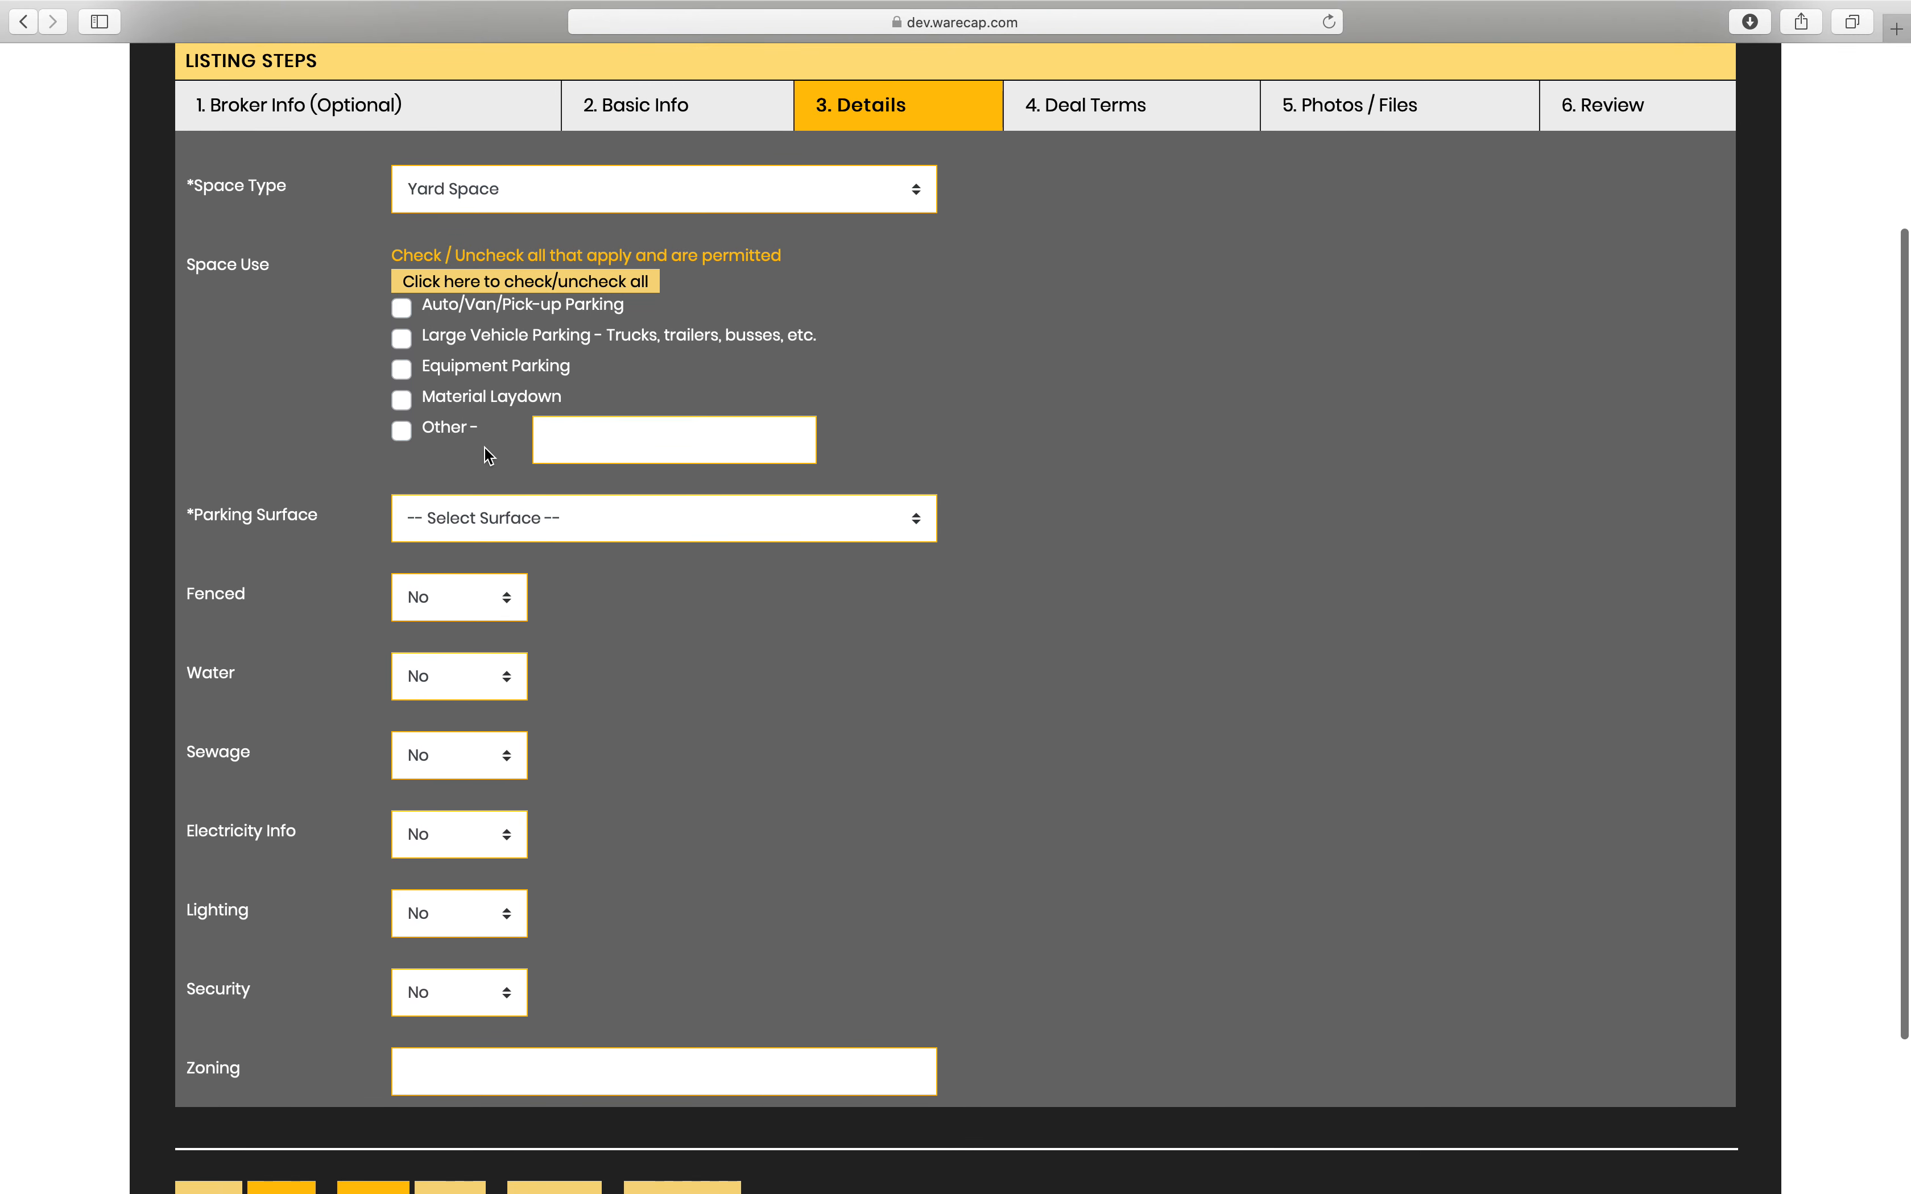
Switch the space type to Floor Space and look through the detail fields for that type
{"action": "left_click", "coordinate": [916, 188]}
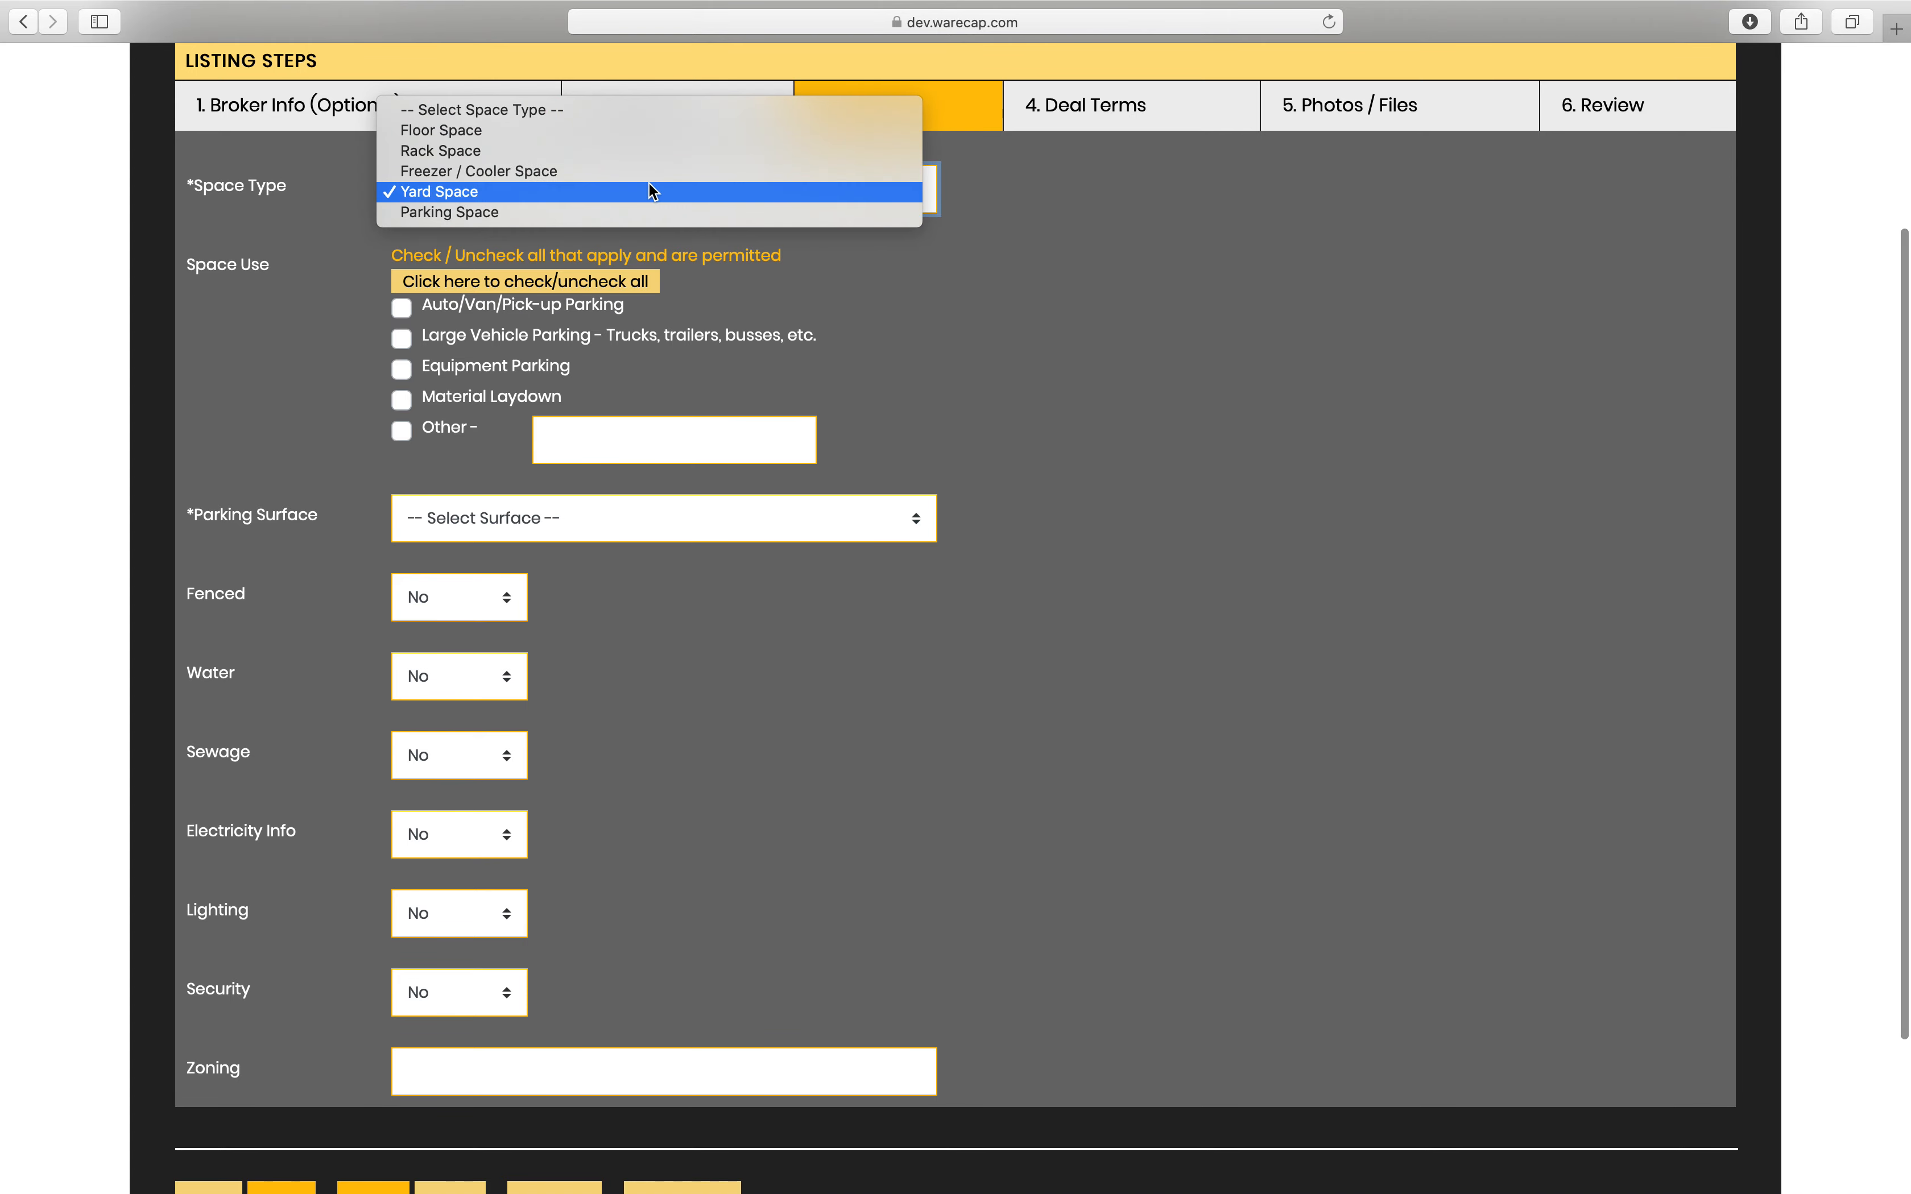
{"action": "left_click", "coordinate": [589, 139]}
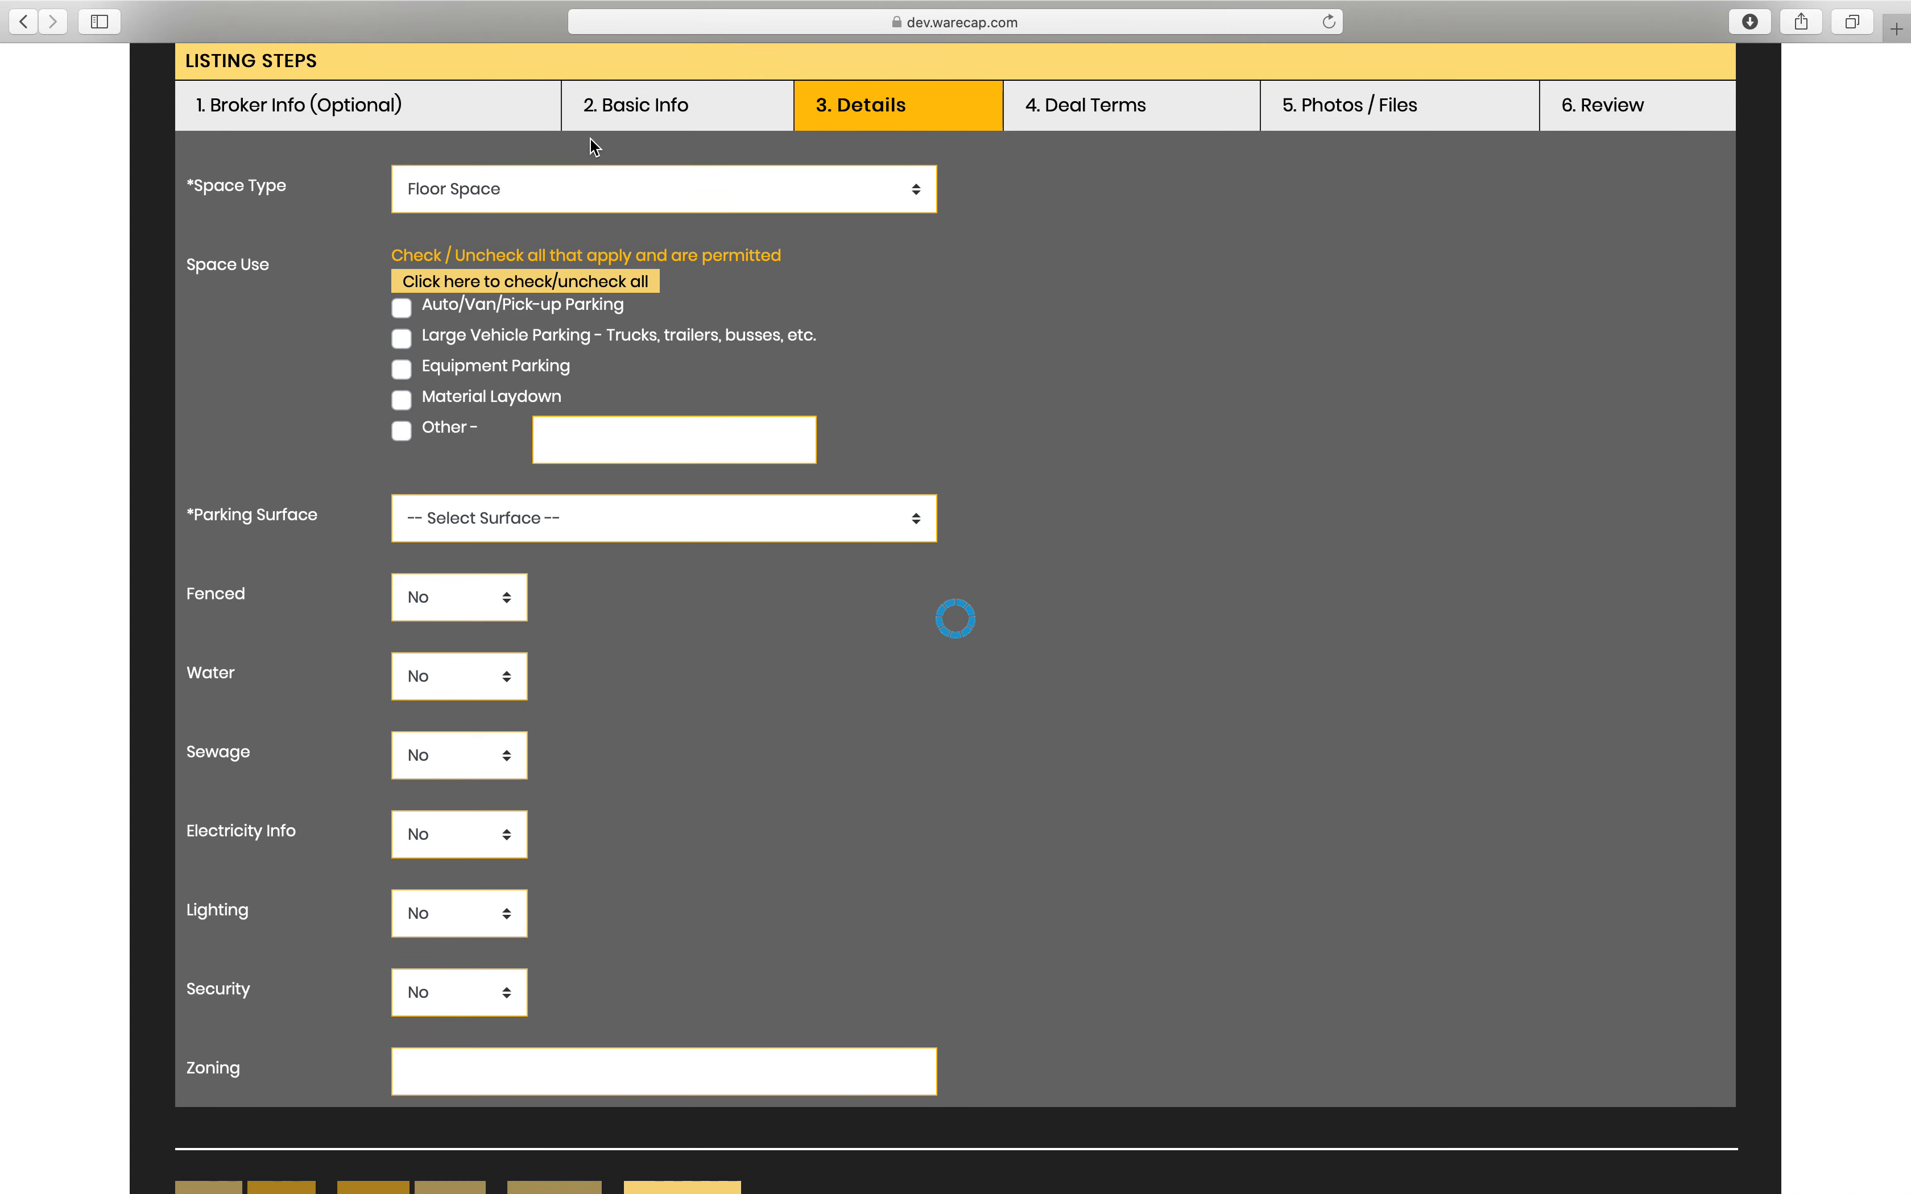
{"action": "scroll", "coordinate": [866, 572], "scroll_direction": "down", "scroll_amount": 5}
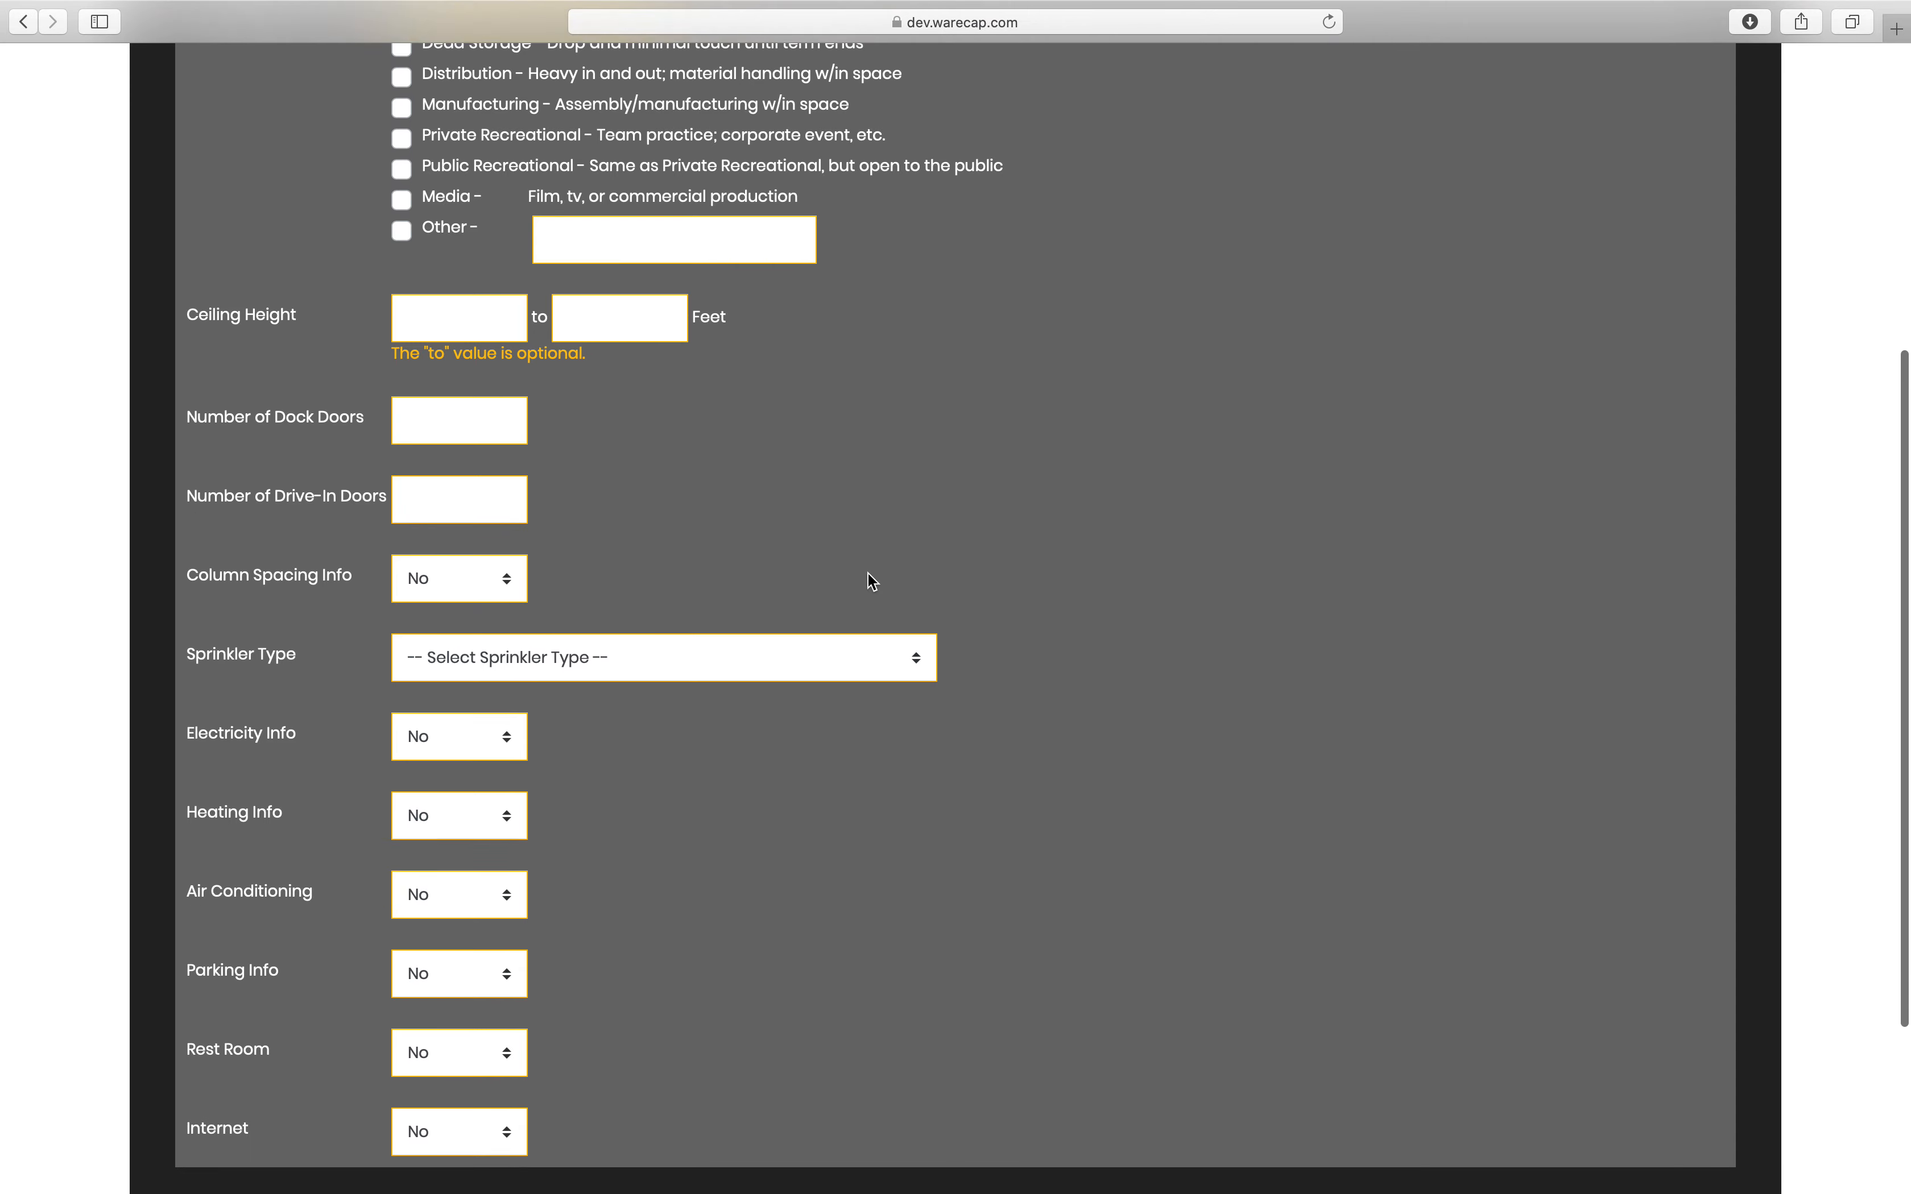
{"action": "scroll", "coordinate": [867, 572], "scroll_direction": "down", "scroll_amount": 1}
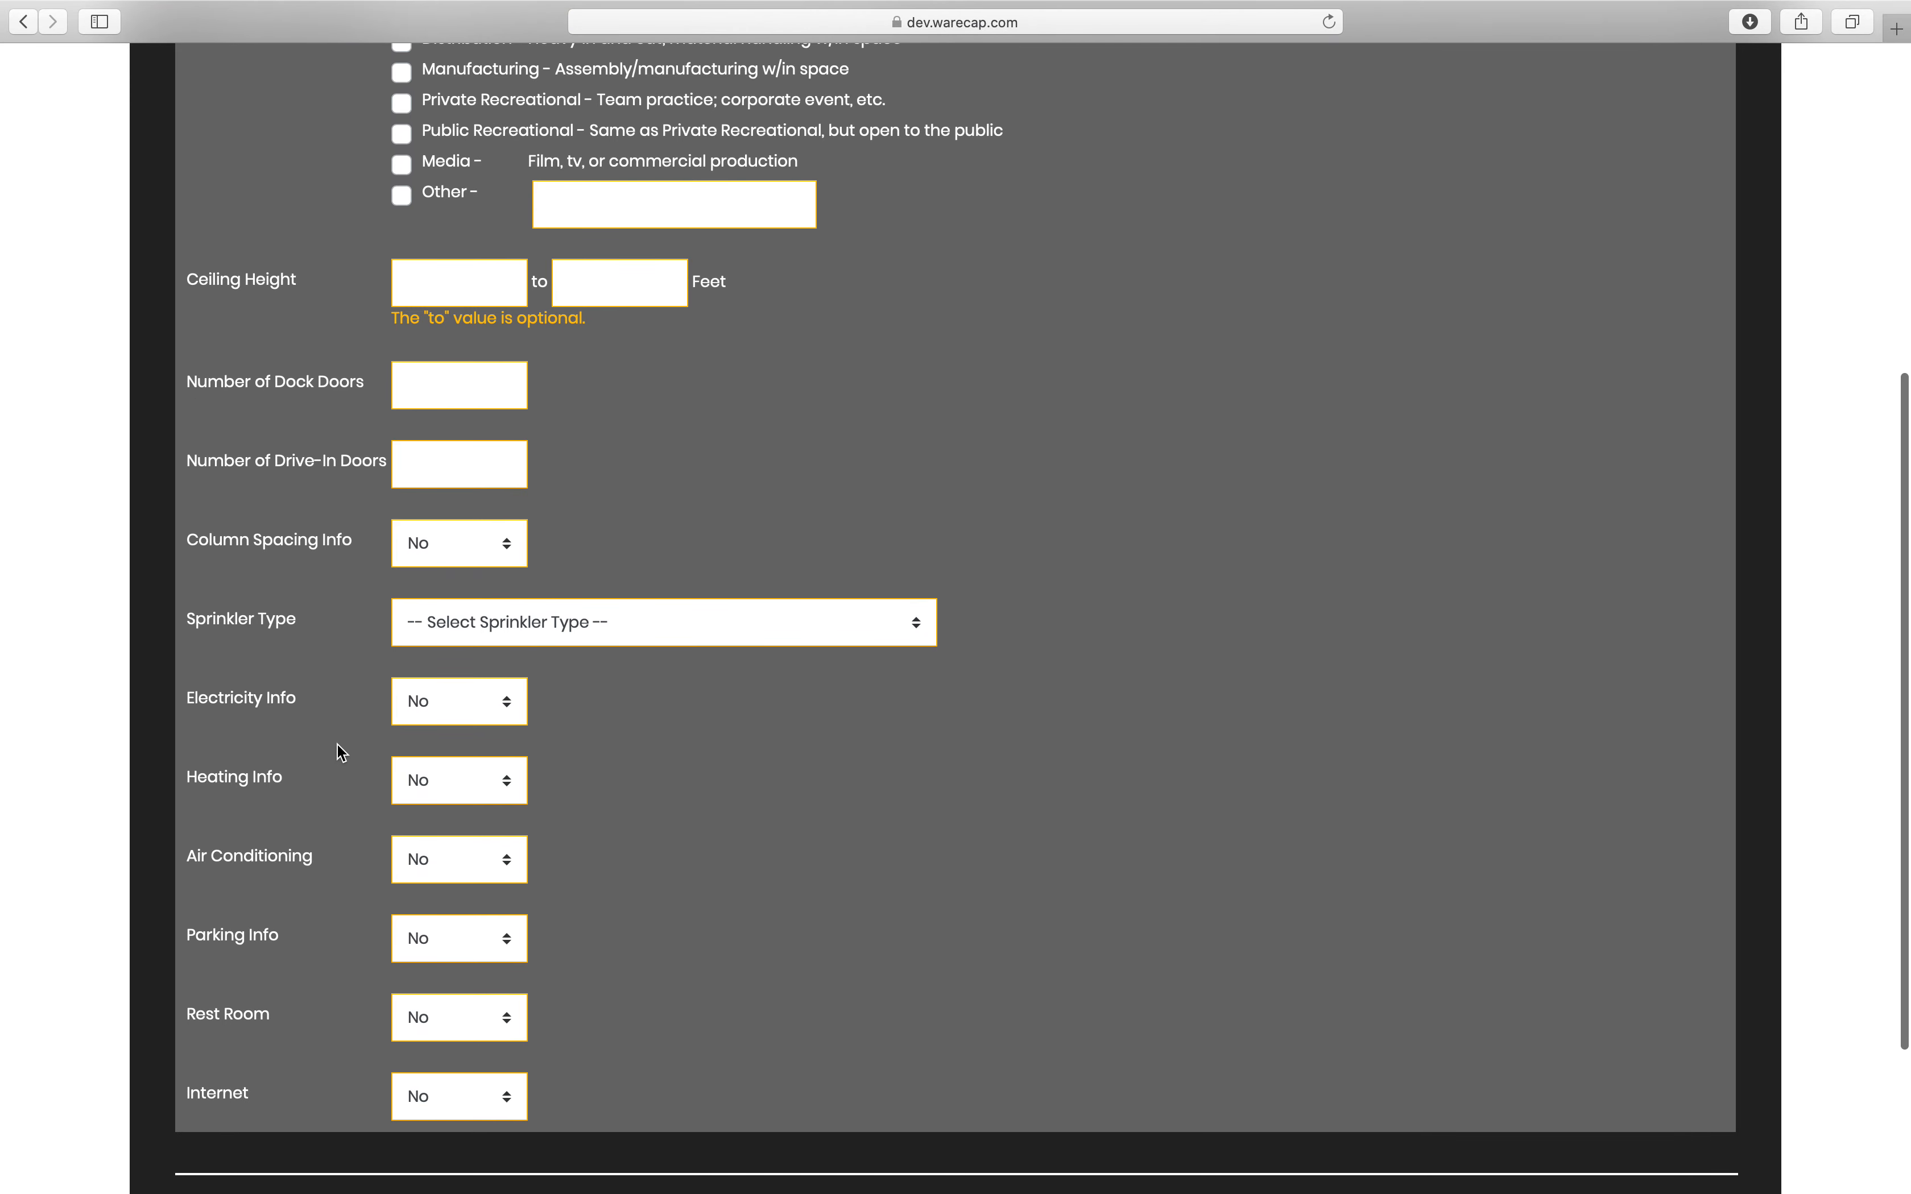
{"action": "scroll", "coordinate": [699, 876], "scroll_direction": "down", "scroll_amount": 2}
{"action": "scroll", "coordinate": [701, 891], "scroll_direction": "up", "scroll_amount": 6}
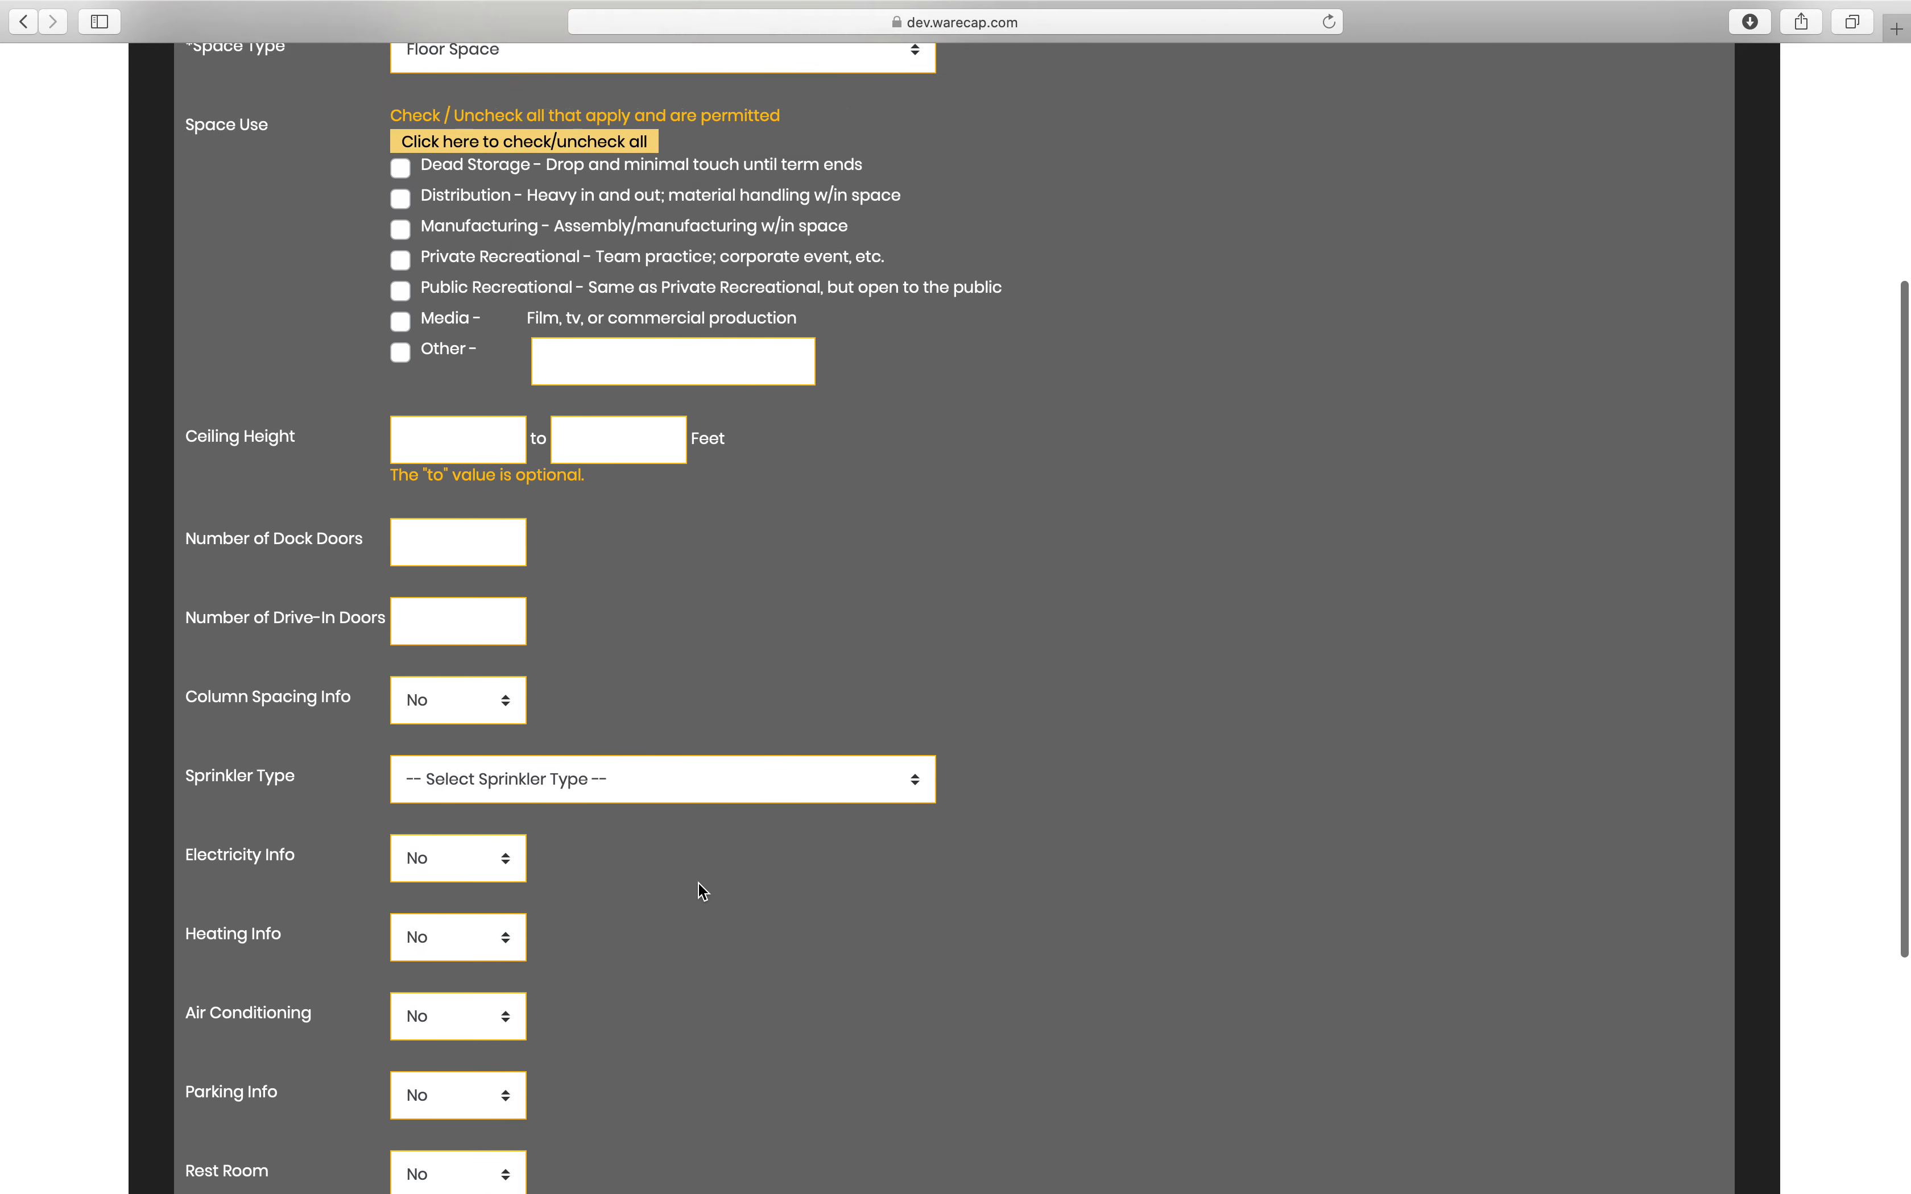
{"action": "scroll", "coordinate": [701, 891], "scroll_direction": "up", "scroll_amount": 3}
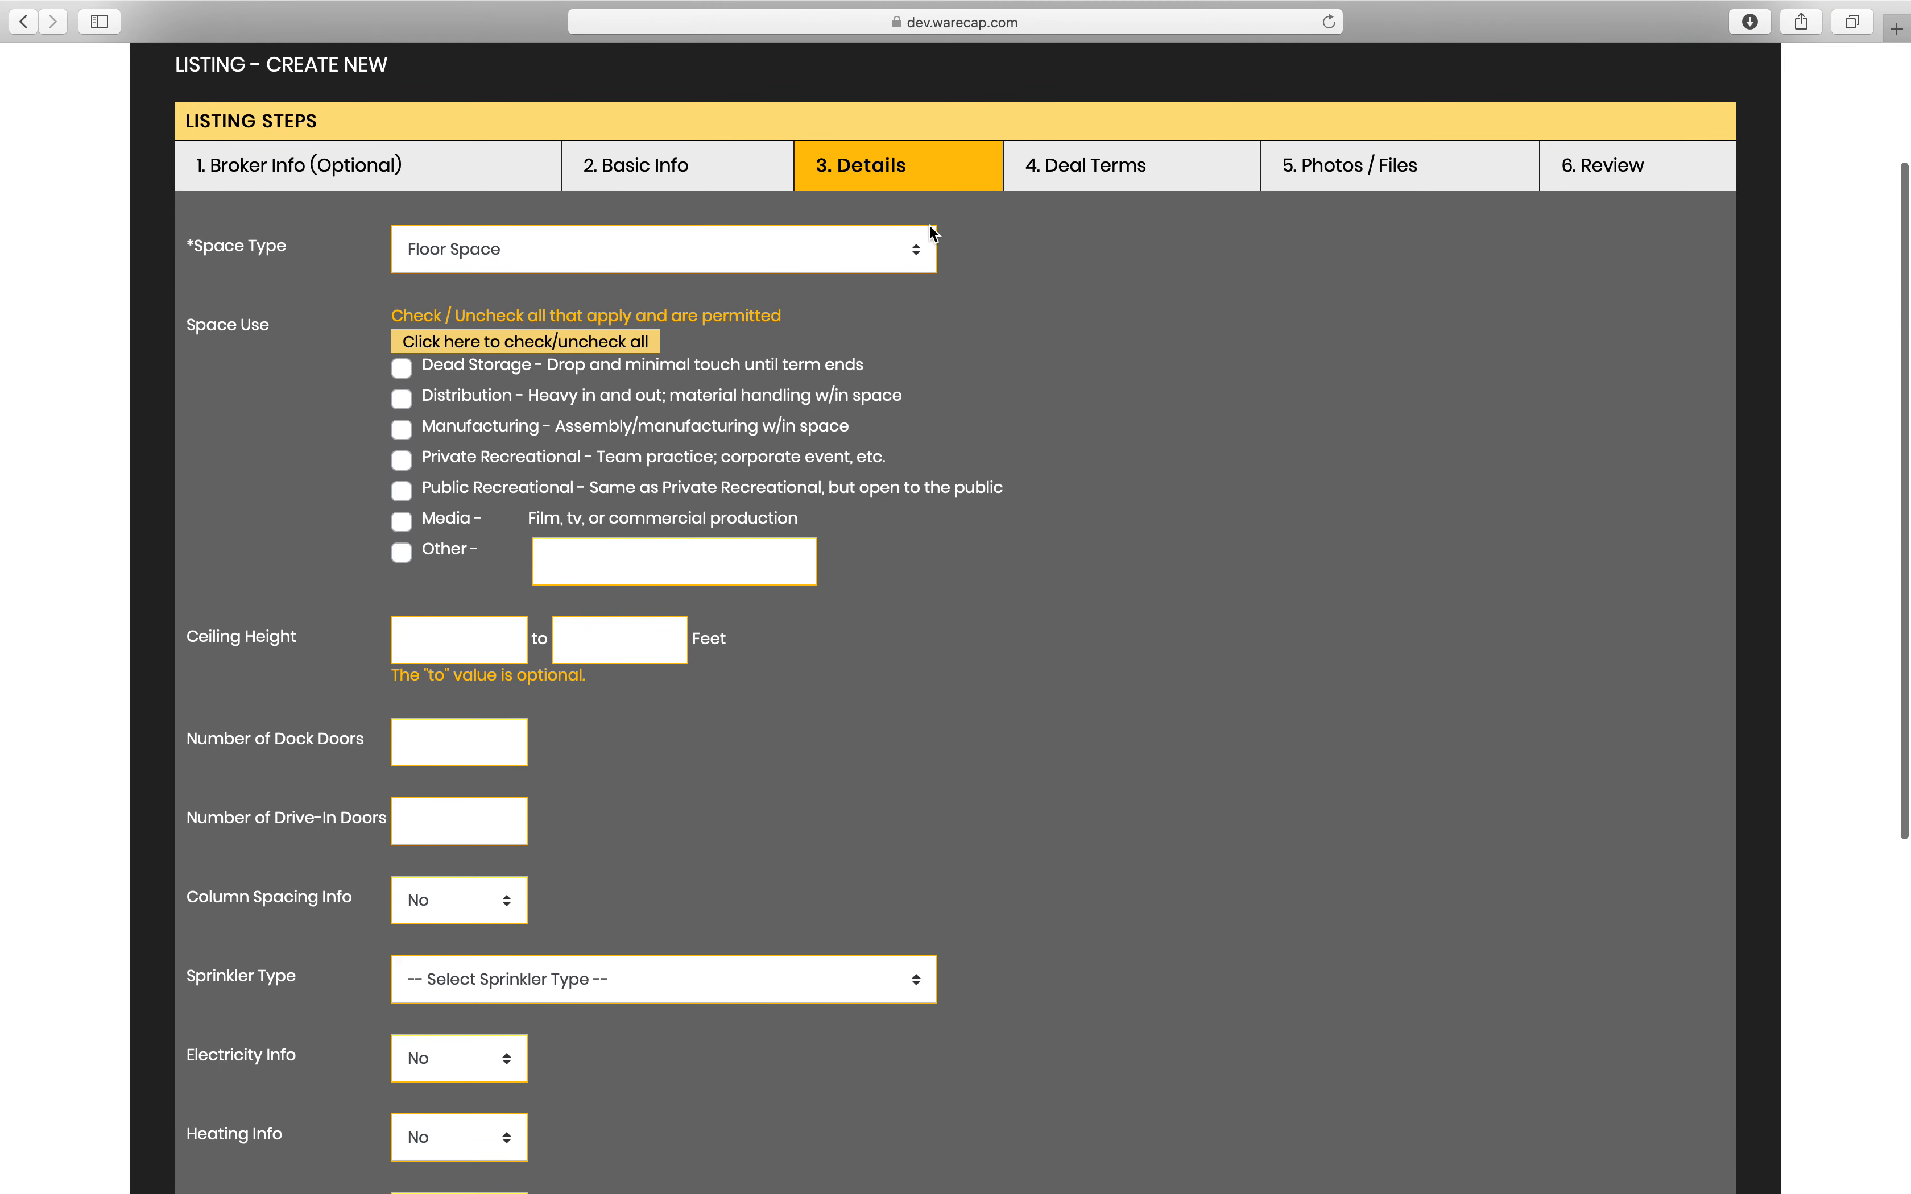
Change the space type to Rack Space and examine its pallet and space use fields
{"action": "left_click", "coordinate": [920, 251]}
{"action": "left_click", "coordinate": [439, 272]}
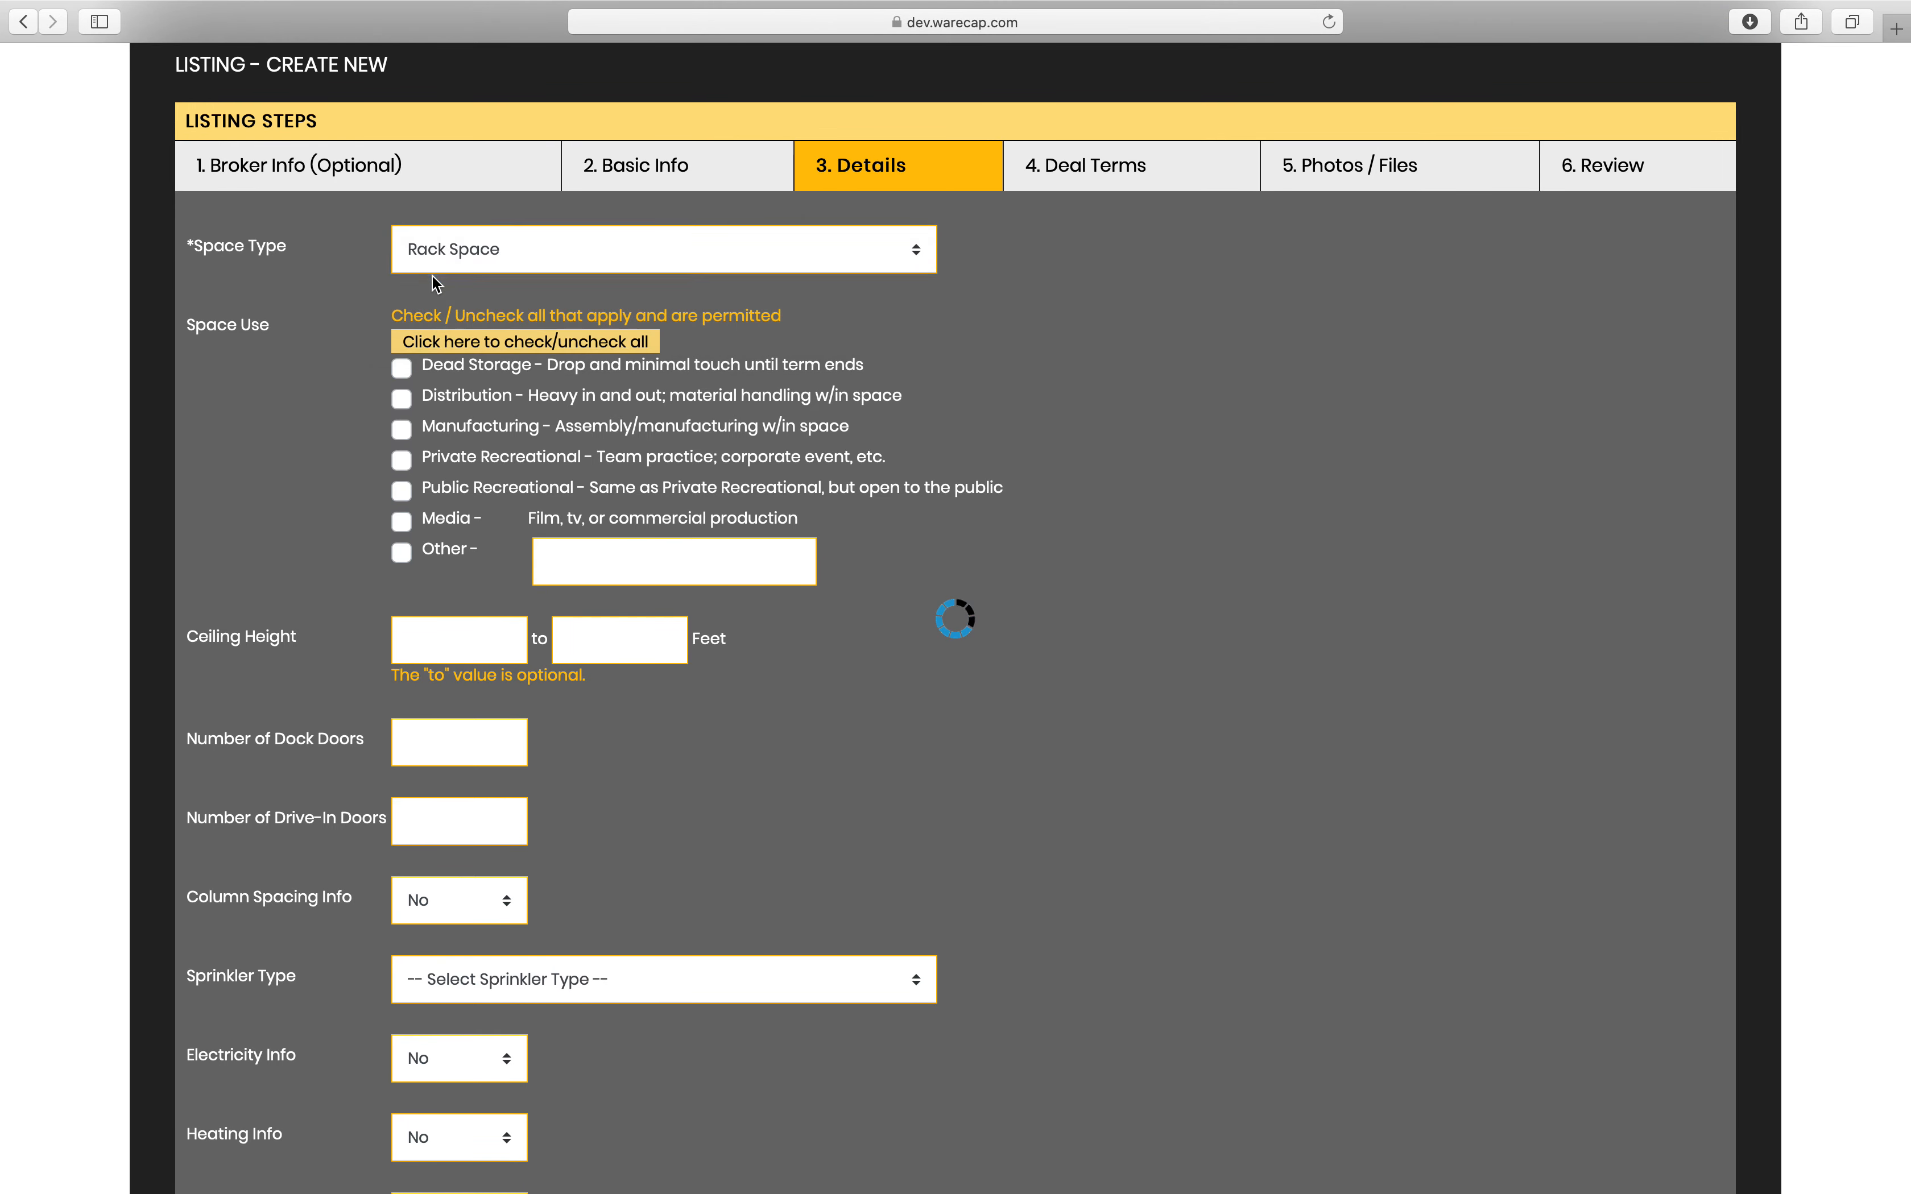
{"action": "scroll", "coordinate": [1015, 658], "scroll_direction": "down", "scroll_amount": 1}
{"action": "scroll", "coordinate": [1015, 658], "scroll_direction": "down", "scroll_amount": 2}
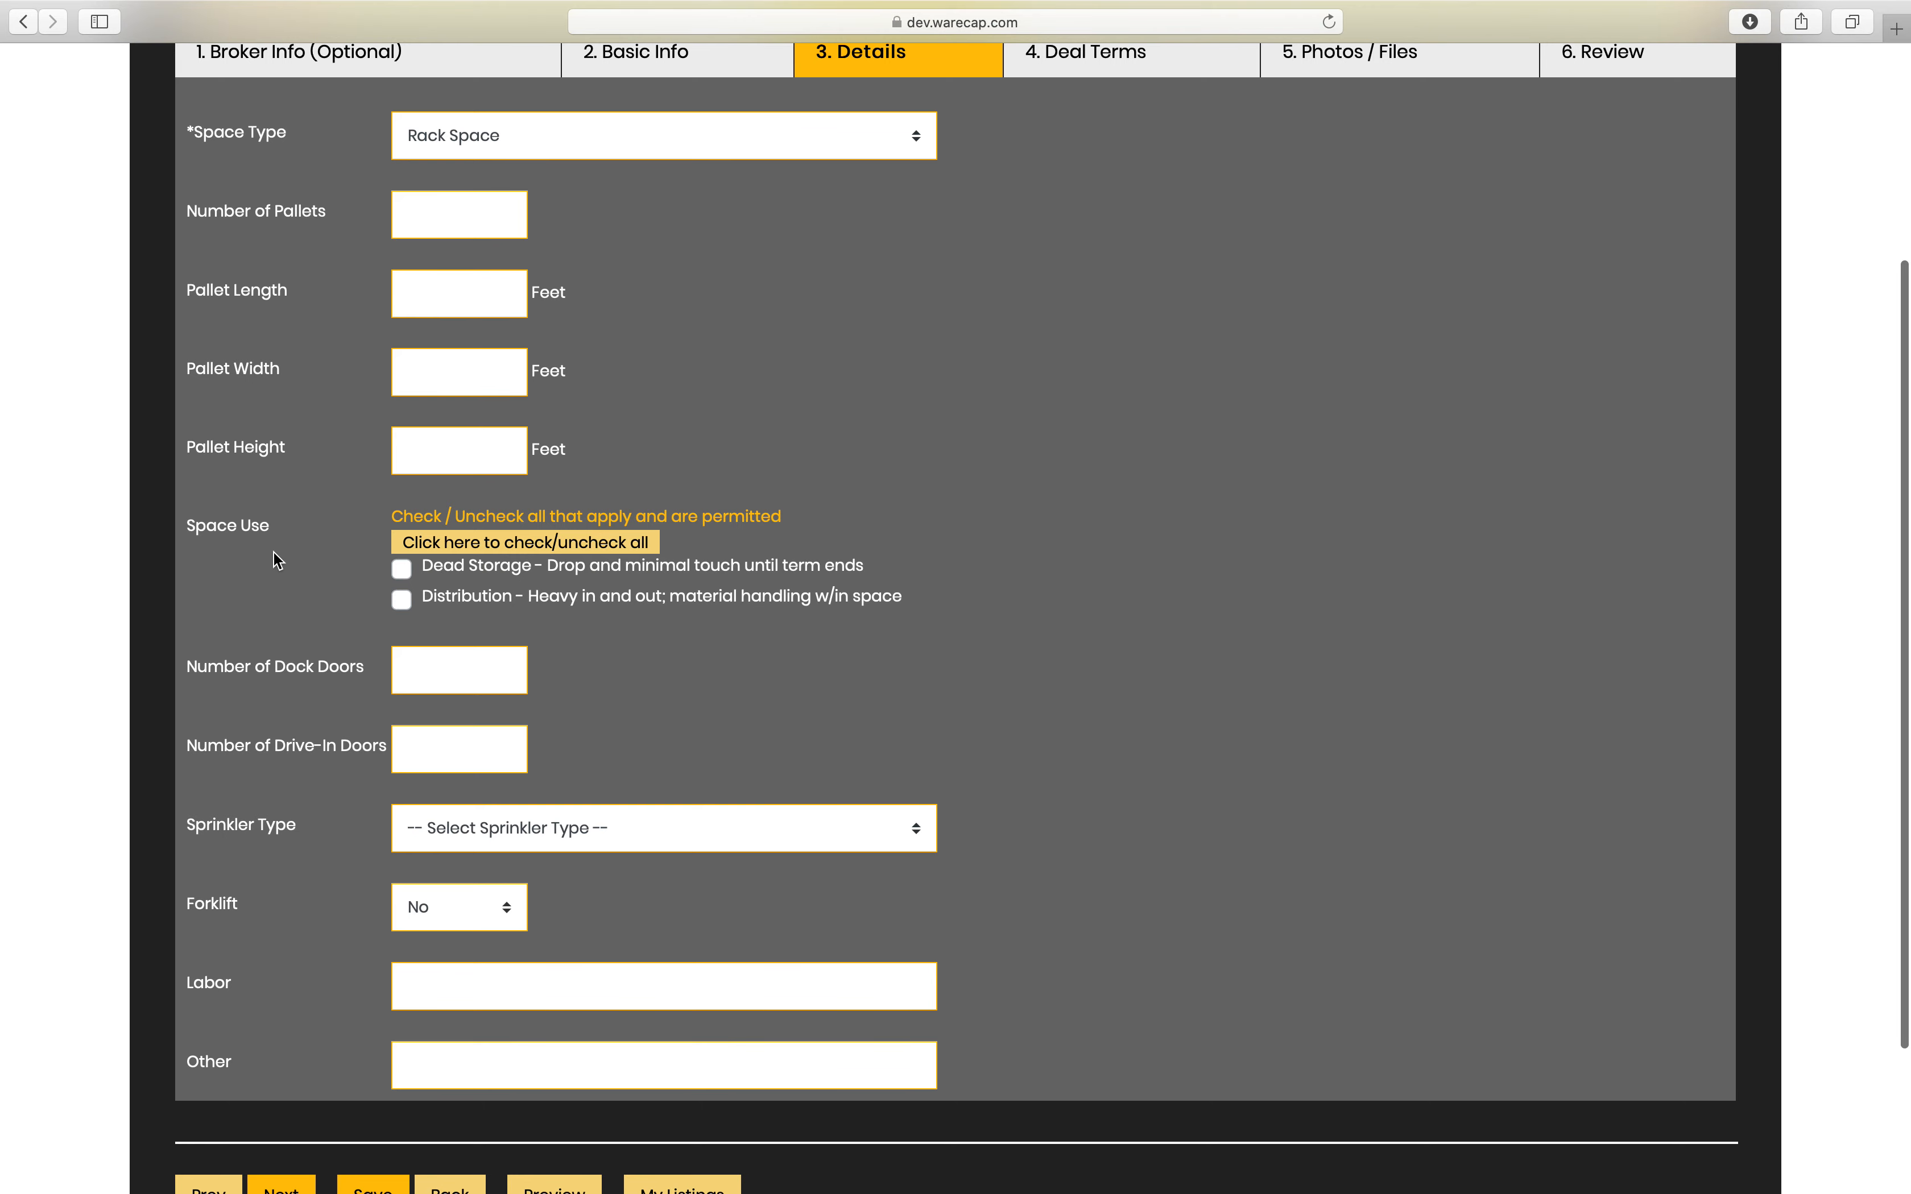
Set the listing's space type to Freezer / Cooler Space
{"action": "scroll", "coordinate": [301, 753], "scroll_direction": "up", "scroll_amount": 3}
{"action": "left_click", "coordinate": [725, 276]}
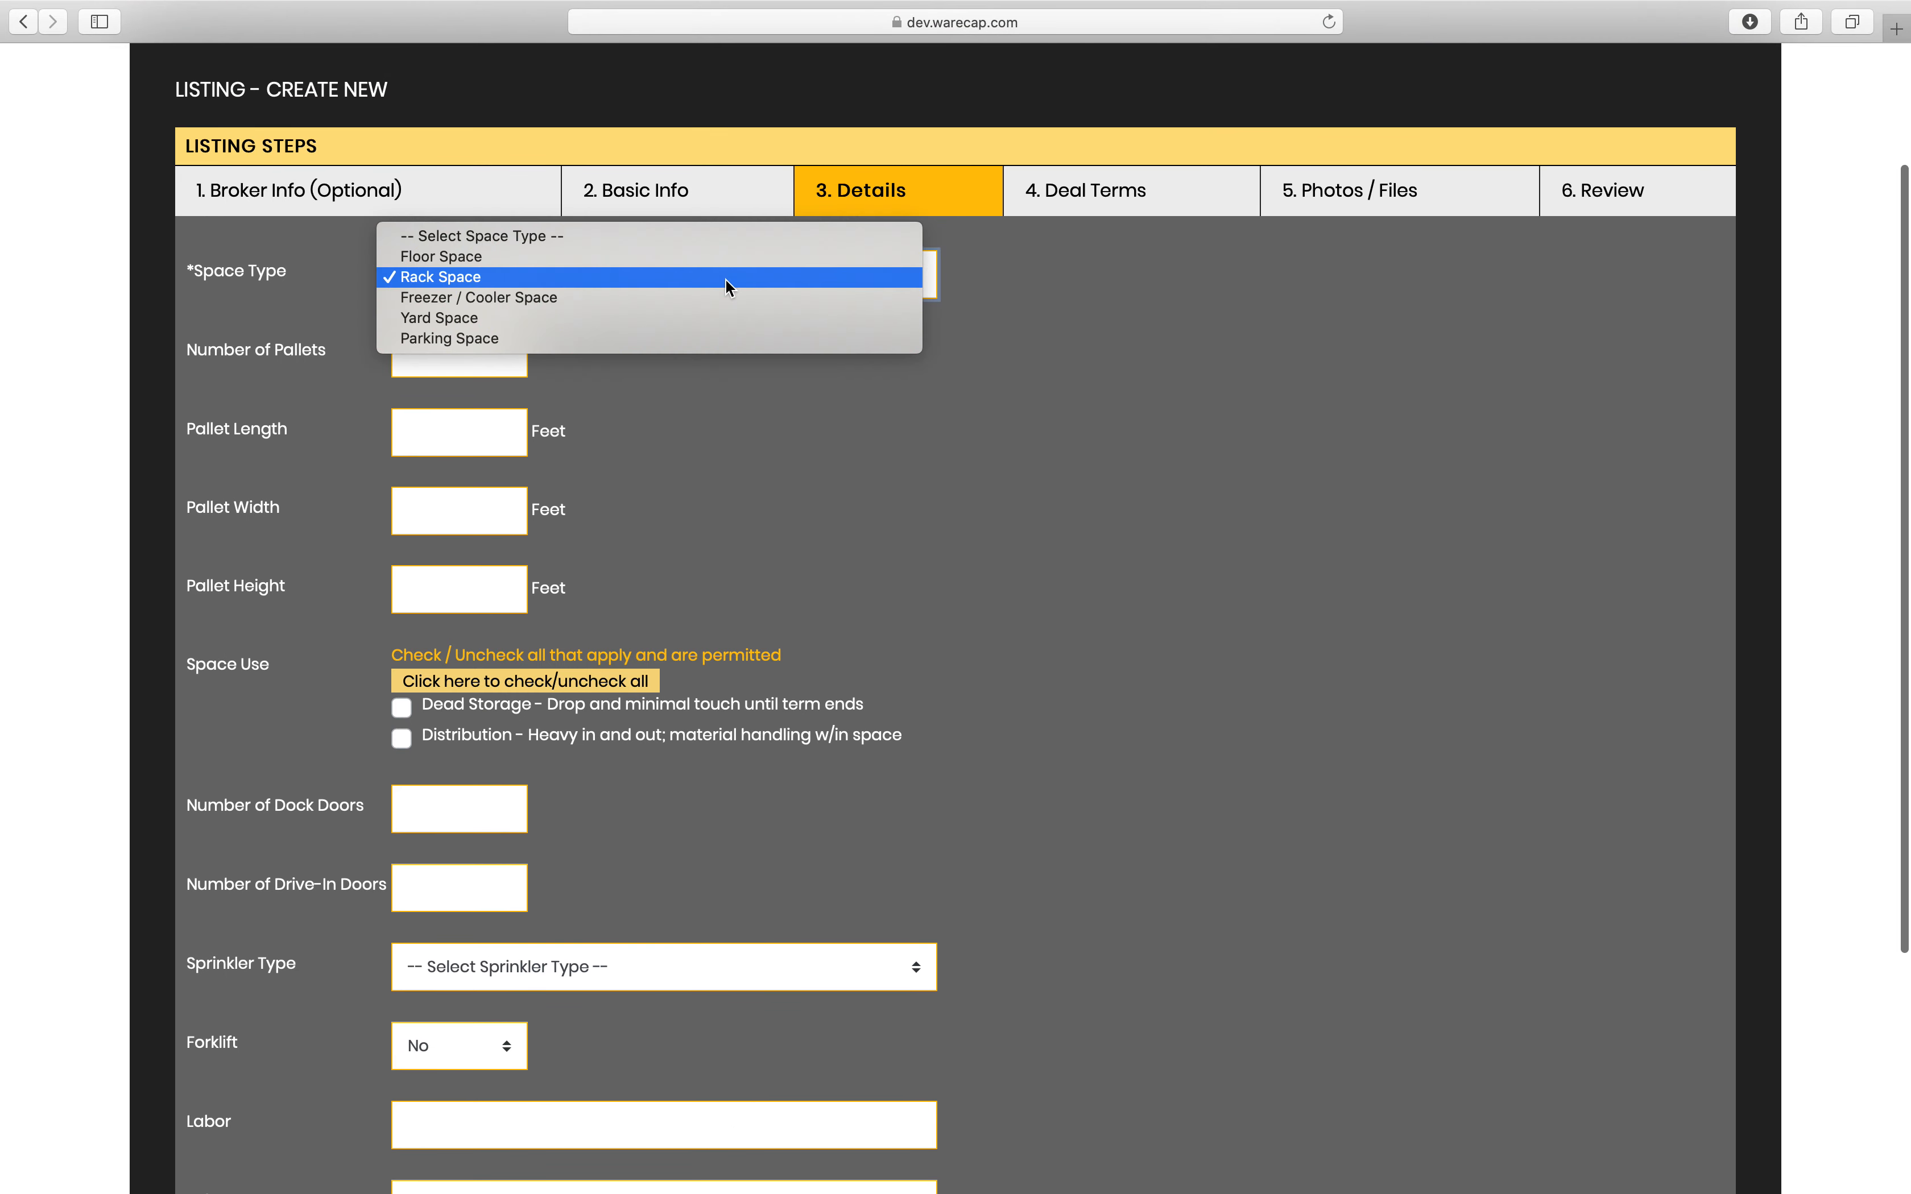
{"action": "left_click", "coordinate": [491, 297]}
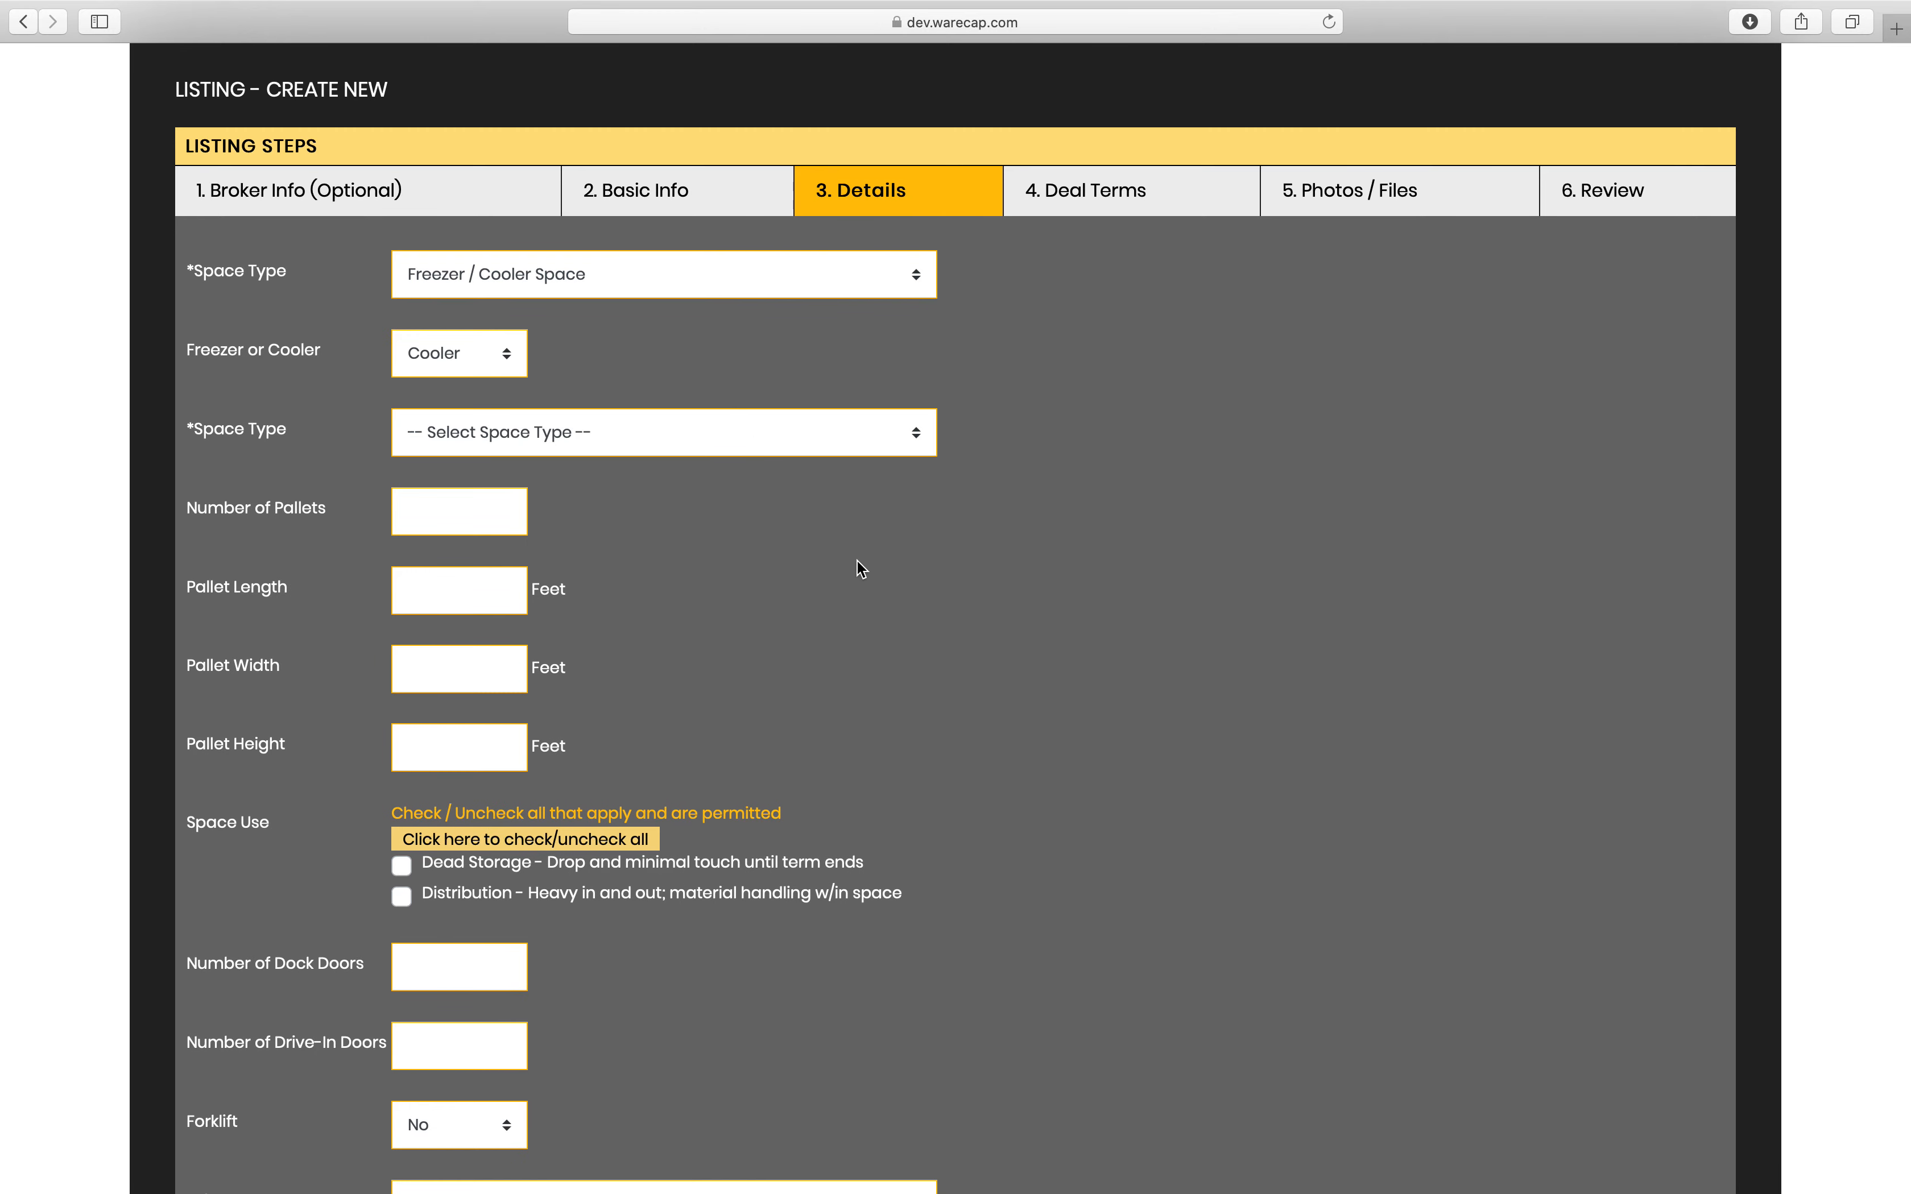
Review the Freezer / Cooler Space detail fields, including the choices for the second space type and for Freezer or Cooler
{"action": "scroll", "coordinate": [859, 563], "scroll_direction": "down", "scroll_amount": 1}
{"action": "scroll", "coordinate": [866, 577], "scroll_direction": "down", "scroll_amount": 2}
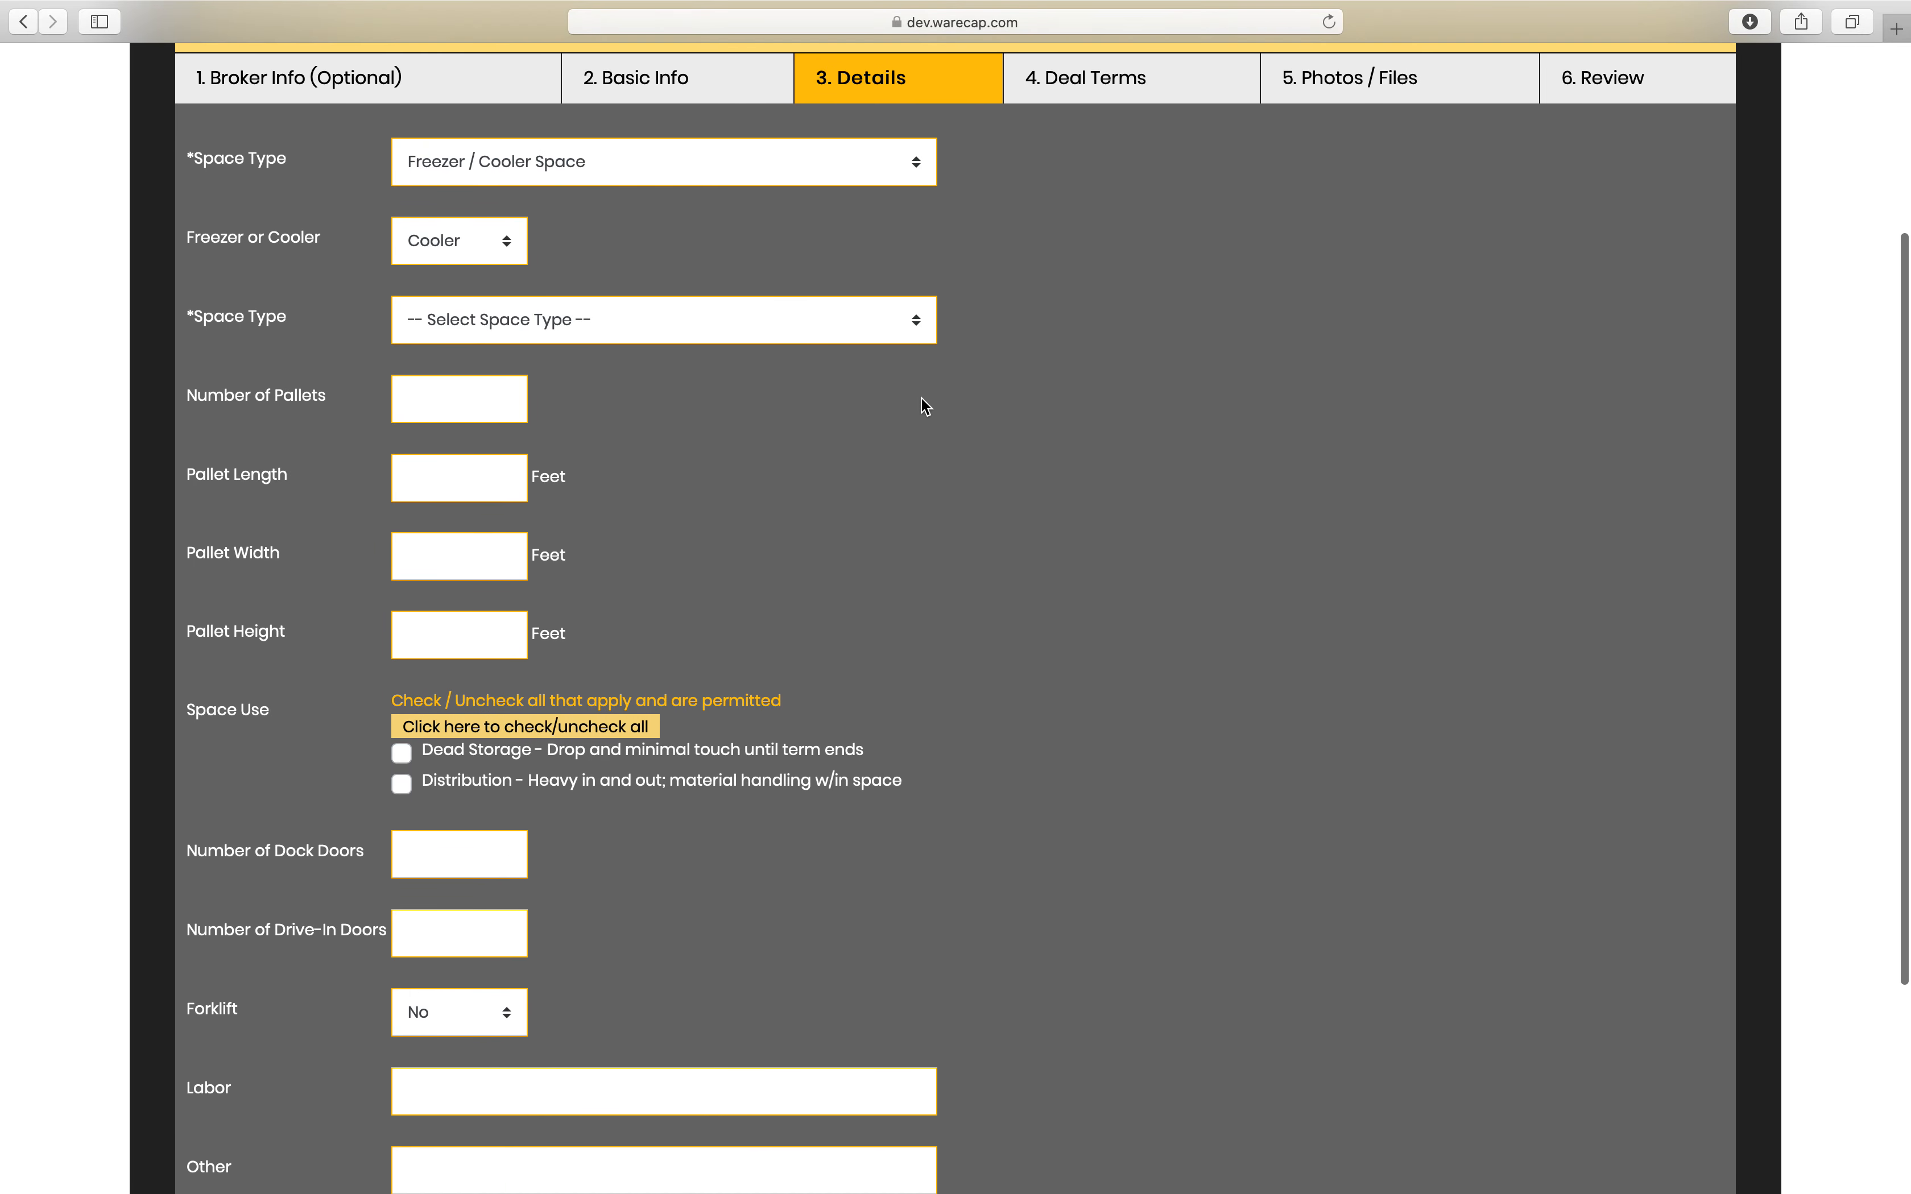
{"action": "left_click", "coordinate": [918, 337]}
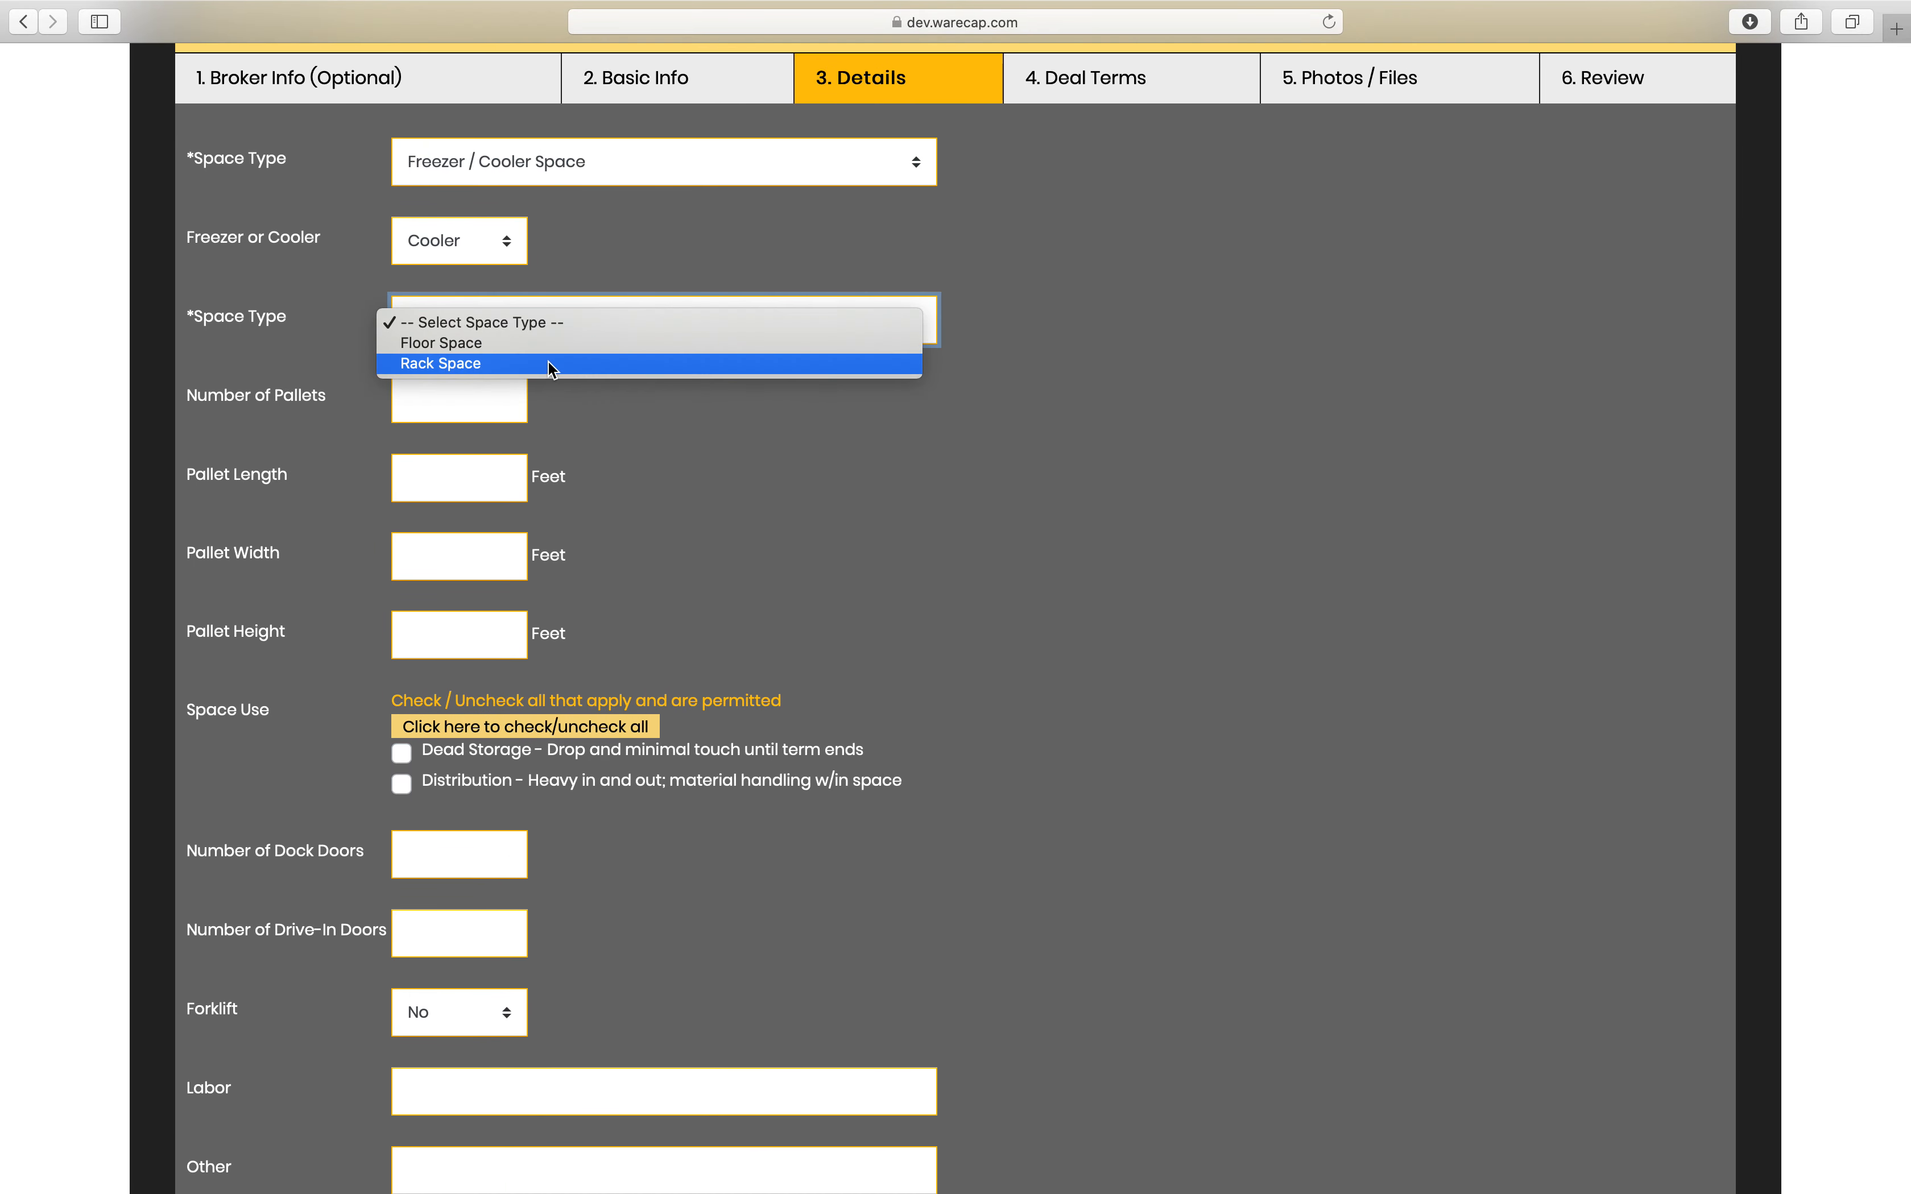
{"action": "left_click", "coordinate": [634, 494]}
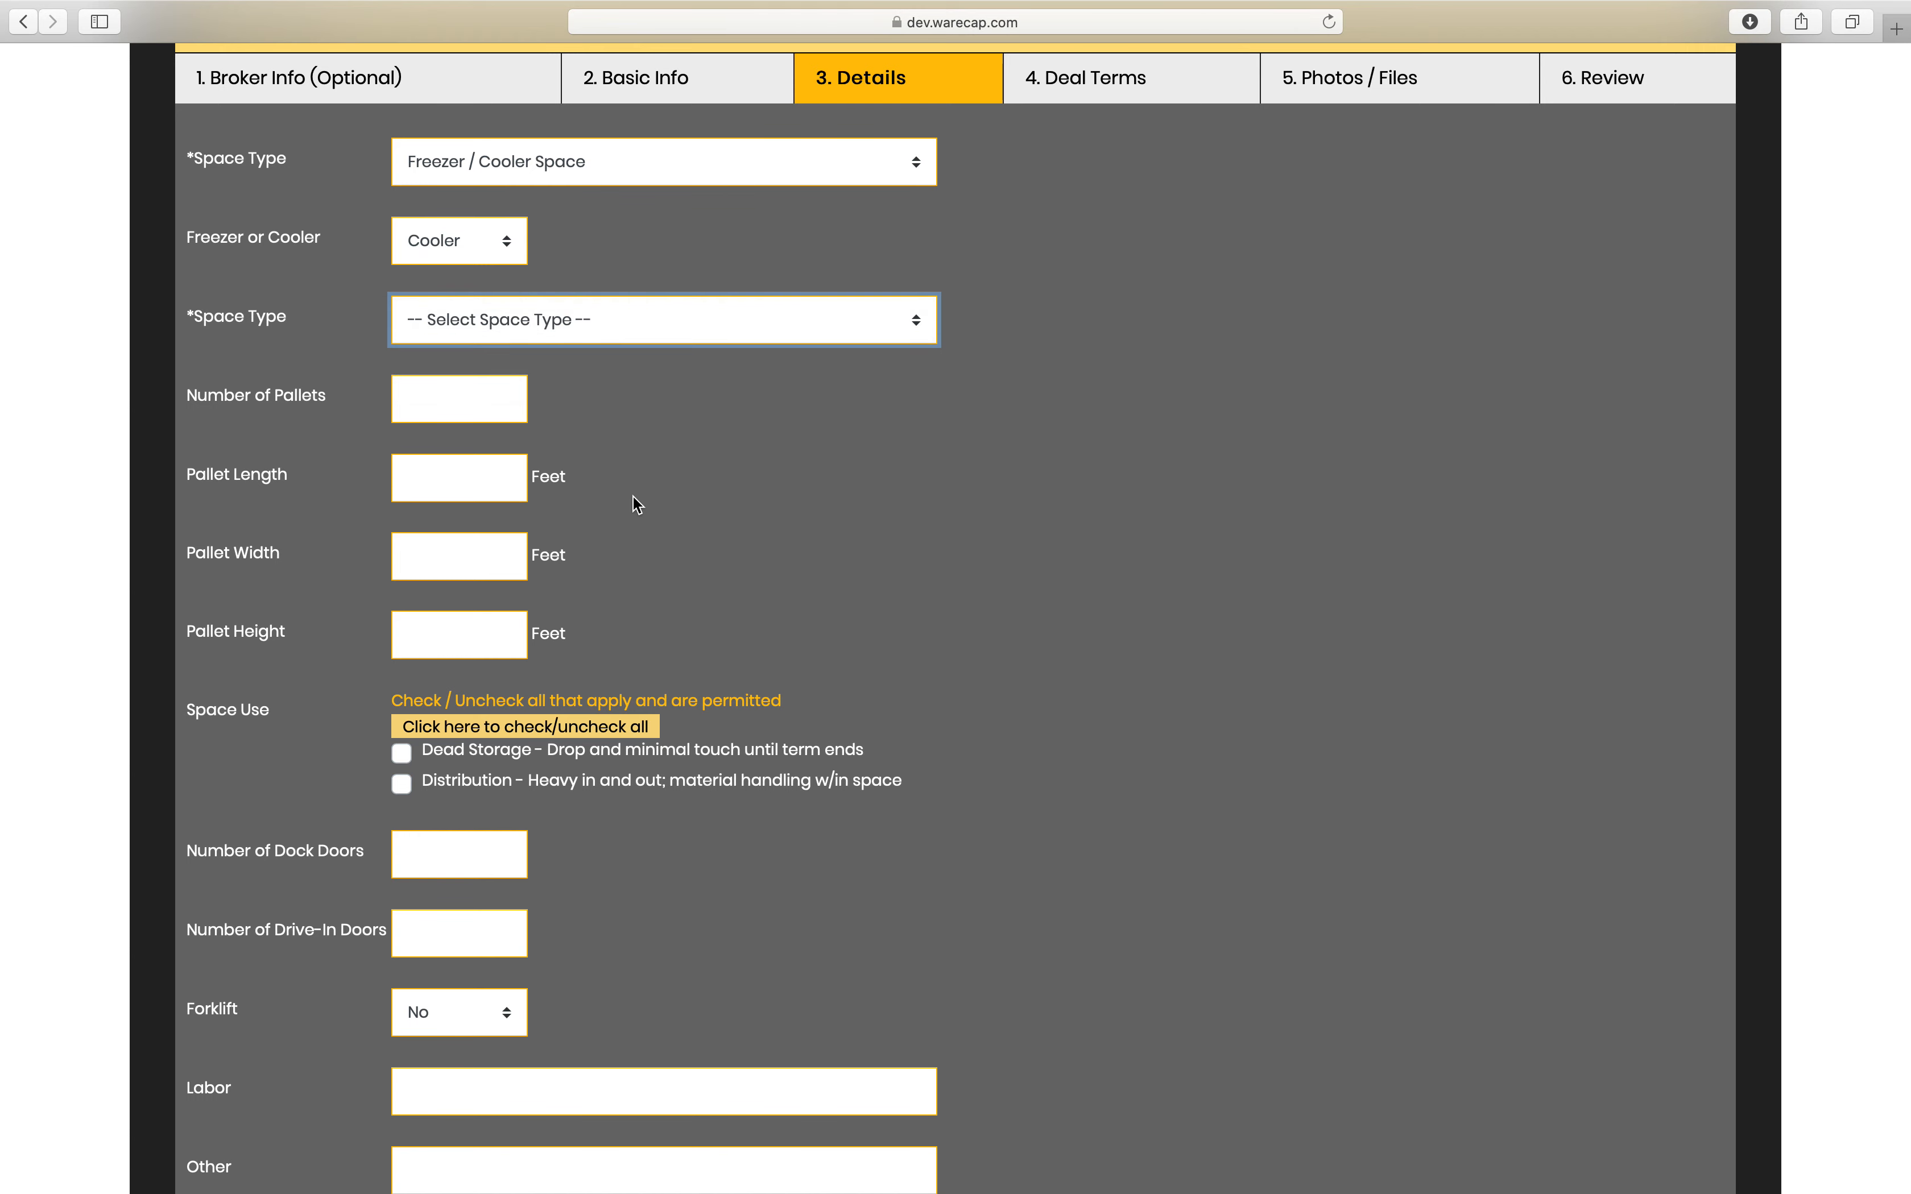
{"action": "left_click", "coordinate": [510, 252]}
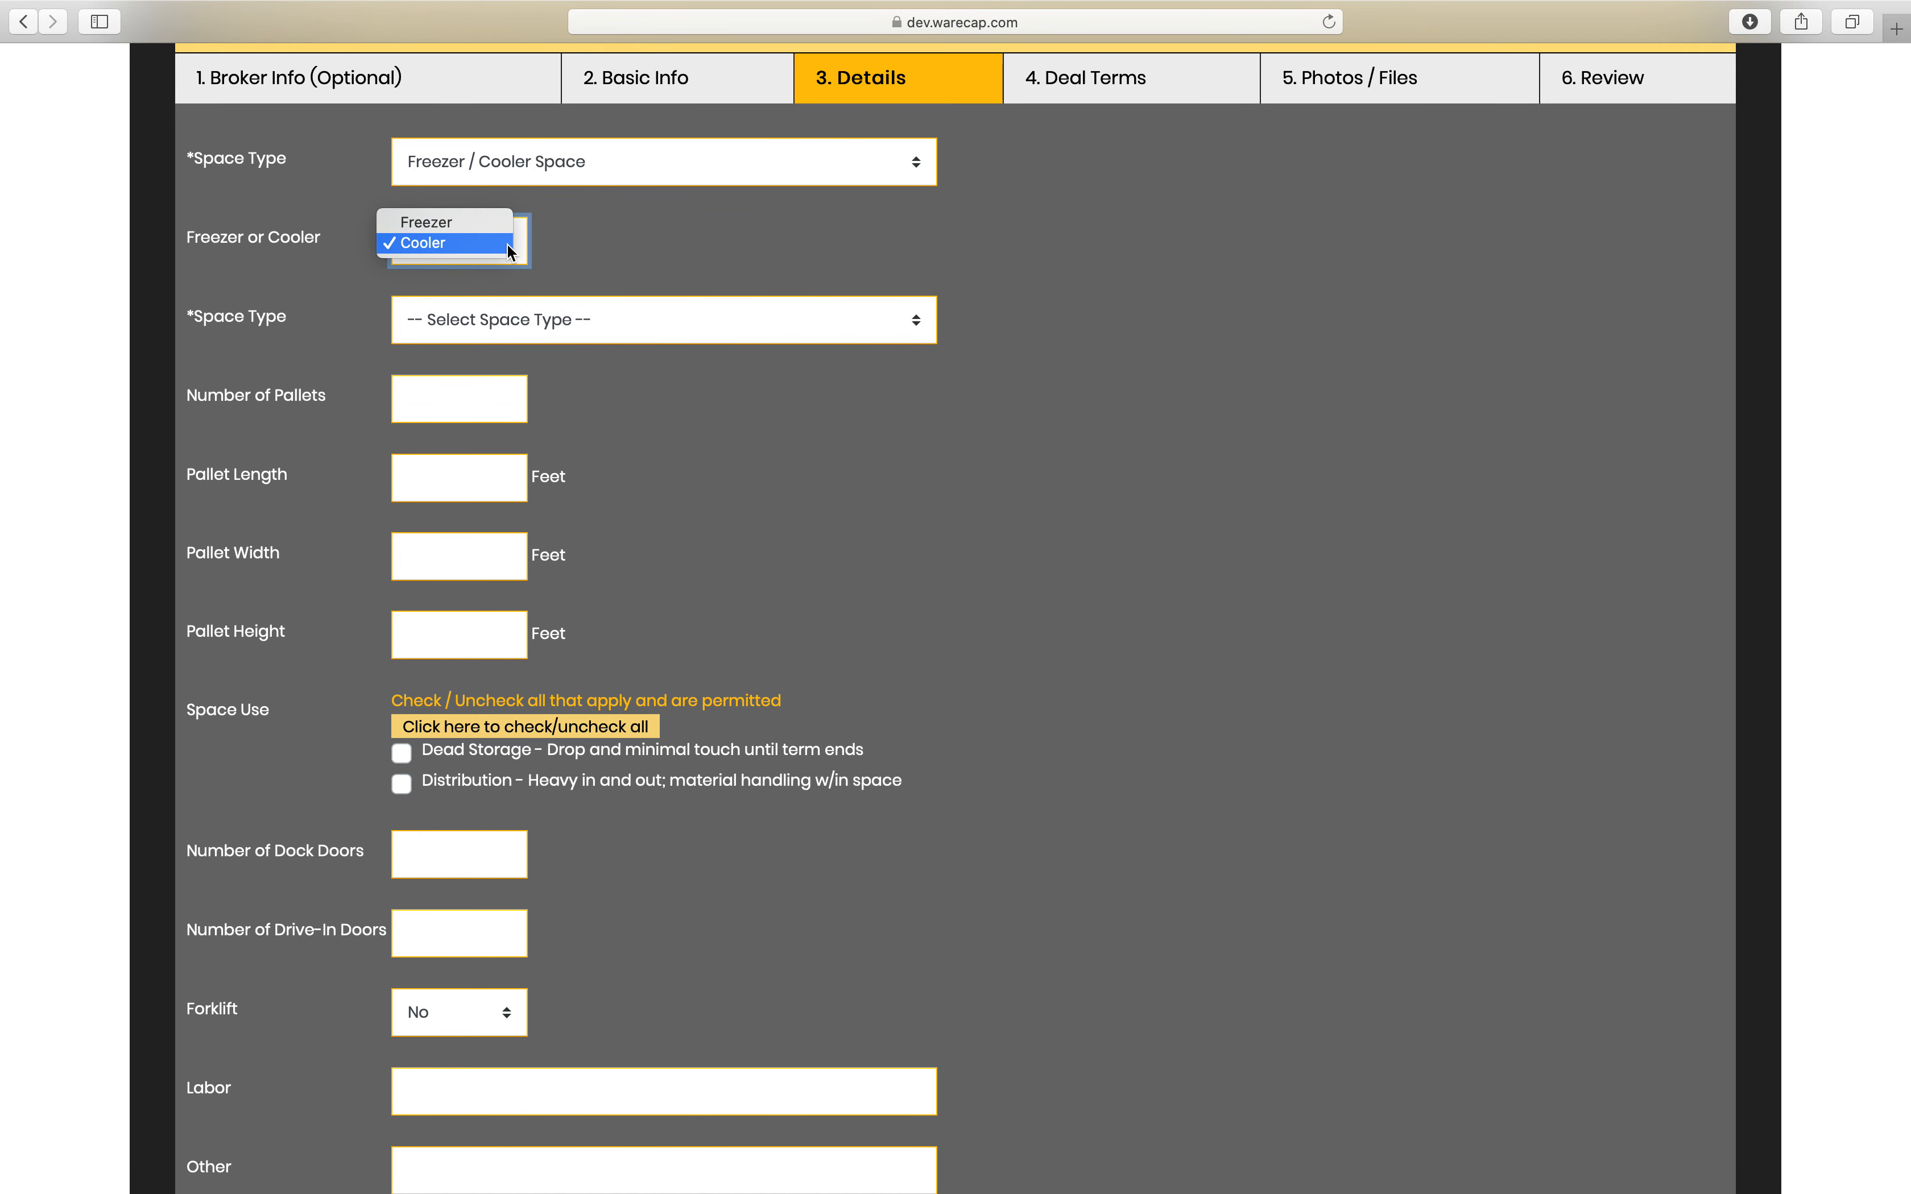
{"action": "left_click", "coordinate": [511, 251]}
{"action": "scroll", "coordinate": [773, 632], "scroll_direction": "down", "scroll_amount": 5}
{"action": "scroll", "coordinate": [773, 632], "scroll_direction": "up", "scroll_amount": 4}
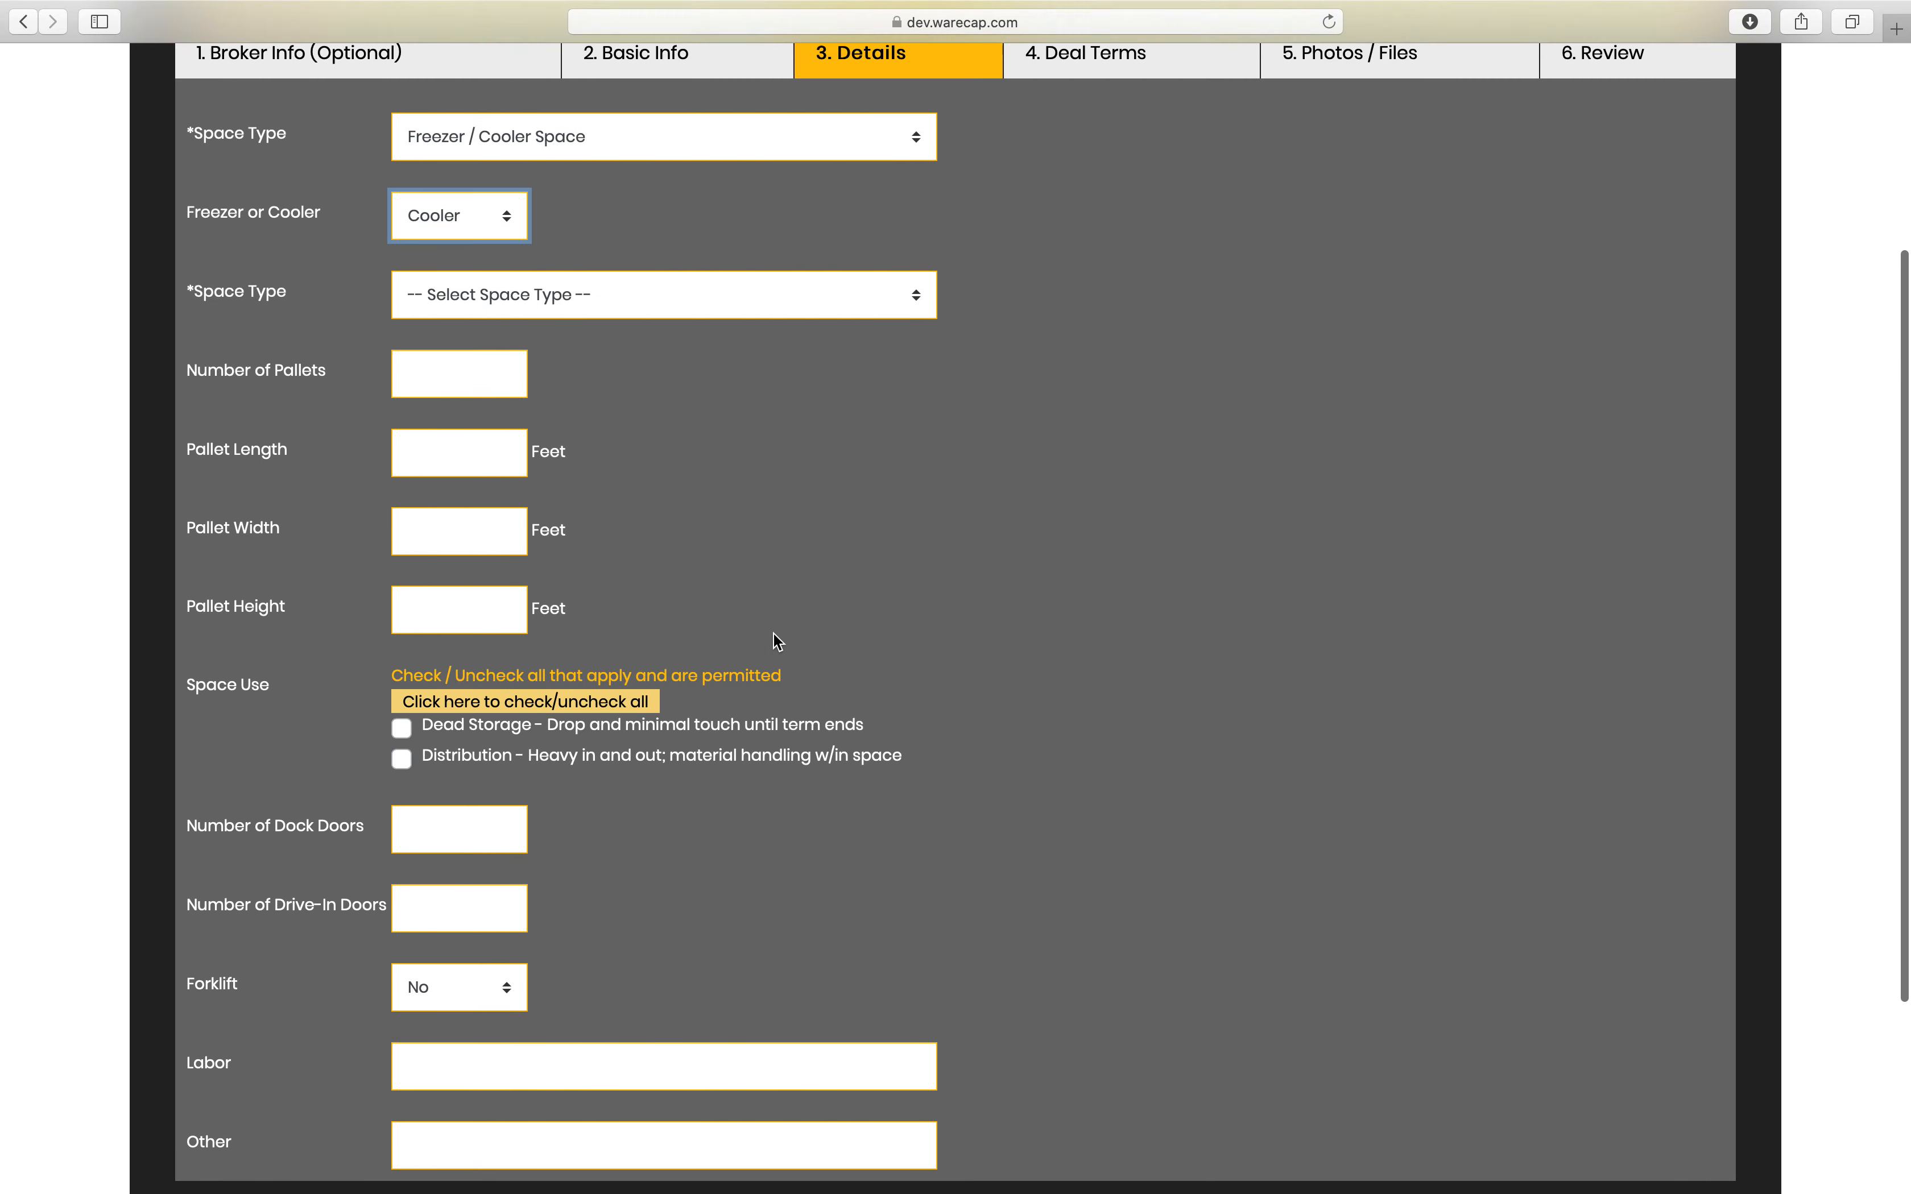
{"action": "scroll", "coordinate": [778, 641], "scroll_direction": "up", "scroll_amount": 2}
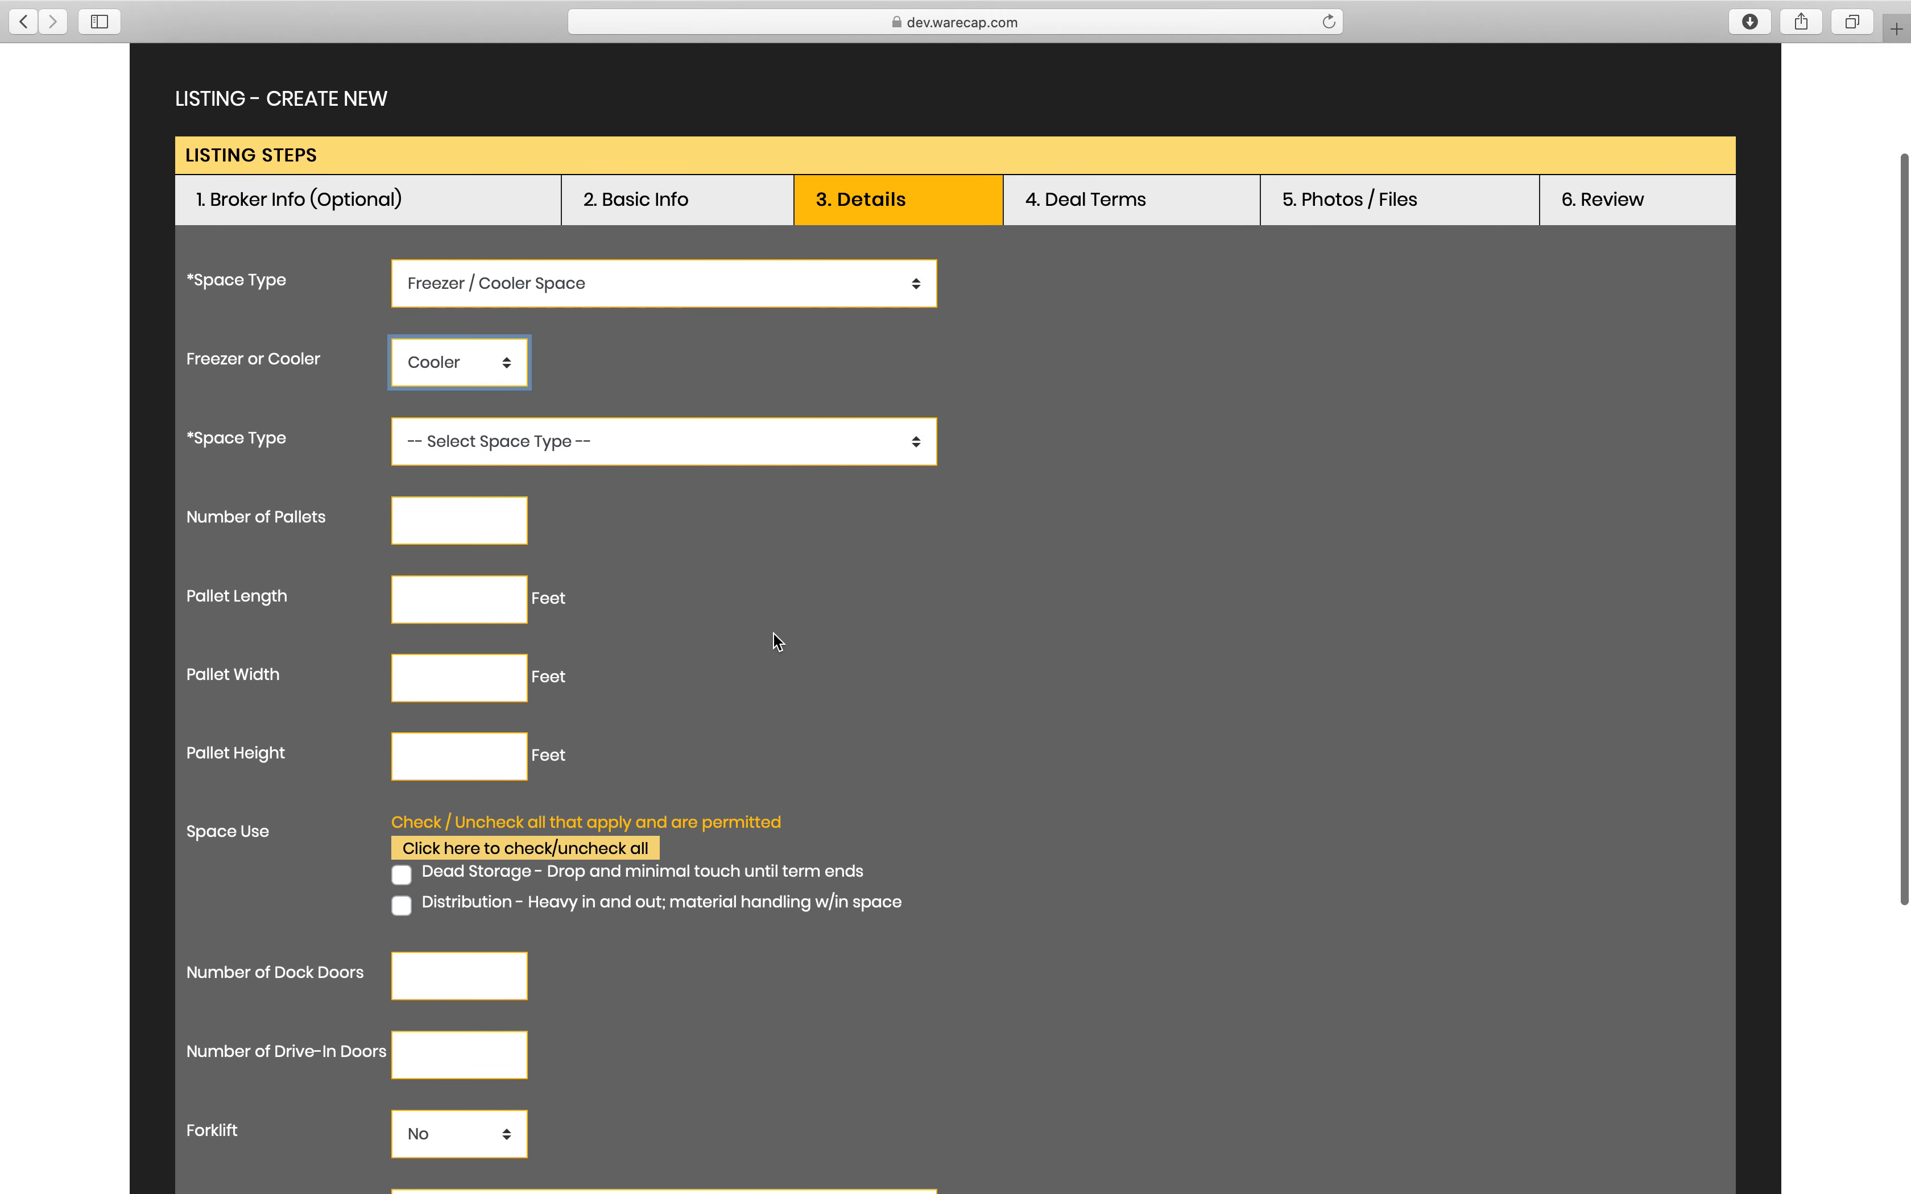
Change the space type to Parking Space and look at the available parking surface options
{"action": "left_click", "coordinate": [920, 292]}
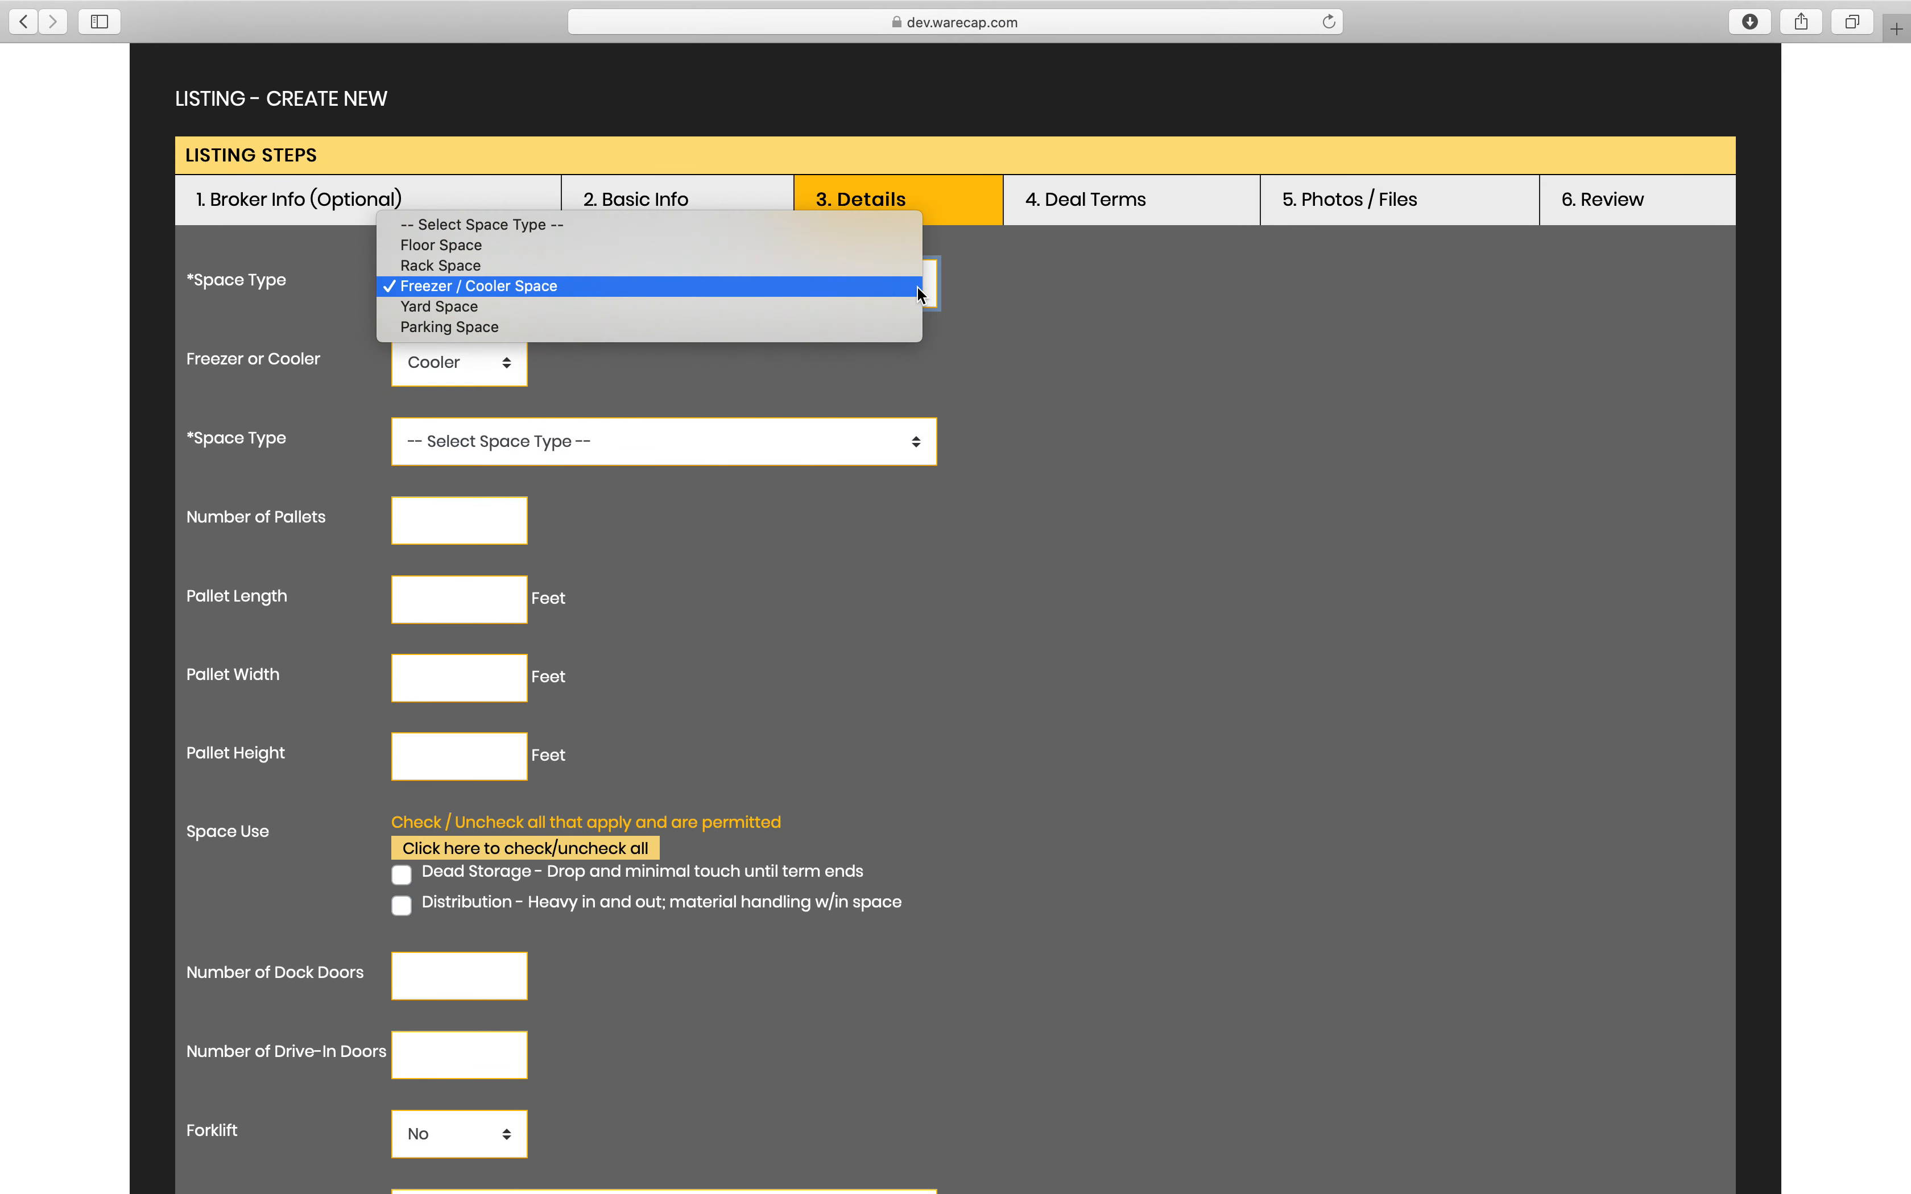
{"action": "left_click", "coordinate": [538, 327]}
{"action": "scroll", "coordinate": [675, 757], "scroll_direction": "down", "scroll_amount": 1}
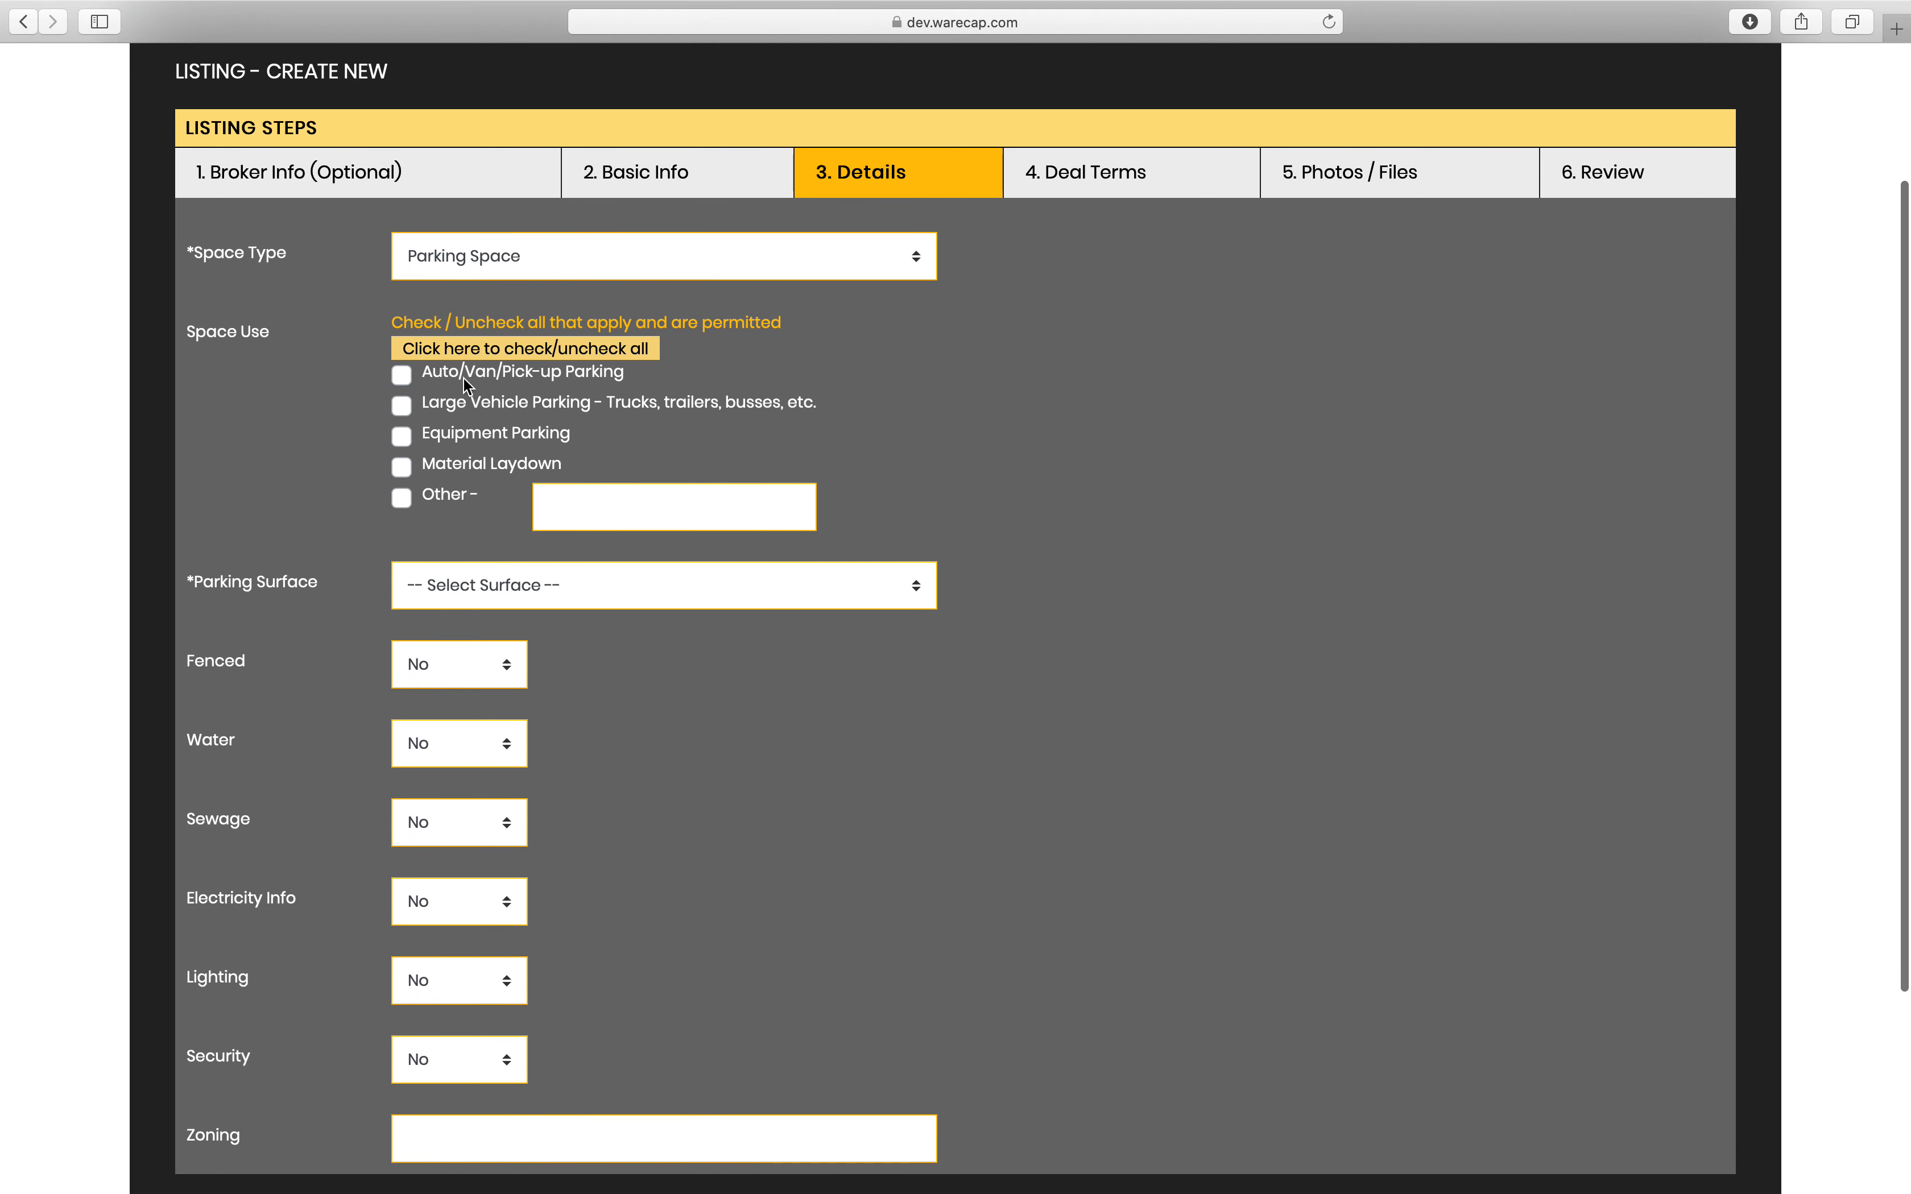
{"action": "left_click", "coordinate": [636, 589]}
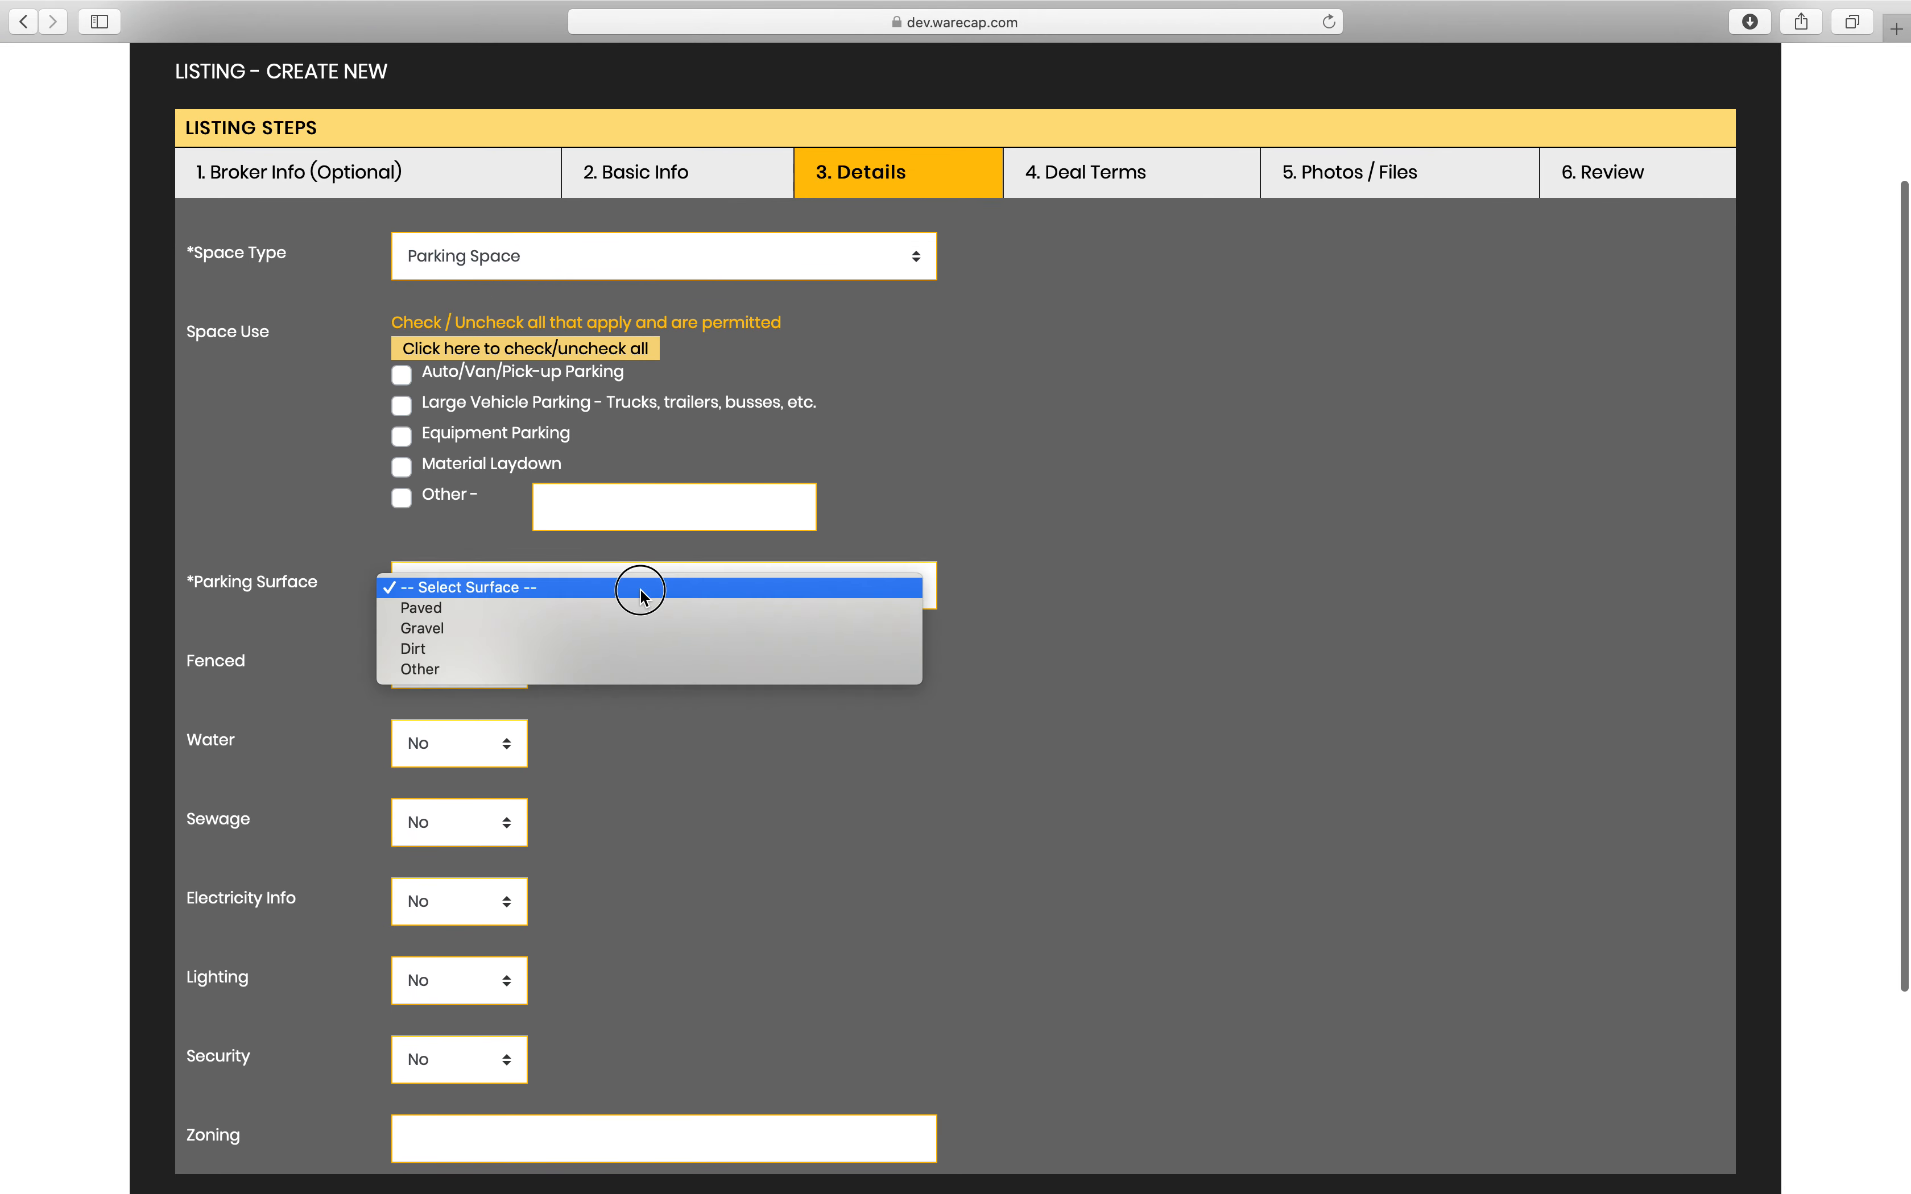
{"action": "left_click", "coordinate": [945, 526]}
Set the listing's space type to Yard Space
{"action": "left_click", "coordinate": [450, 256]}
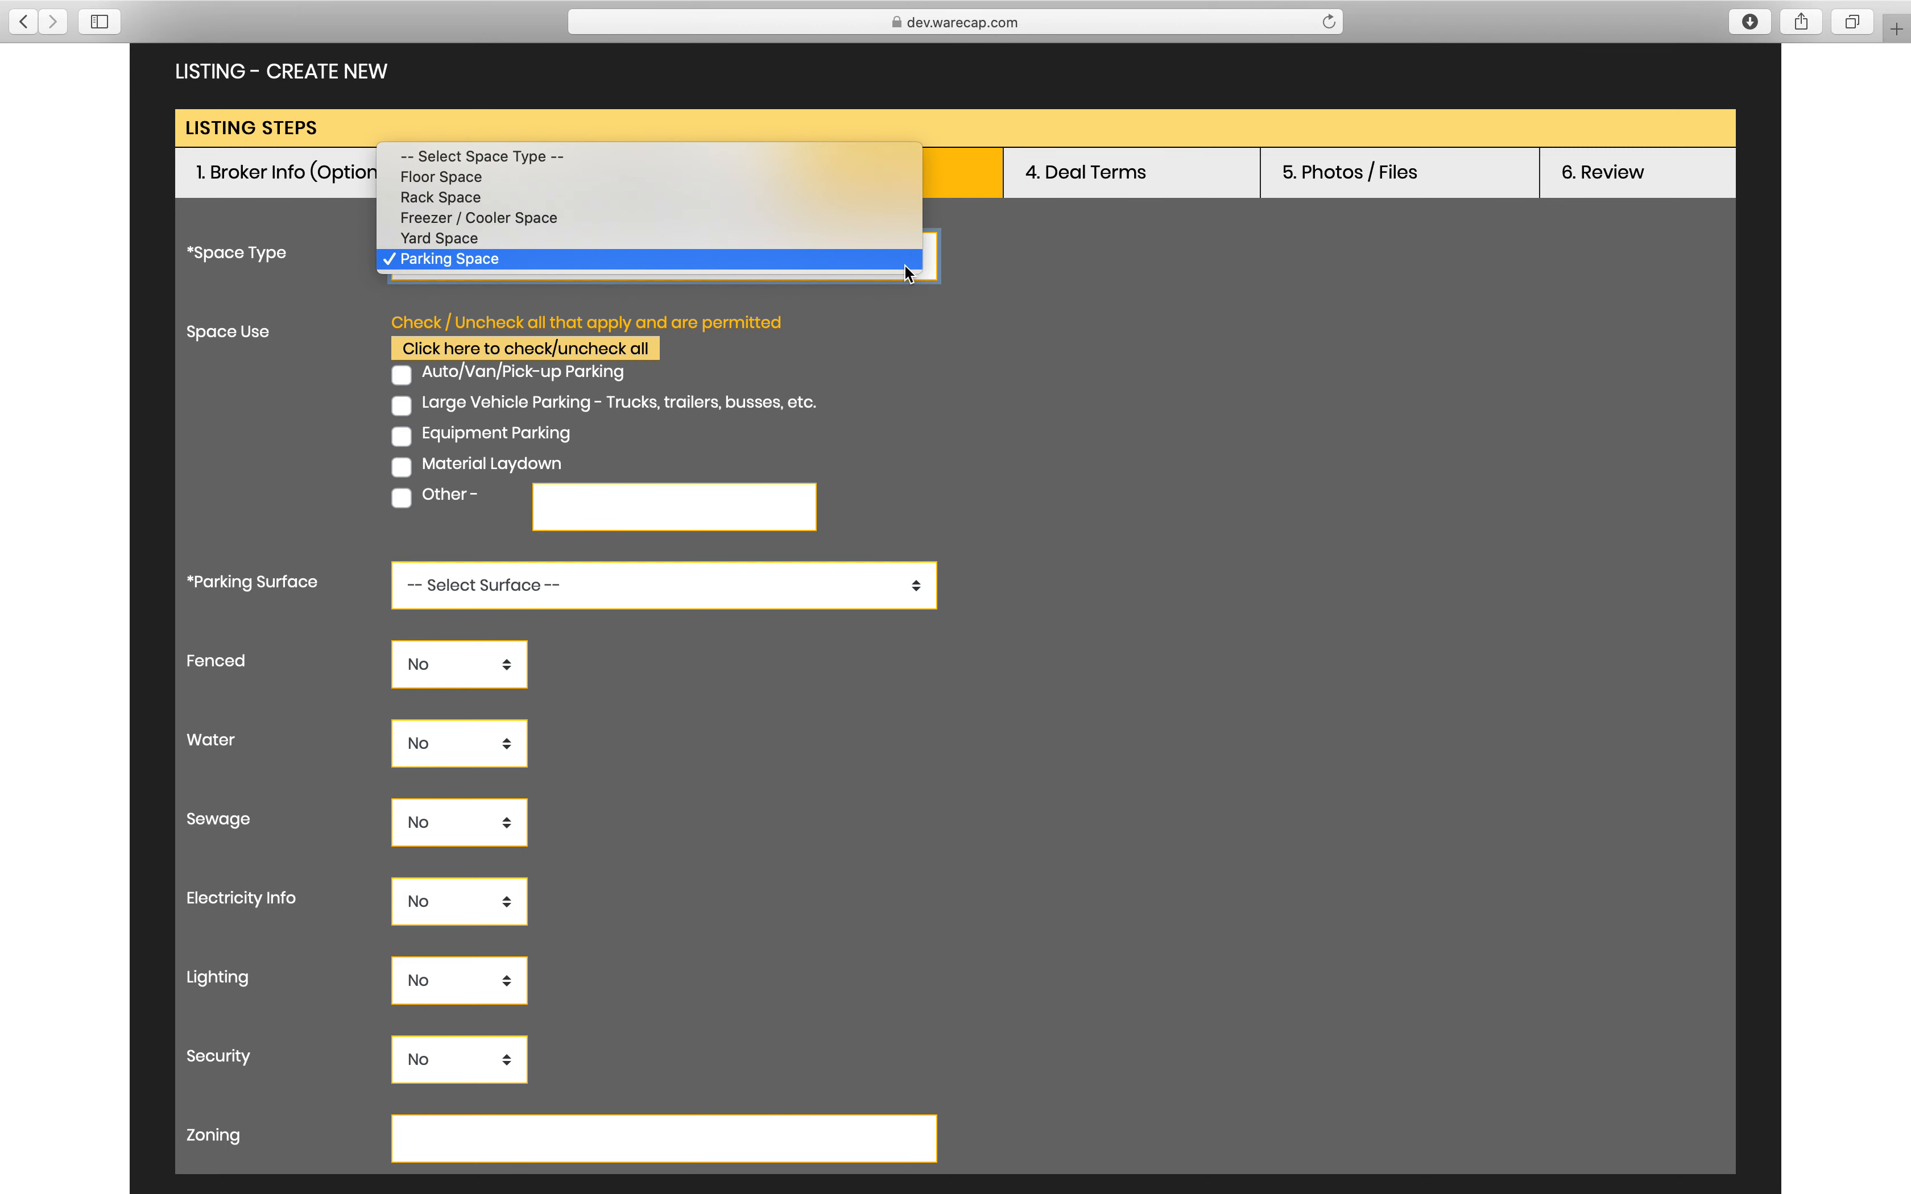
{"action": "left_click", "coordinate": [450, 241]}
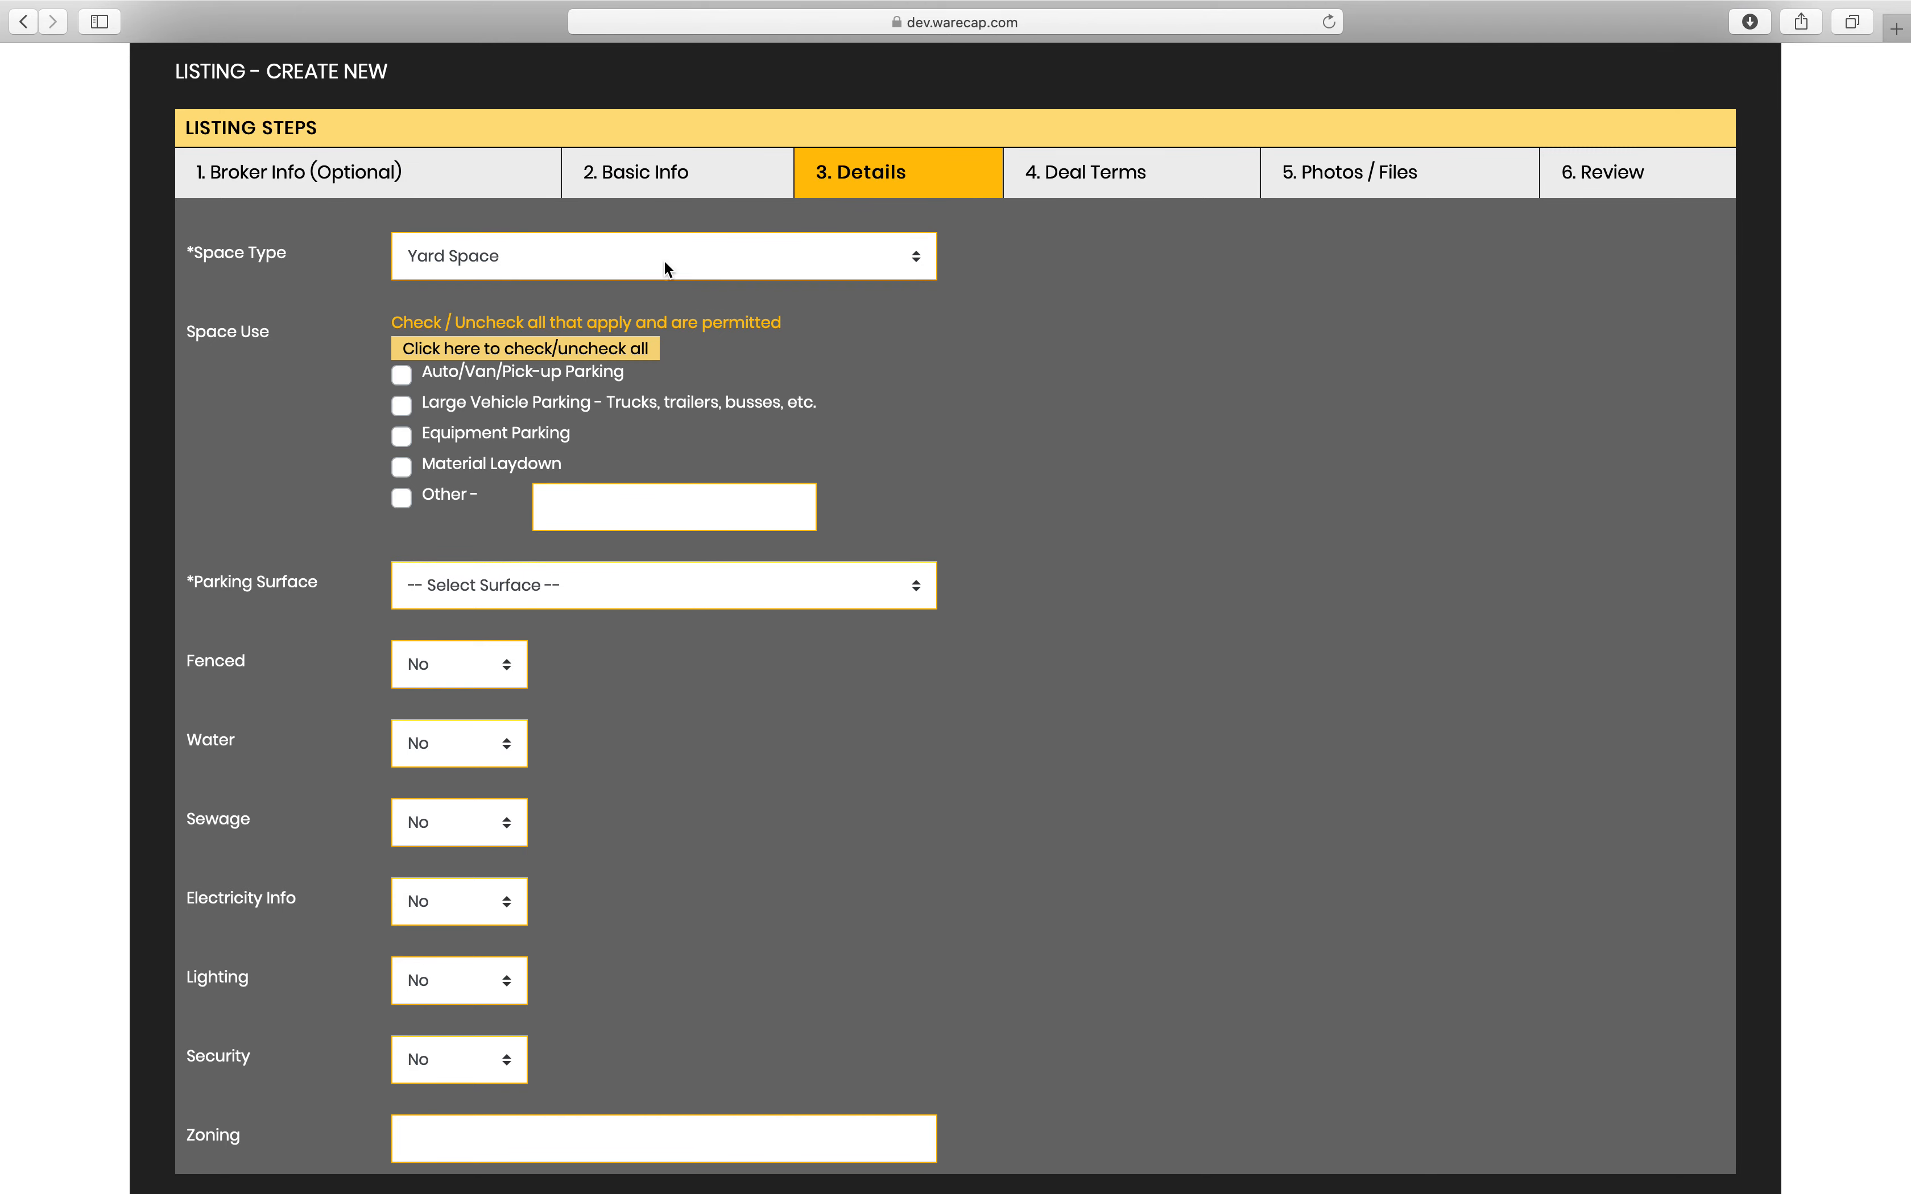
{"action": "scroll", "coordinate": [1054, 447], "scroll_direction": "down", "scroll_amount": 2}
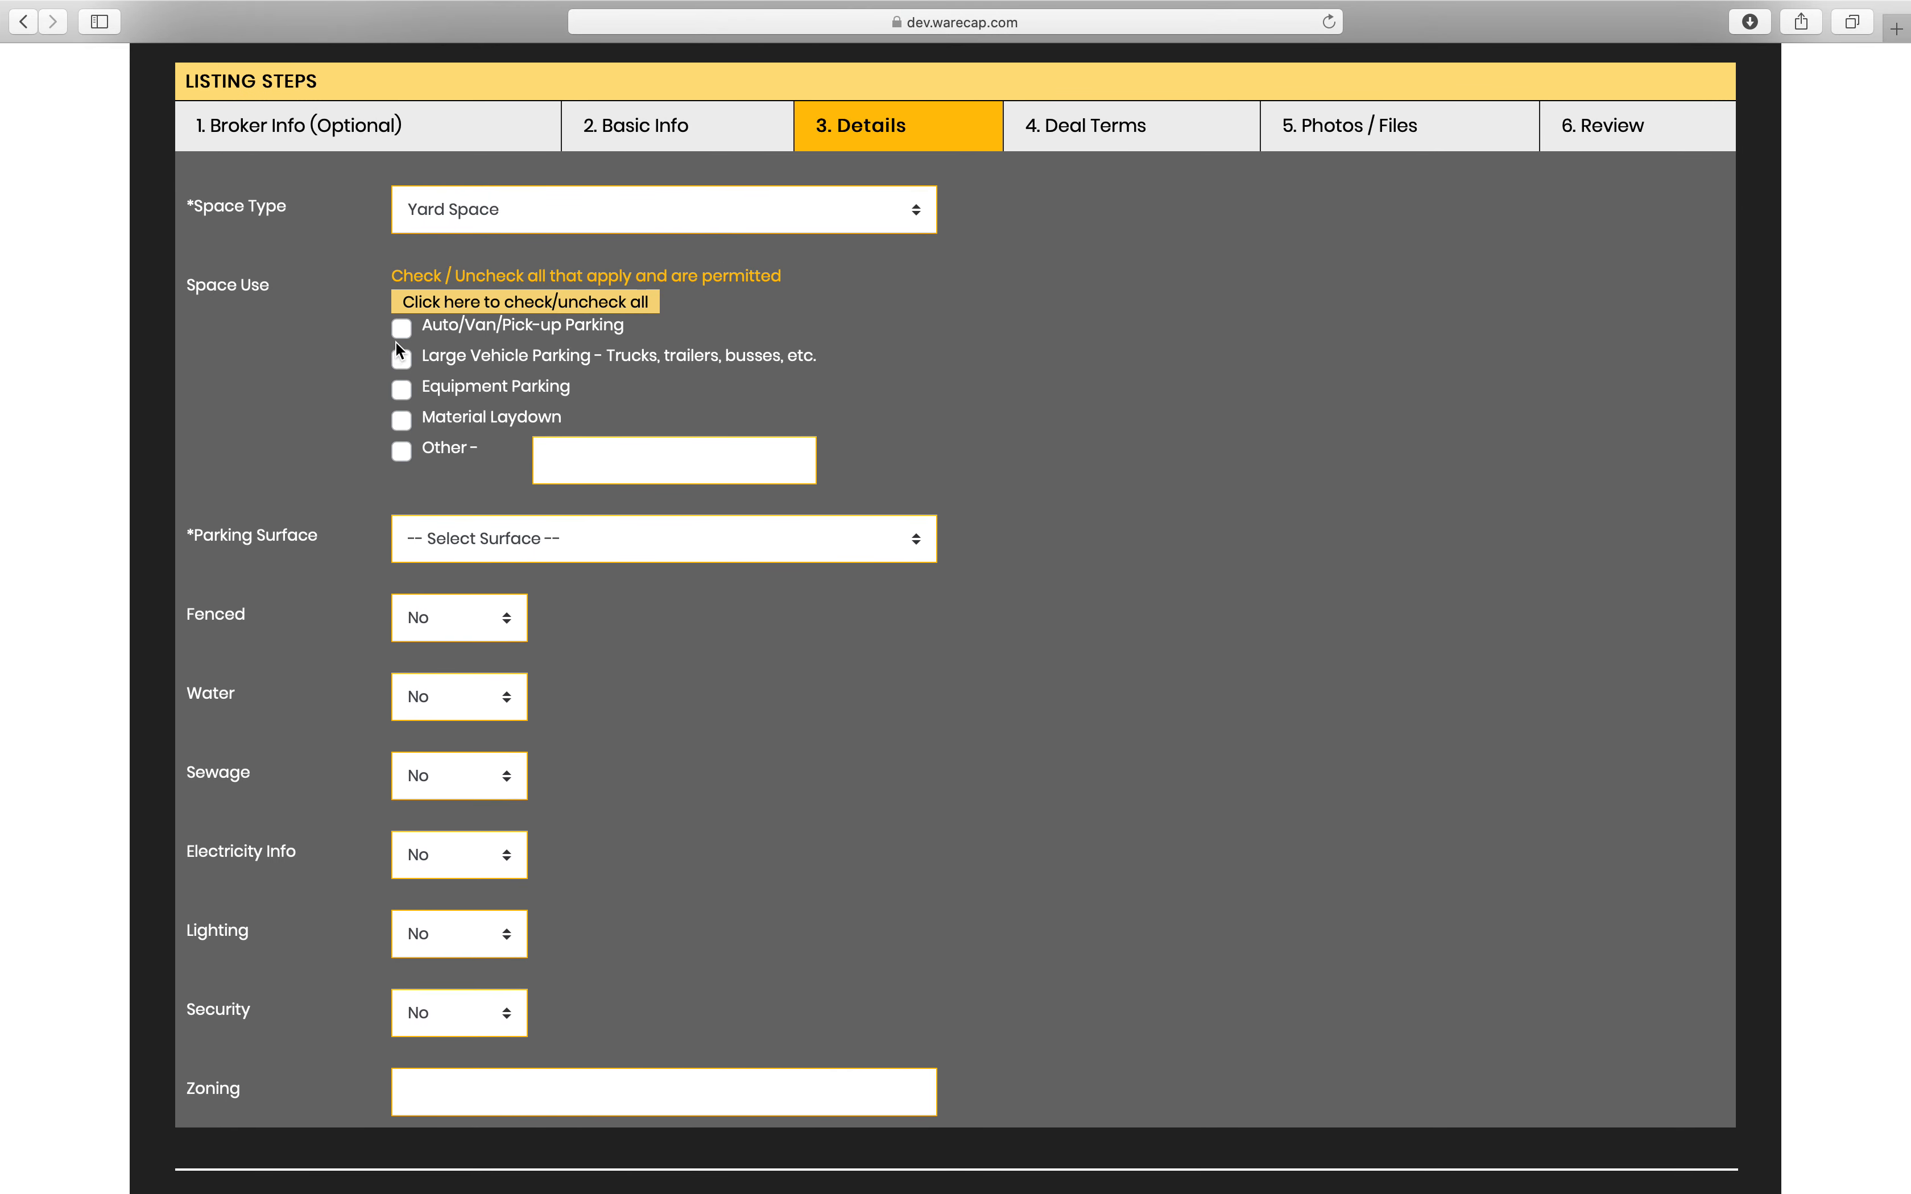
Mark Auto/Van/Pick-up Parking, Equipment Parking and Material Laydown as the permitted space uses
{"action": "left_click", "coordinate": [402, 327]}
{"action": "left_click", "coordinate": [478, 302]}
{"action": "left_click", "coordinate": [538, 302]}
{"action": "left_click", "coordinate": [401, 330]}
{"action": "left_click", "coordinate": [401, 388]}
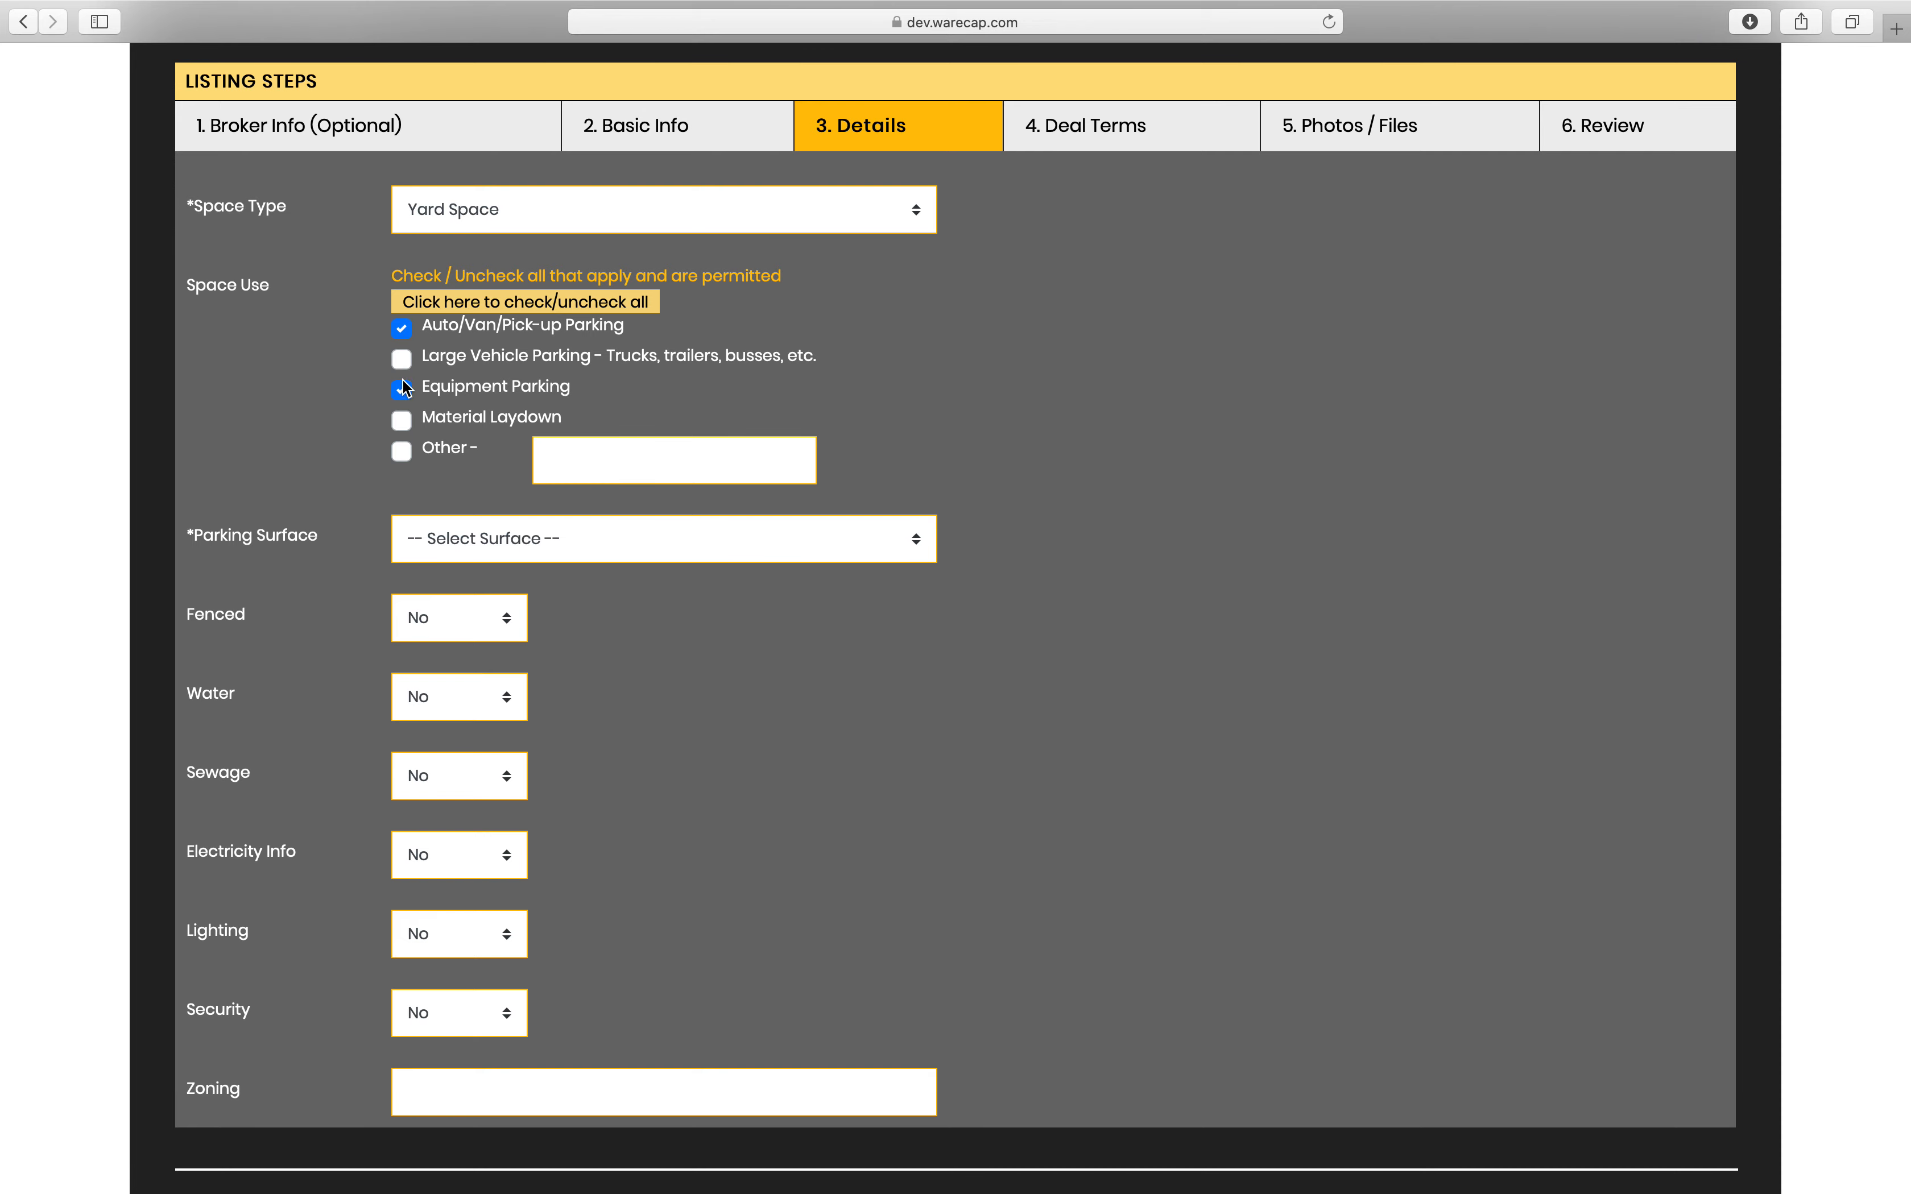
{"action": "left_click", "coordinate": [401, 420]}
Choose Gravel as the yard's parking surface
{"action": "scroll", "coordinate": [797, 802], "scroll_direction": "down", "scroll_amount": 2}
{"action": "left_click", "coordinate": [893, 468]}
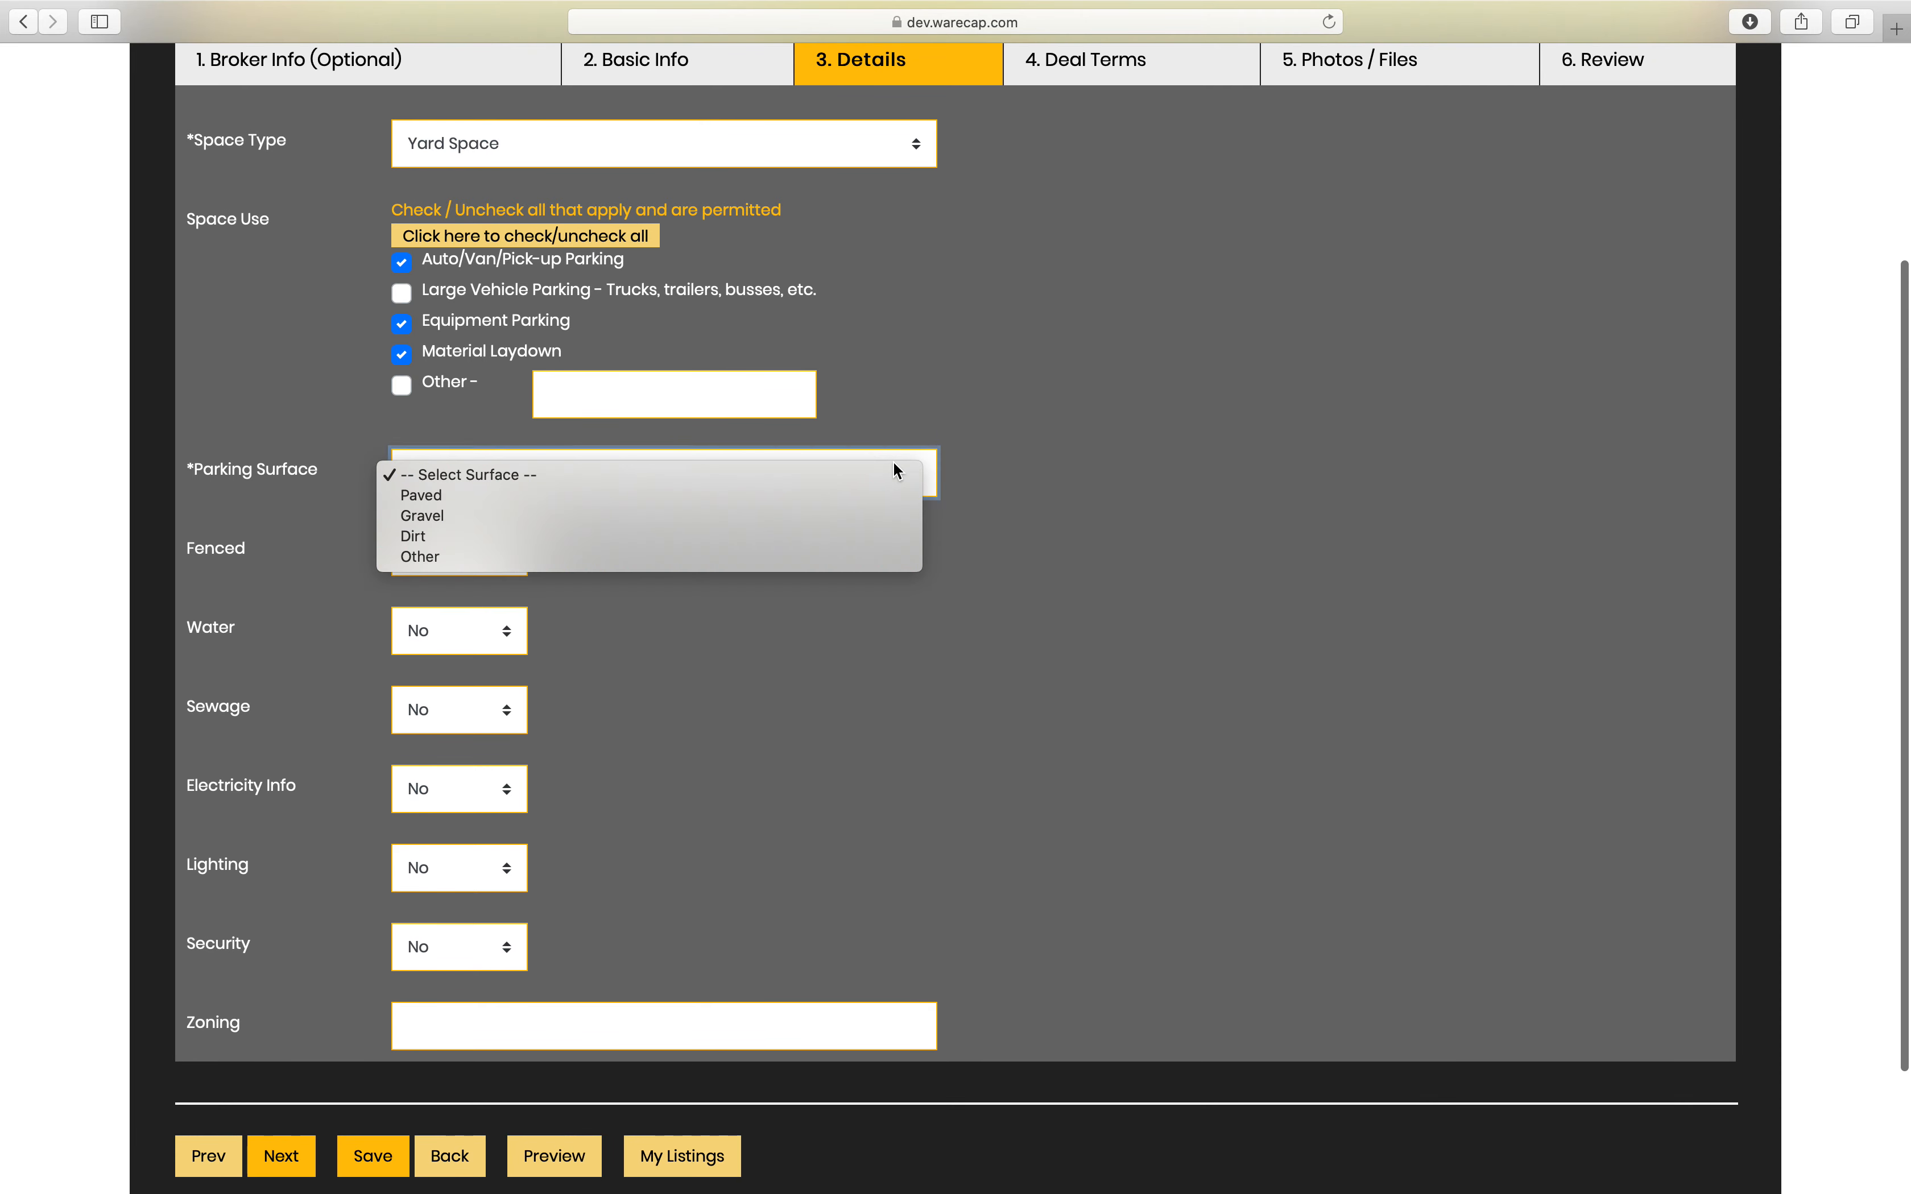
{"action": "left_click", "coordinate": [466, 516]}
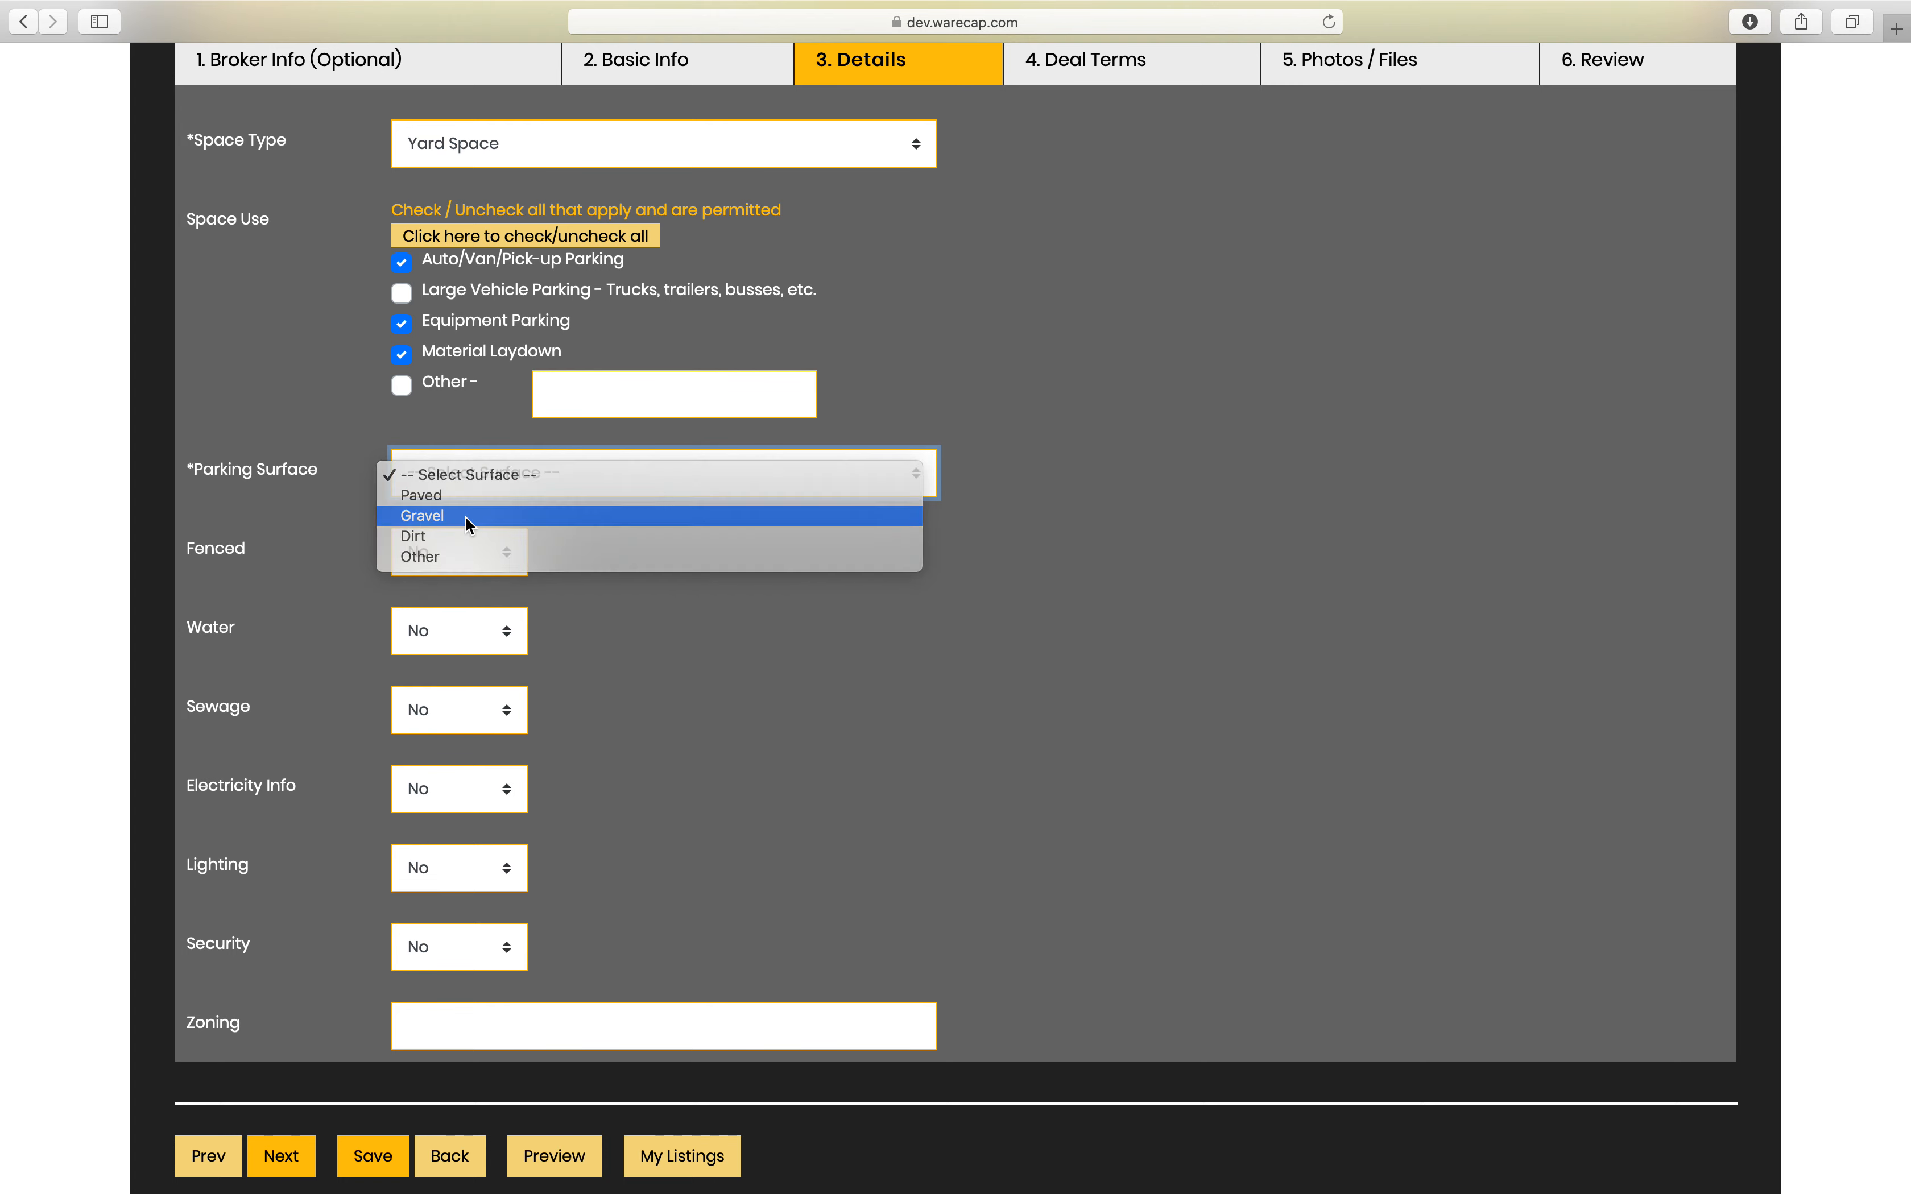
Set Water, Sewage, Electricity Info and Lighting to Yes for the yard space
{"action": "scroll", "coordinate": [750, 676], "scroll_direction": "down", "scroll_amount": 1}
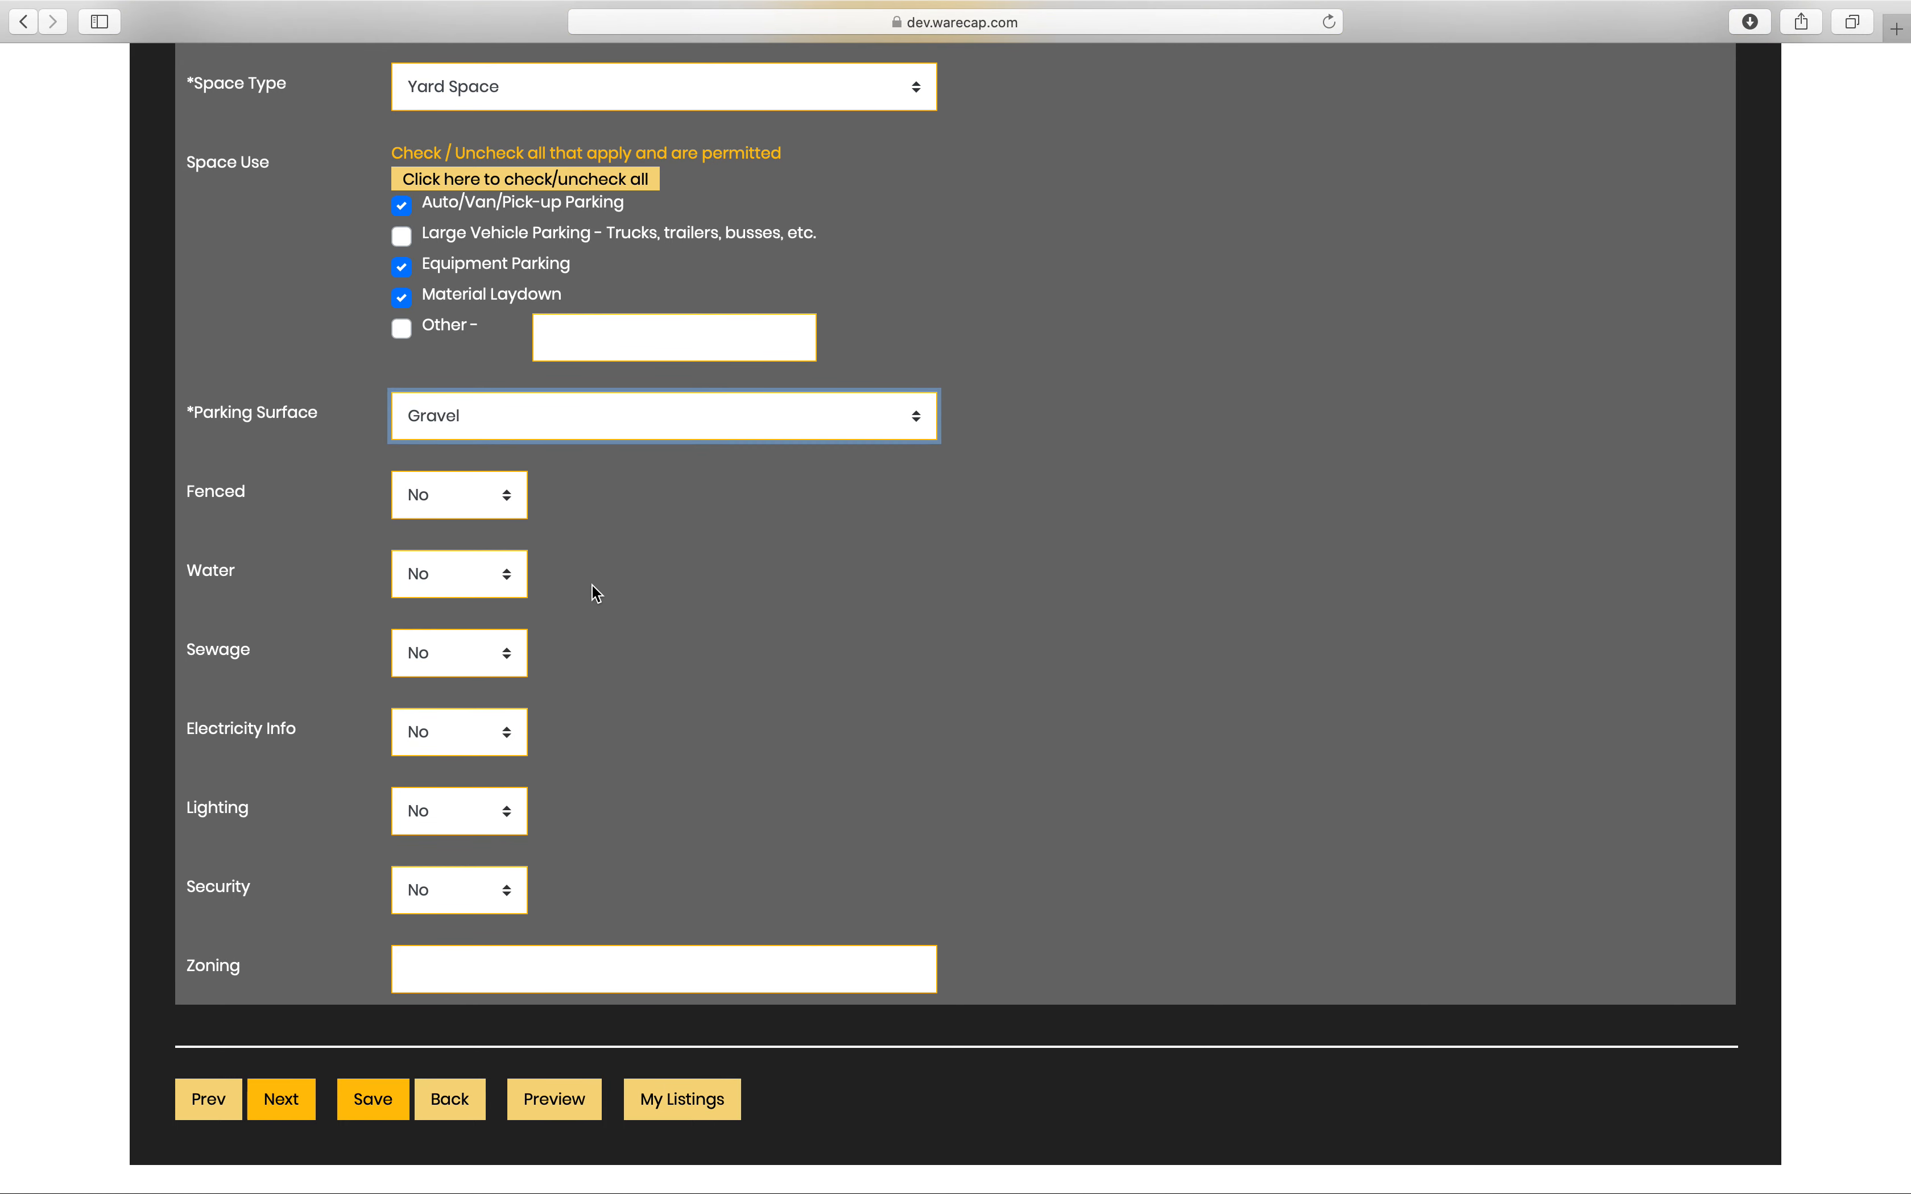
{"action": "left_click", "coordinate": [506, 581]}
{"action": "left_click", "coordinate": [427, 556]}
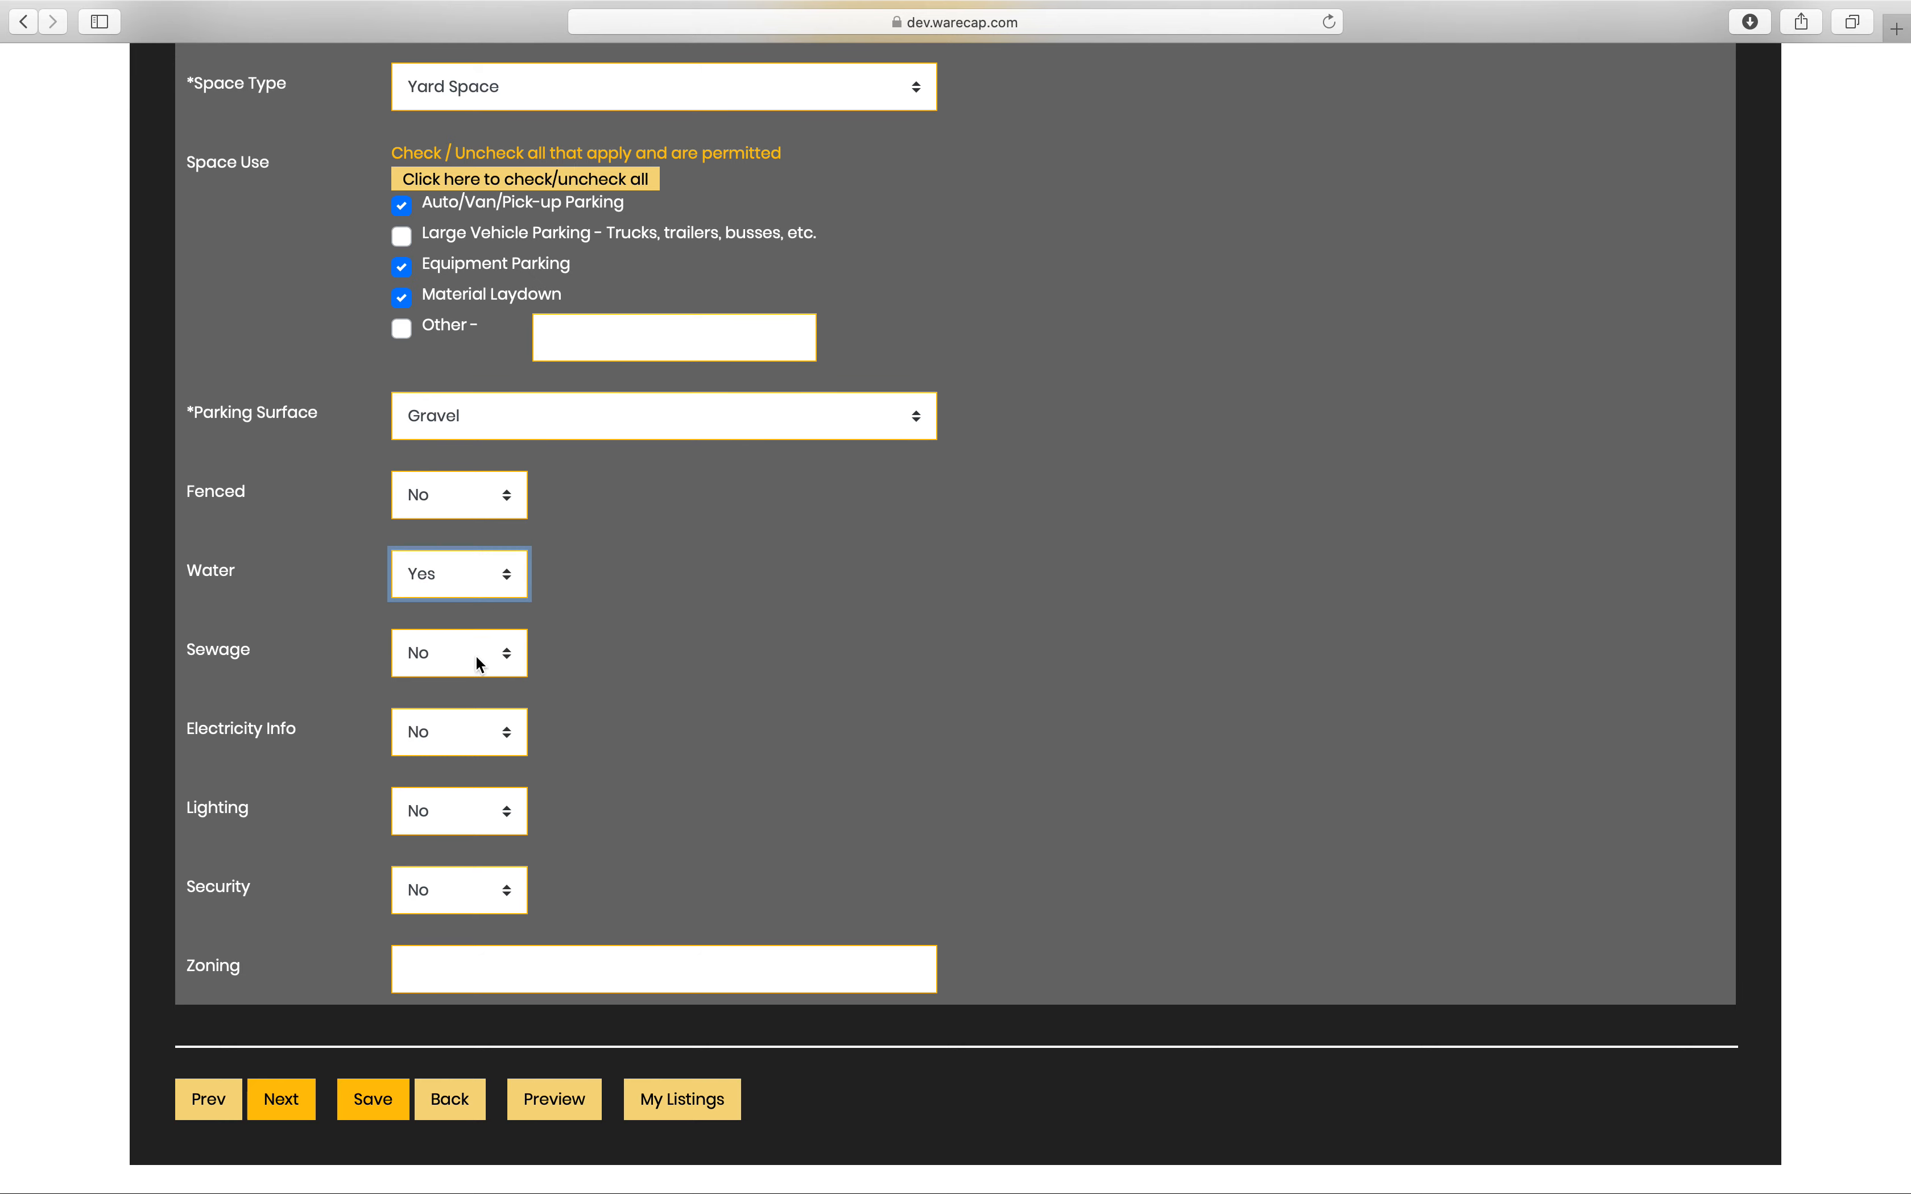
{"action": "left_click", "coordinate": [476, 656]}
{"action": "left_click", "coordinate": [441, 638]}
{"action": "left_click", "coordinate": [442, 731]}
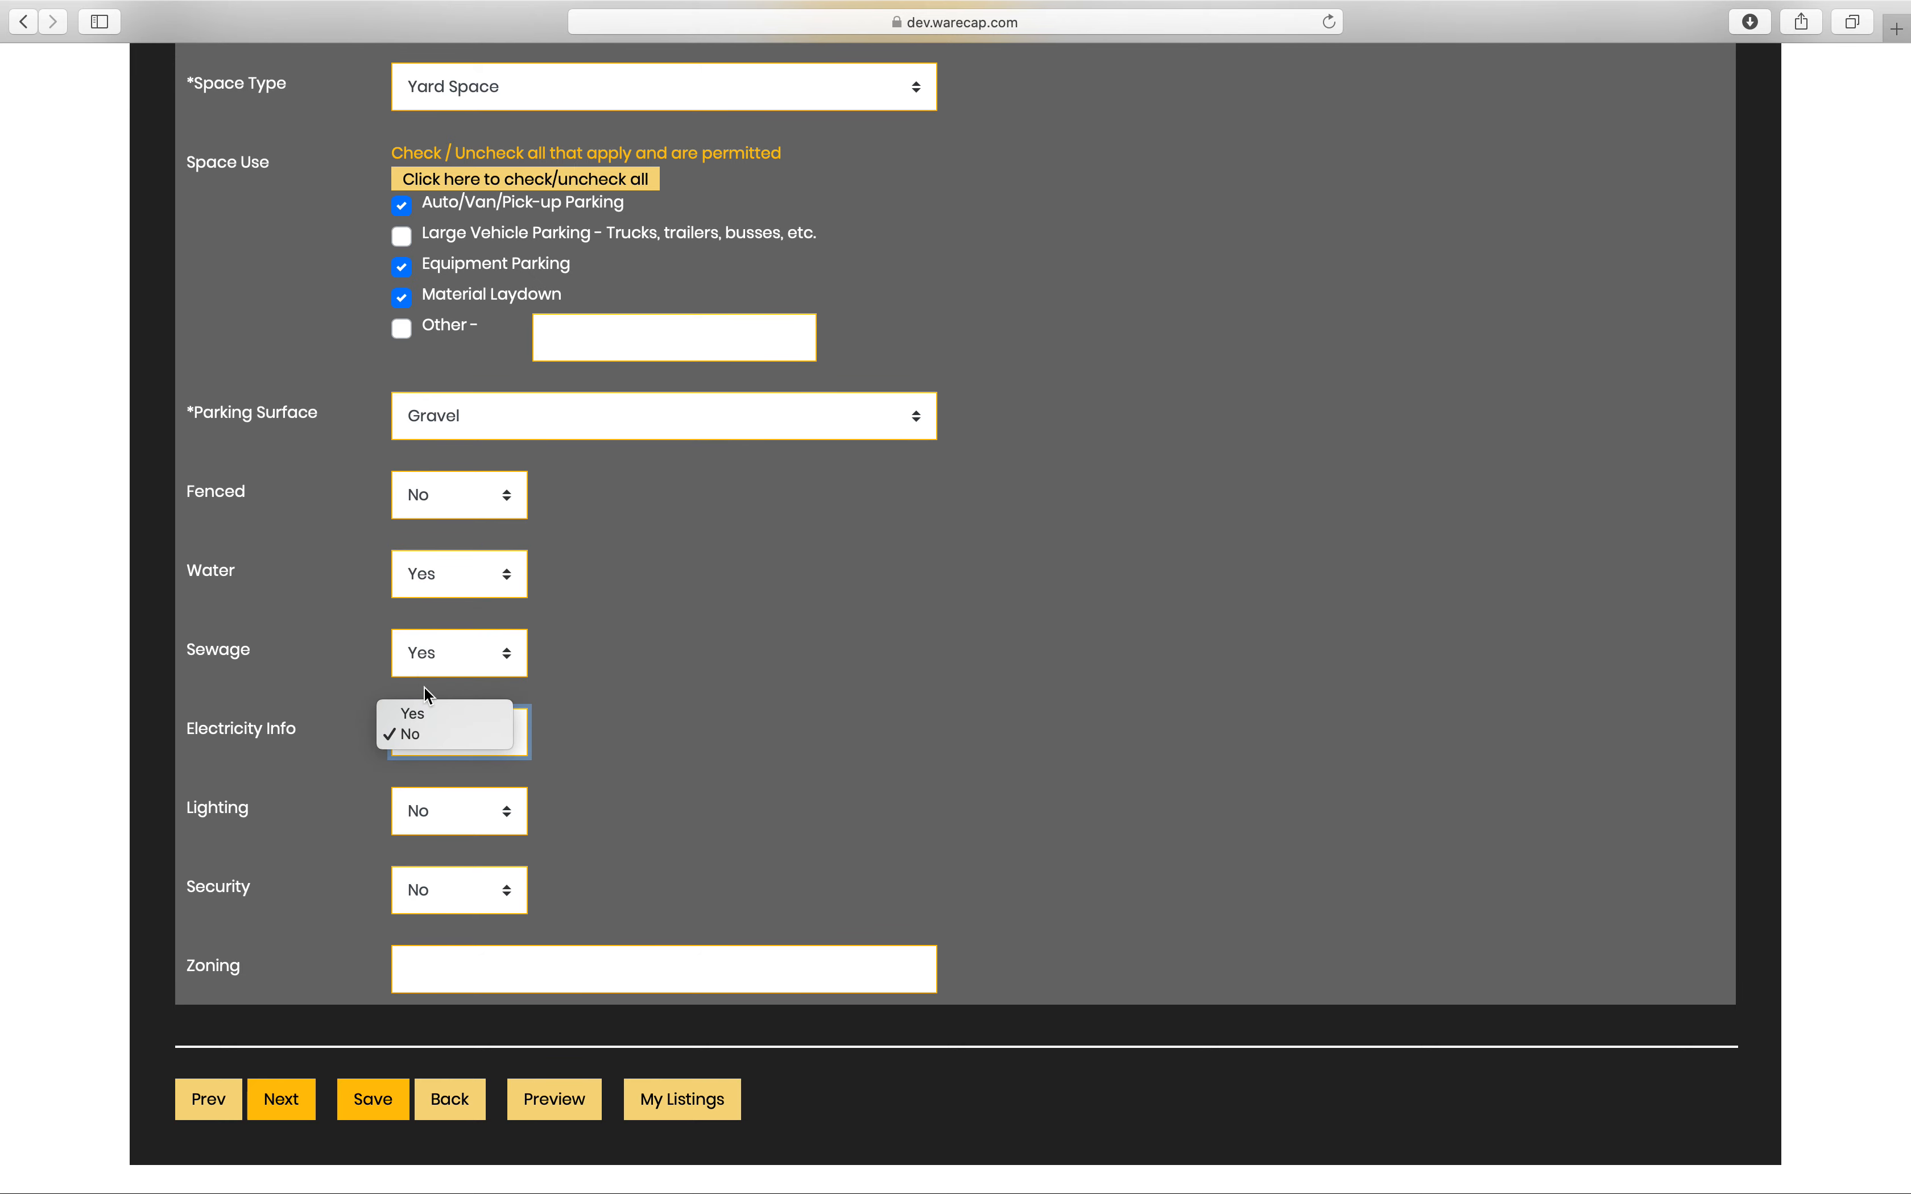
{"action": "left_click", "coordinate": [423, 711]}
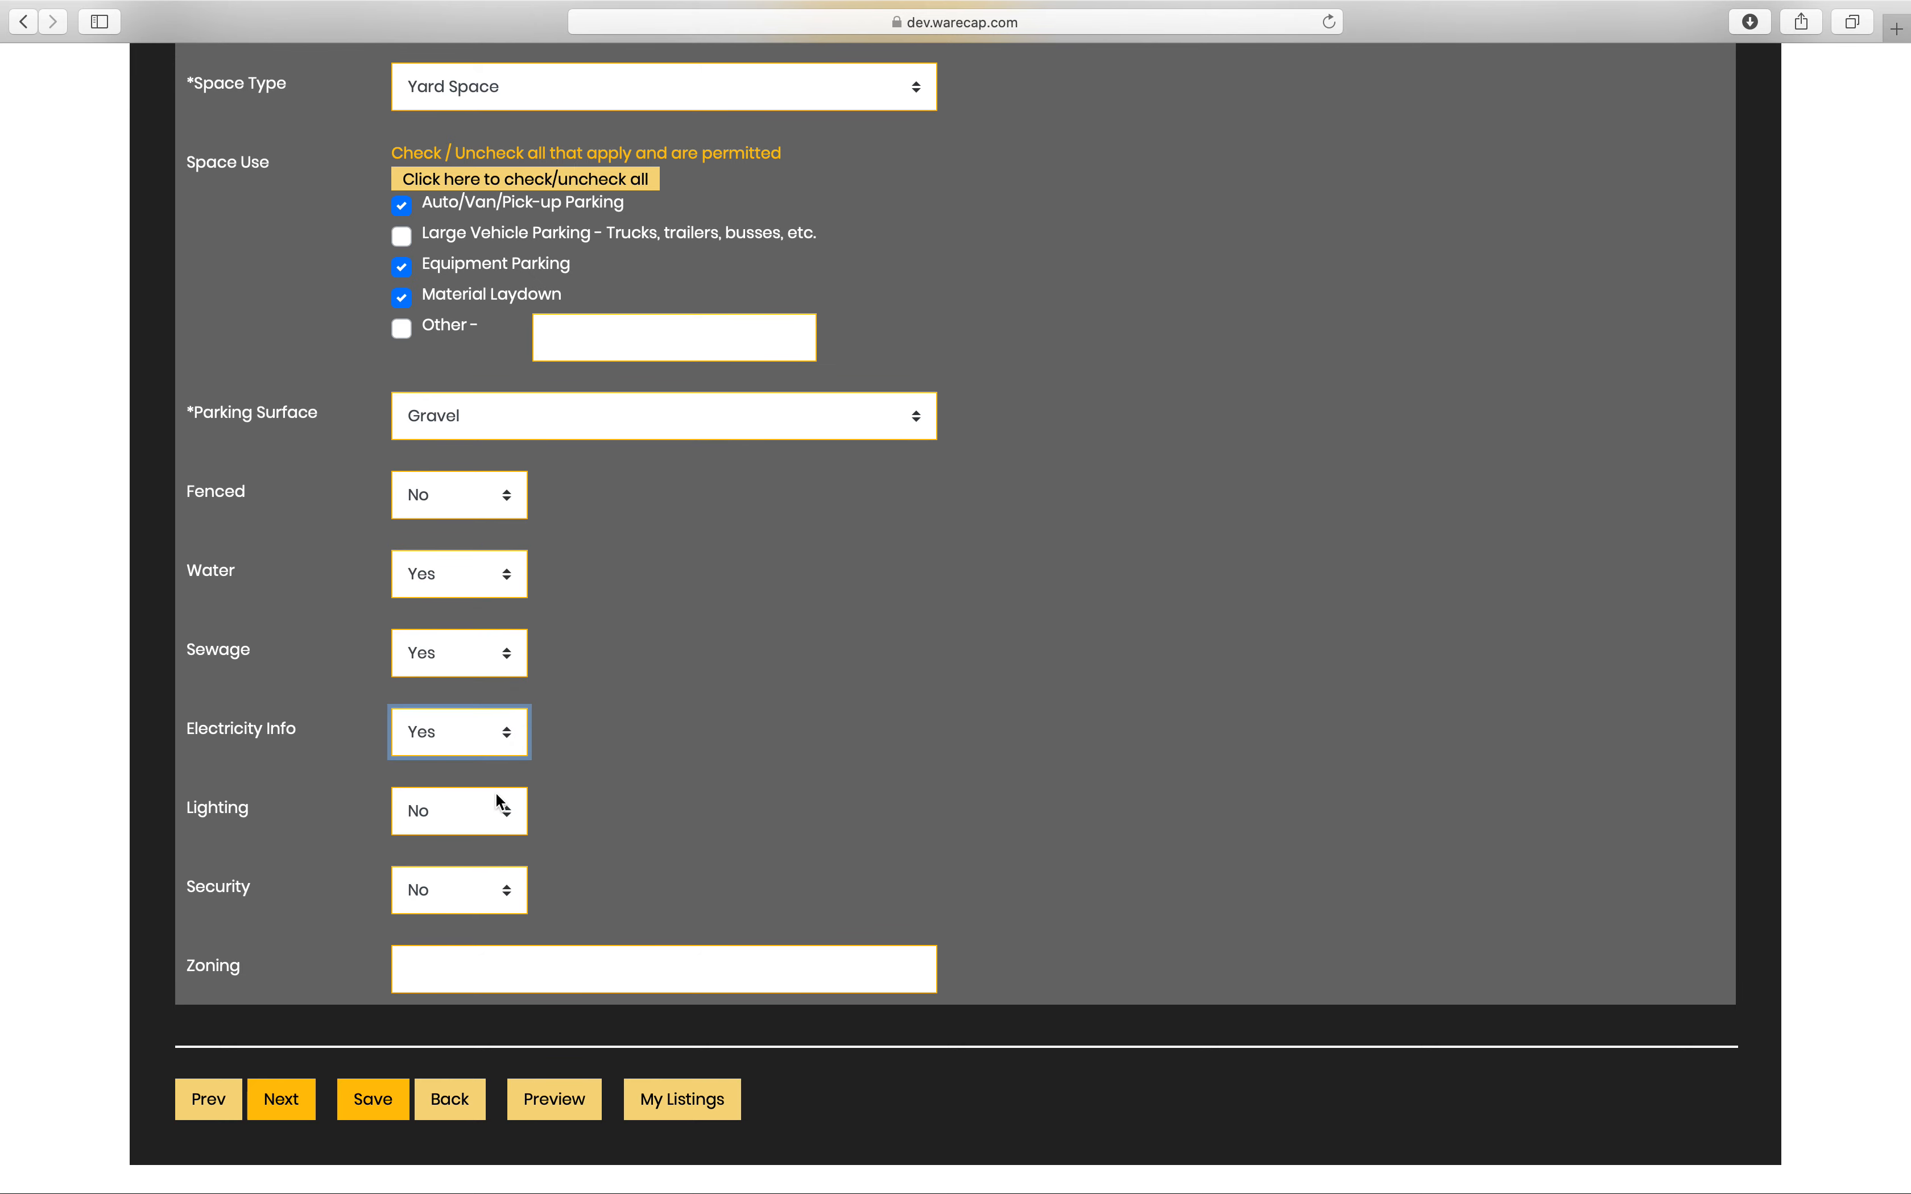
{"action": "left_click", "coordinate": [496, 794]}
{"action": "left_click", "coordinate": [454, 792]}
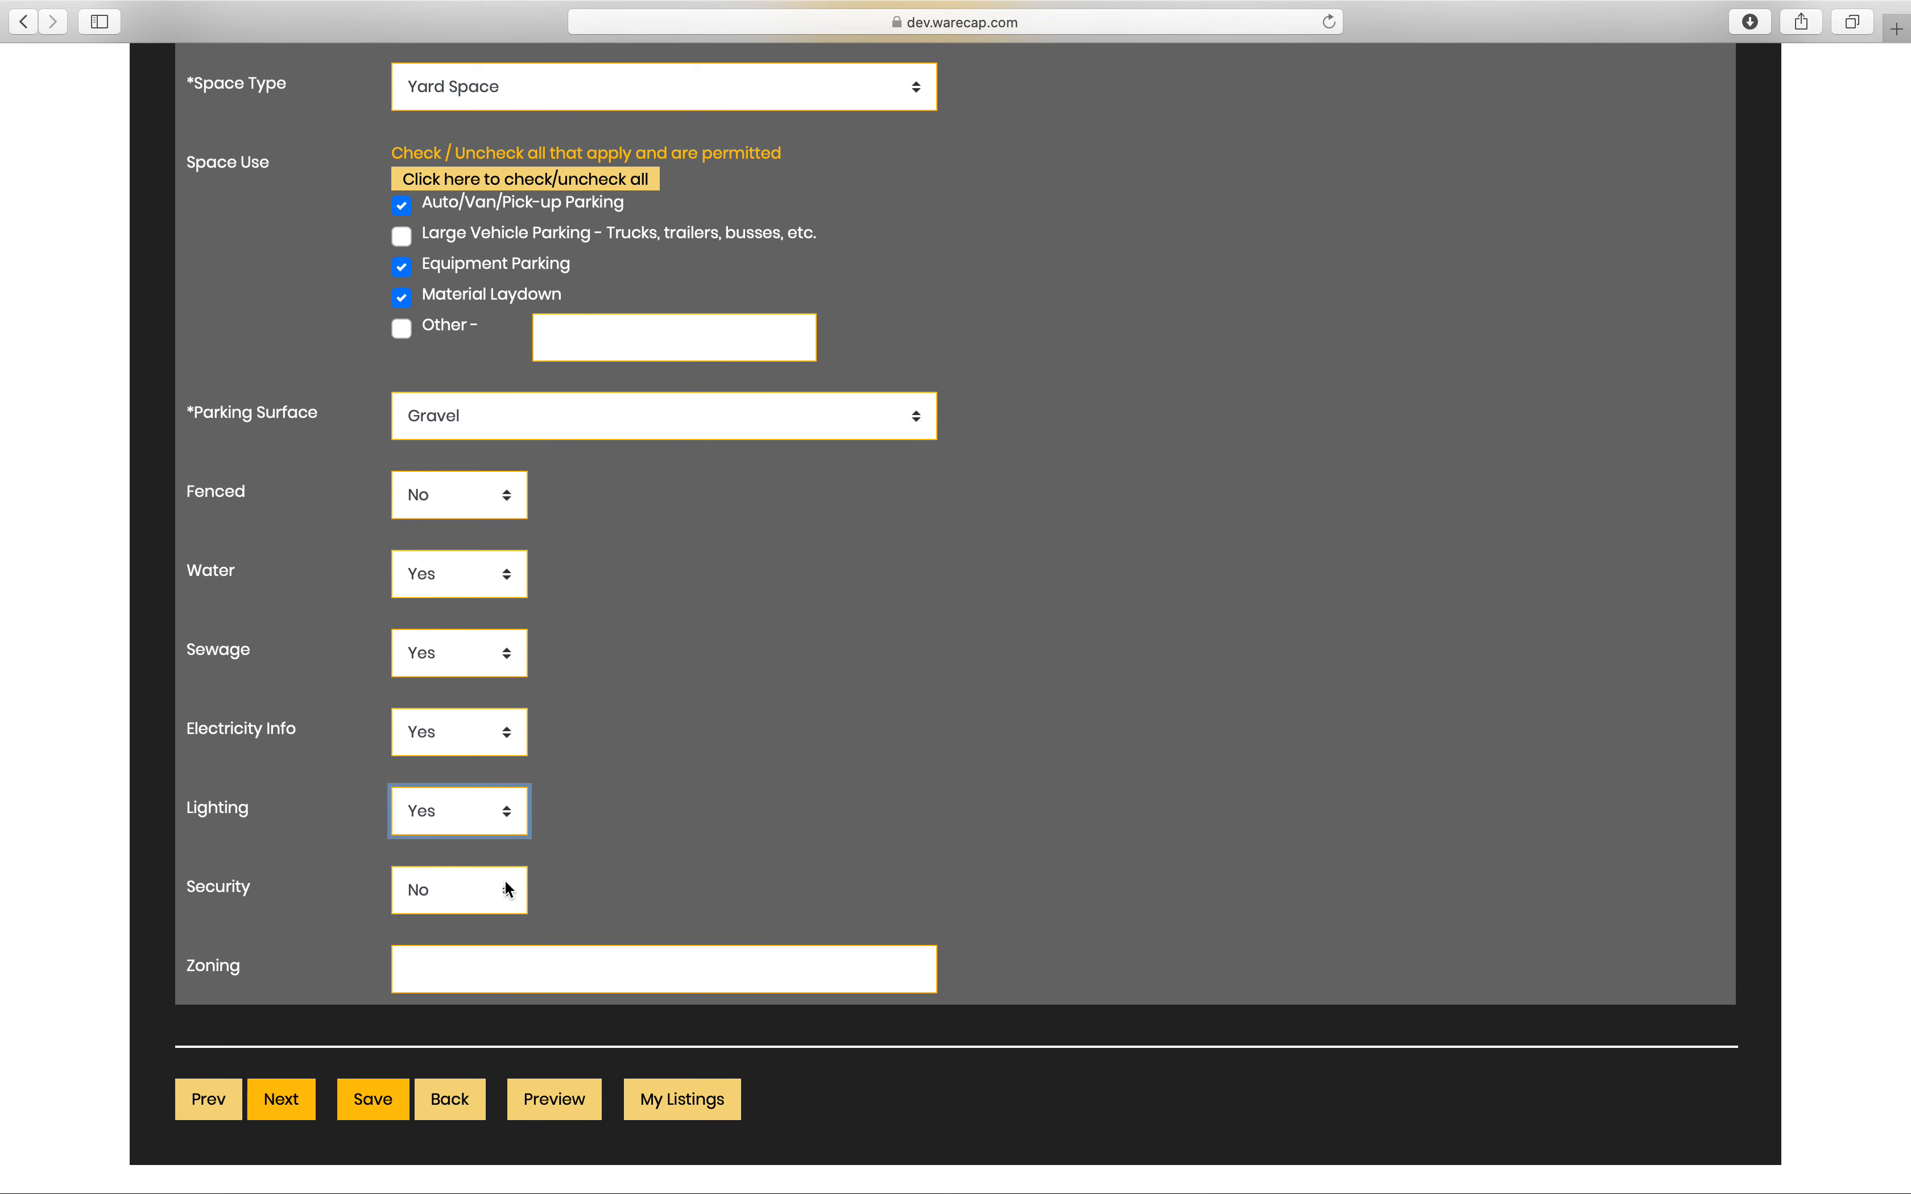
Enter "Reparian" as the zoning and continue to the Deal Terms stage of the listing
{"action": "scroll", "coordinate": [770, 860], "scroll_direction": "down", "scroll_amount": 2}
{"action": "left_click", "coordinate": [512, 901]}
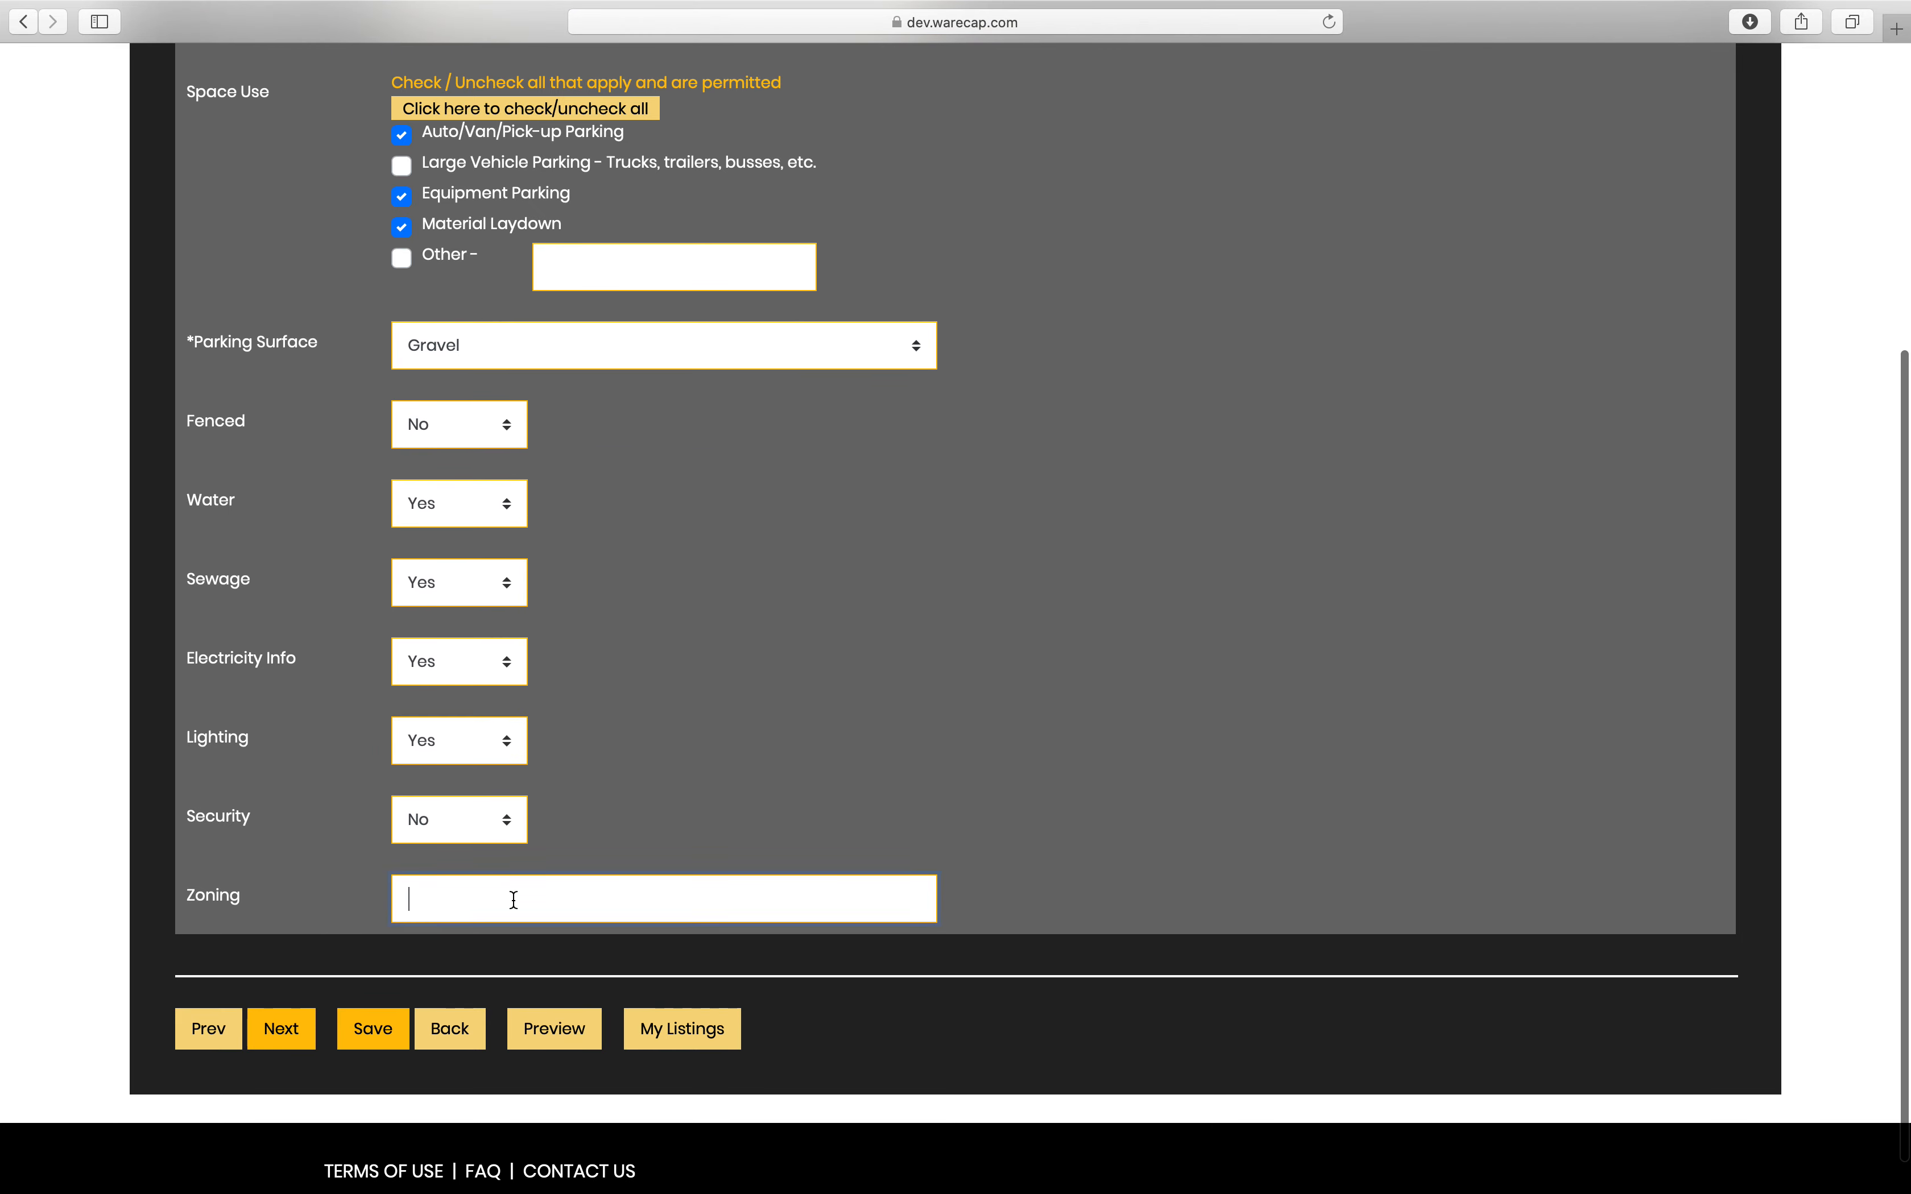
{"action": "type", "text": "Reparian"}
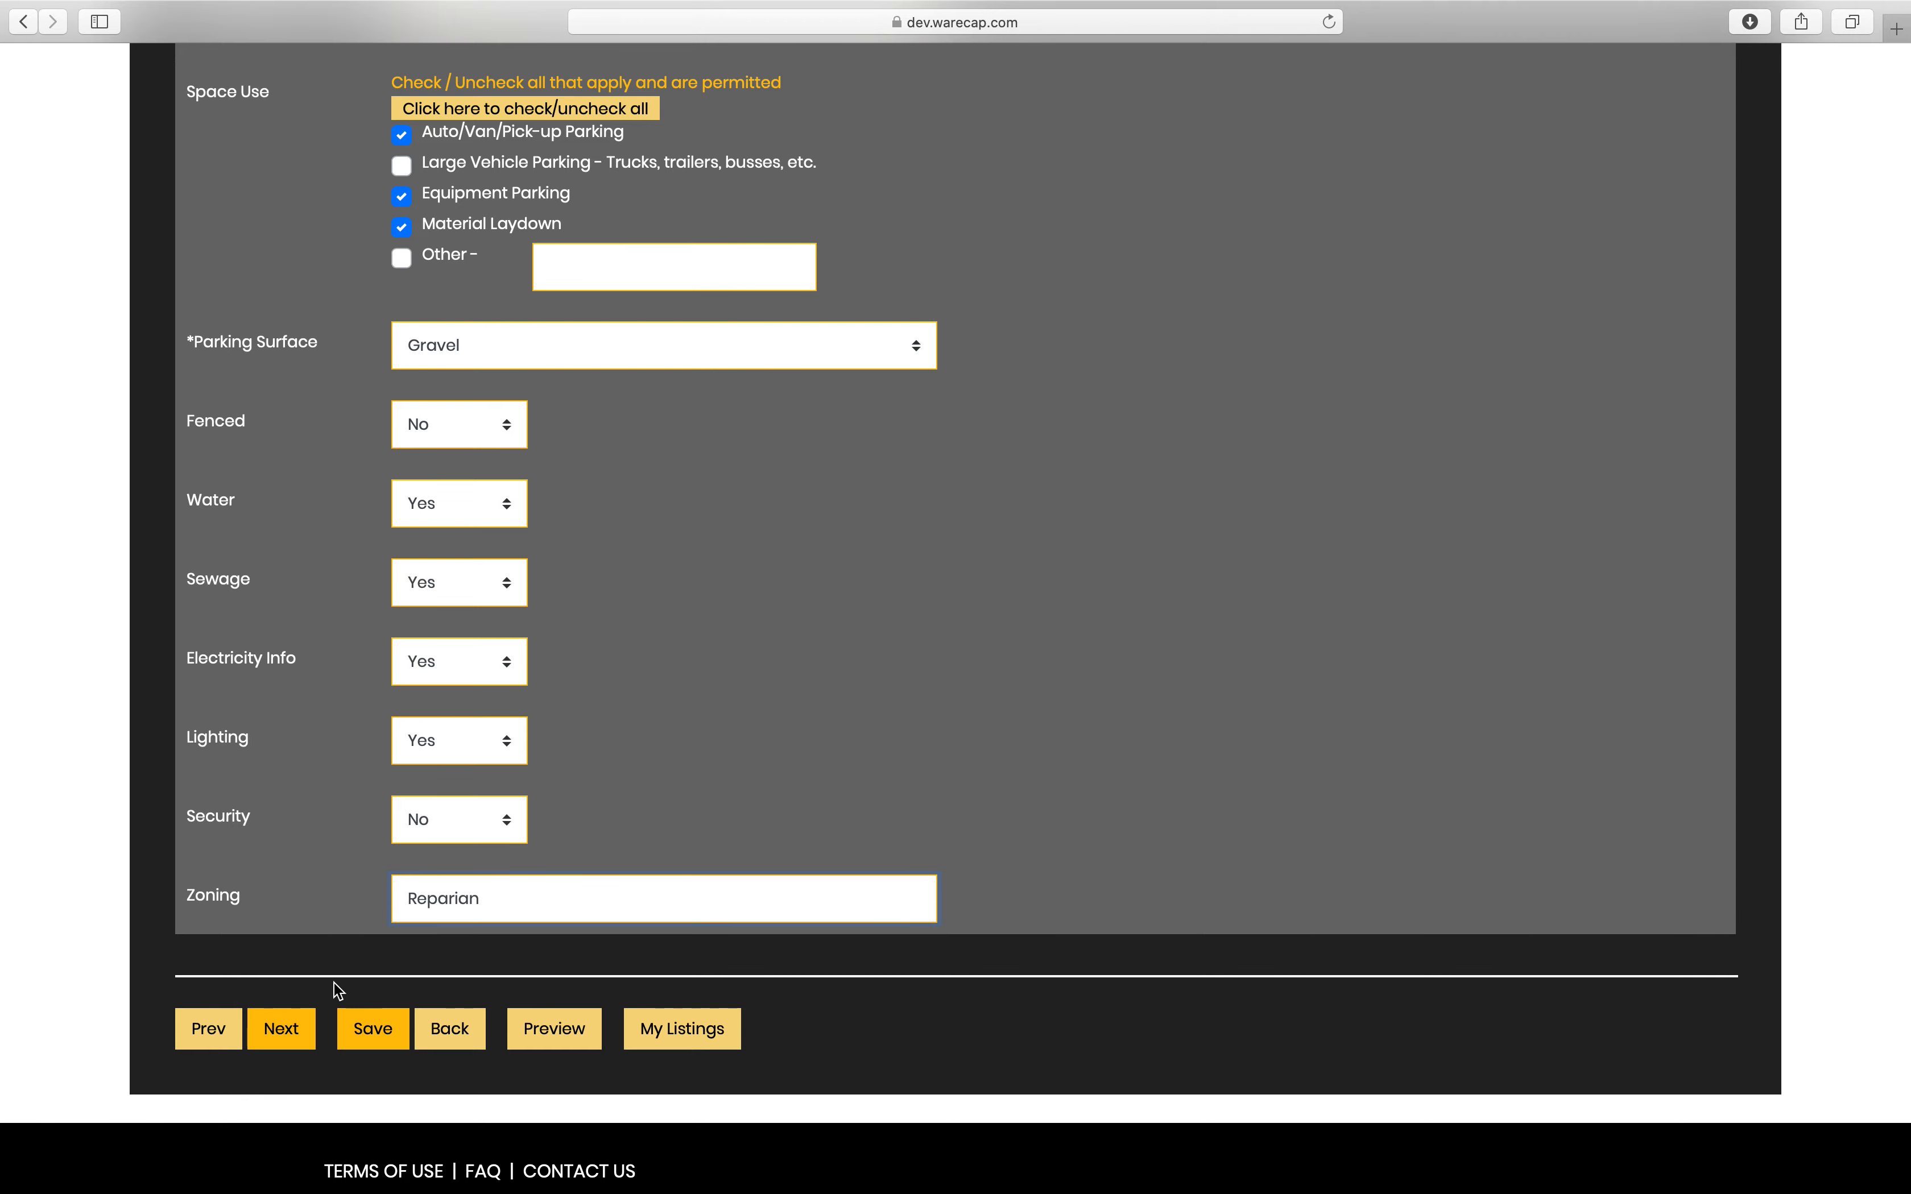
{"action": "left_click", "coordinate": [282, 1029]}
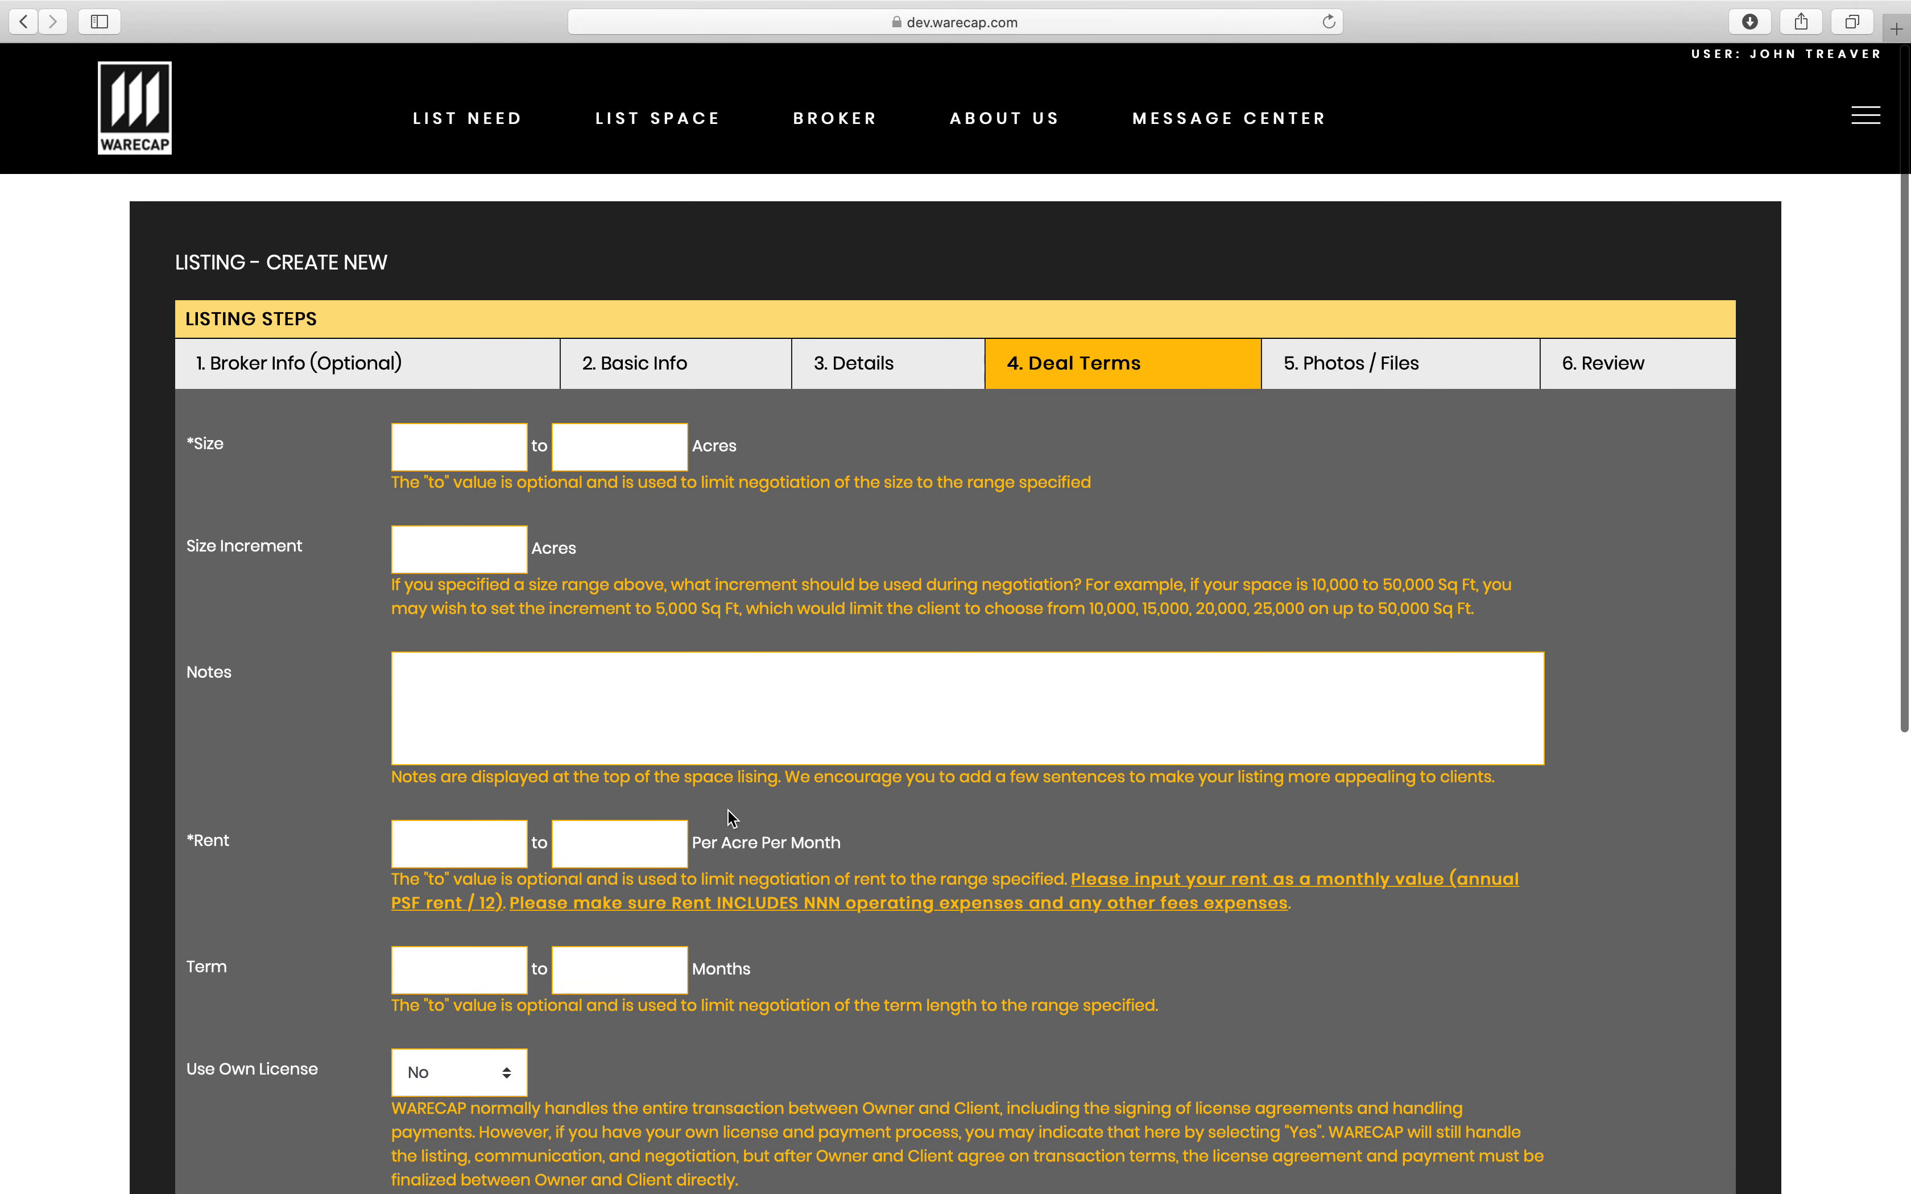
Set the size range to .25 to 1.00 acres with a size increment of .25 acres
{"action": "scroll", "coordinate": [730, 814], "scroll_direction": "down", "scroll_amount": 1}
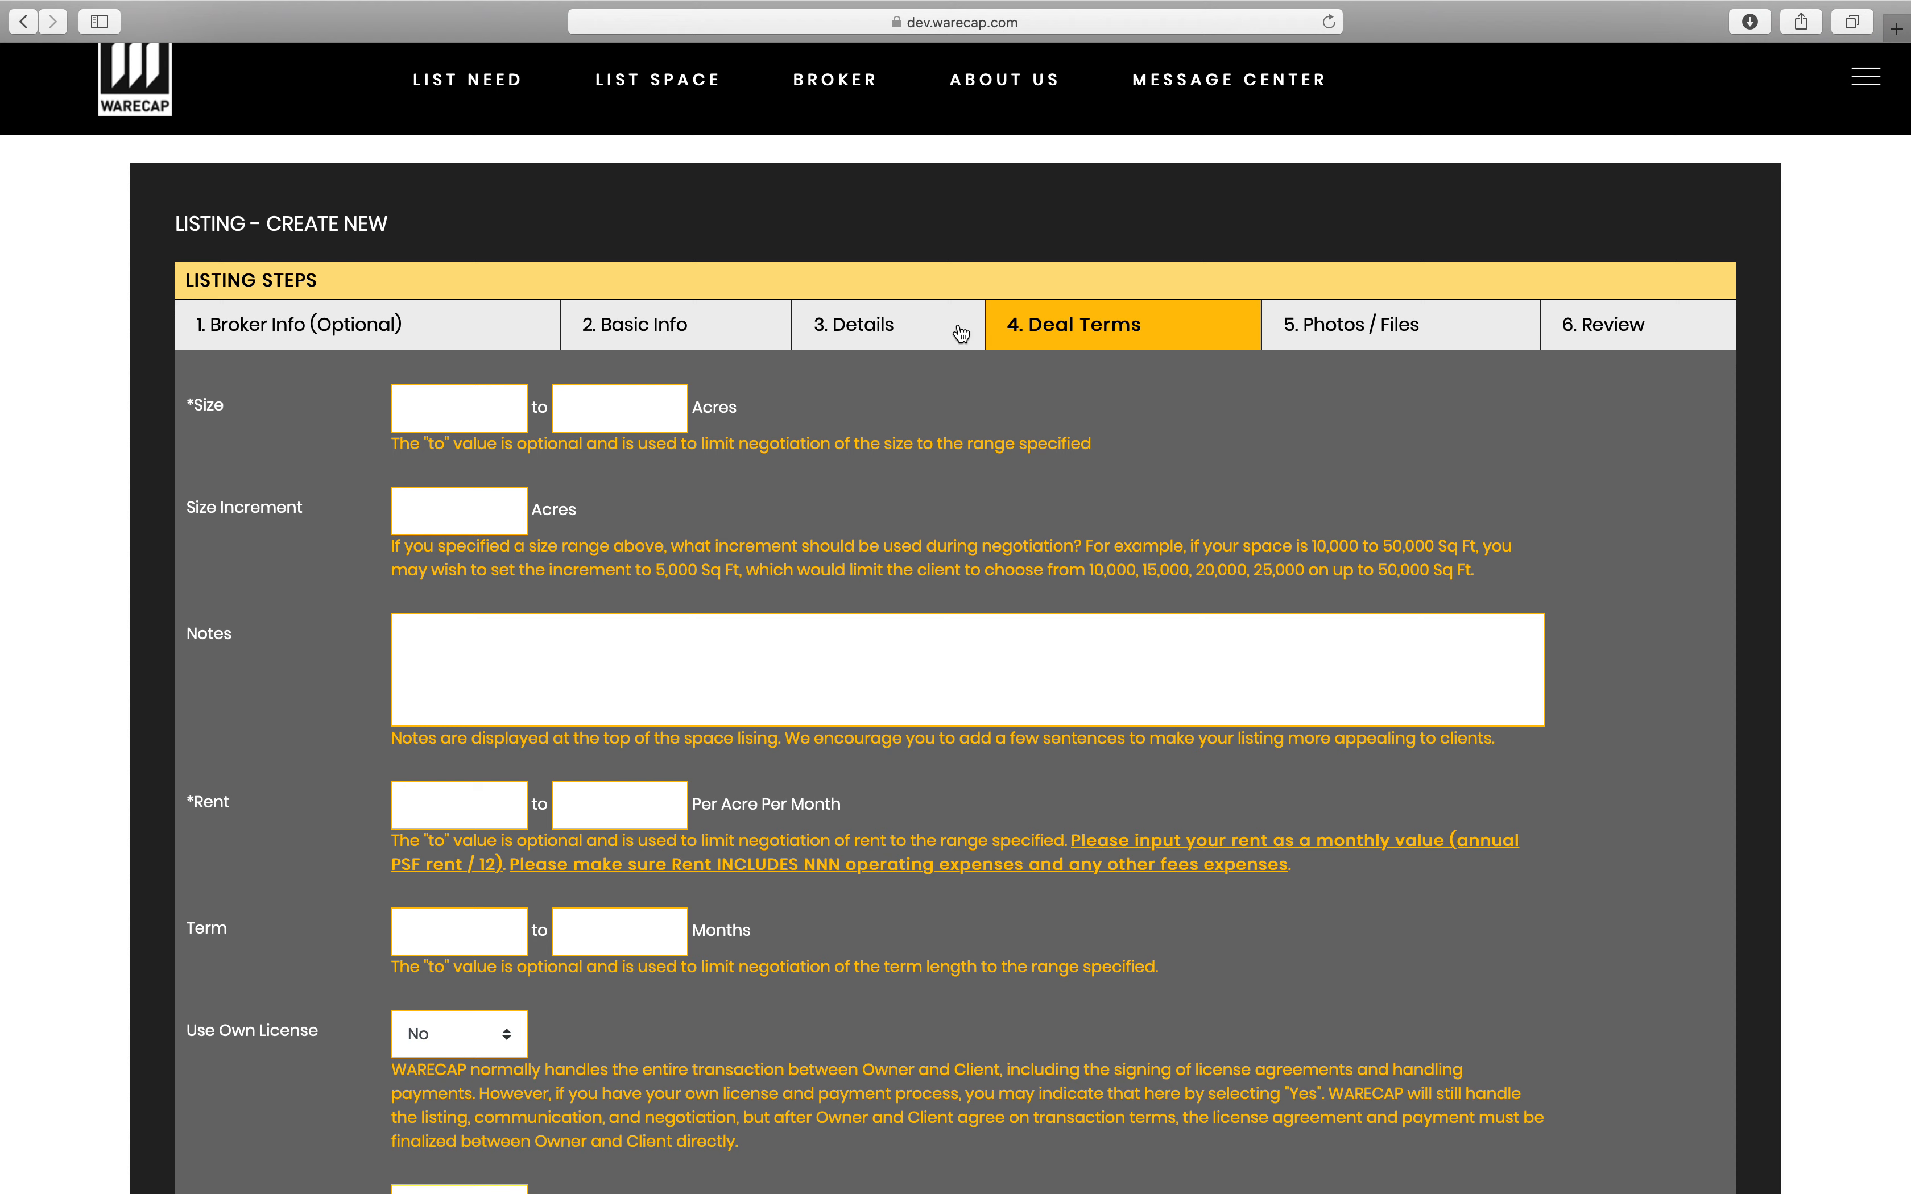
{"action": "scroll", "coordinate": [1095, 378], "scroll_direction": "down", "scroll_amount": 1}
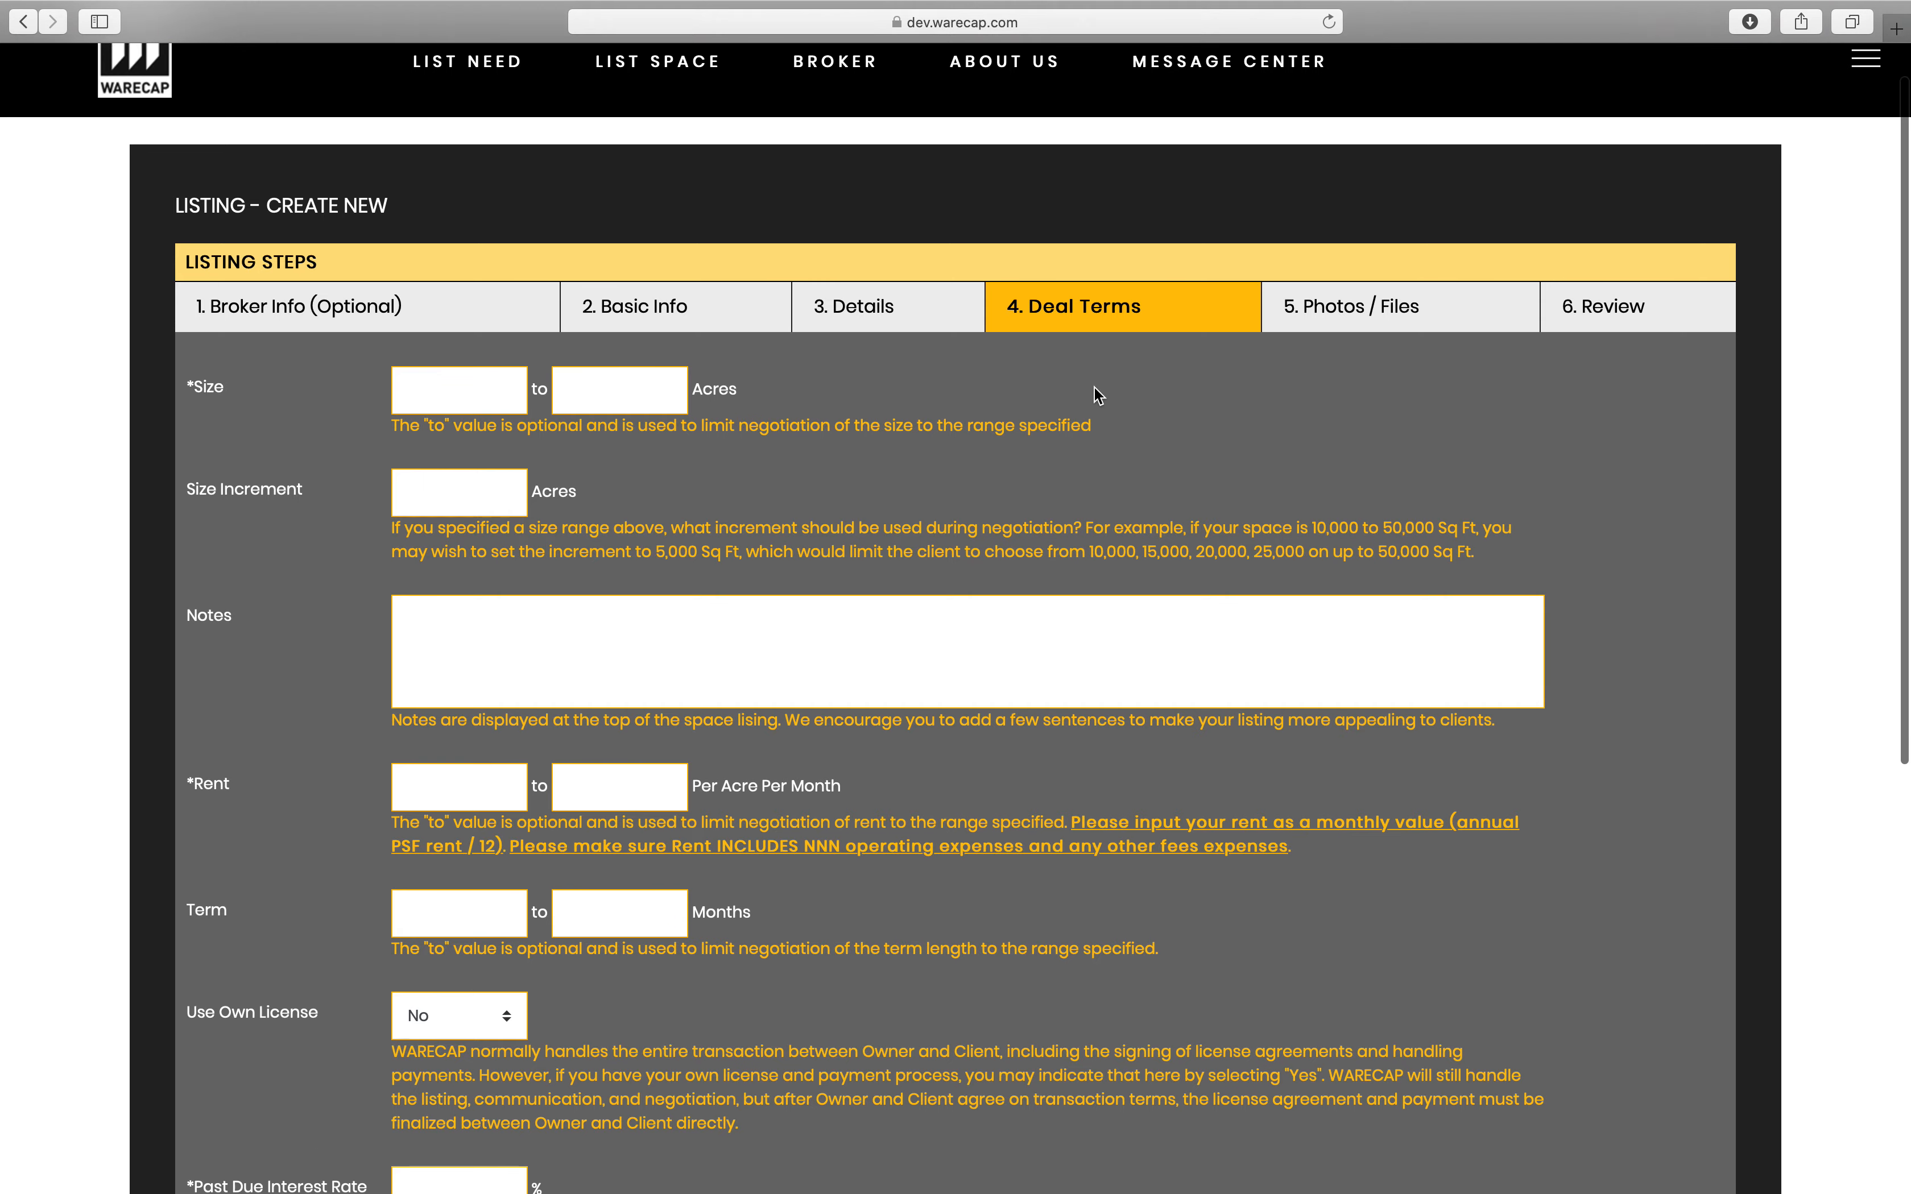
{"action": "left_click", "coordinate": [470, 361]}
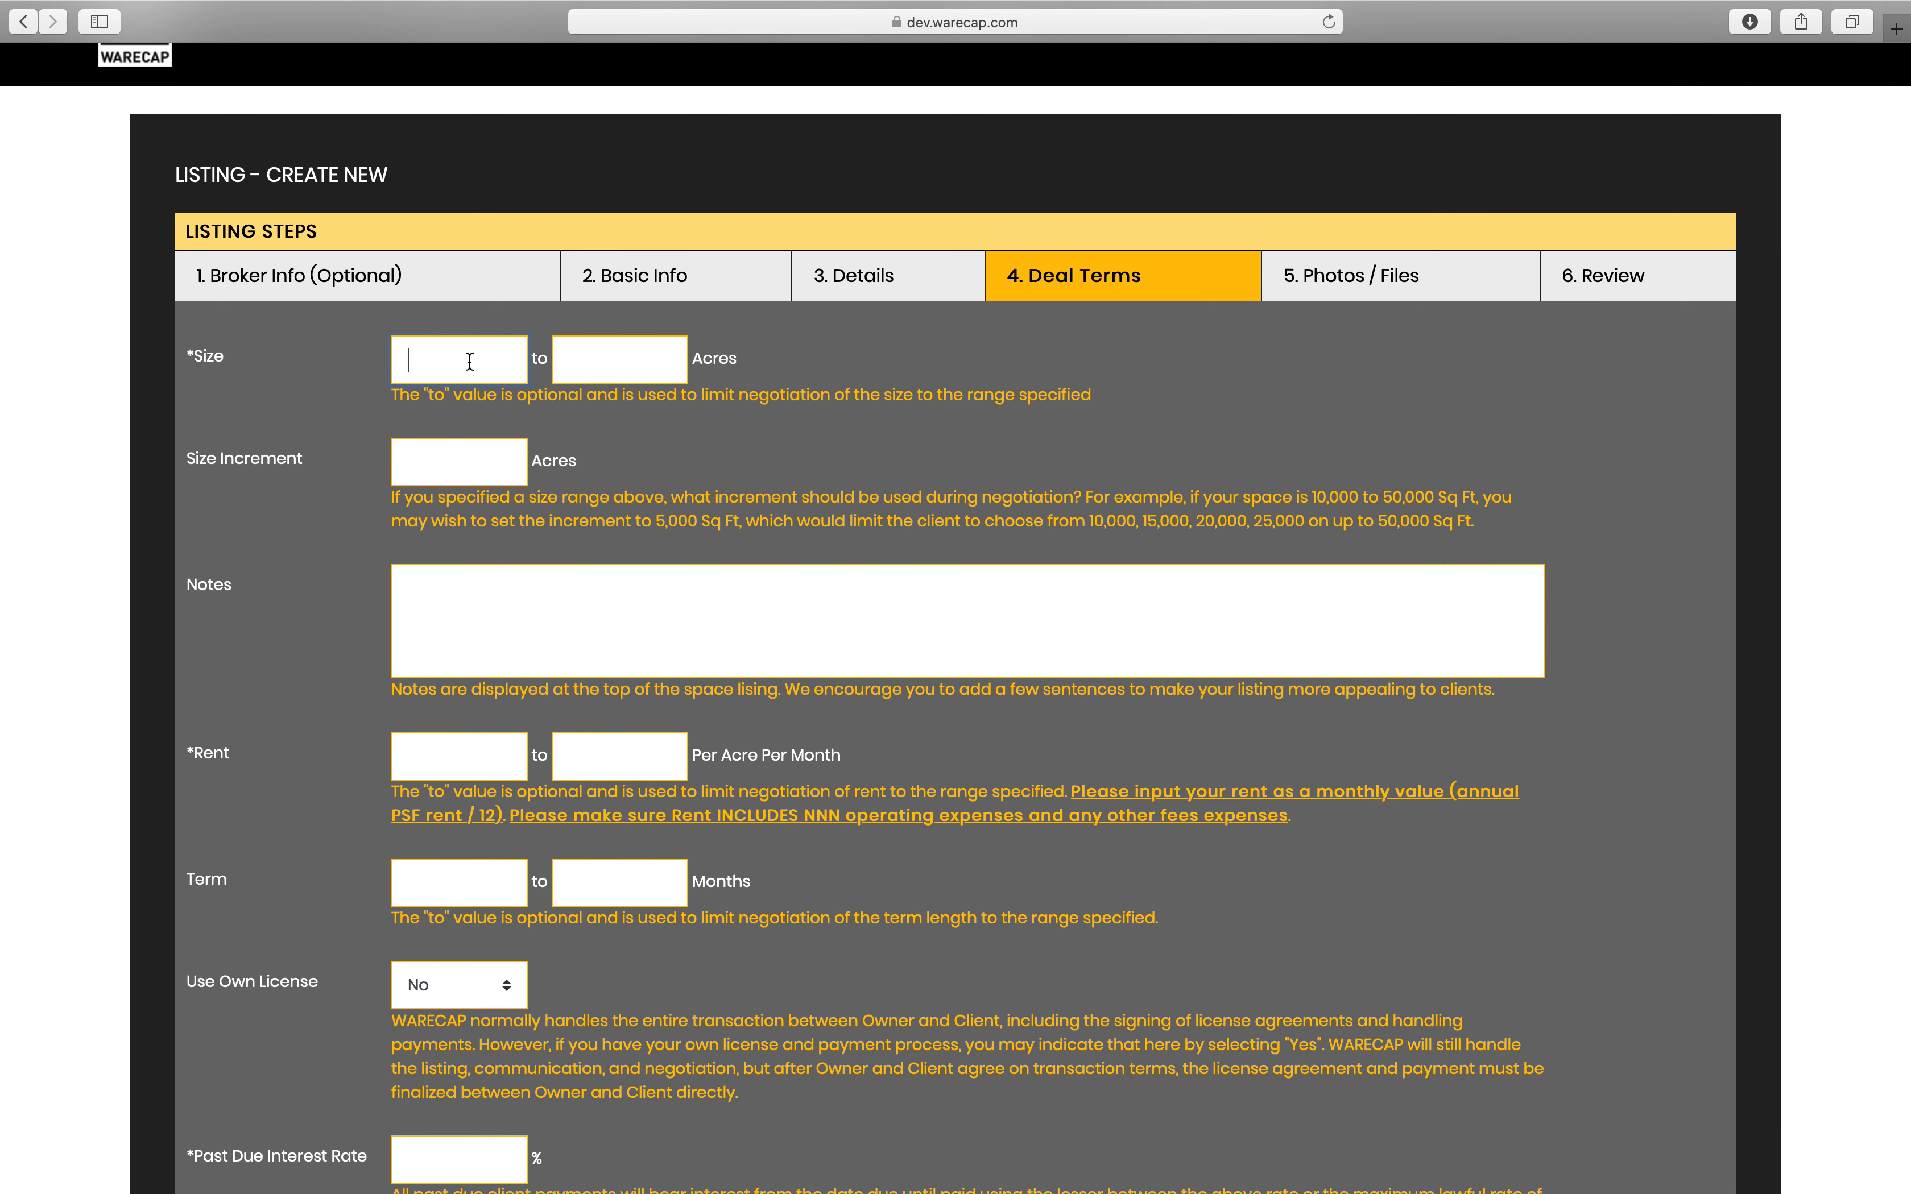
{"action": "type", "text": ".25"}
{"action": "key", "text": "BackSpace"}
{"action": "key", "text": "BackSpace"}
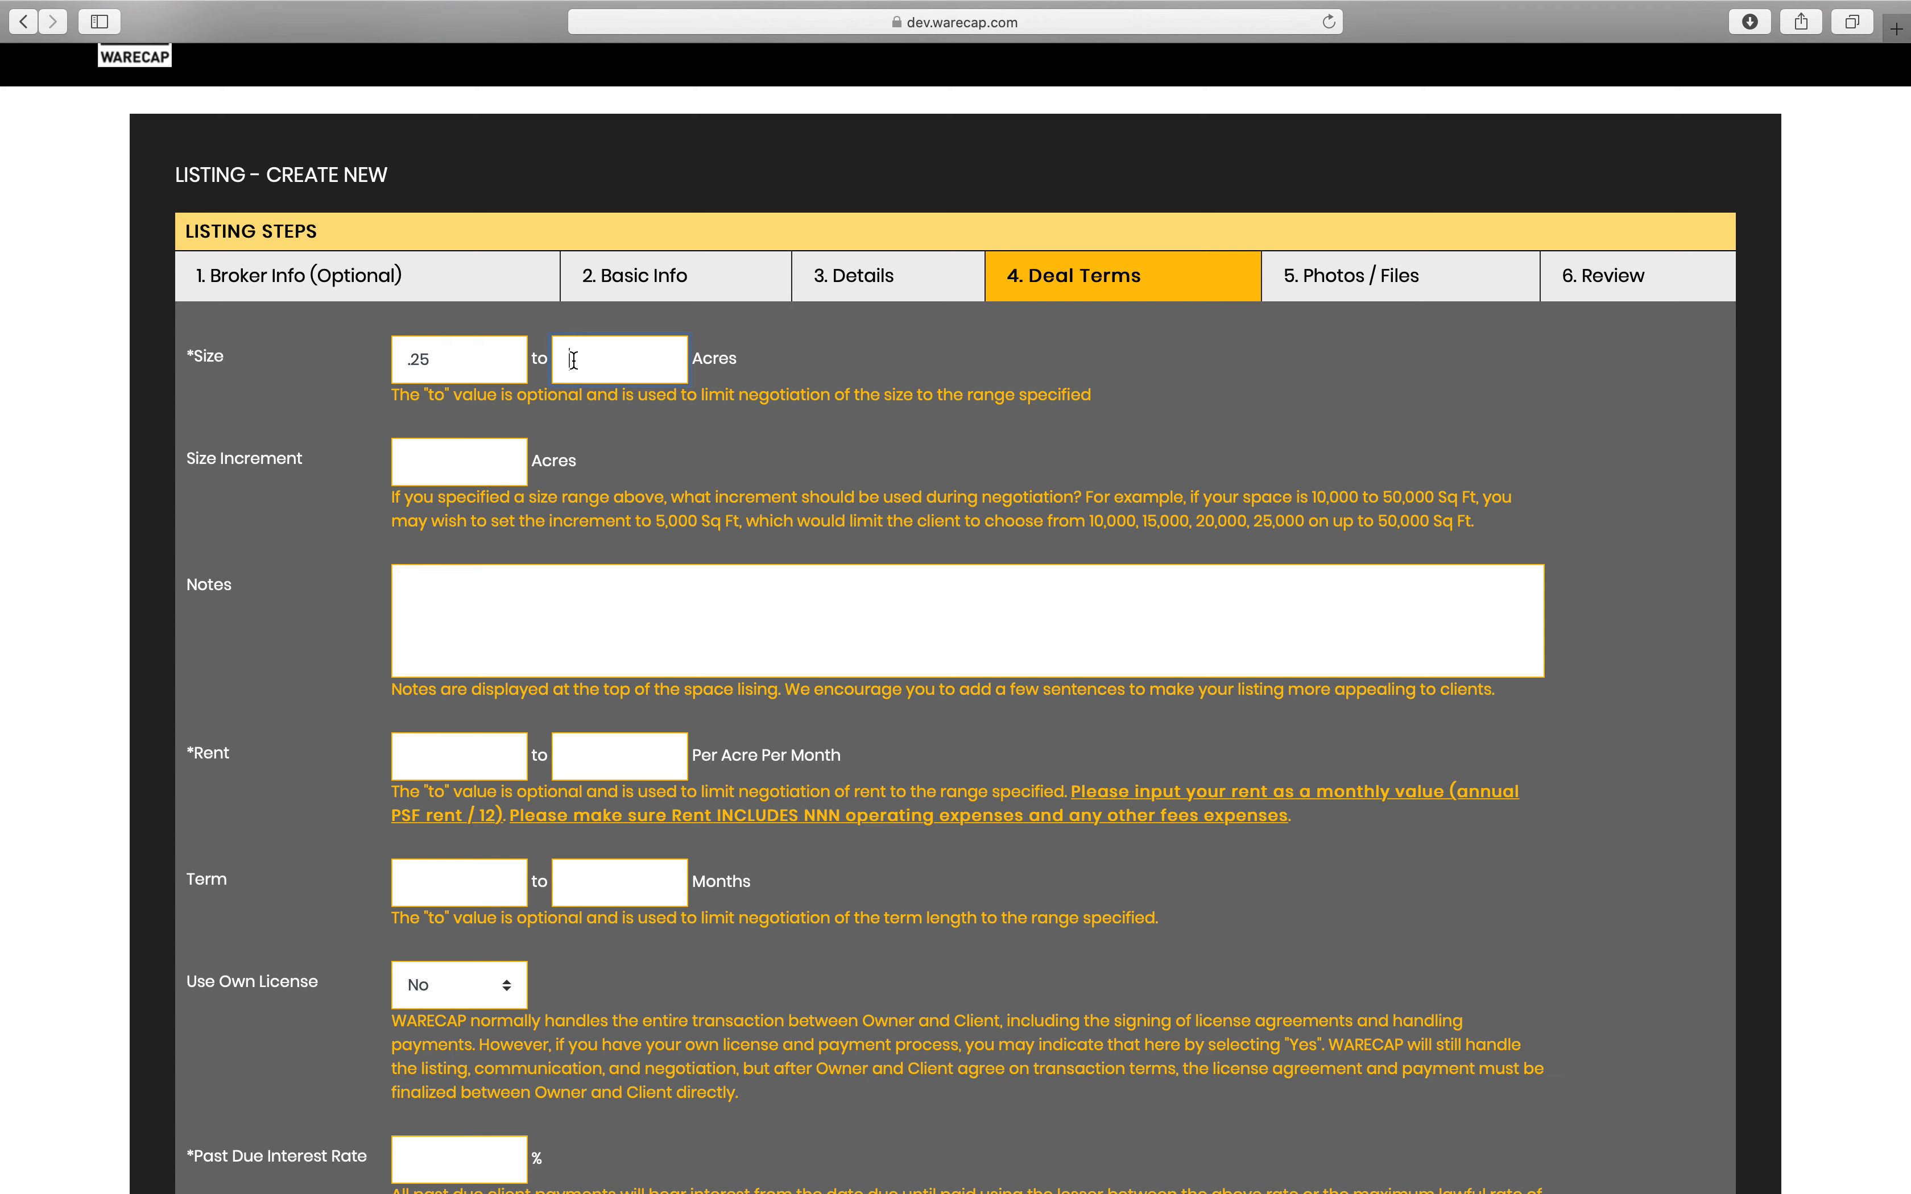
{"action": "type", "text": "1.00"}
{"action": "key", "text": "BackSpace"}
{"action": "key", "text": "BackSpace"}
{"action": "type", "text": "00"}
{"action": "left_click", "coordinate": [499, 482]}
{"action": "type", "text": ".25"}
Add the note "The best lot ever!" to the listing
{"action": "left_click", "coordinate": [573, 618]}
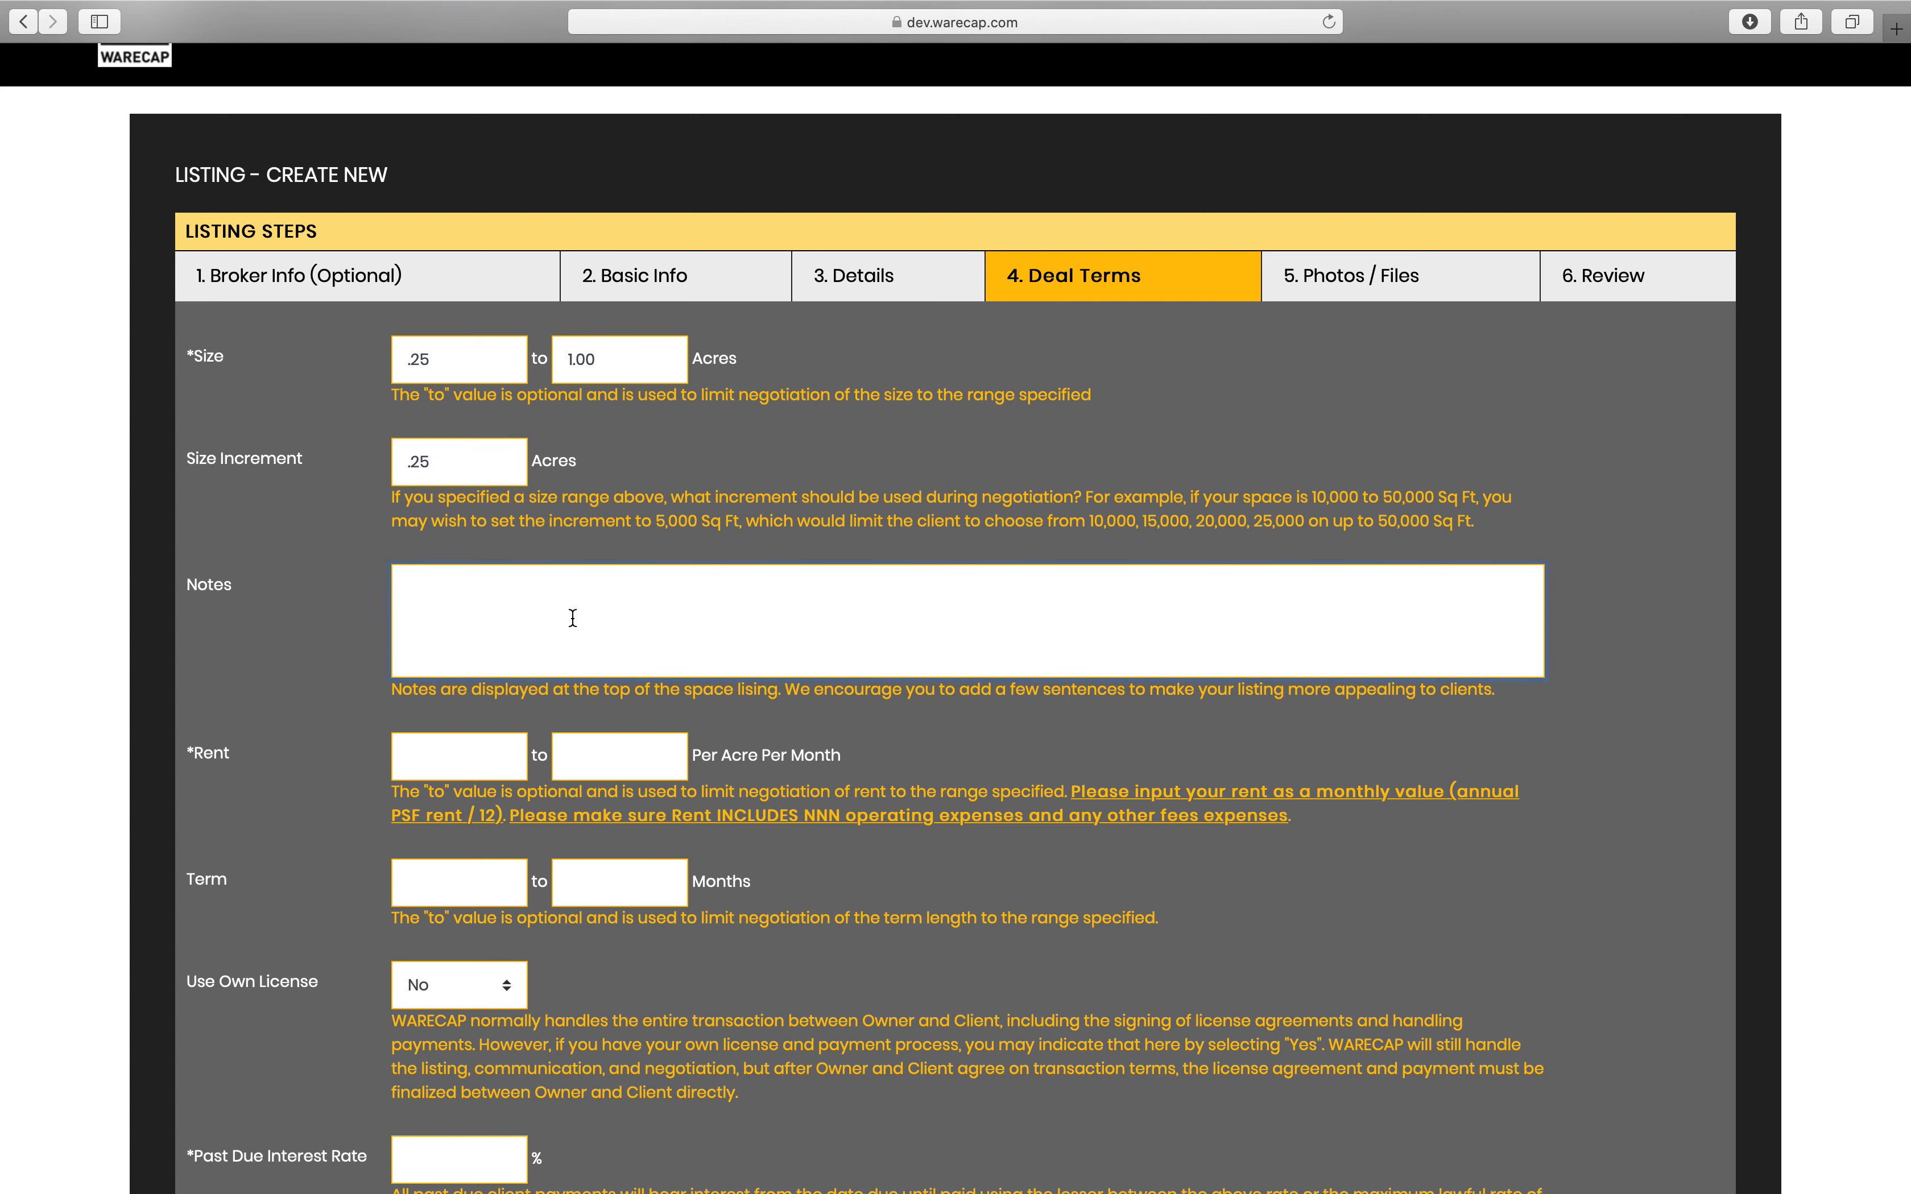
{"action": "scroll", "coordinate": [573, 618], "scroll_direction": "down", "scroll_amount": 1}
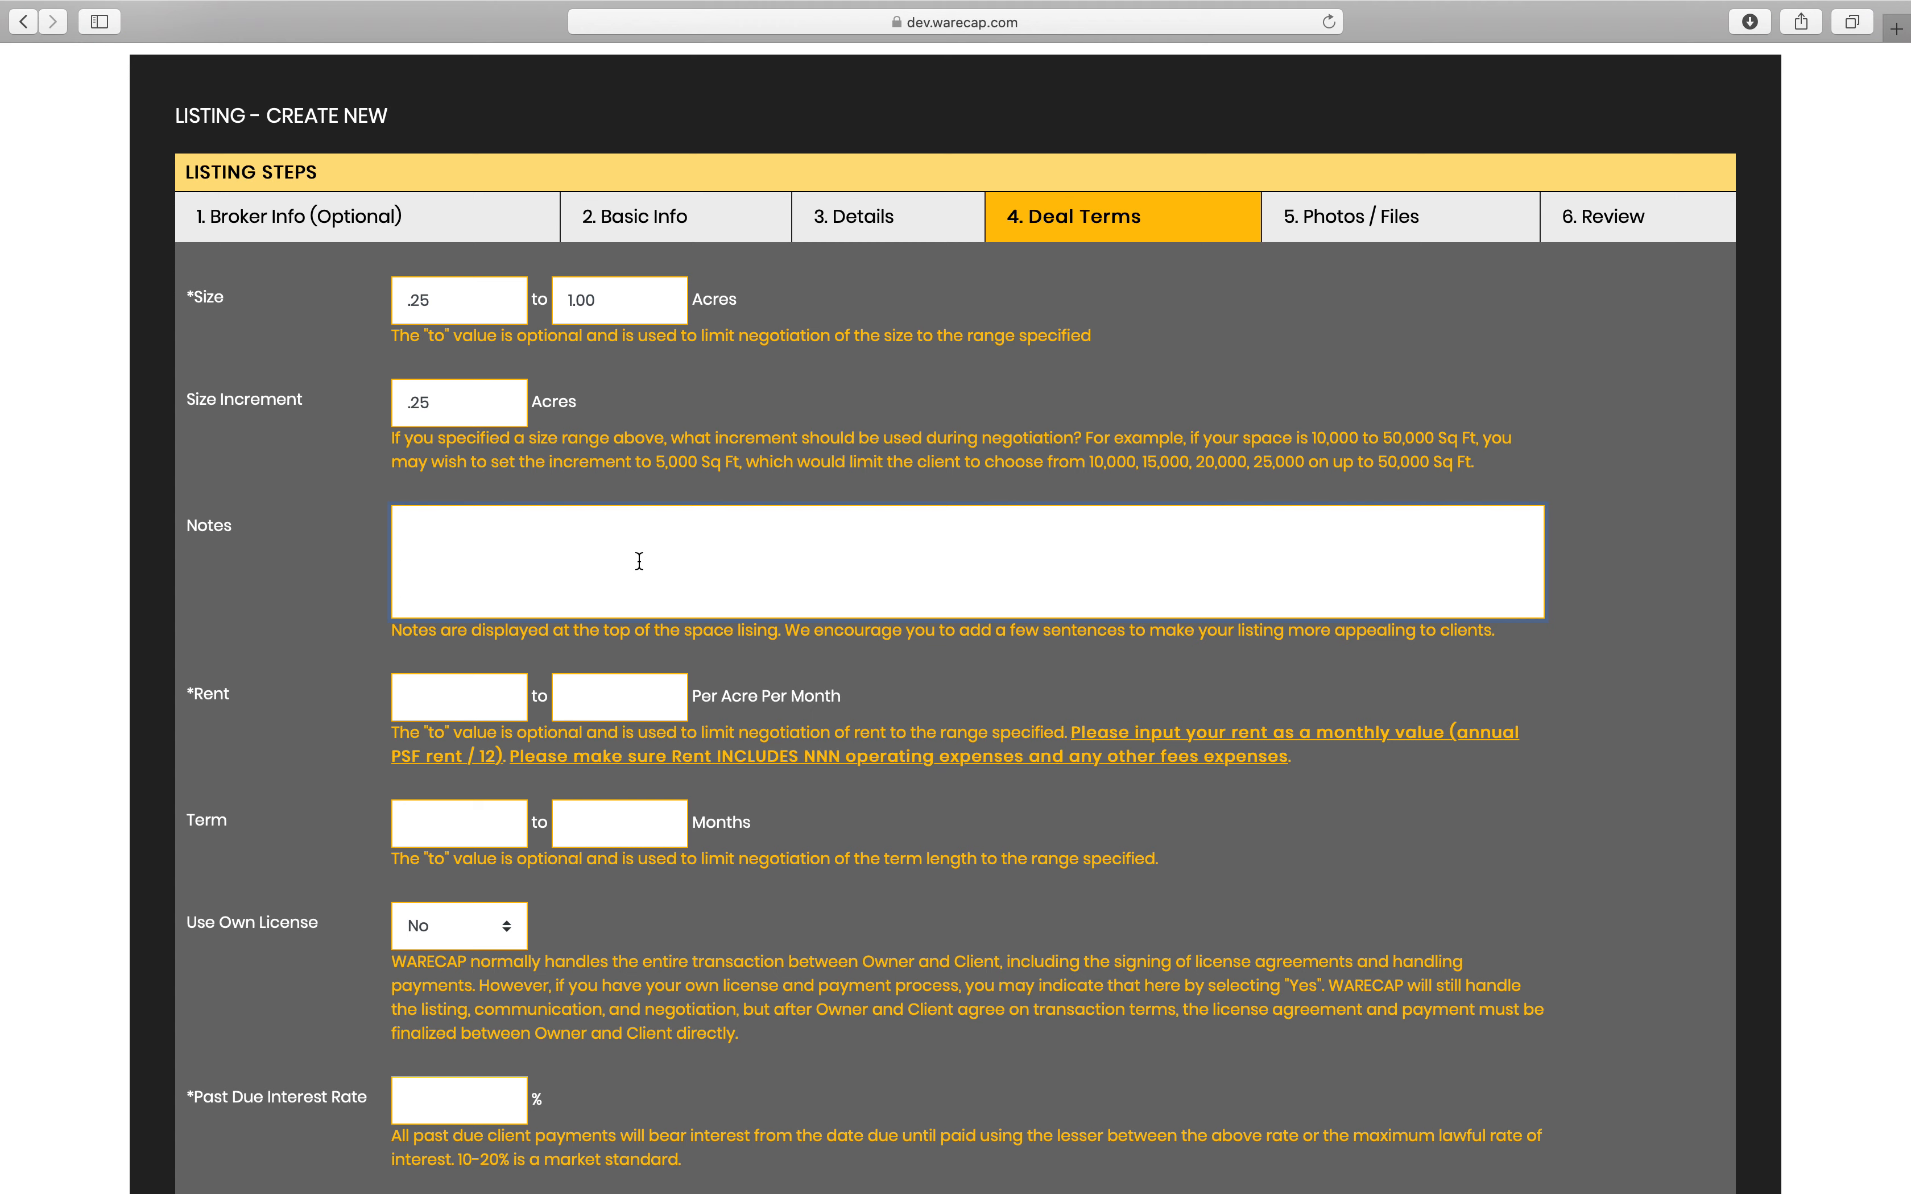
{"action": "type", "text": "The best lot ever!"}
Set the rent to 1500 per acre per month, leaving the optional upper rent limit blank
{"action": "scroll", "coordinate": [788, 372], "scroll_direction": "down", "scroll_amount": 2}
{"action": "scroll", "coordinate": [789, 372], "scroll_direction": "down", "scroll_amount": 3}
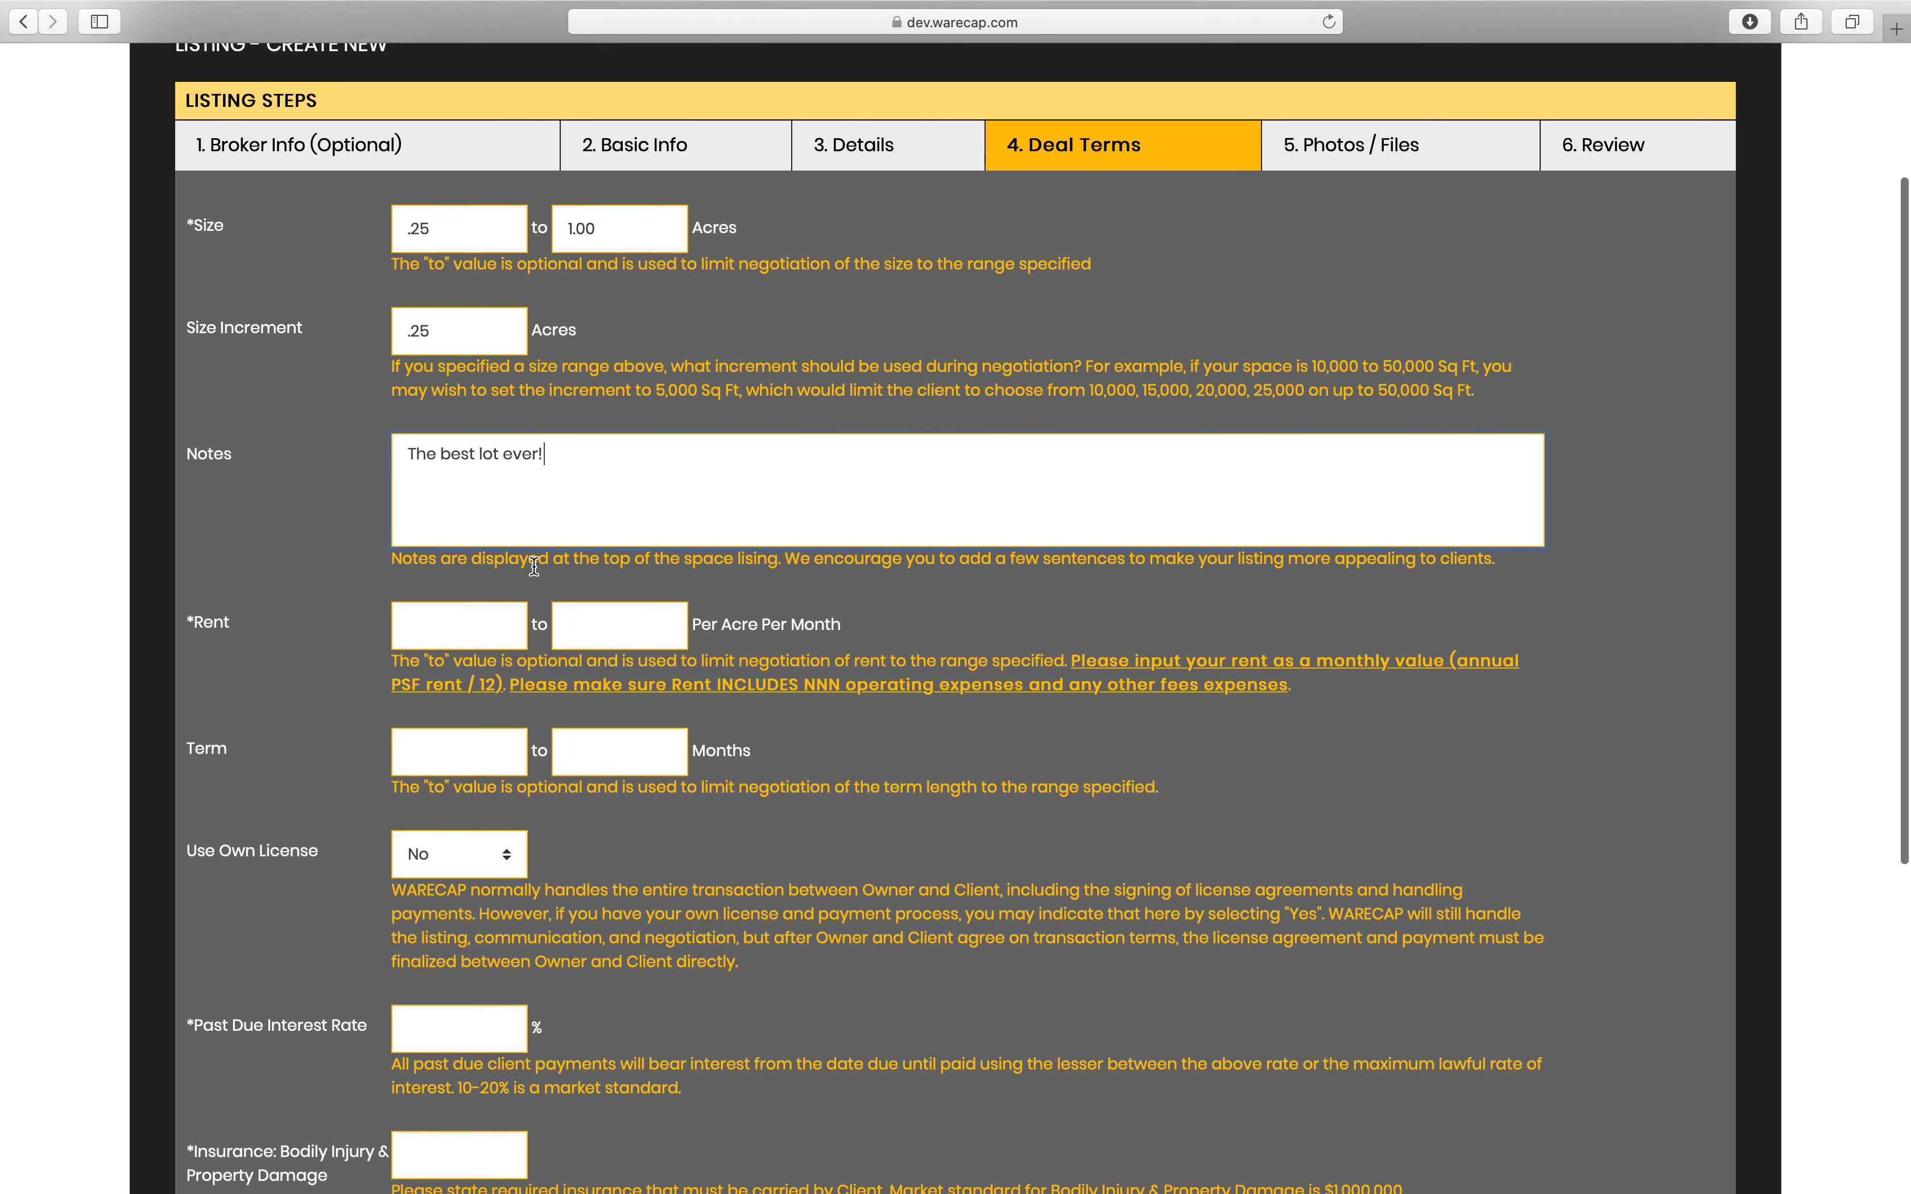
{"action": "left_click", "coordinate": [488, 569]}
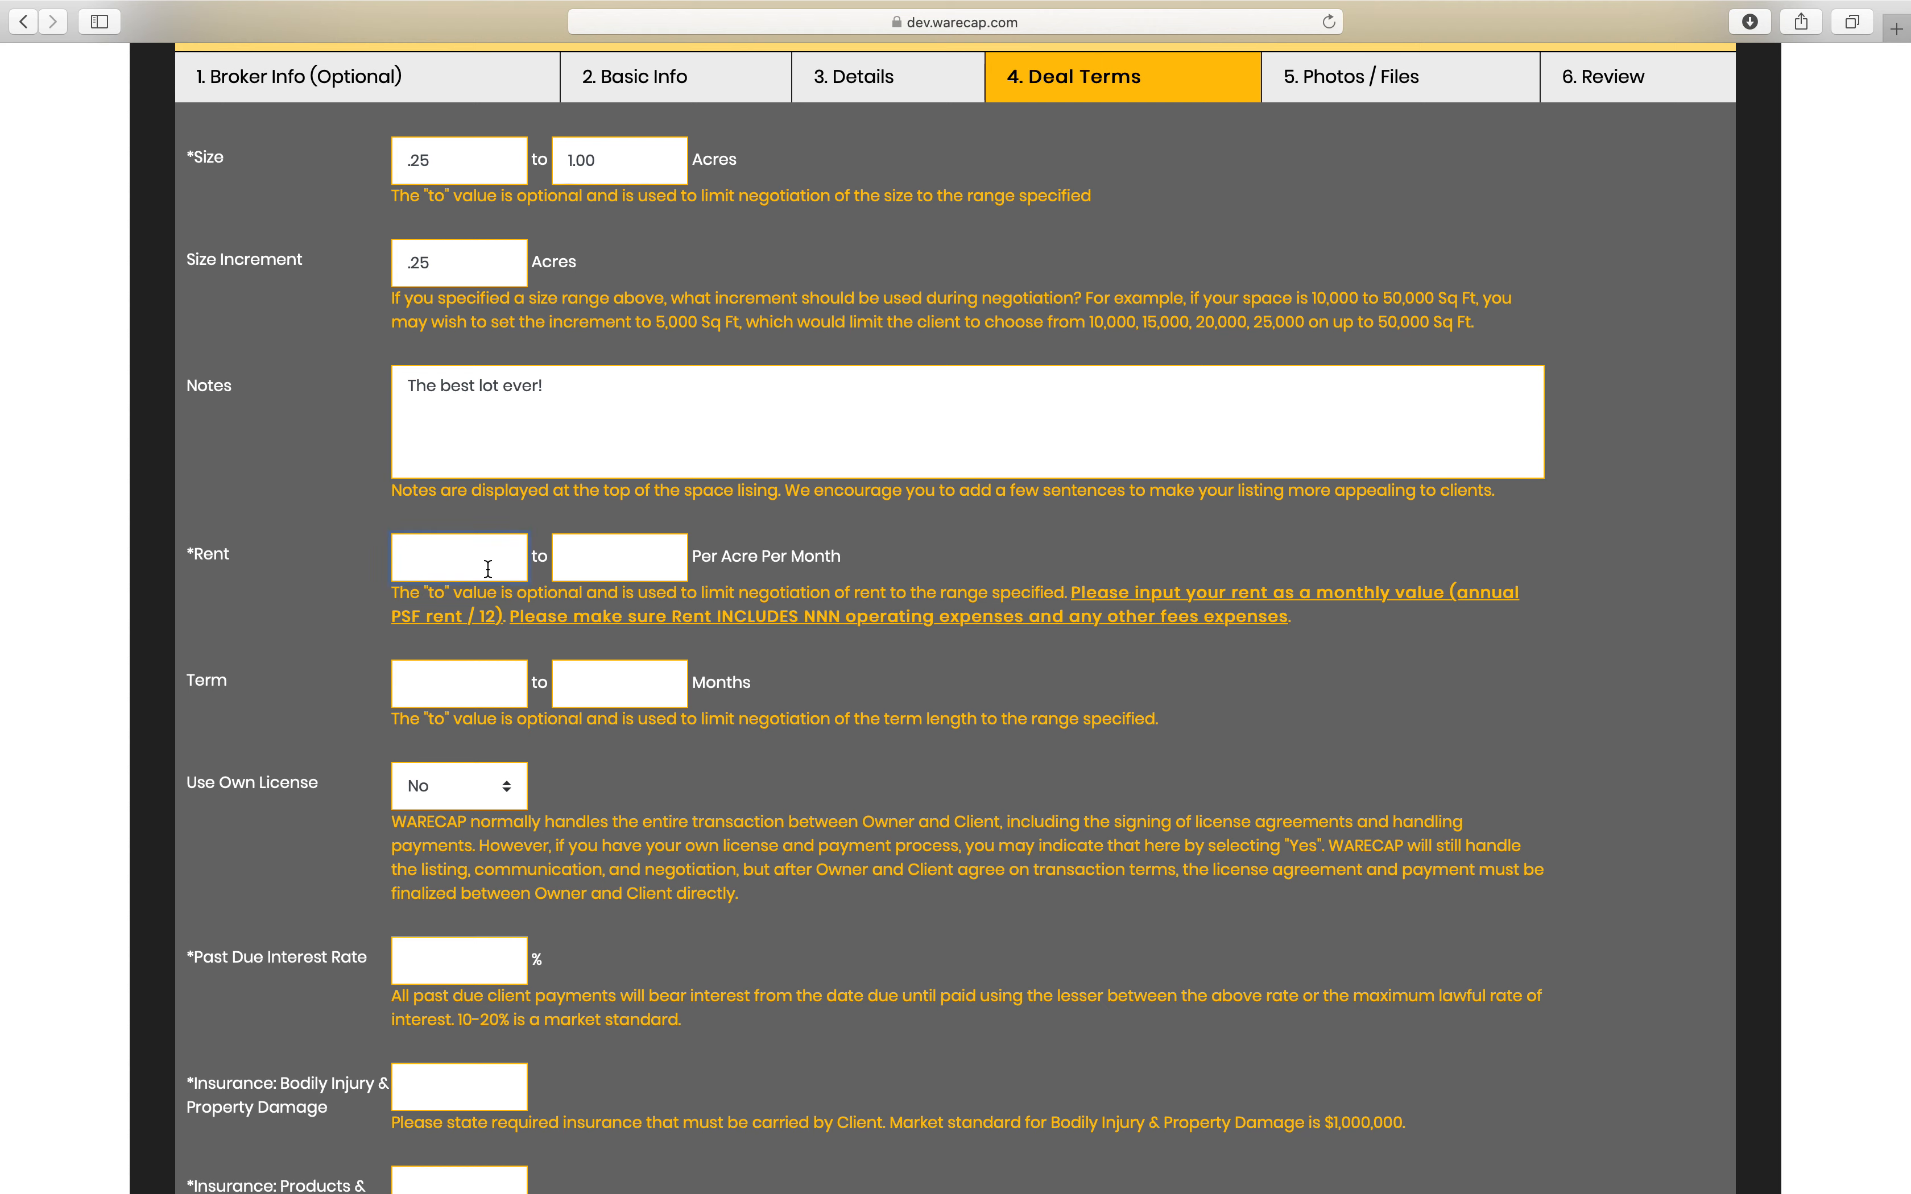
{"action": "type", "text": "1500"}
{"action": "left_click", "coordinate": [609, 576]}
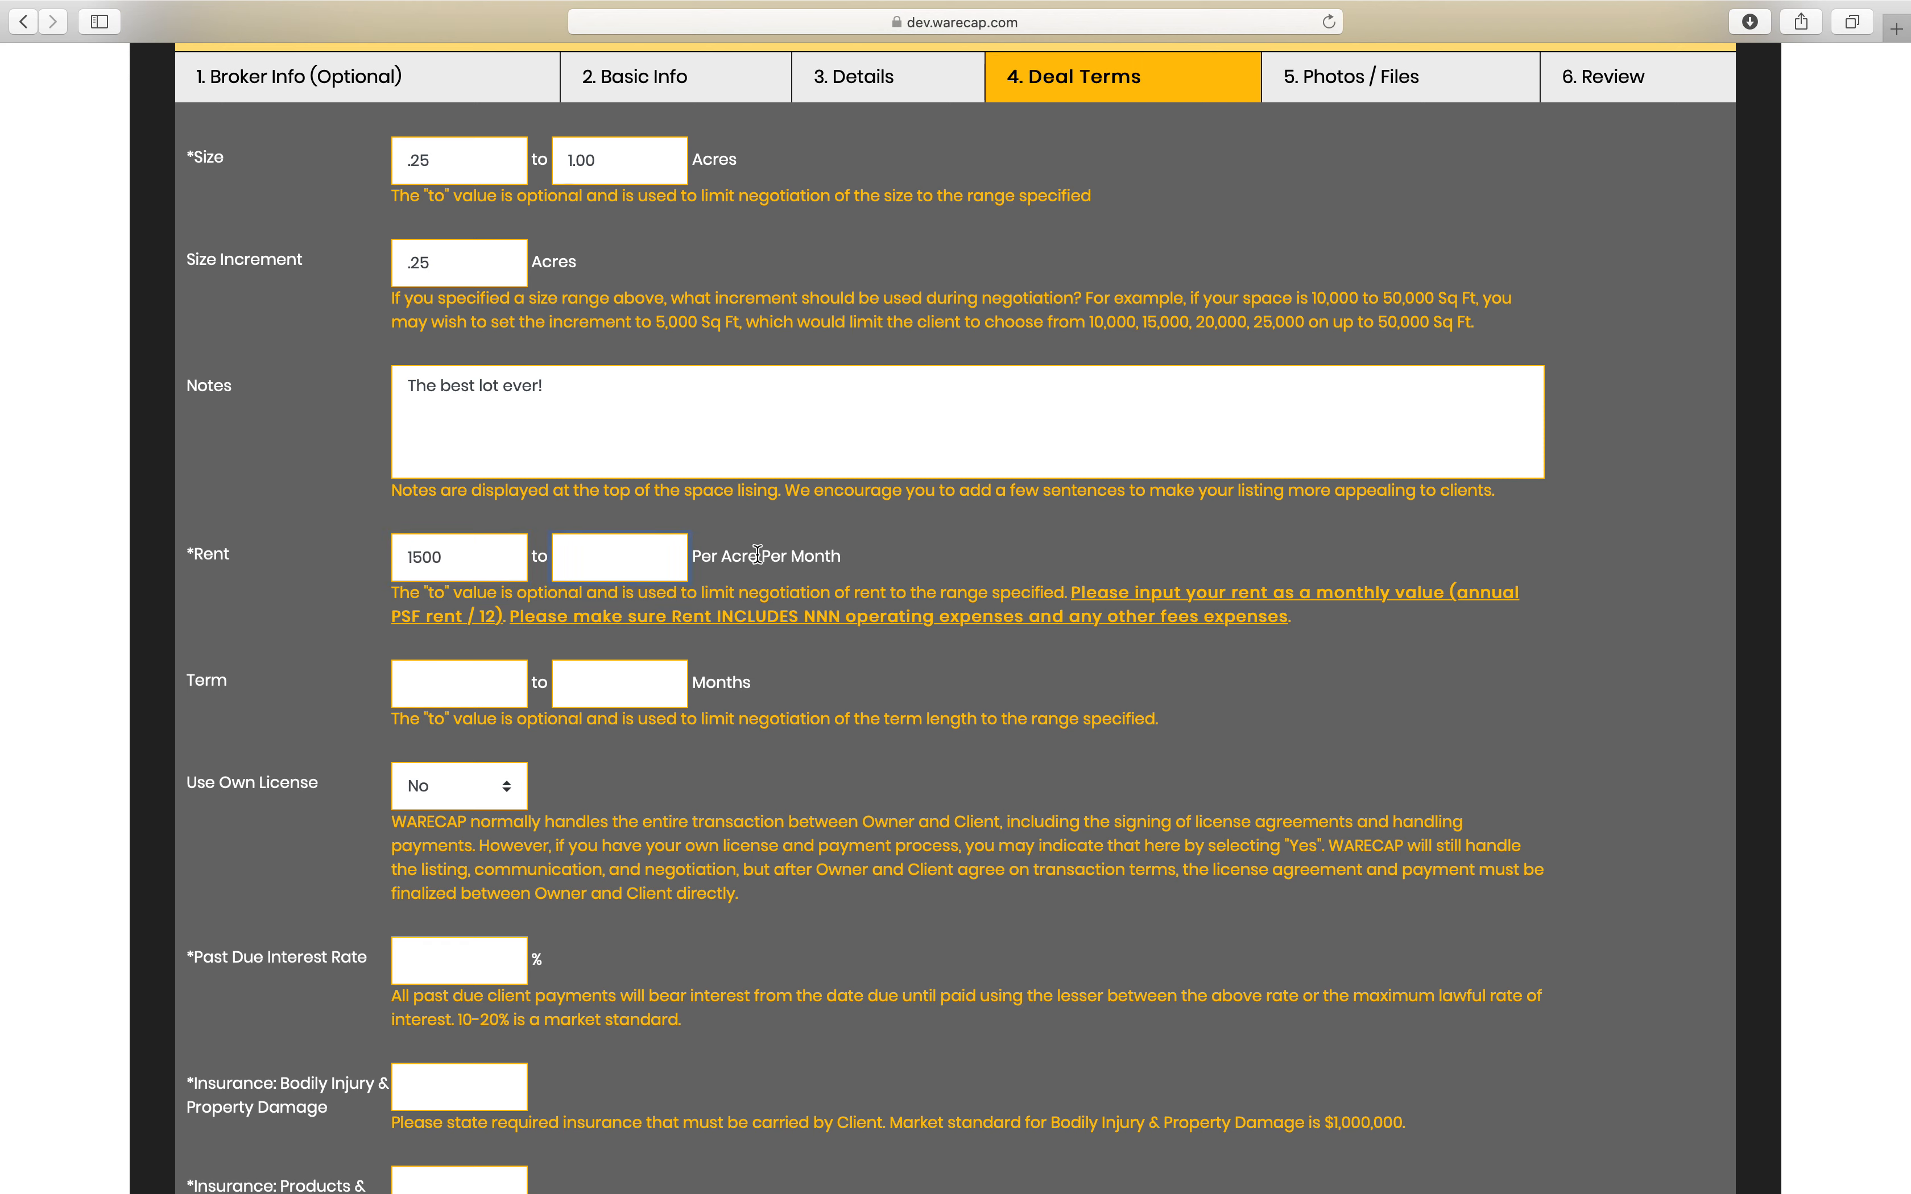
Set the lease term range to 1 to 10 months
{"action": "scroll", "coordinate": [544, 604], "scroll_direction": "down", "scroll_amount": 2}
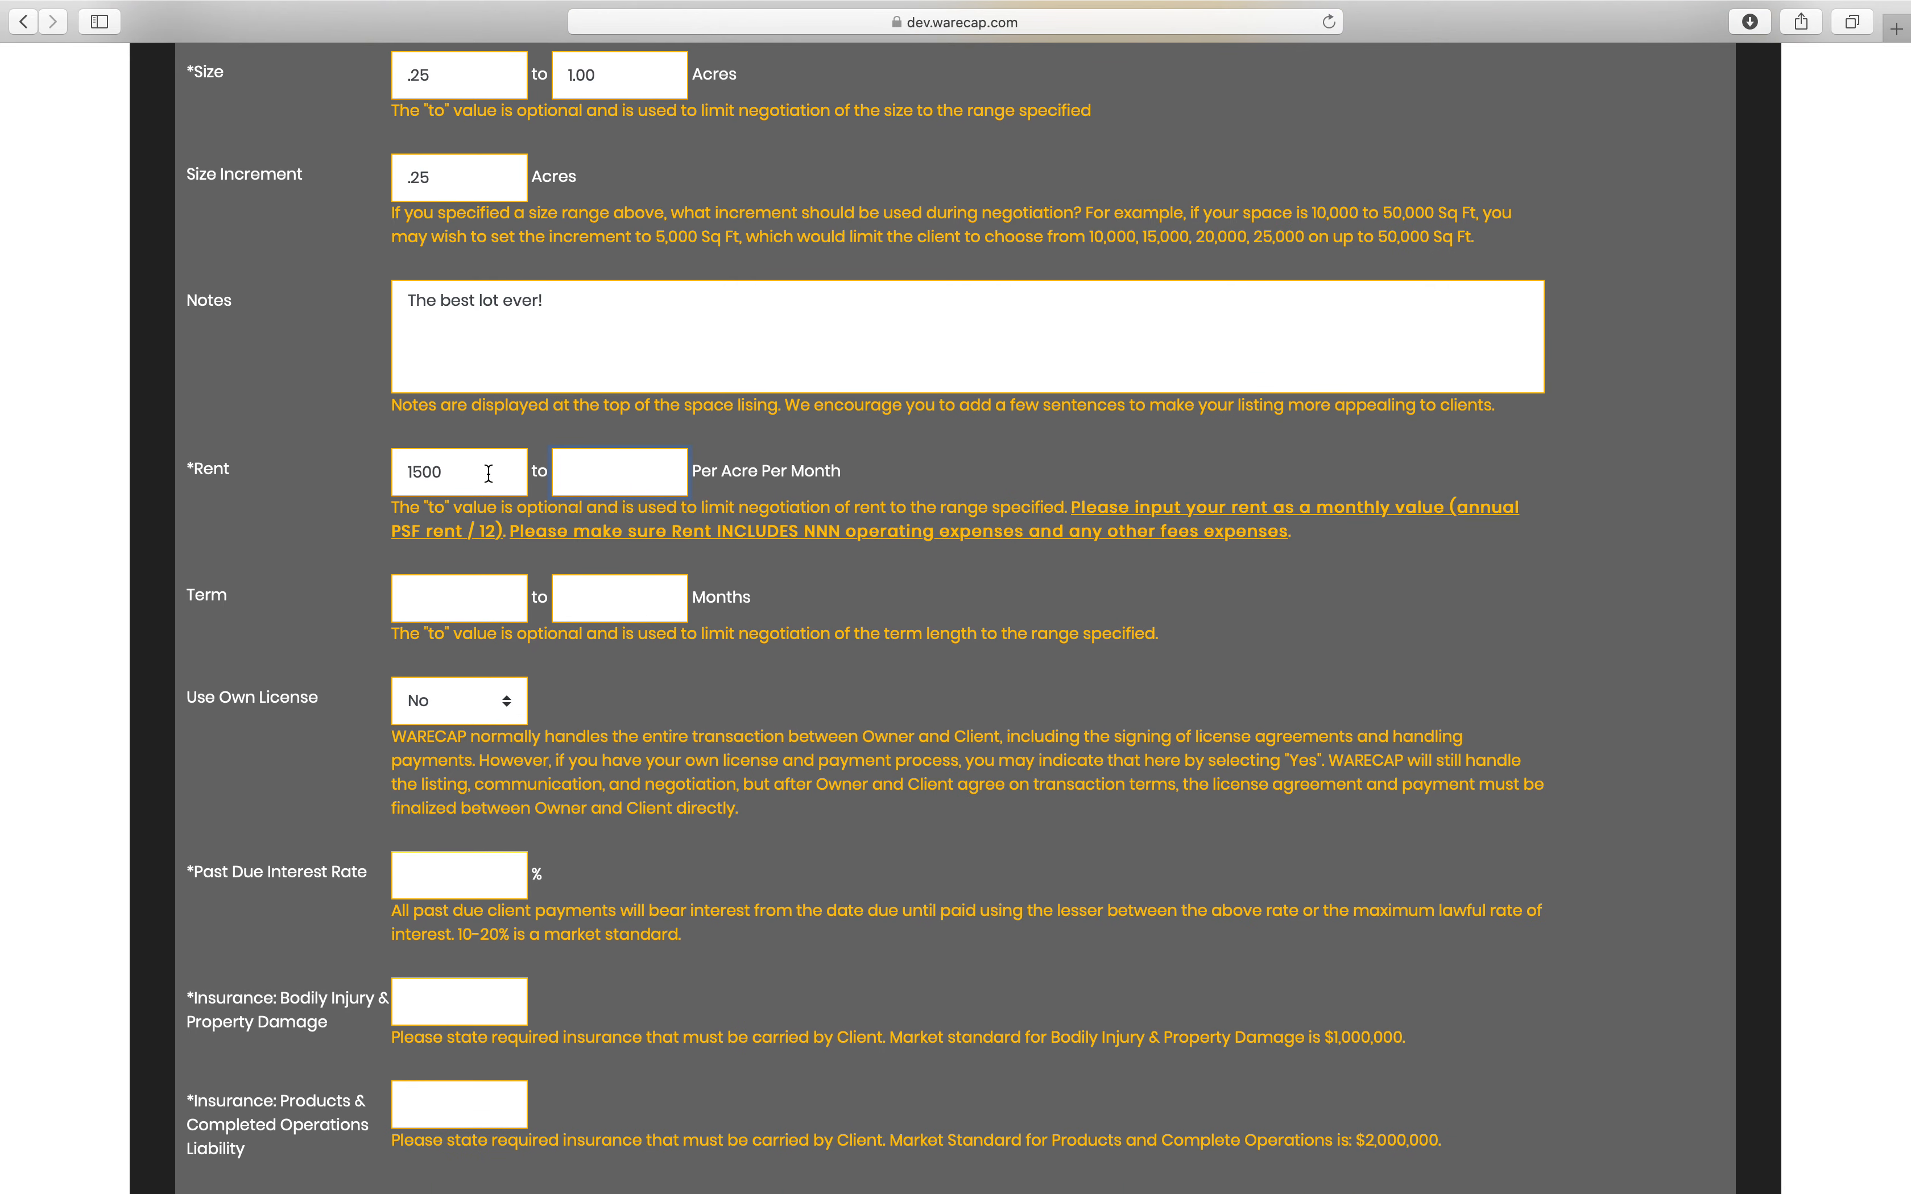
{"action": "left_click", "coordinate": [477, 612]}
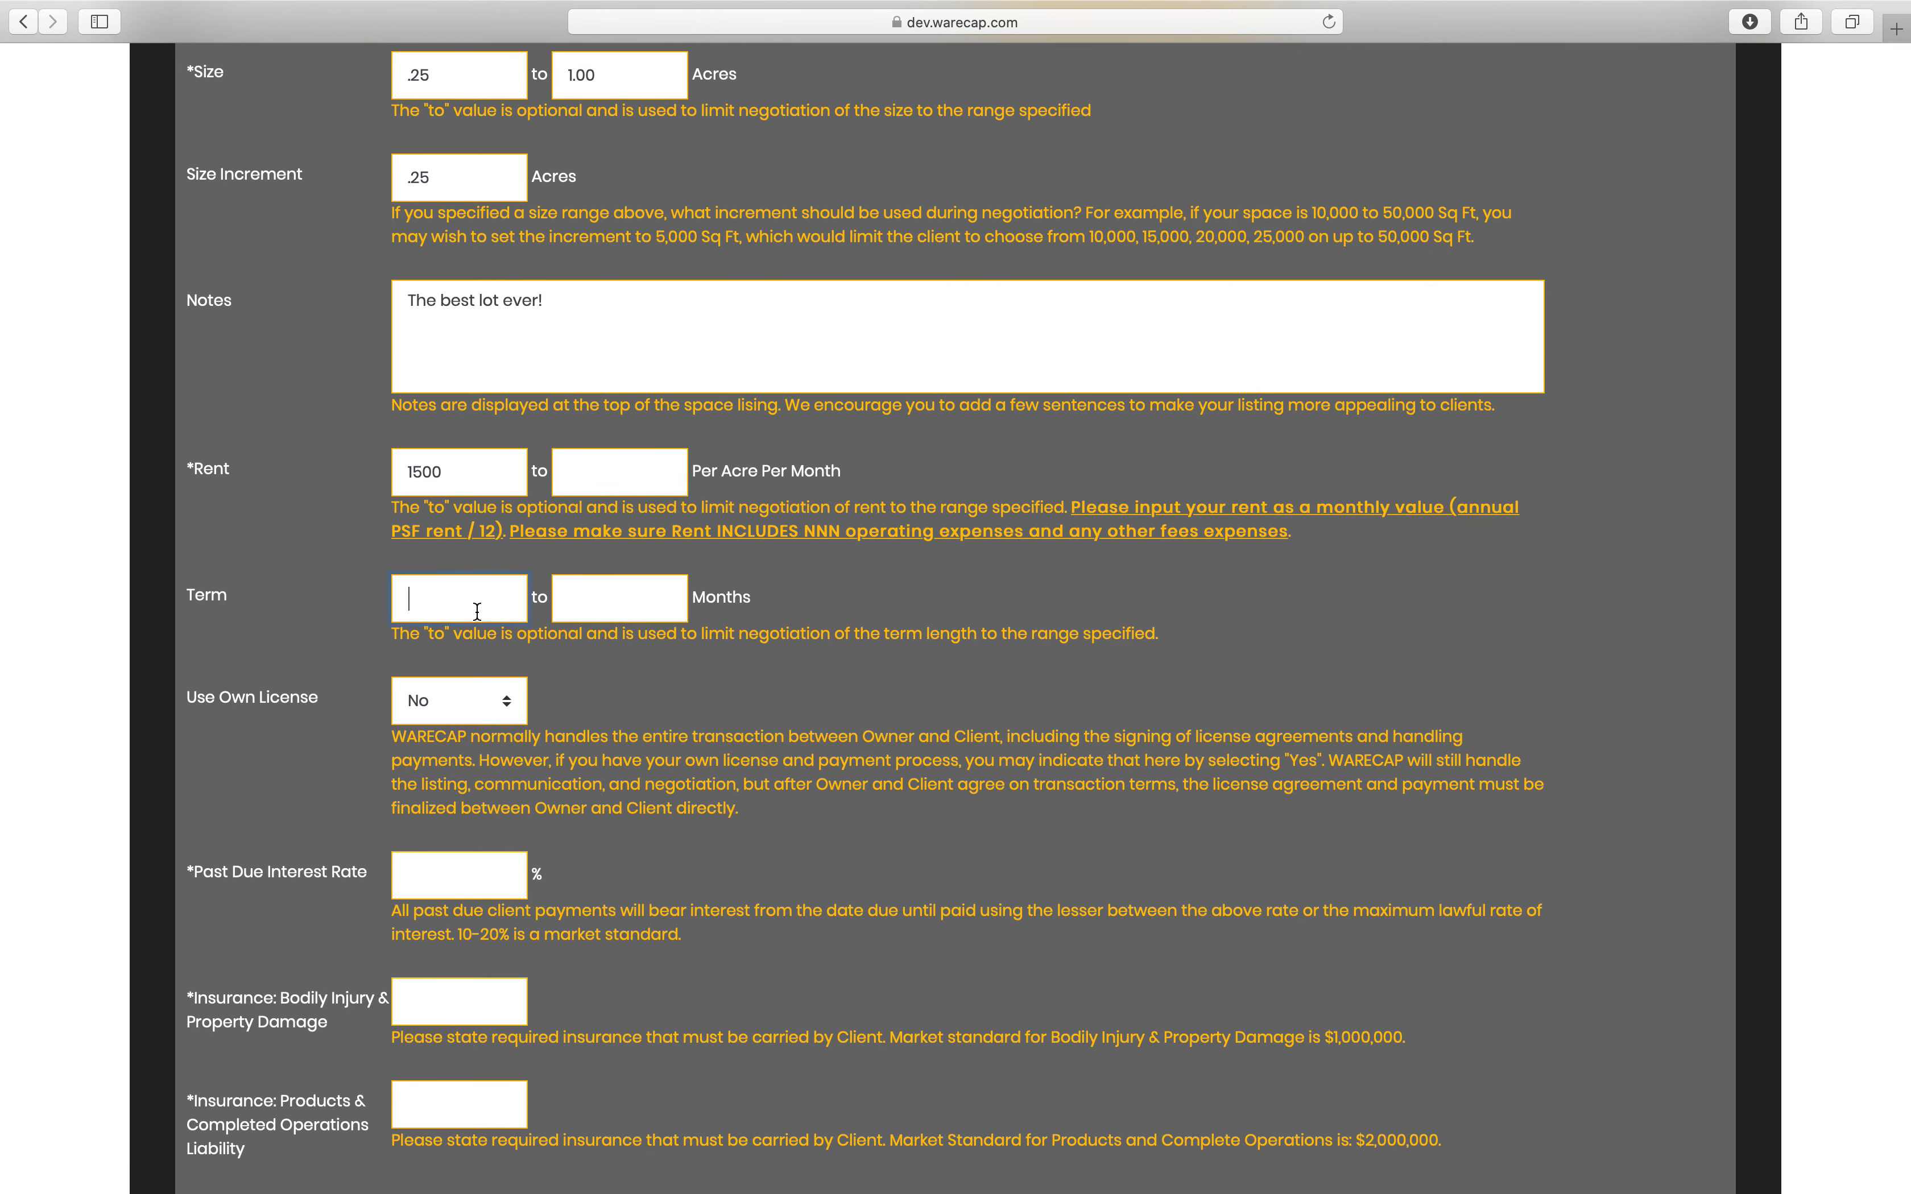
{"action": "type", "text": "1"}
{"action": "left_click", "coordinate": [642, 605]}
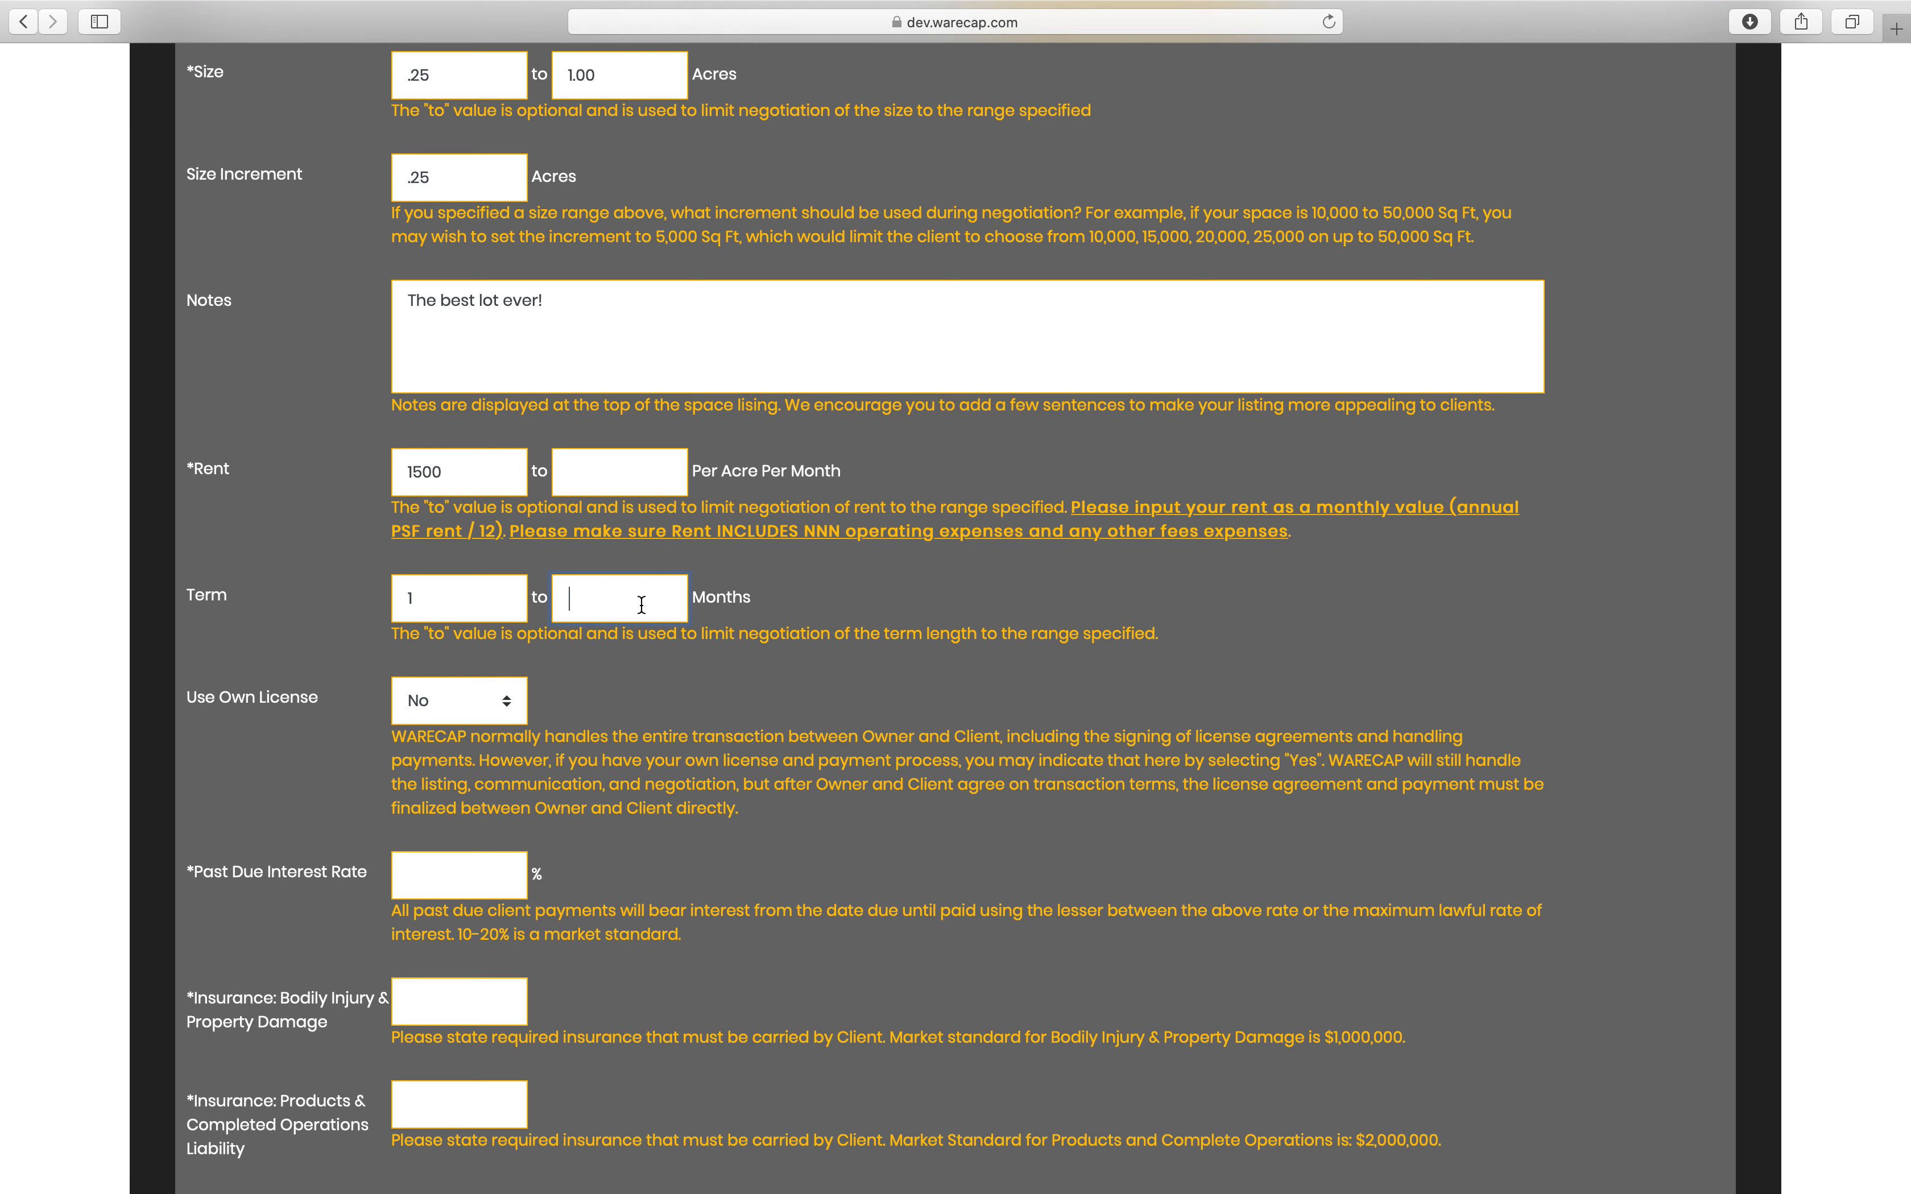
{"action": "type", "text": "10"}
{"action": "scroll", "coordinate": [789, 713], "scroll_direction": "down", "scroll_amount": 2}
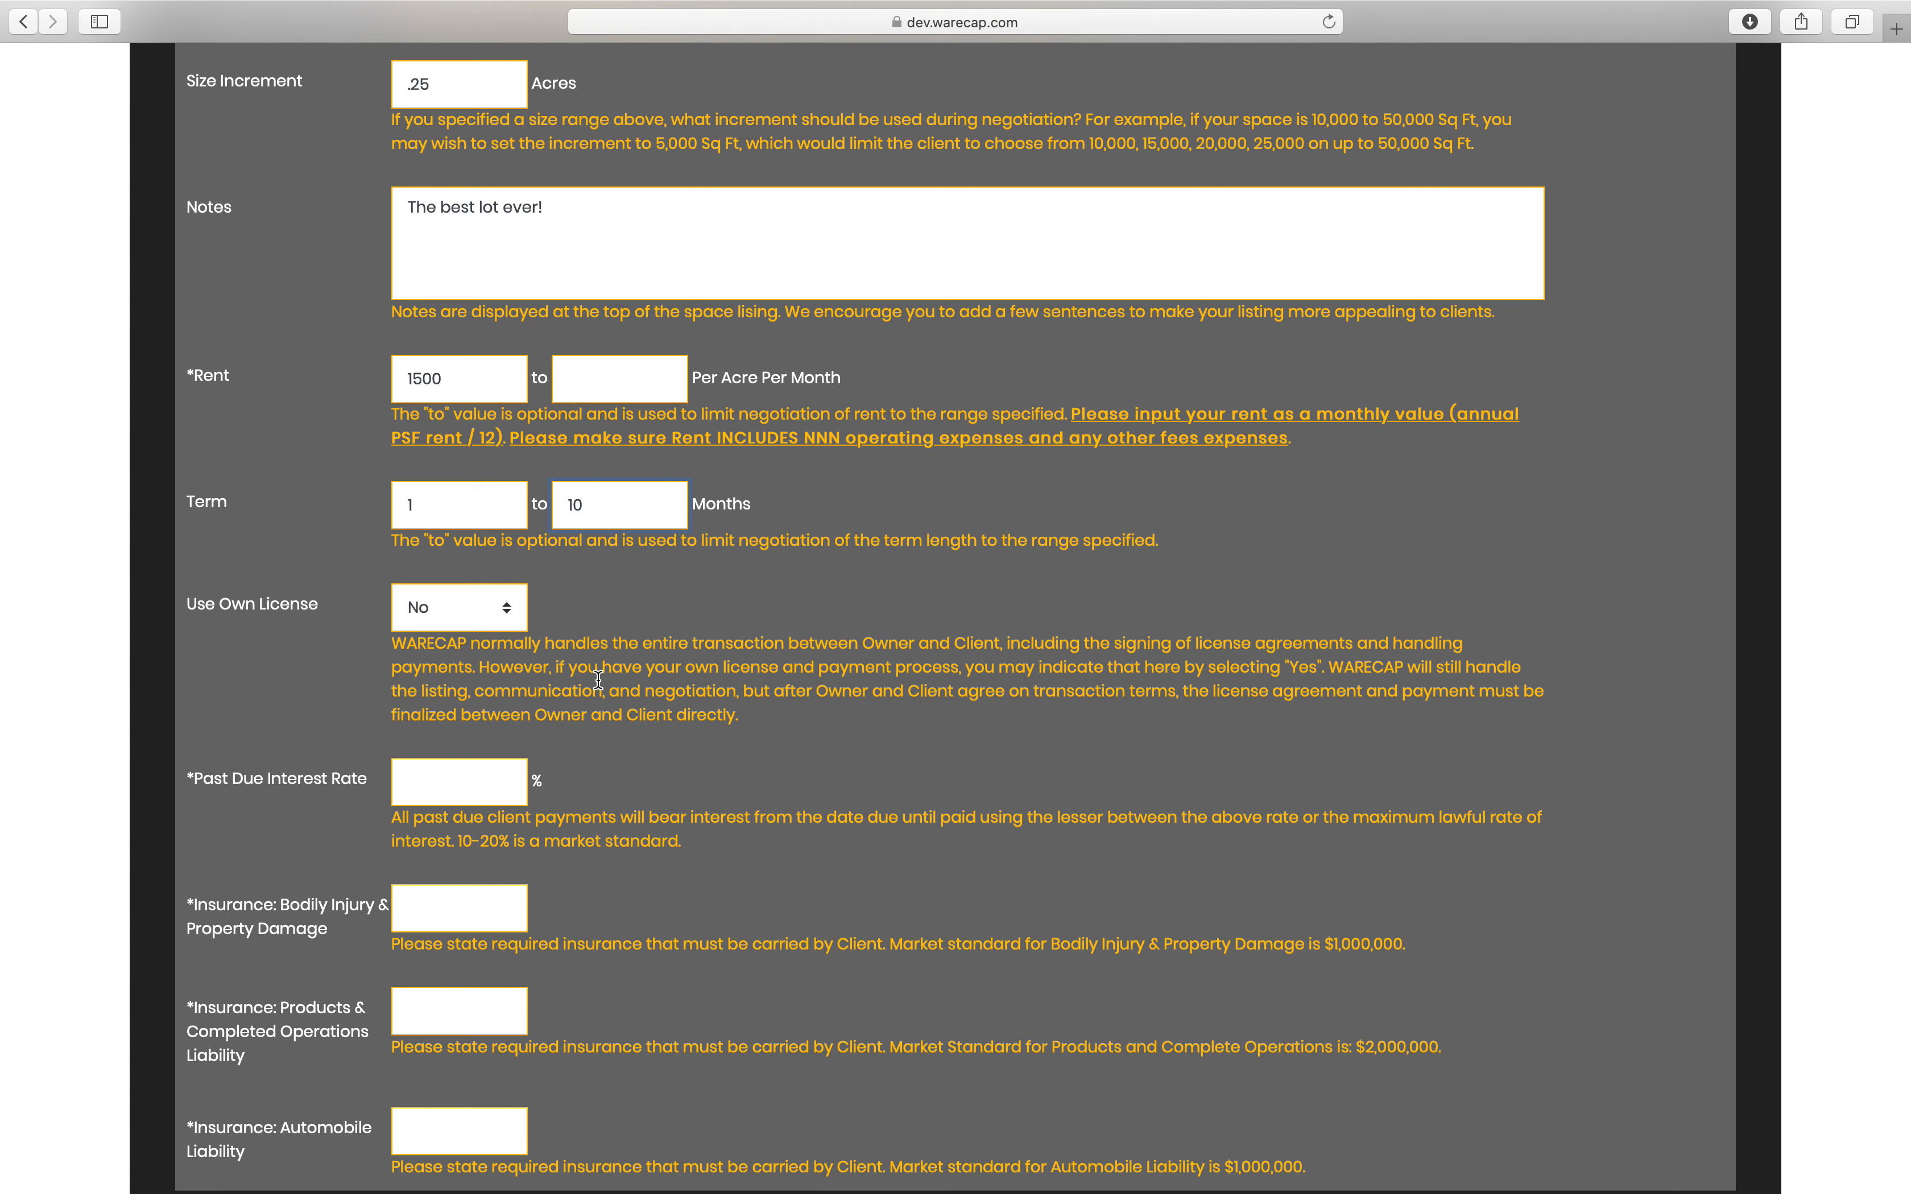
{"action": "left_click", "coordinate": [508, 607]}
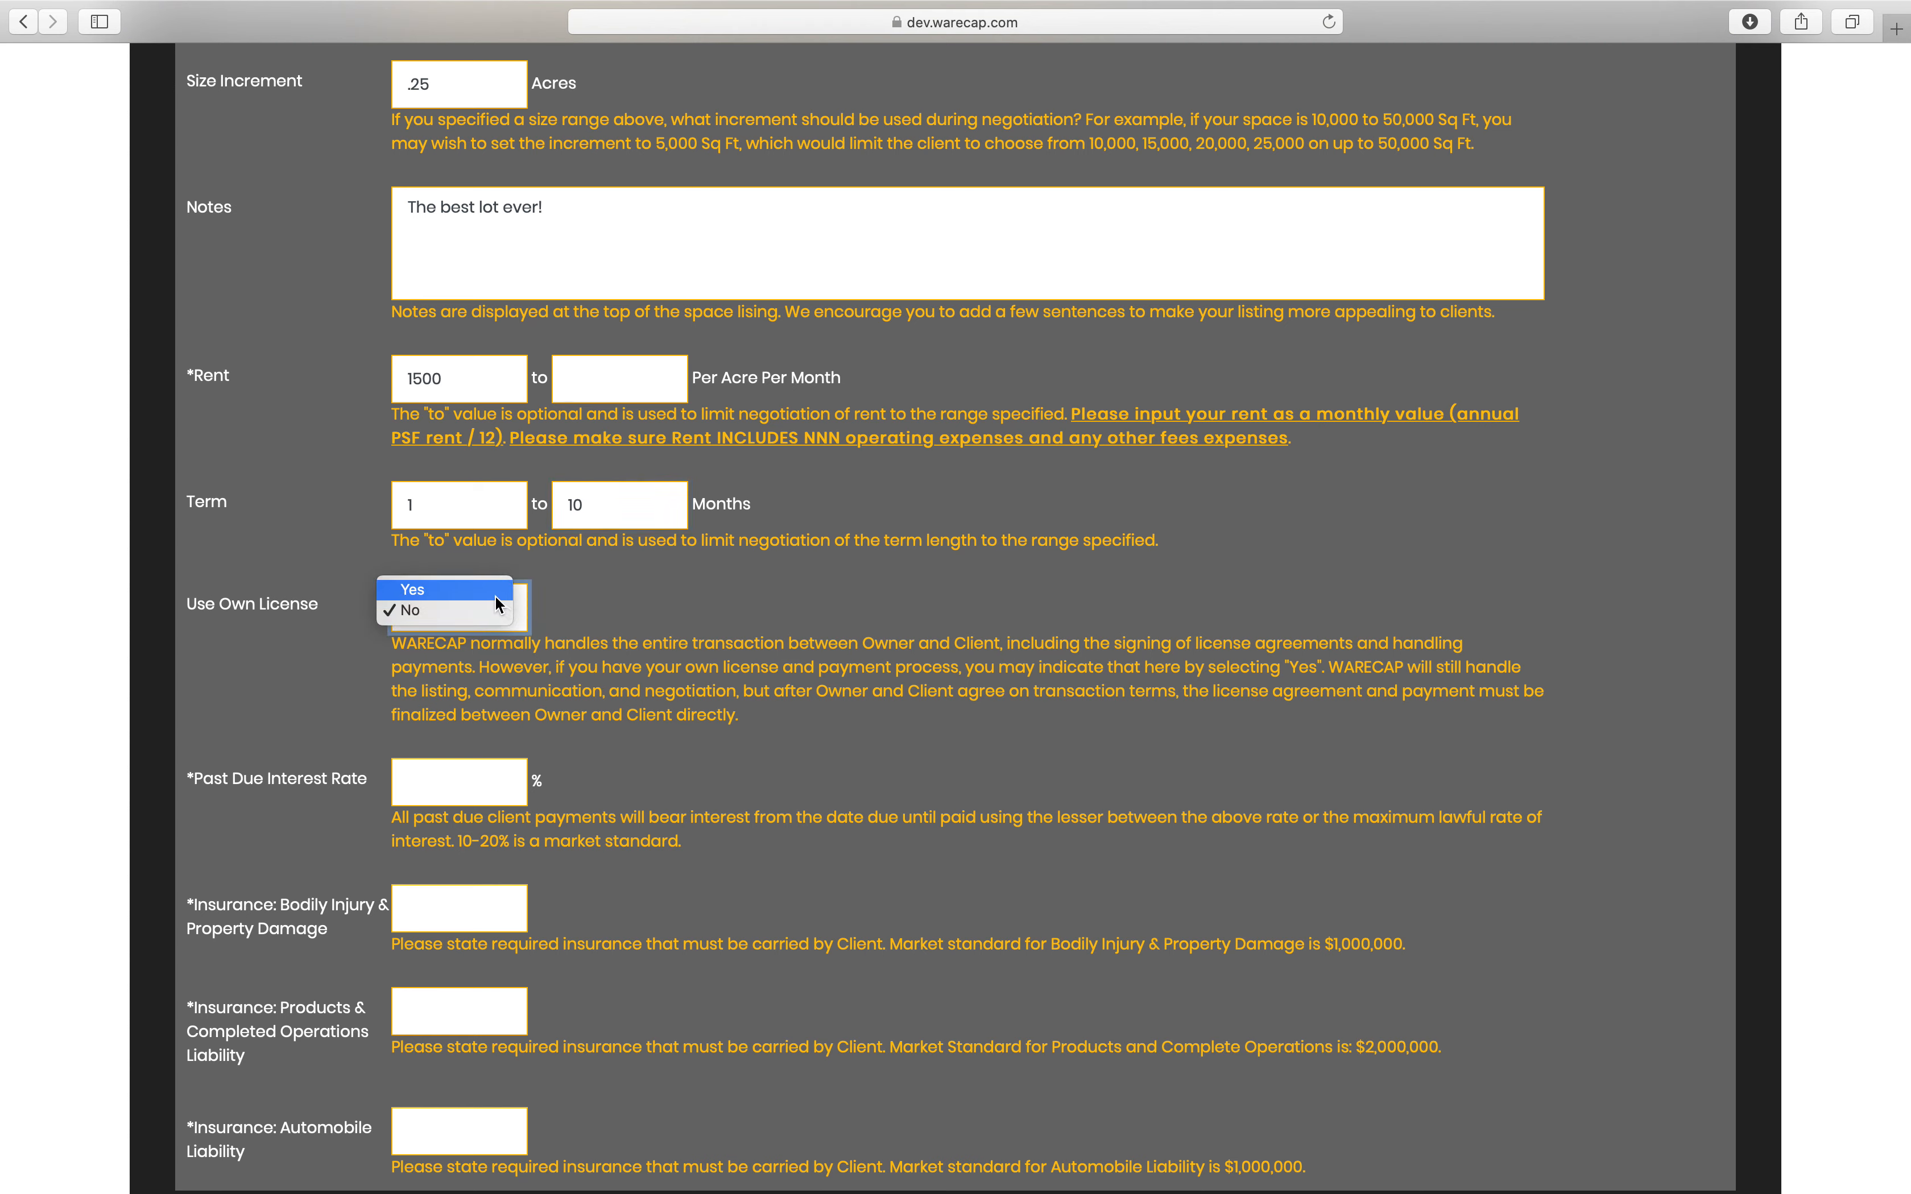
{"action": "left_click", "coordinate": [494, 596]}
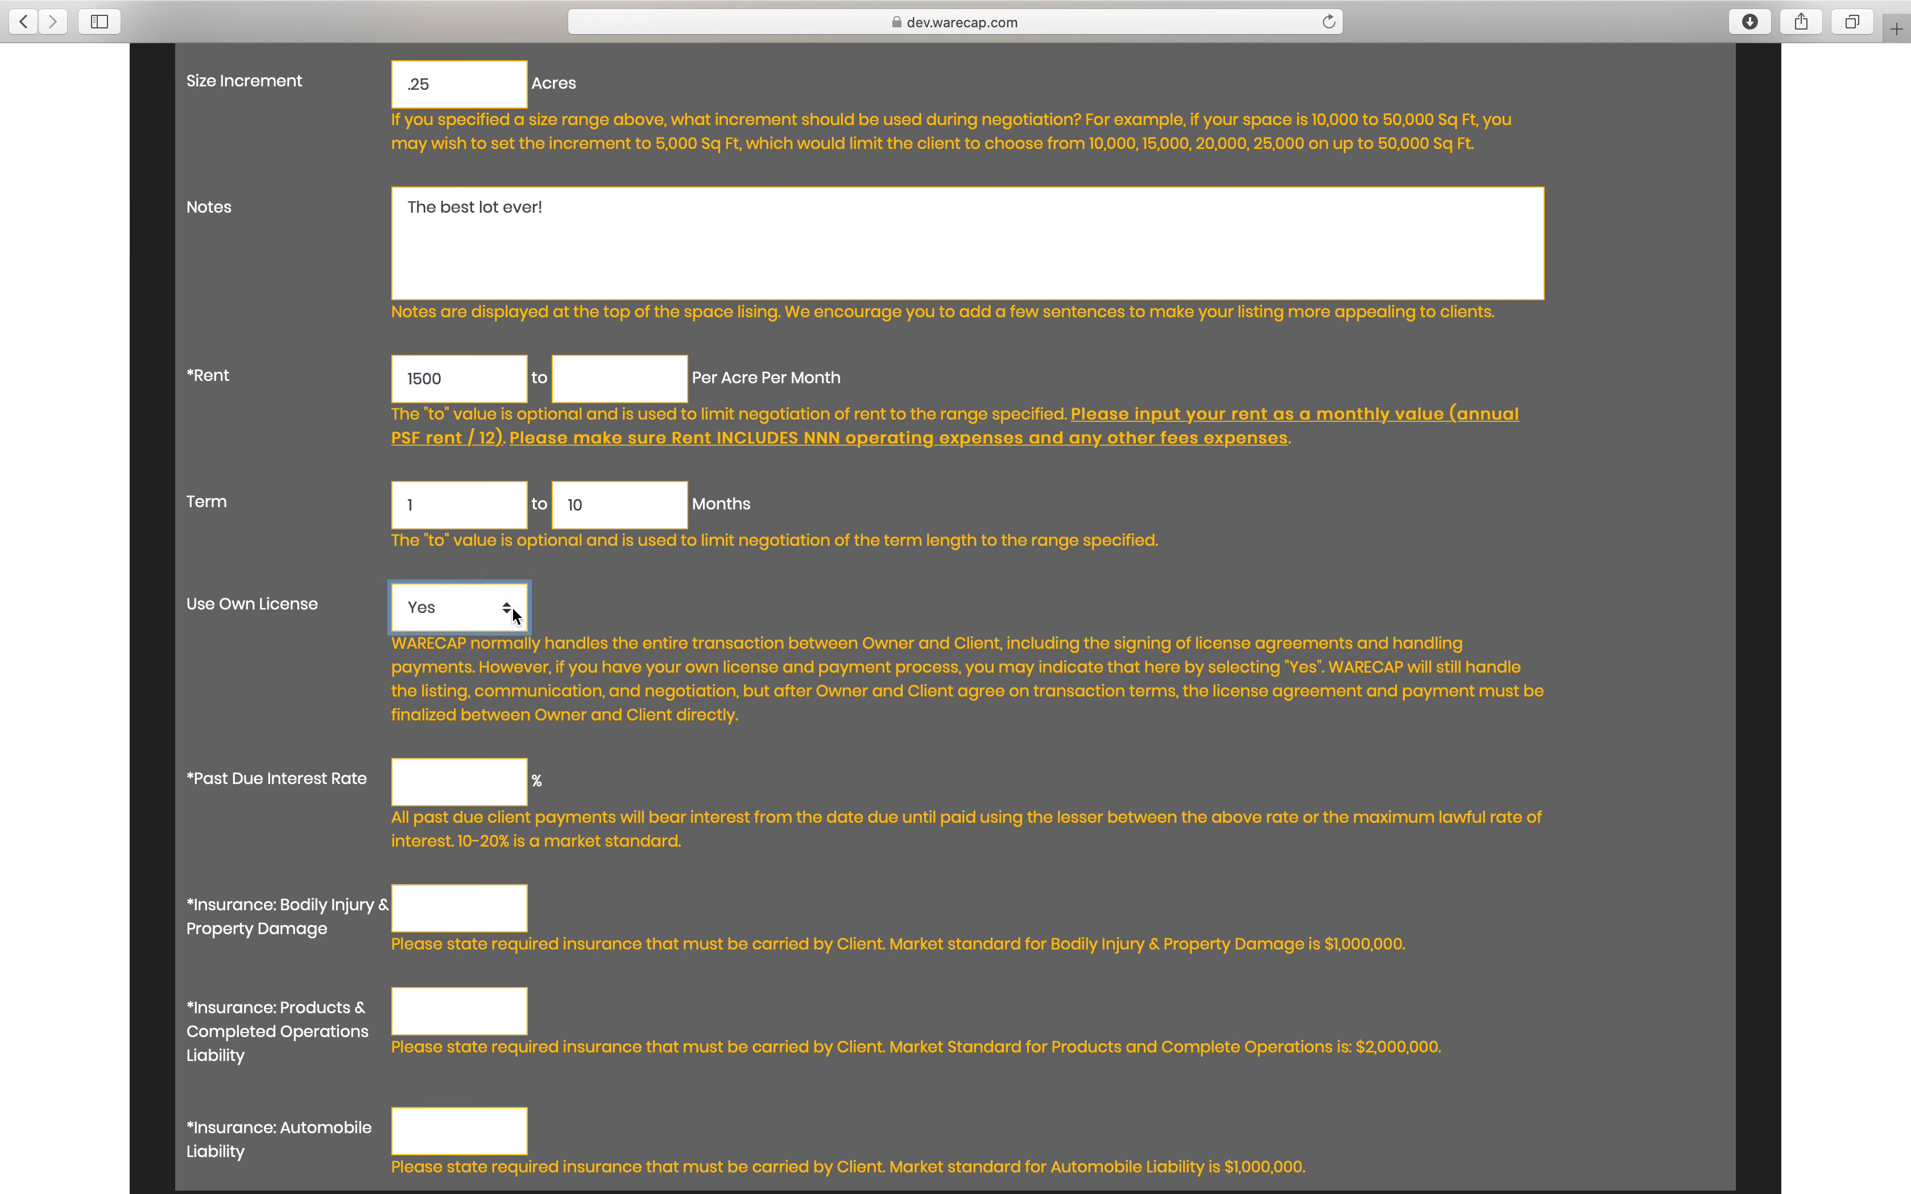
{"action": "left_click", "coordinate": [512, 607]}
{"action": "left_click", "coordinate": [443, 629]}
Set the past due interest rate to 3%
{"action": "scroll", "coordinate": [795, 721], "scroll_direction": "down", "scroll_amount": 5}
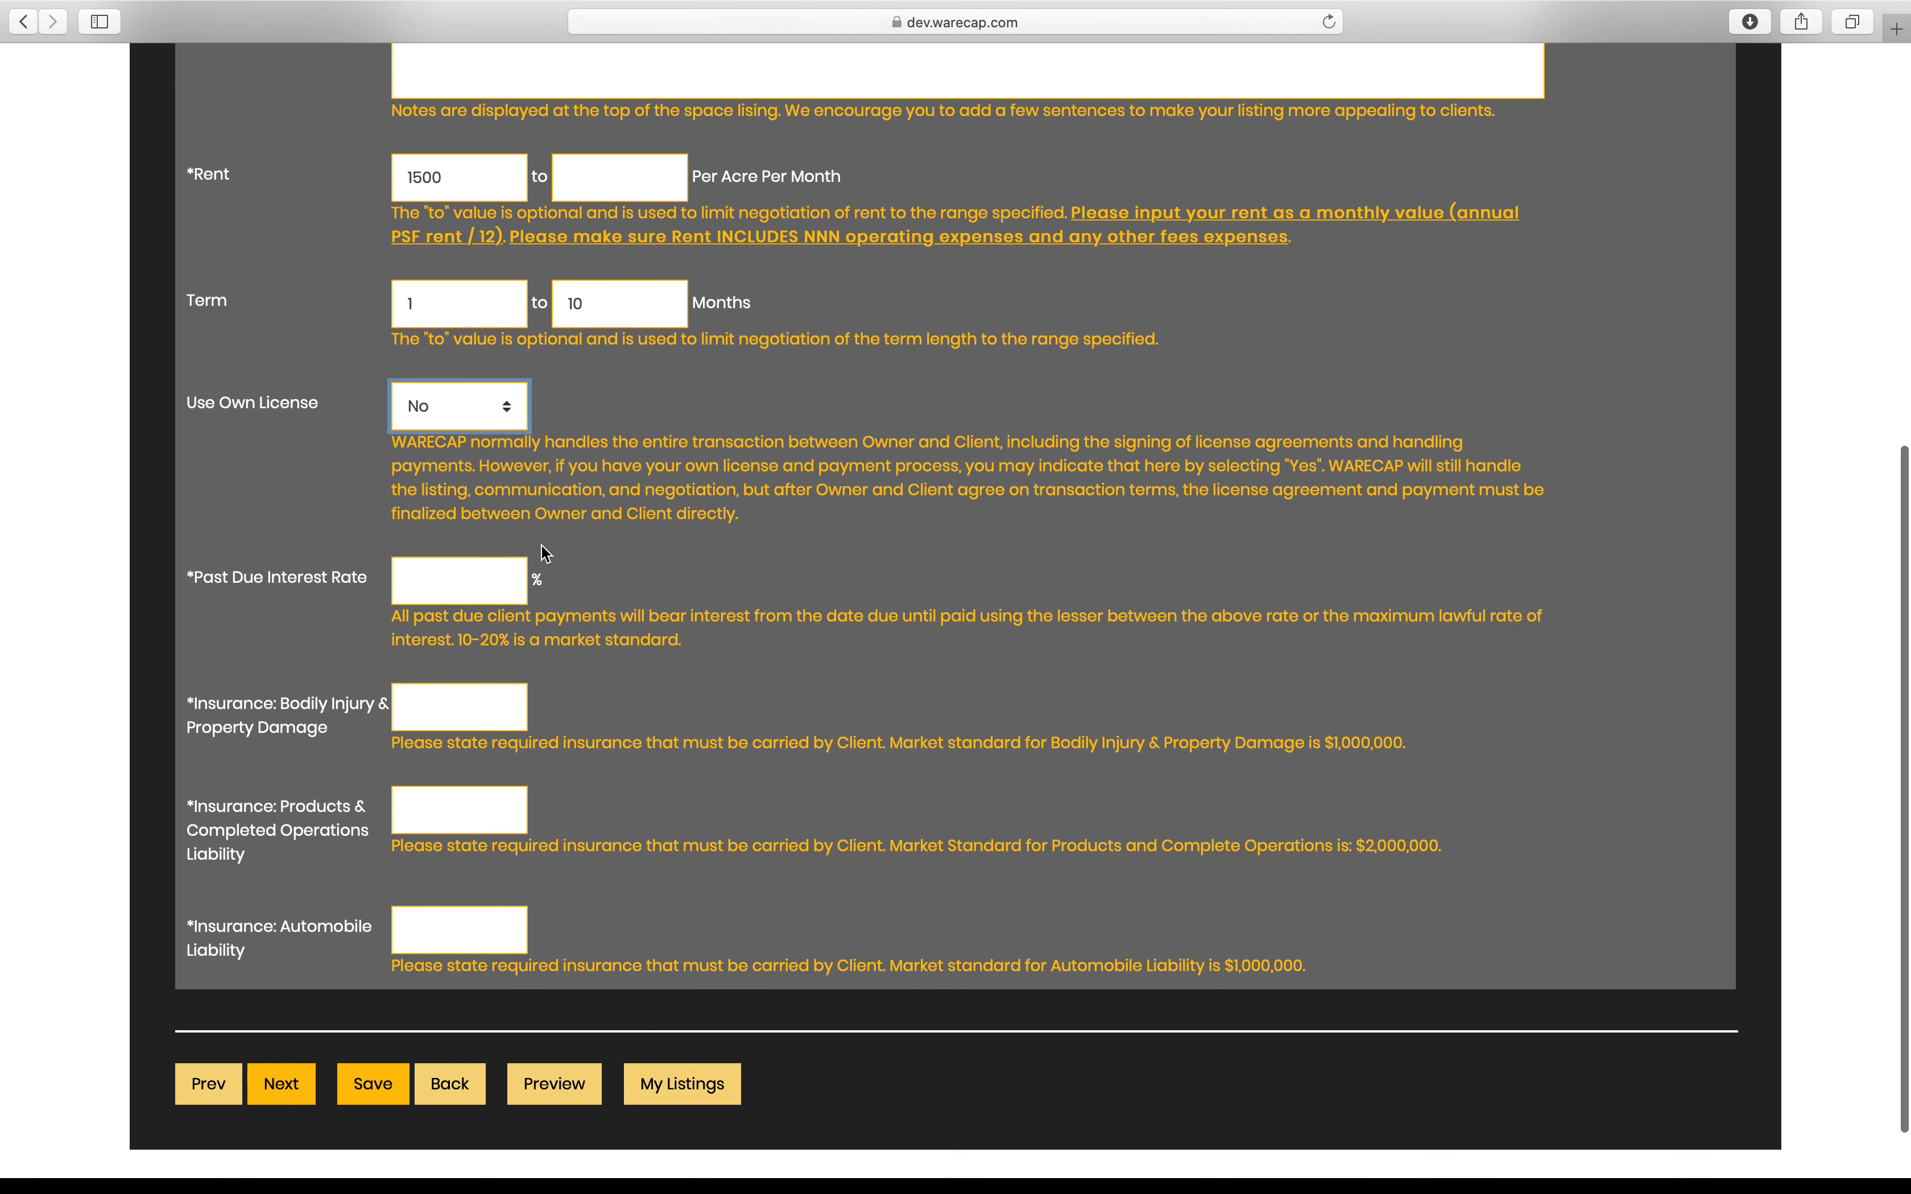
{"action": "left_click", "coordinate": [472, 564]}
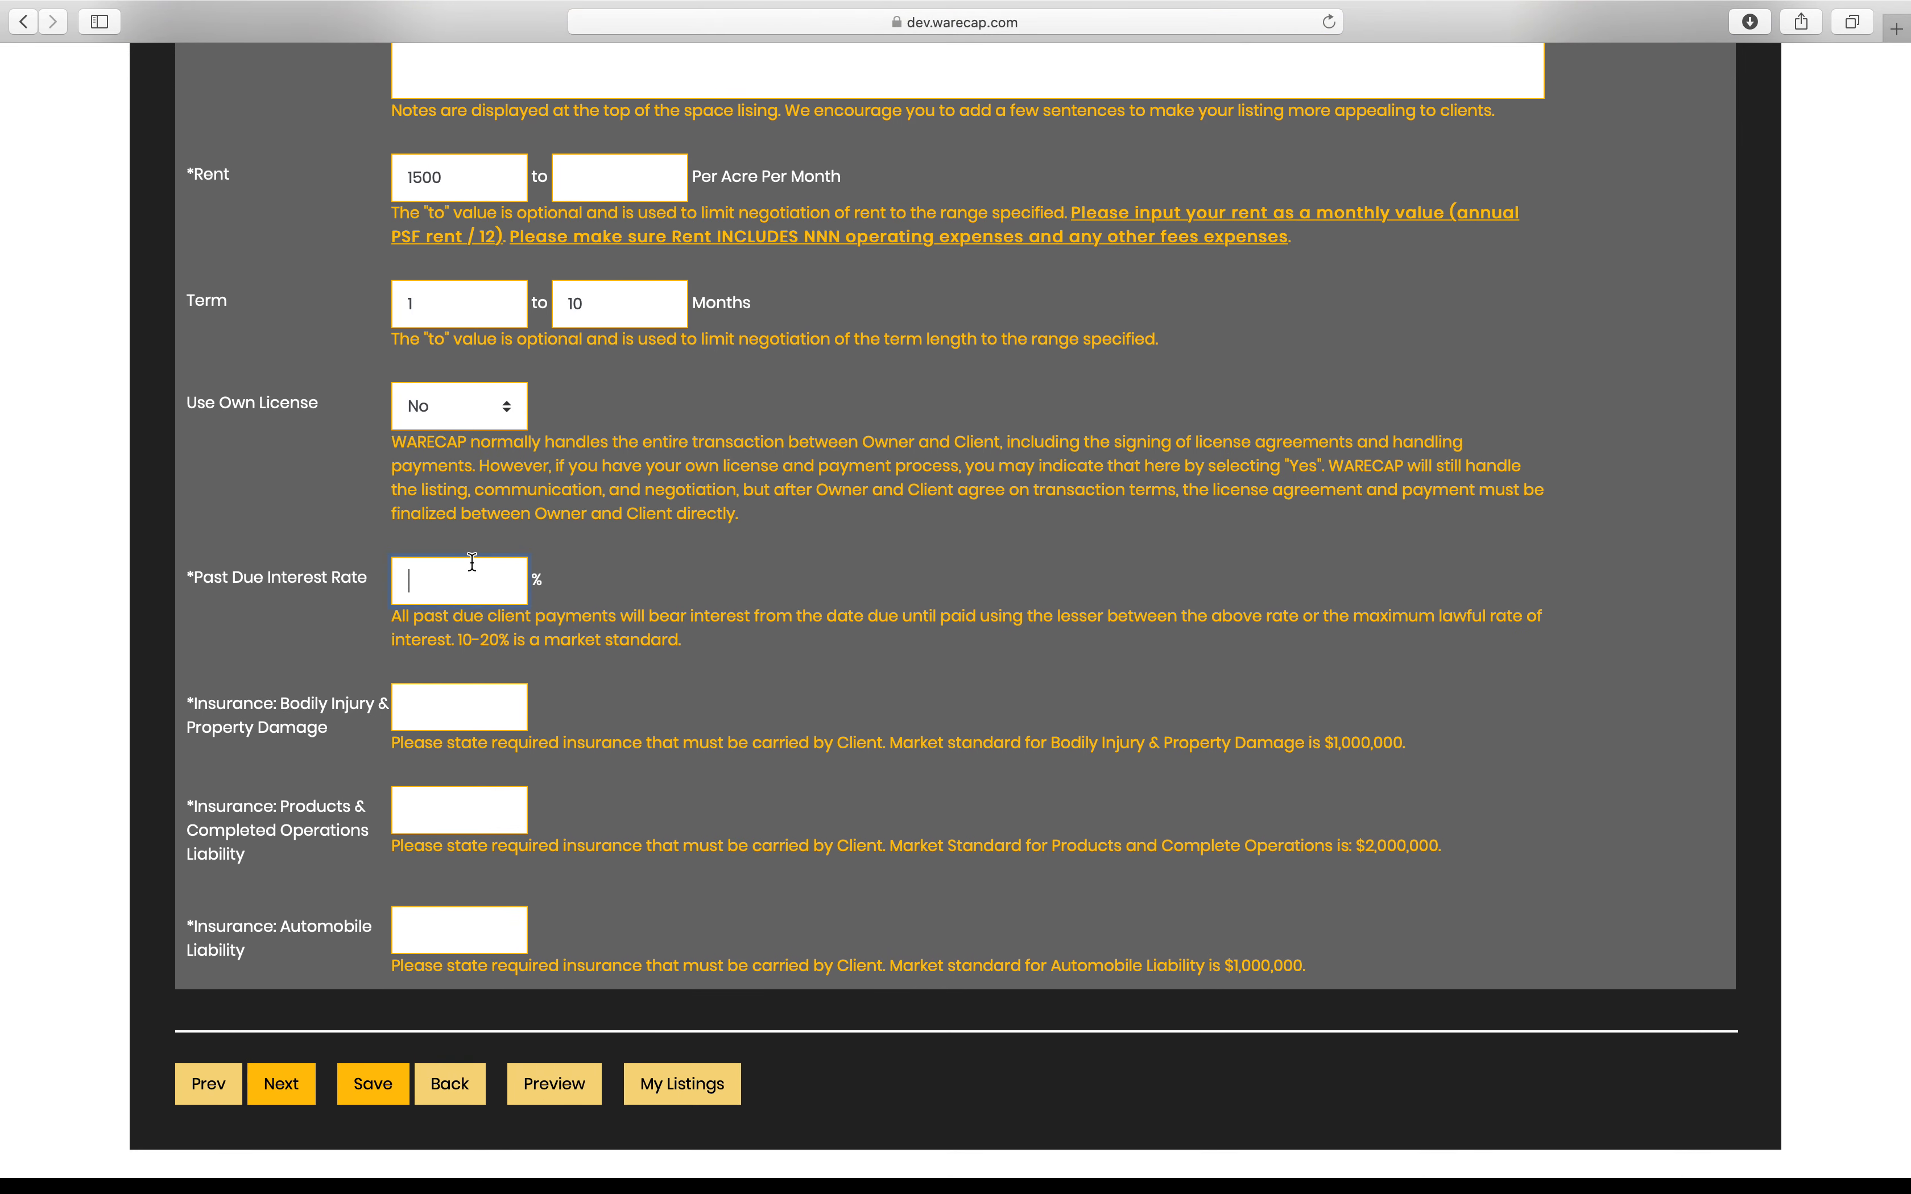
{"action": "type", "text": "3"}
Require insurance of 1000000 for bodily injury, 2000000 for products and completed operations and 1000000 for automobile liability, and continue to Photos / Files
{"action": "left_click", "coordinate": [467, 695]}
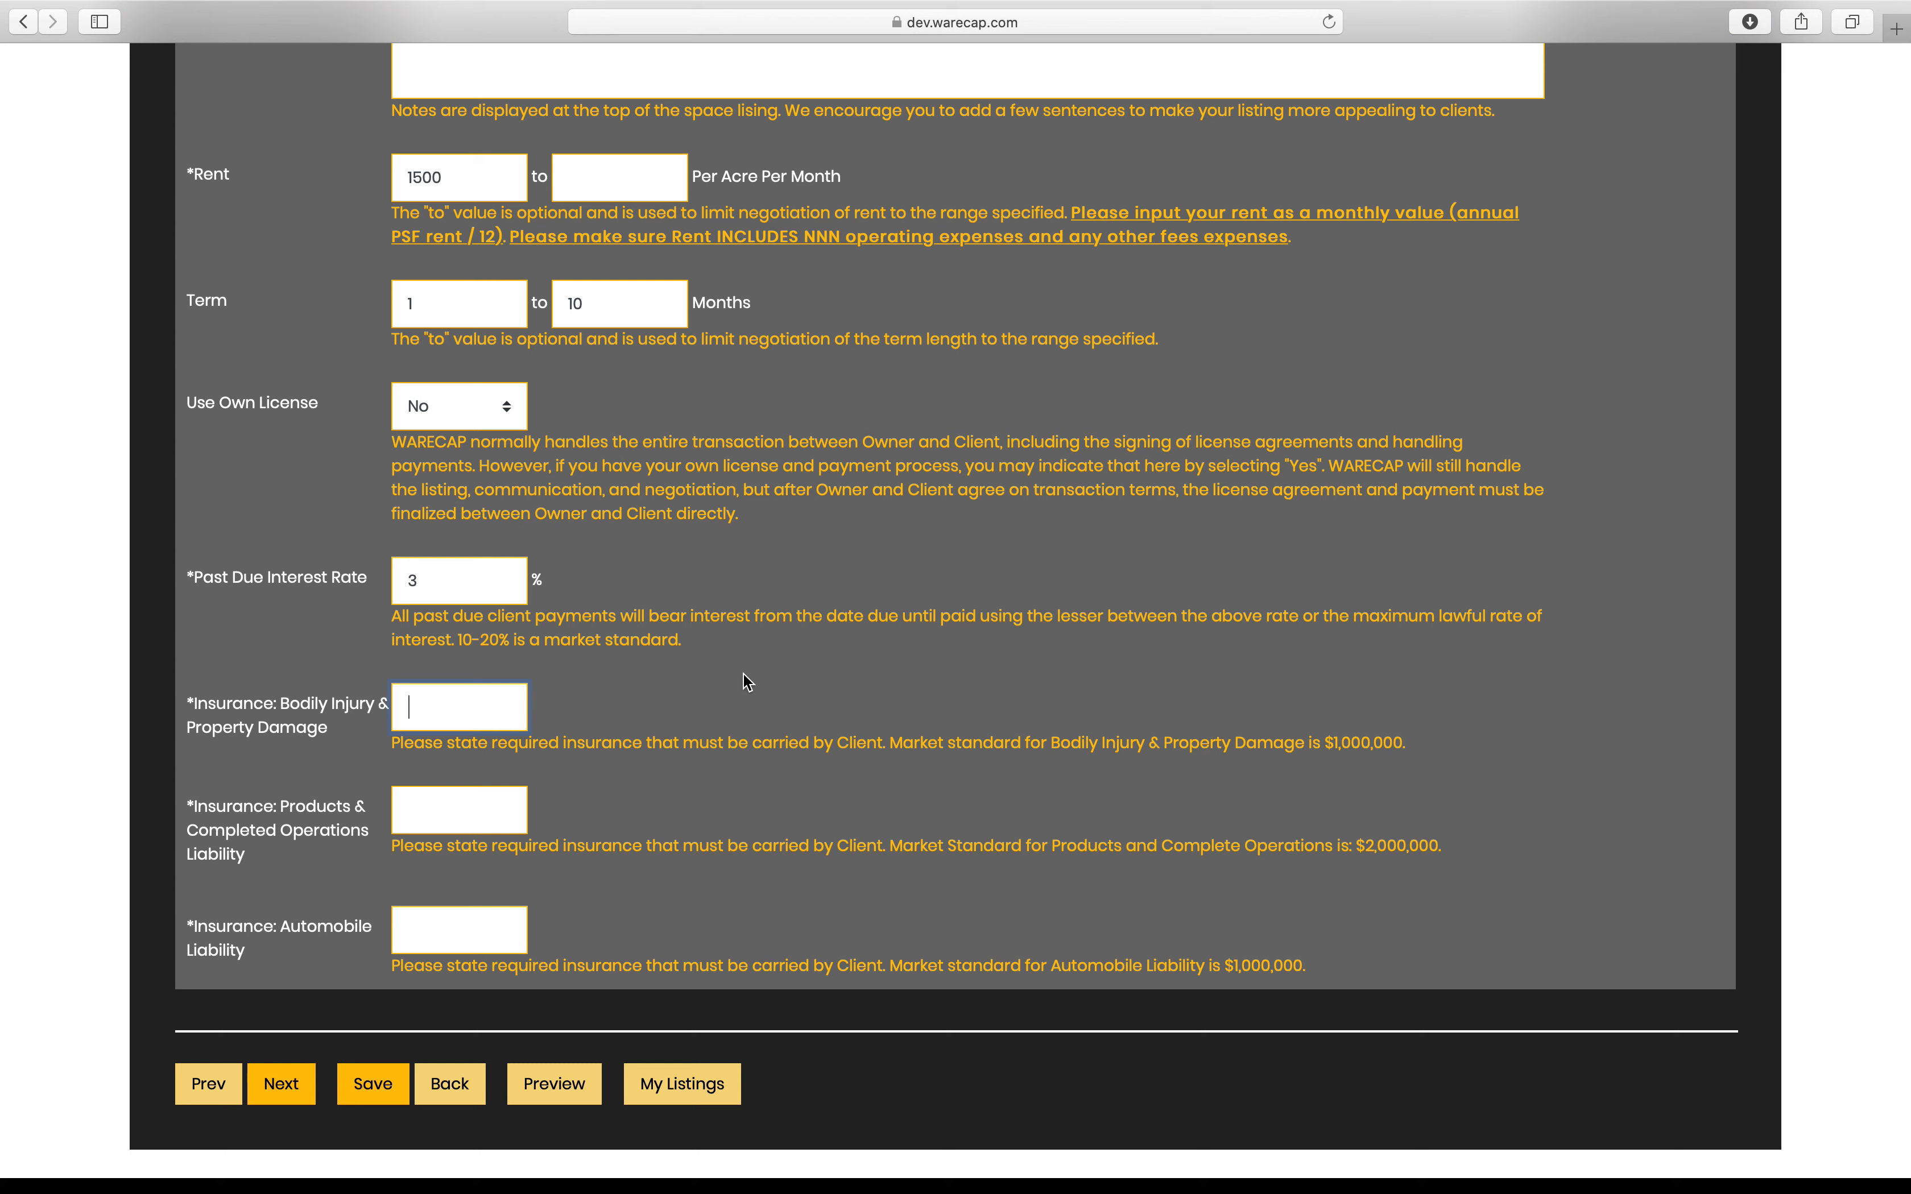
{"action": "type", "text": "1000000"}
{"action": "left_click", "coordinate": [484, 805]}
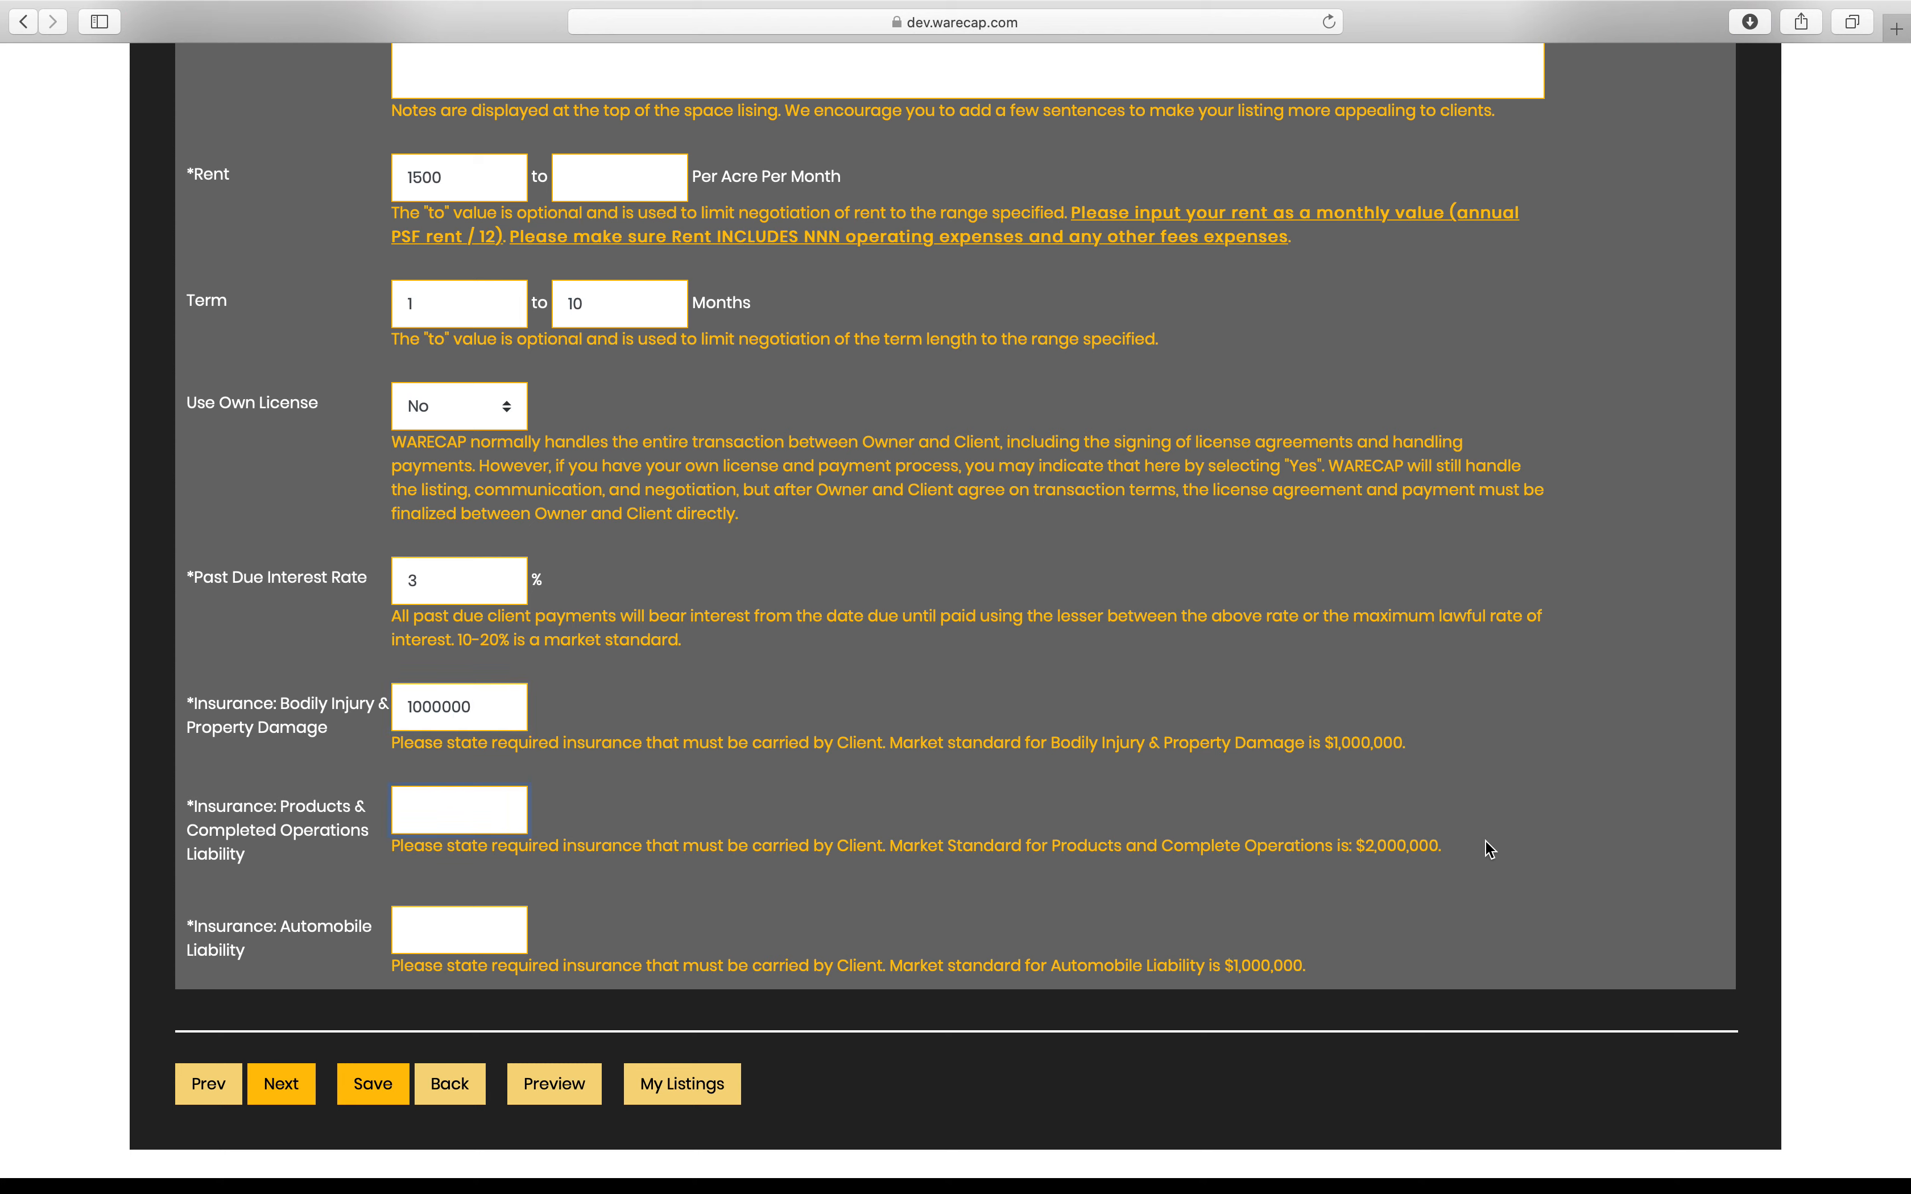
{"action": "type", "text": "2000000"}
{"action": "key", "text": "Tab"}
{"action": "type", "text": "1000000"}
{"action": "left_click", "coordinate": [299, 1082]}
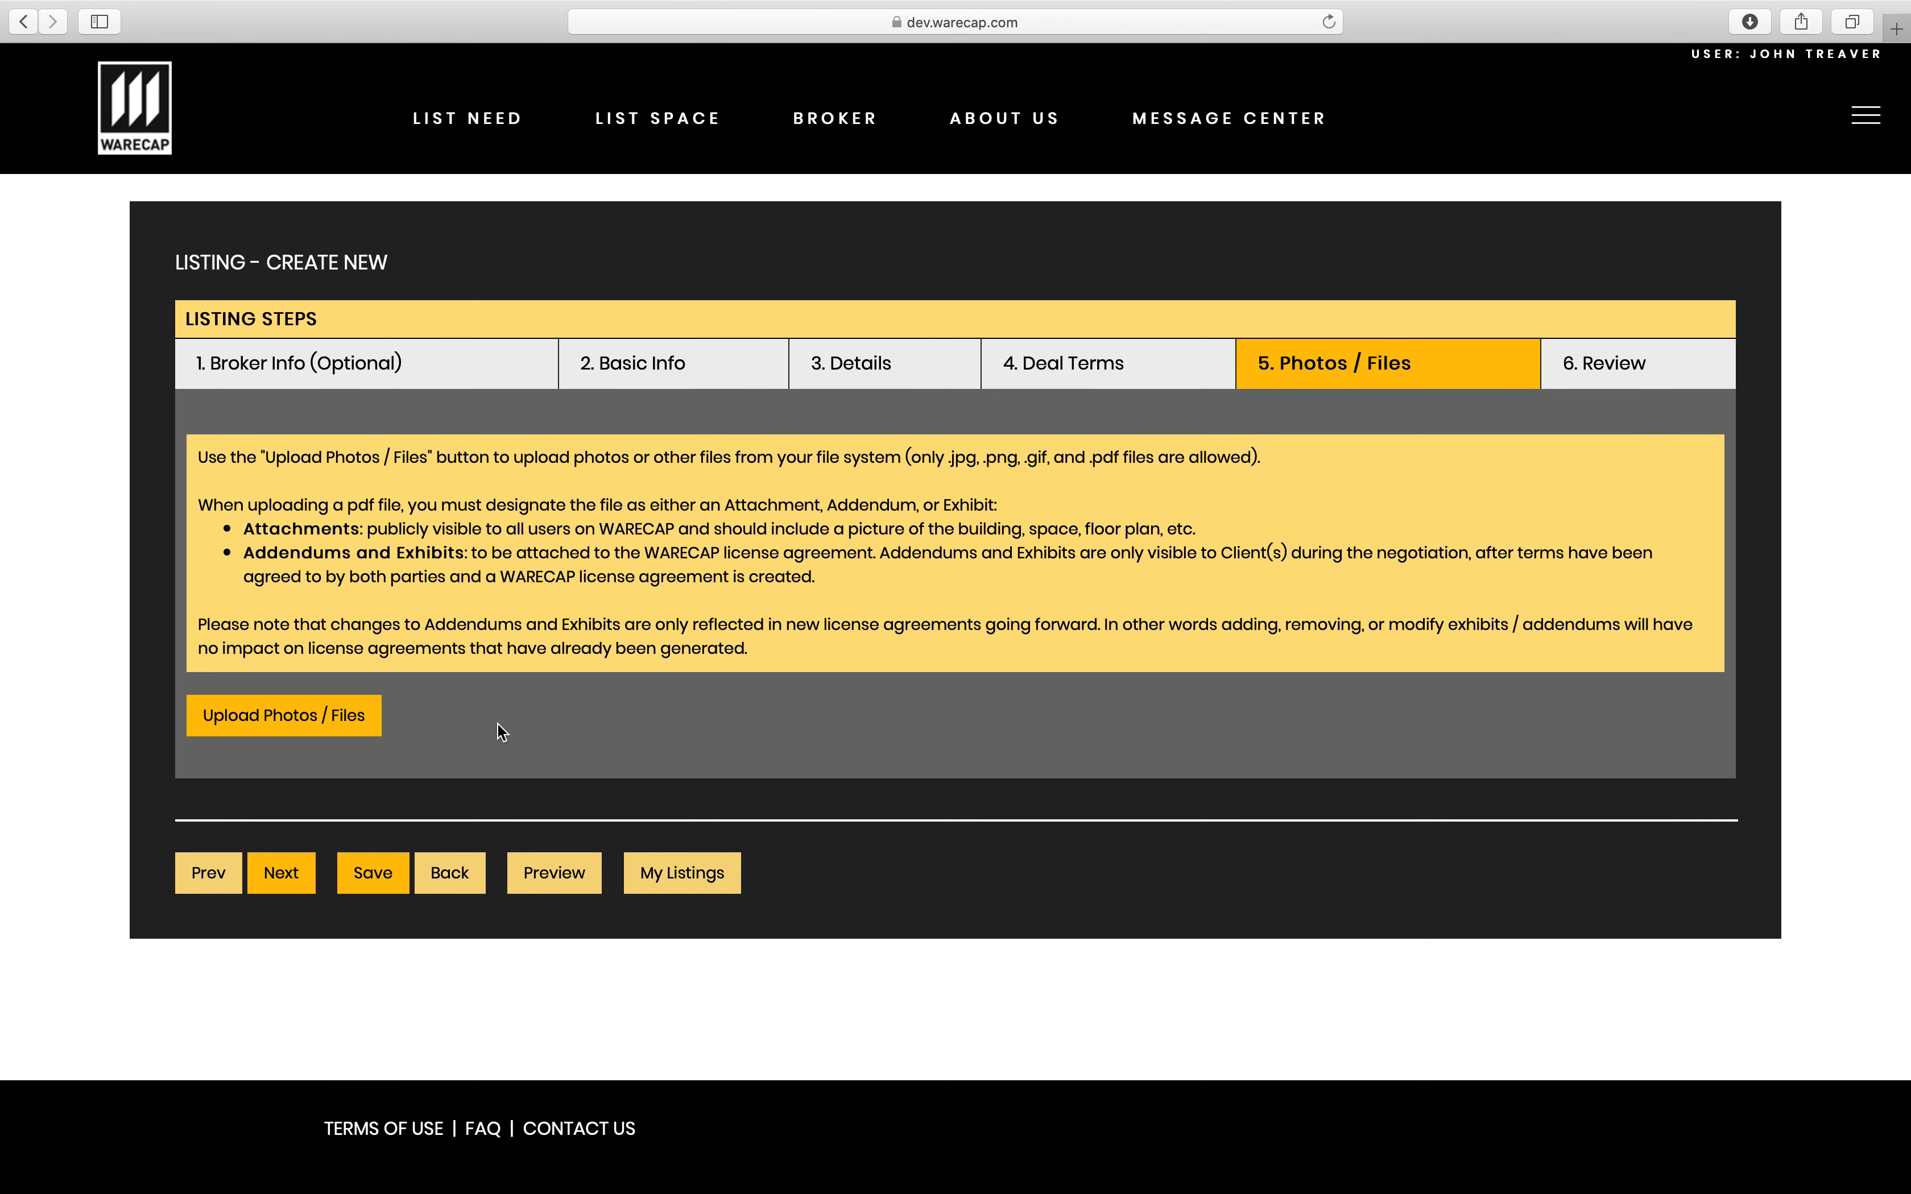
Upload the Aerial 2 photo from the Property Photo folder inside WARECAP (Box) to the listing
{"action": "left_click", "coordinate": [308, 720]}
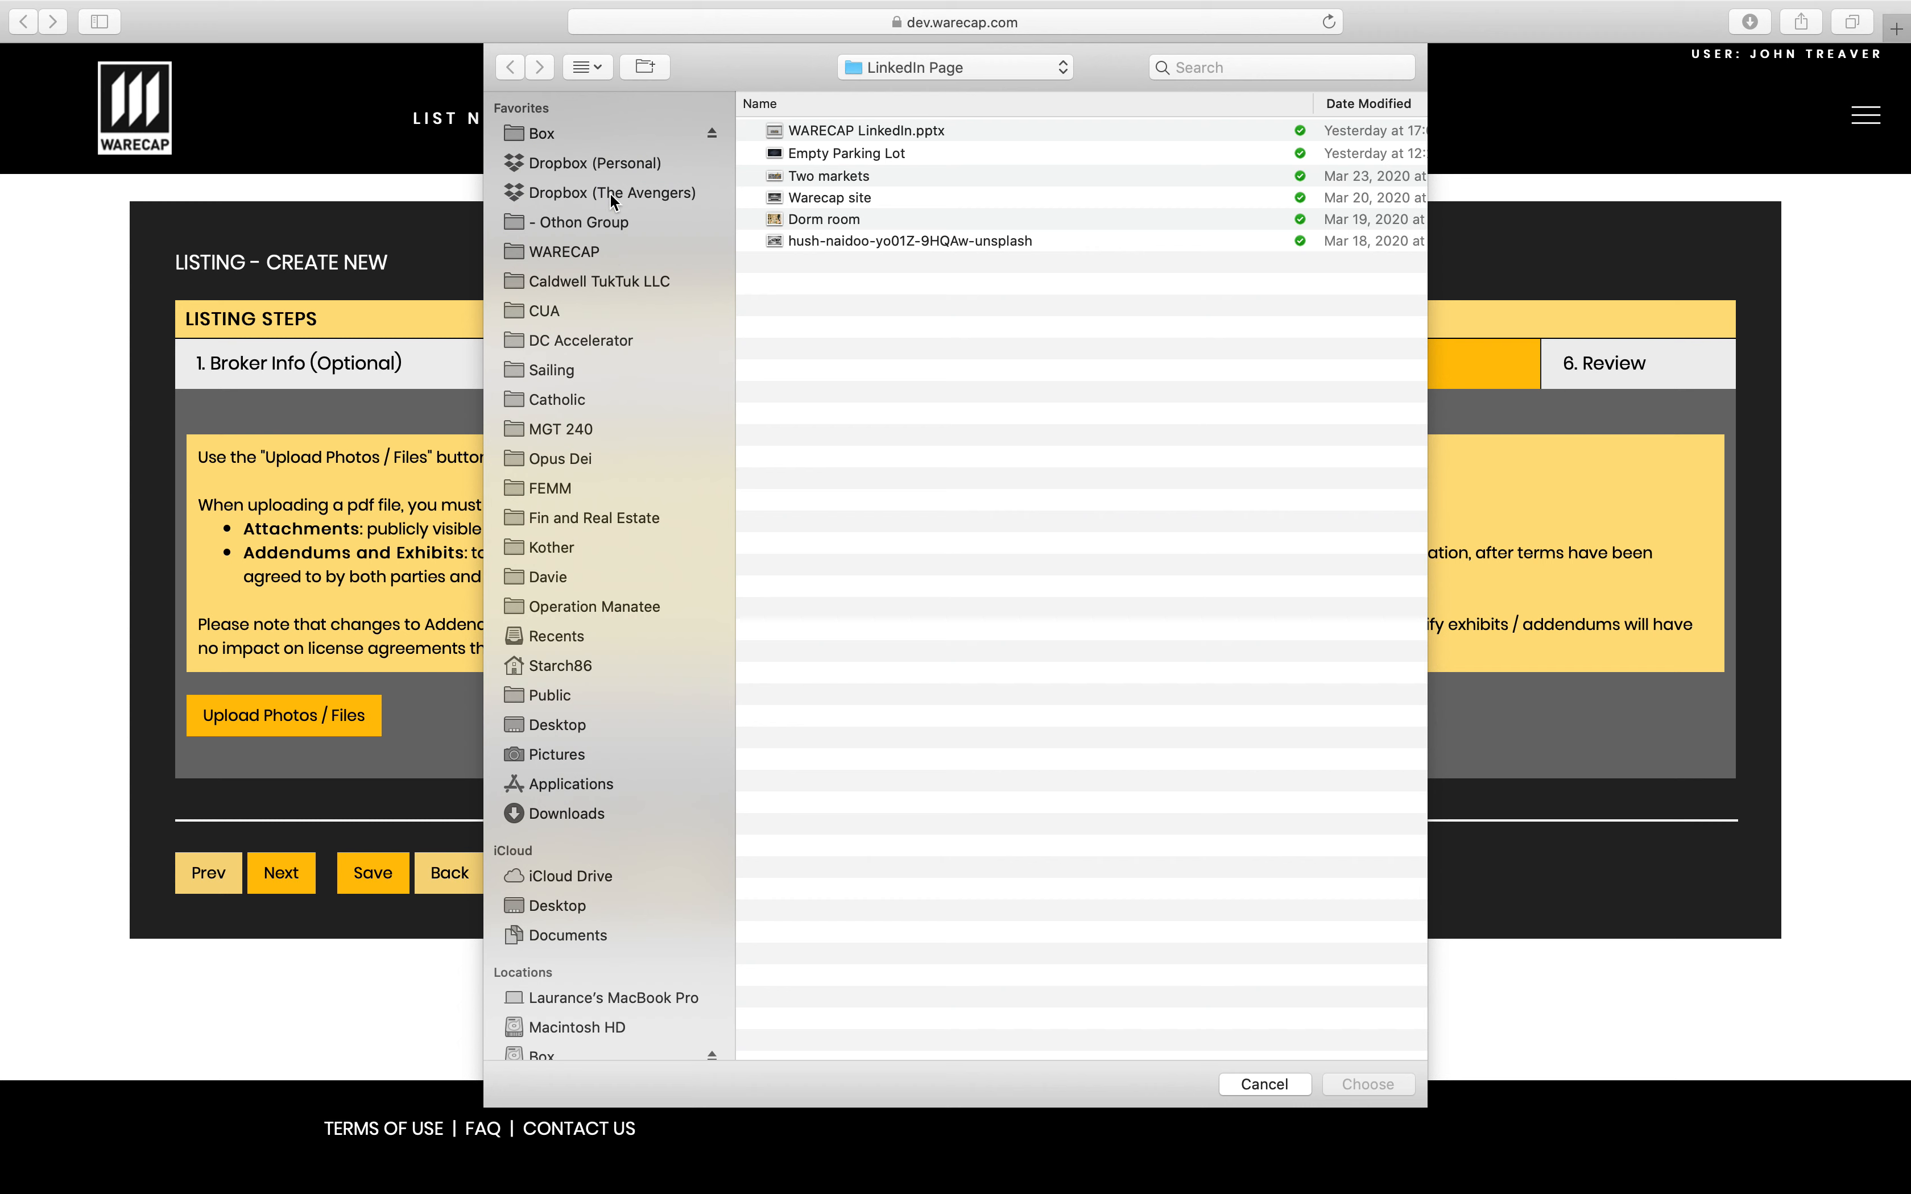
{"action": "left_click", "coordinate": [571, 132]}
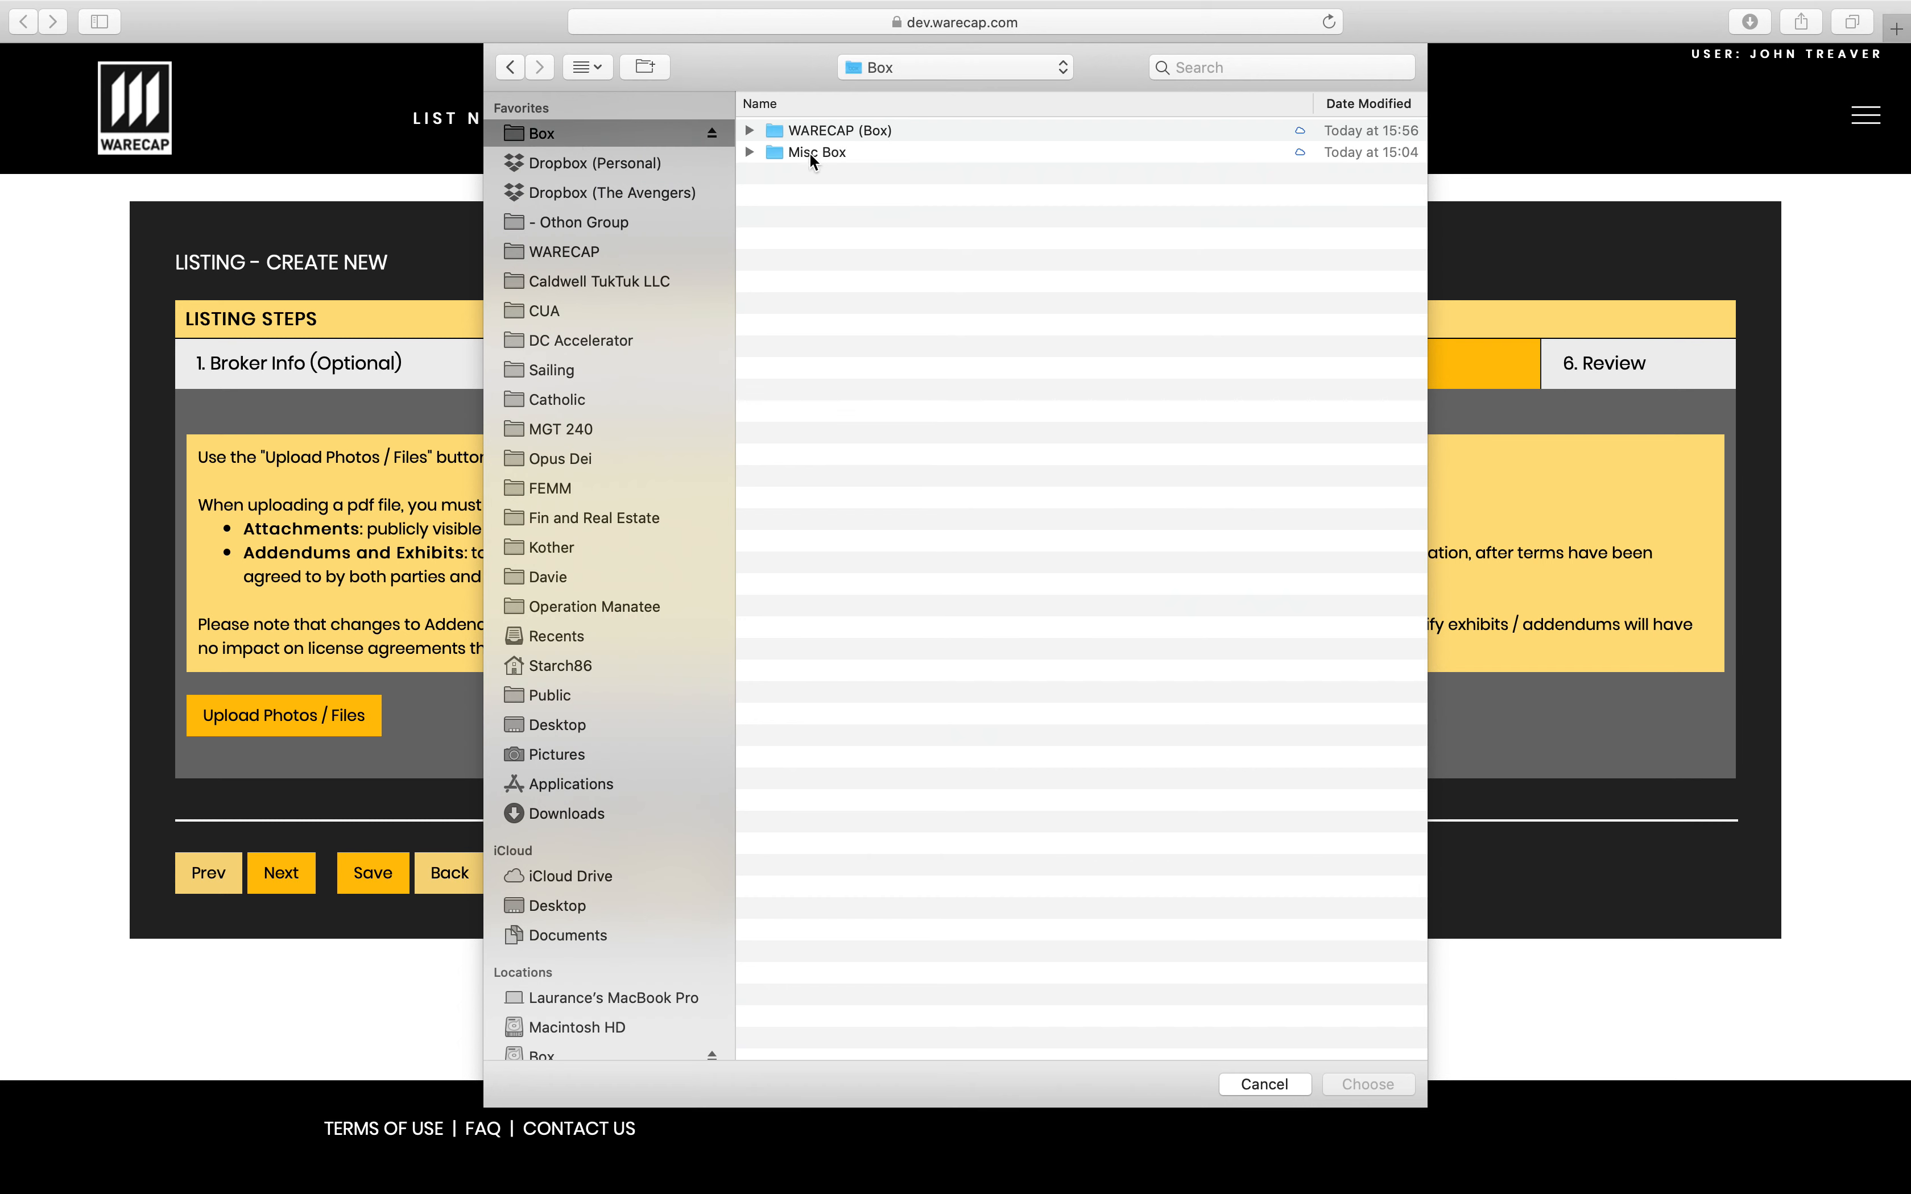
{"action": "double_click", "coordinate": [810, 131]}
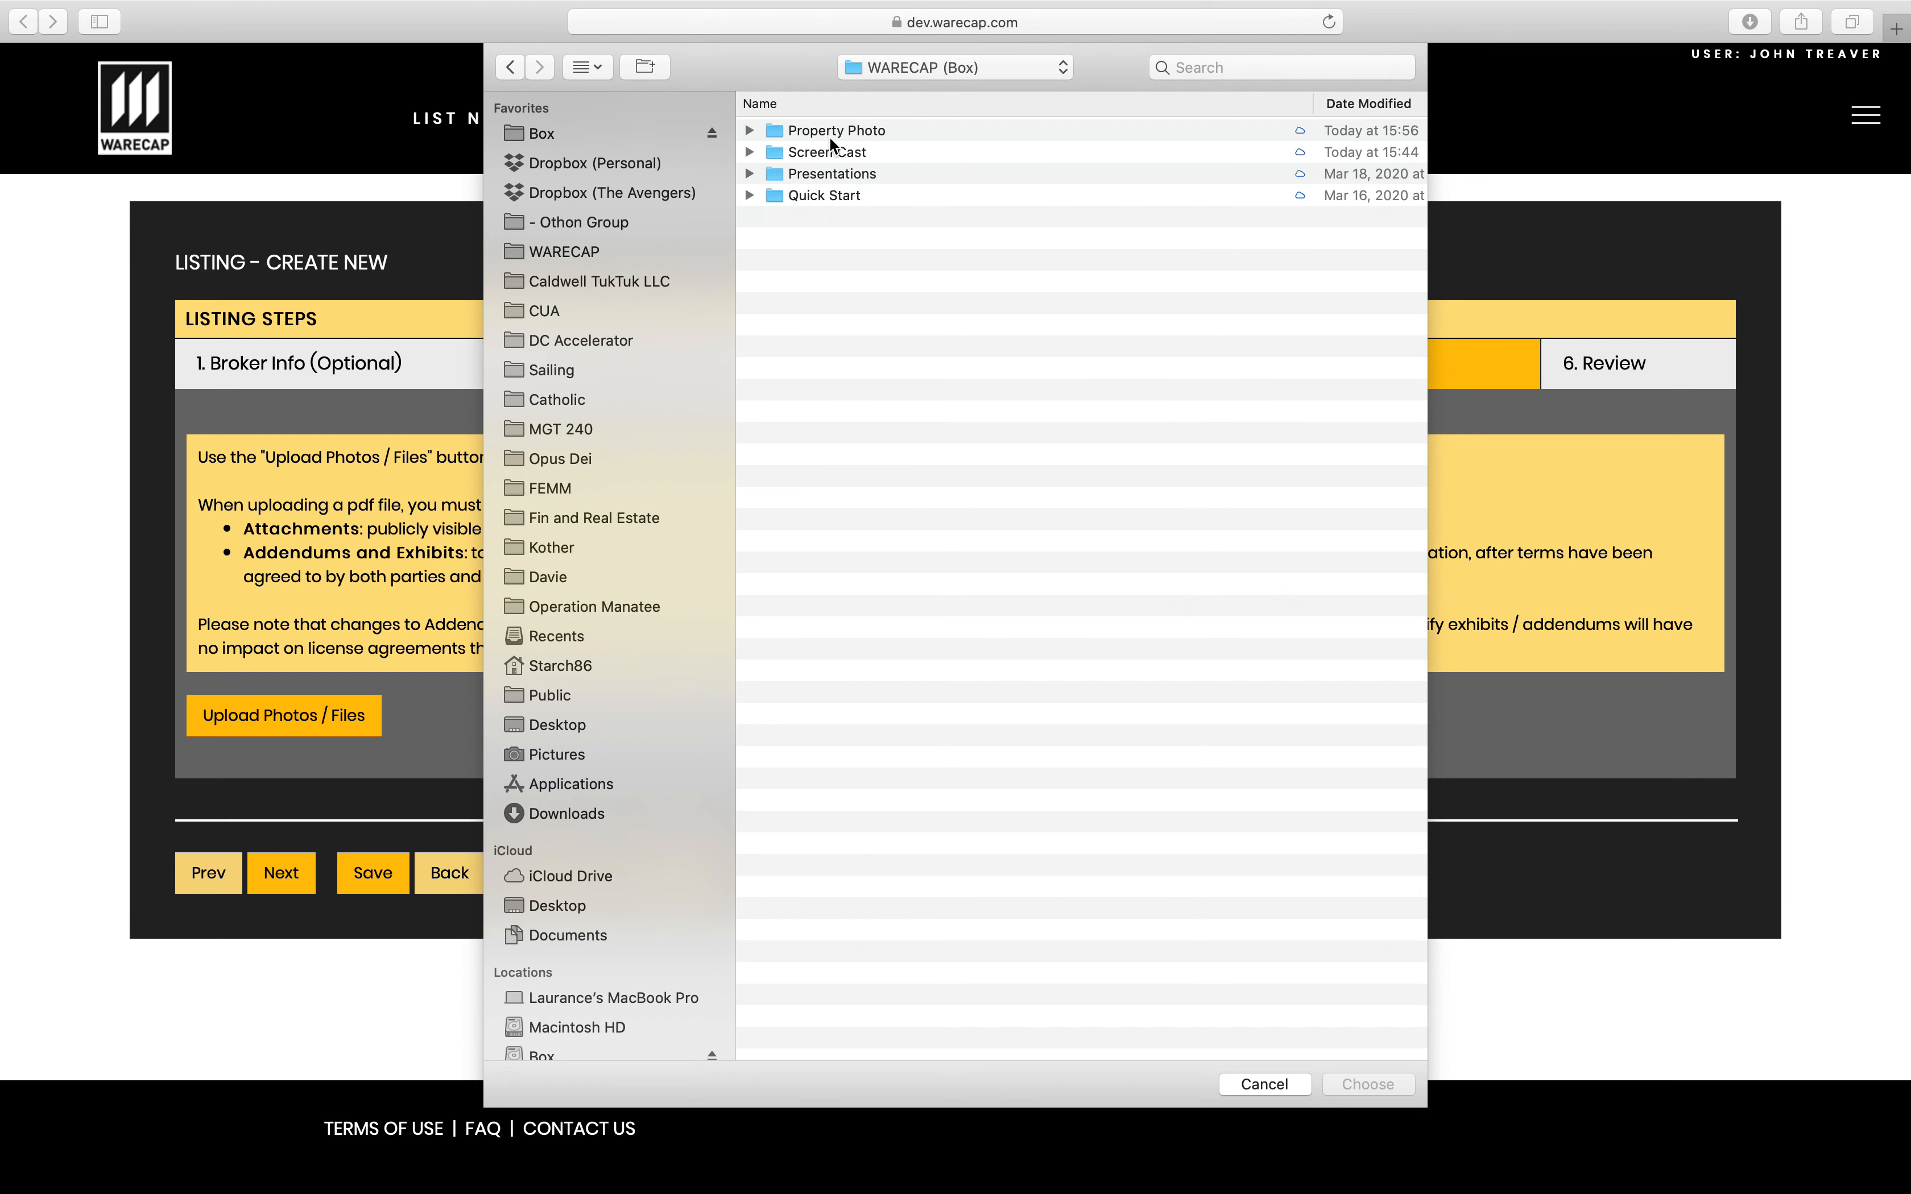
{"action": "double_click", "coordinate": [828, 132]}
{"action": "left_click", "coordinate": [819, 133]}
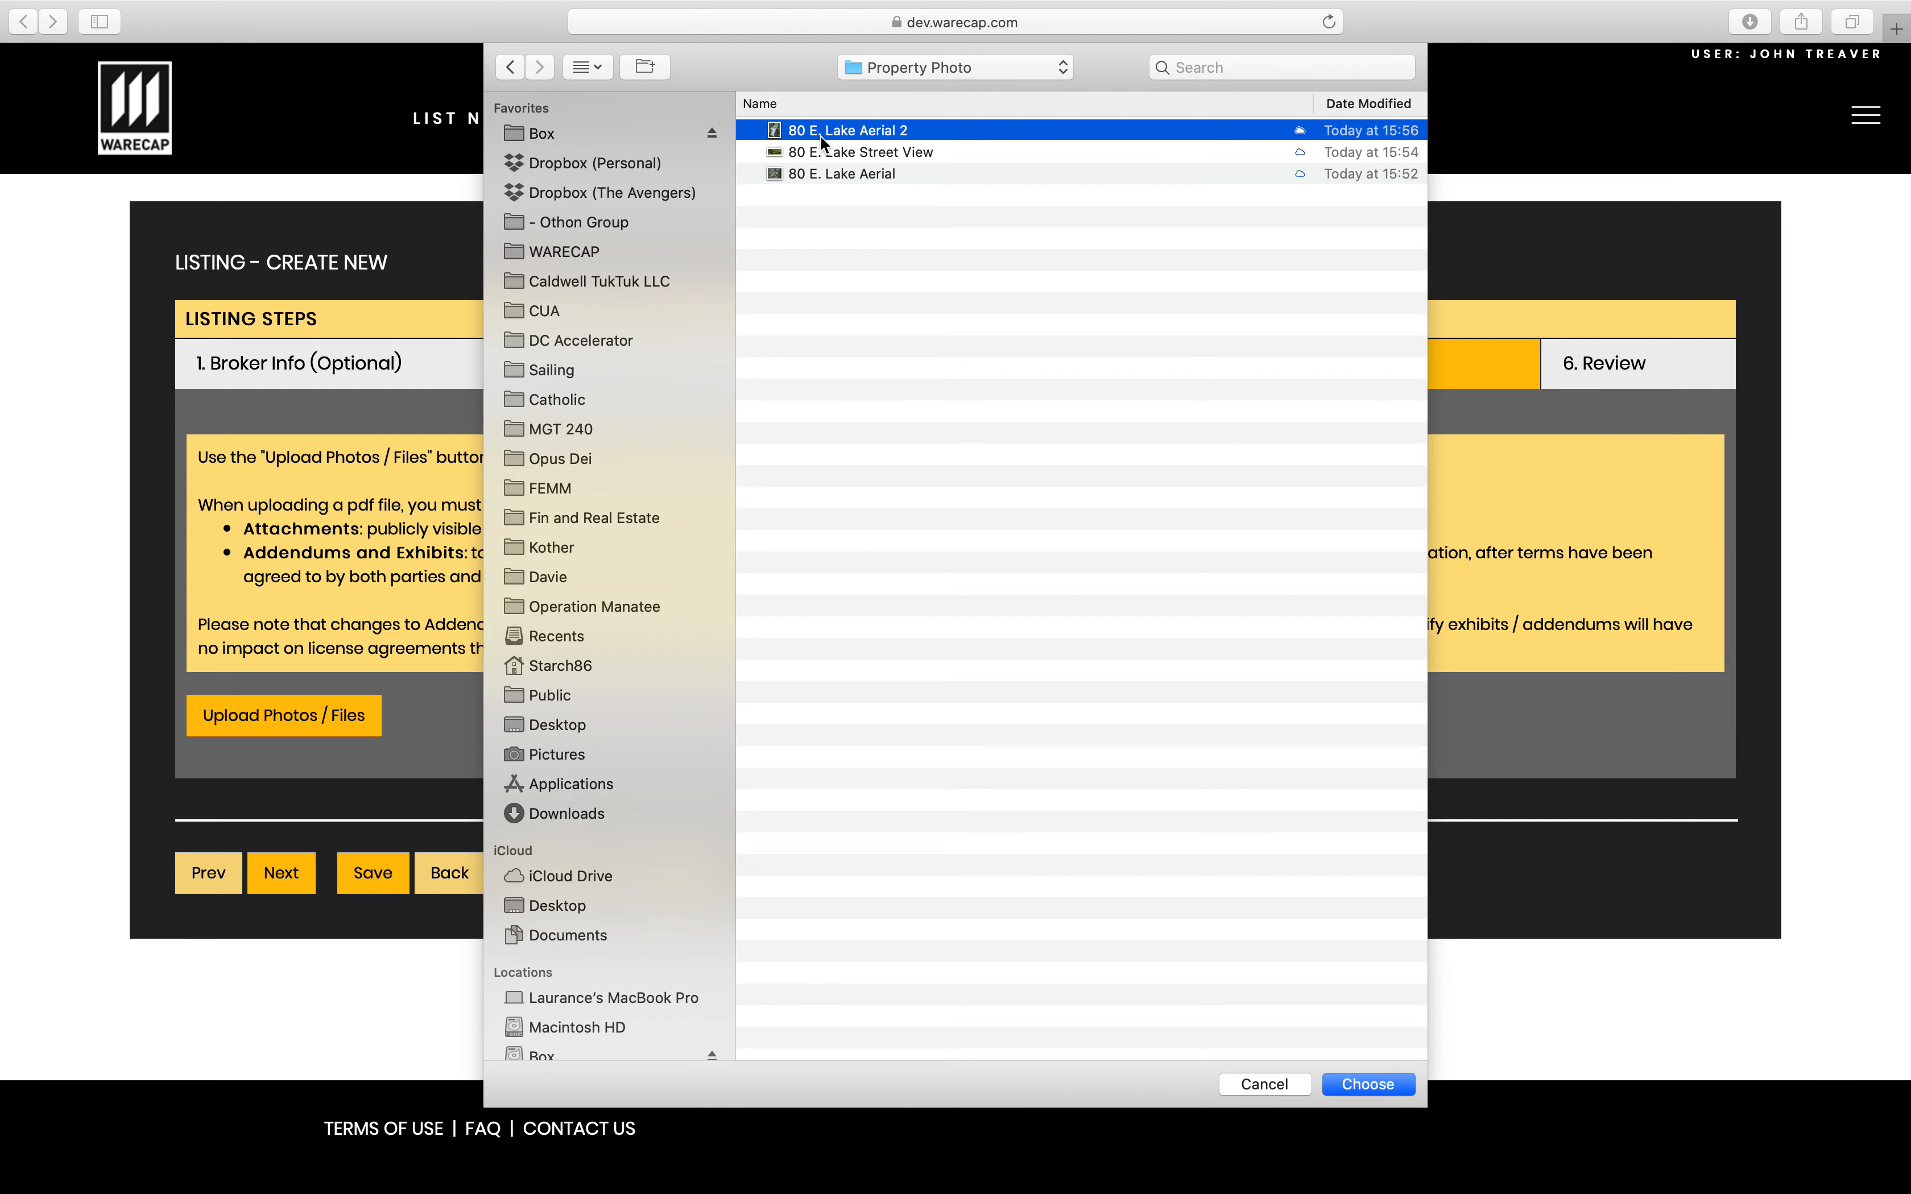
{"action": "left_click", "coordinate": [1372, 1085]}
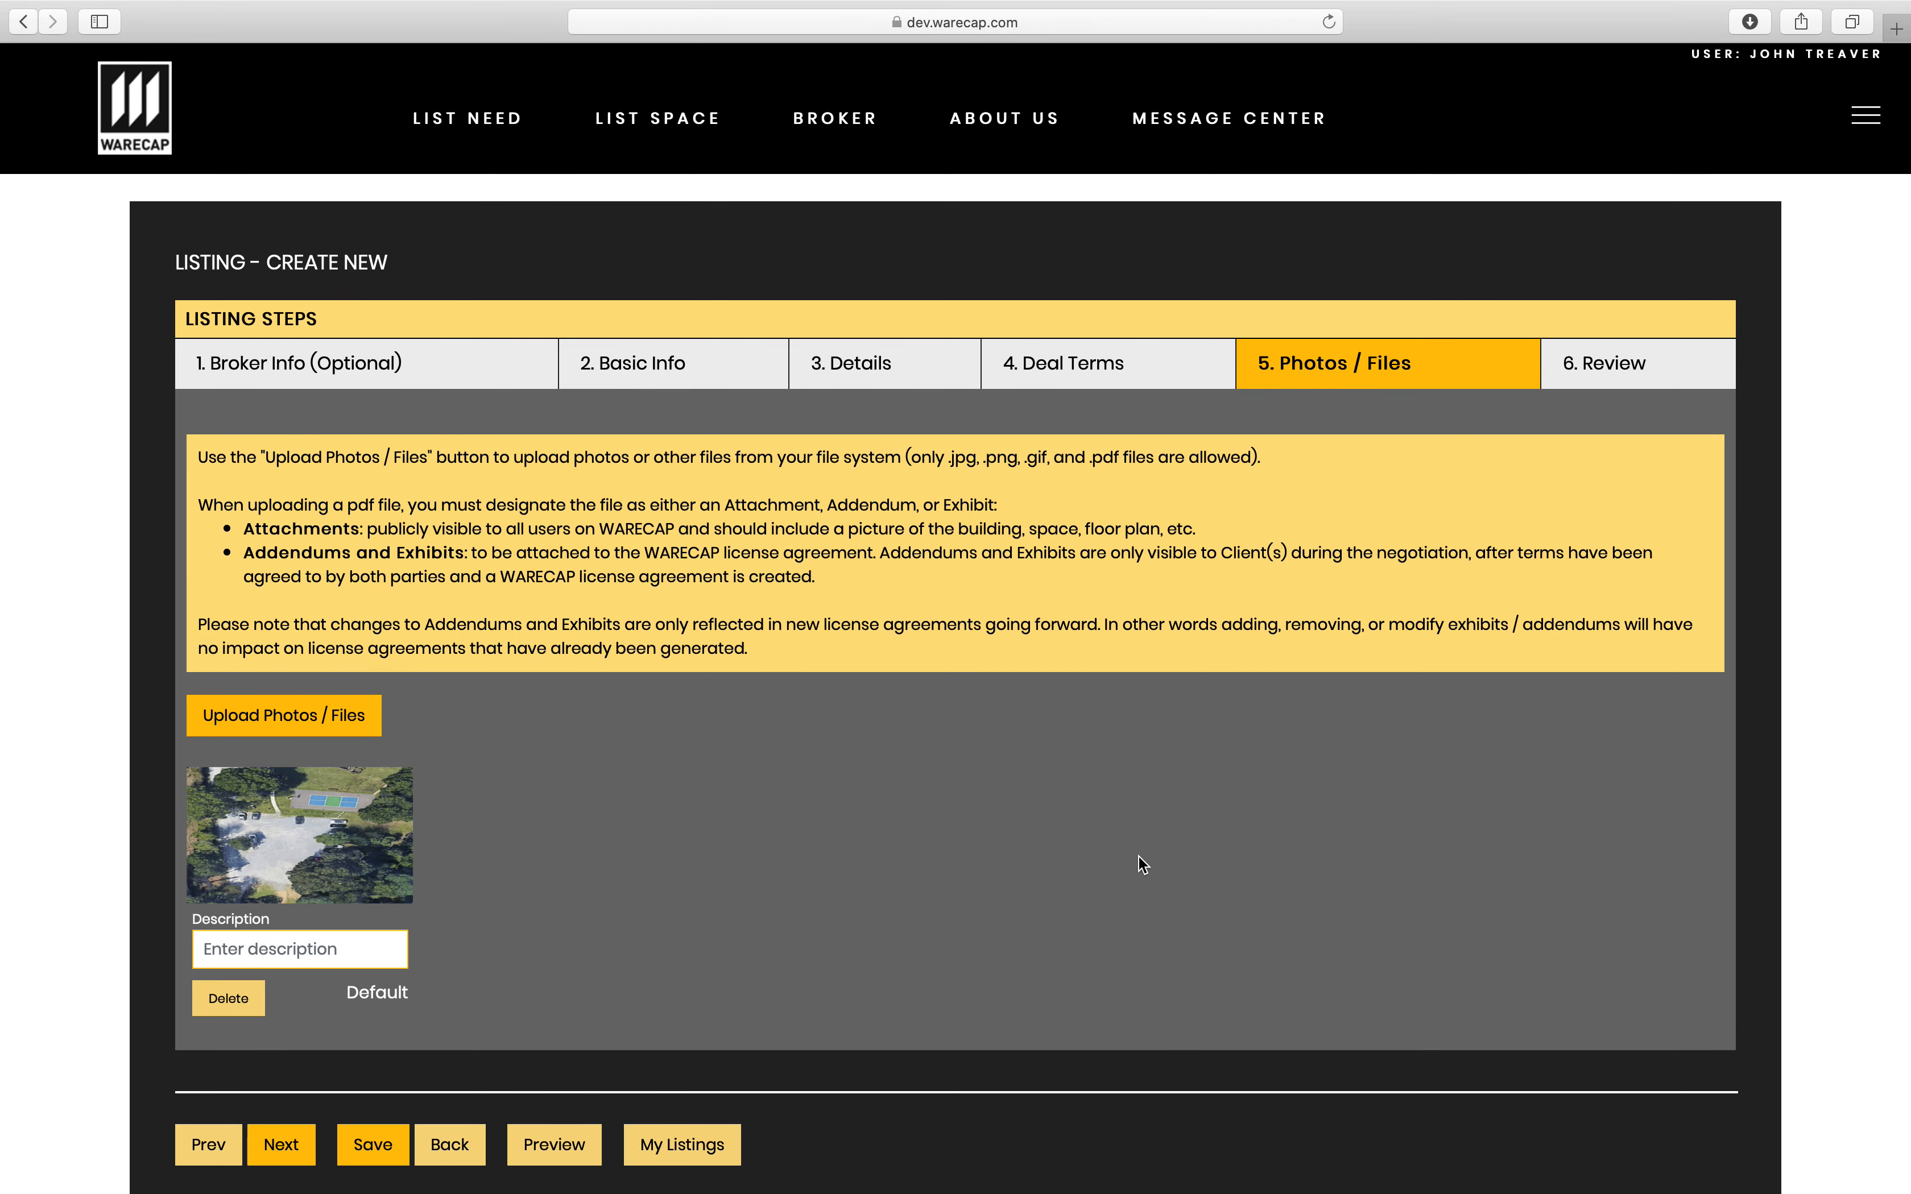
Upload the Street View photo and the remaining Aerial photo from the Property Photo folder
{"action": "left_click", "coordinate": [338, 718]}
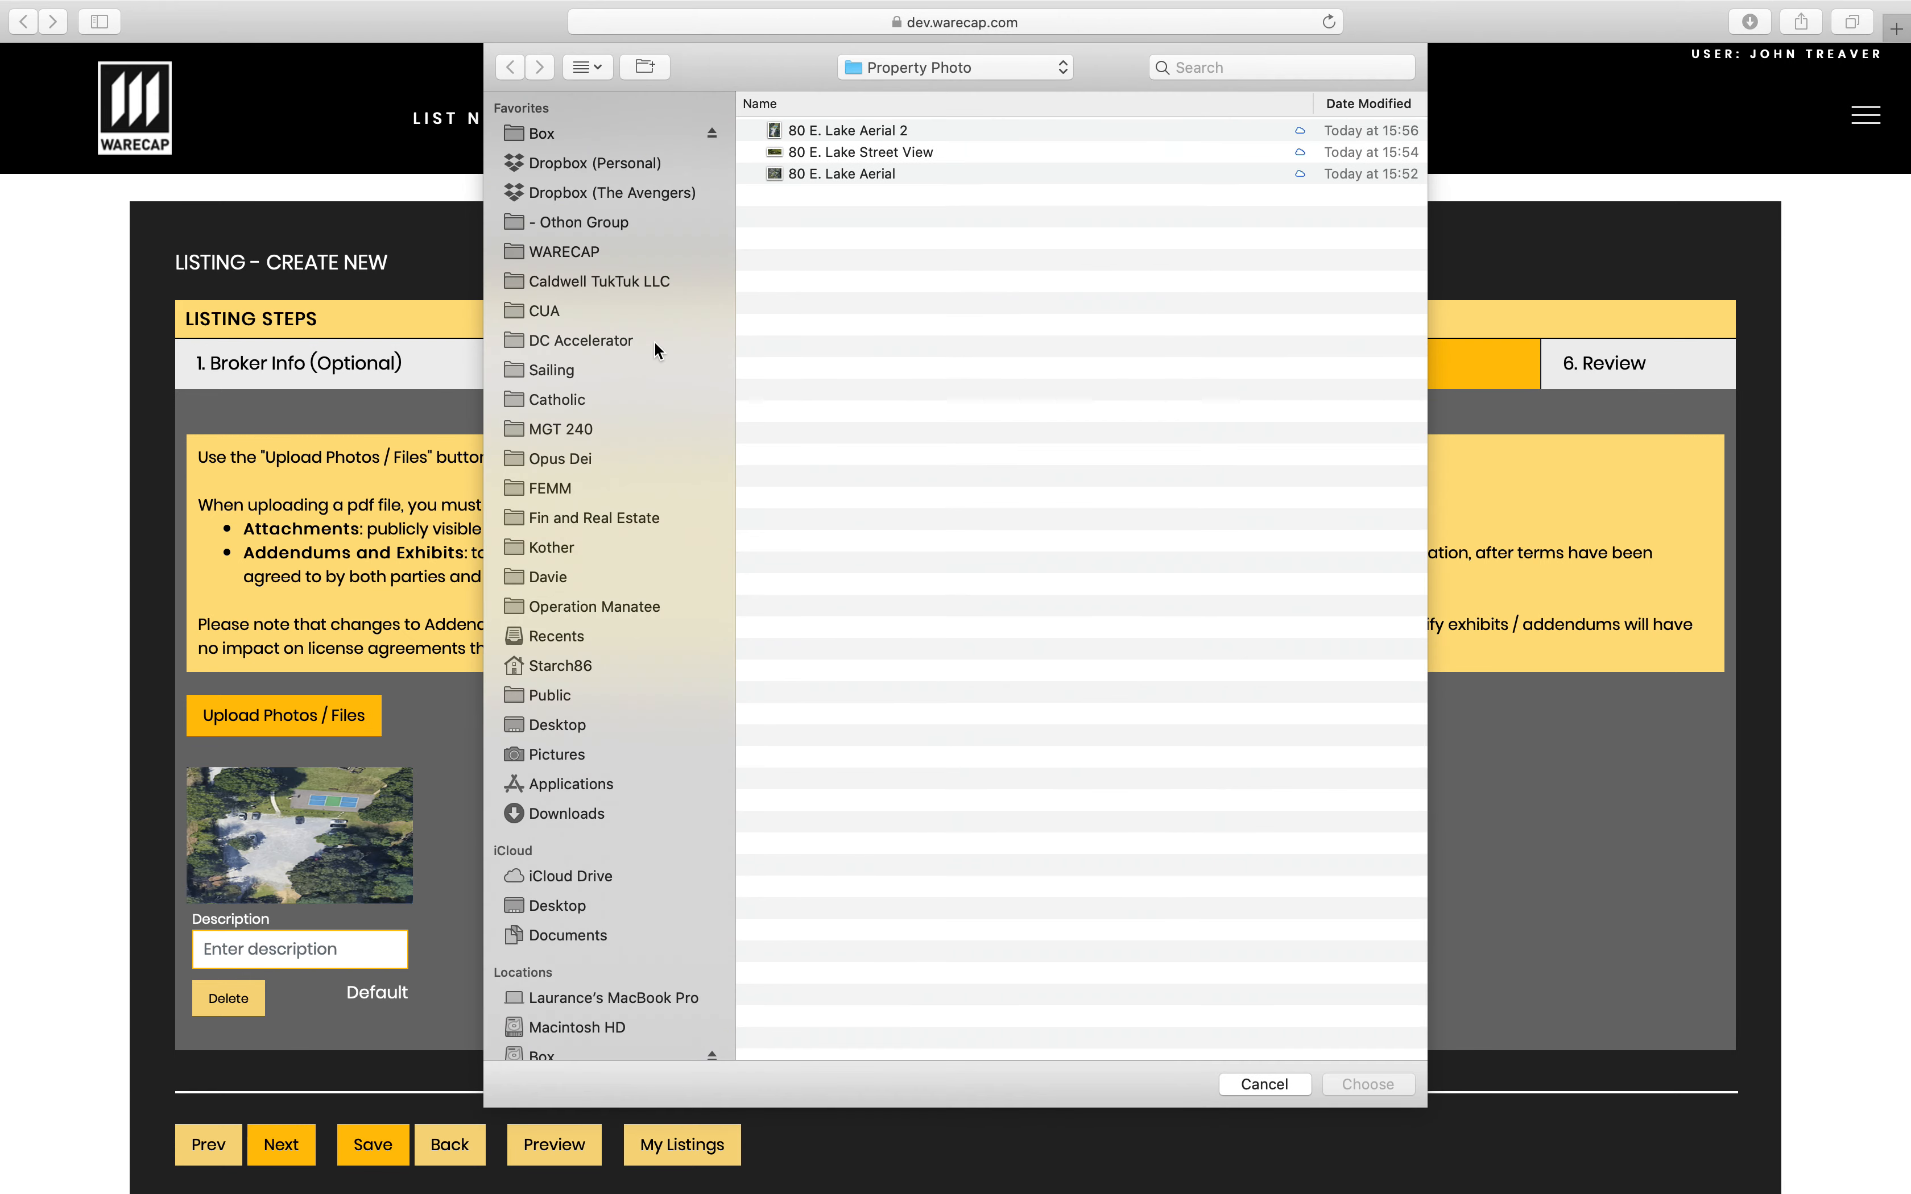
{"action": "double_click", "coordinate": [853, 149]}
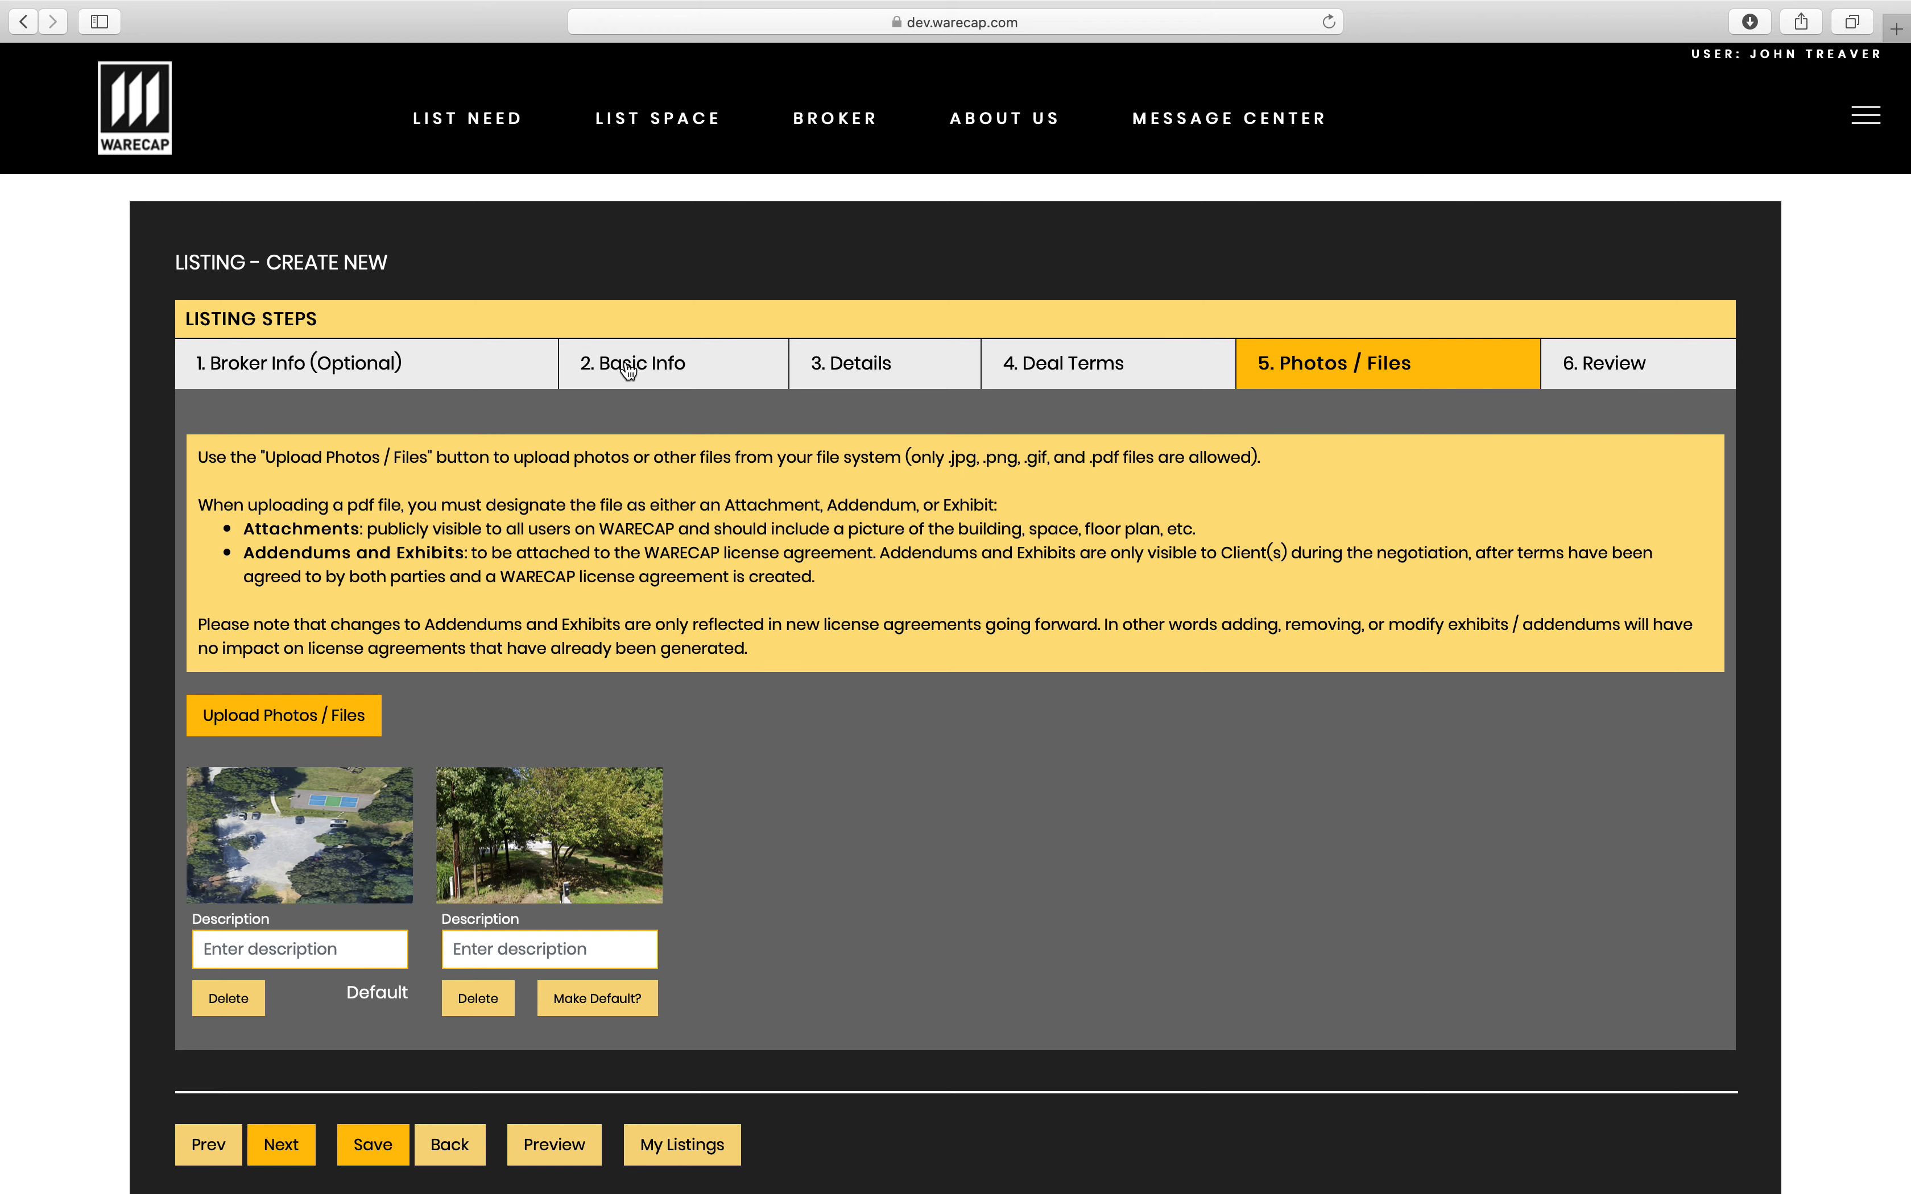
{"action": "left_click", "coordinate": [242, 720]}
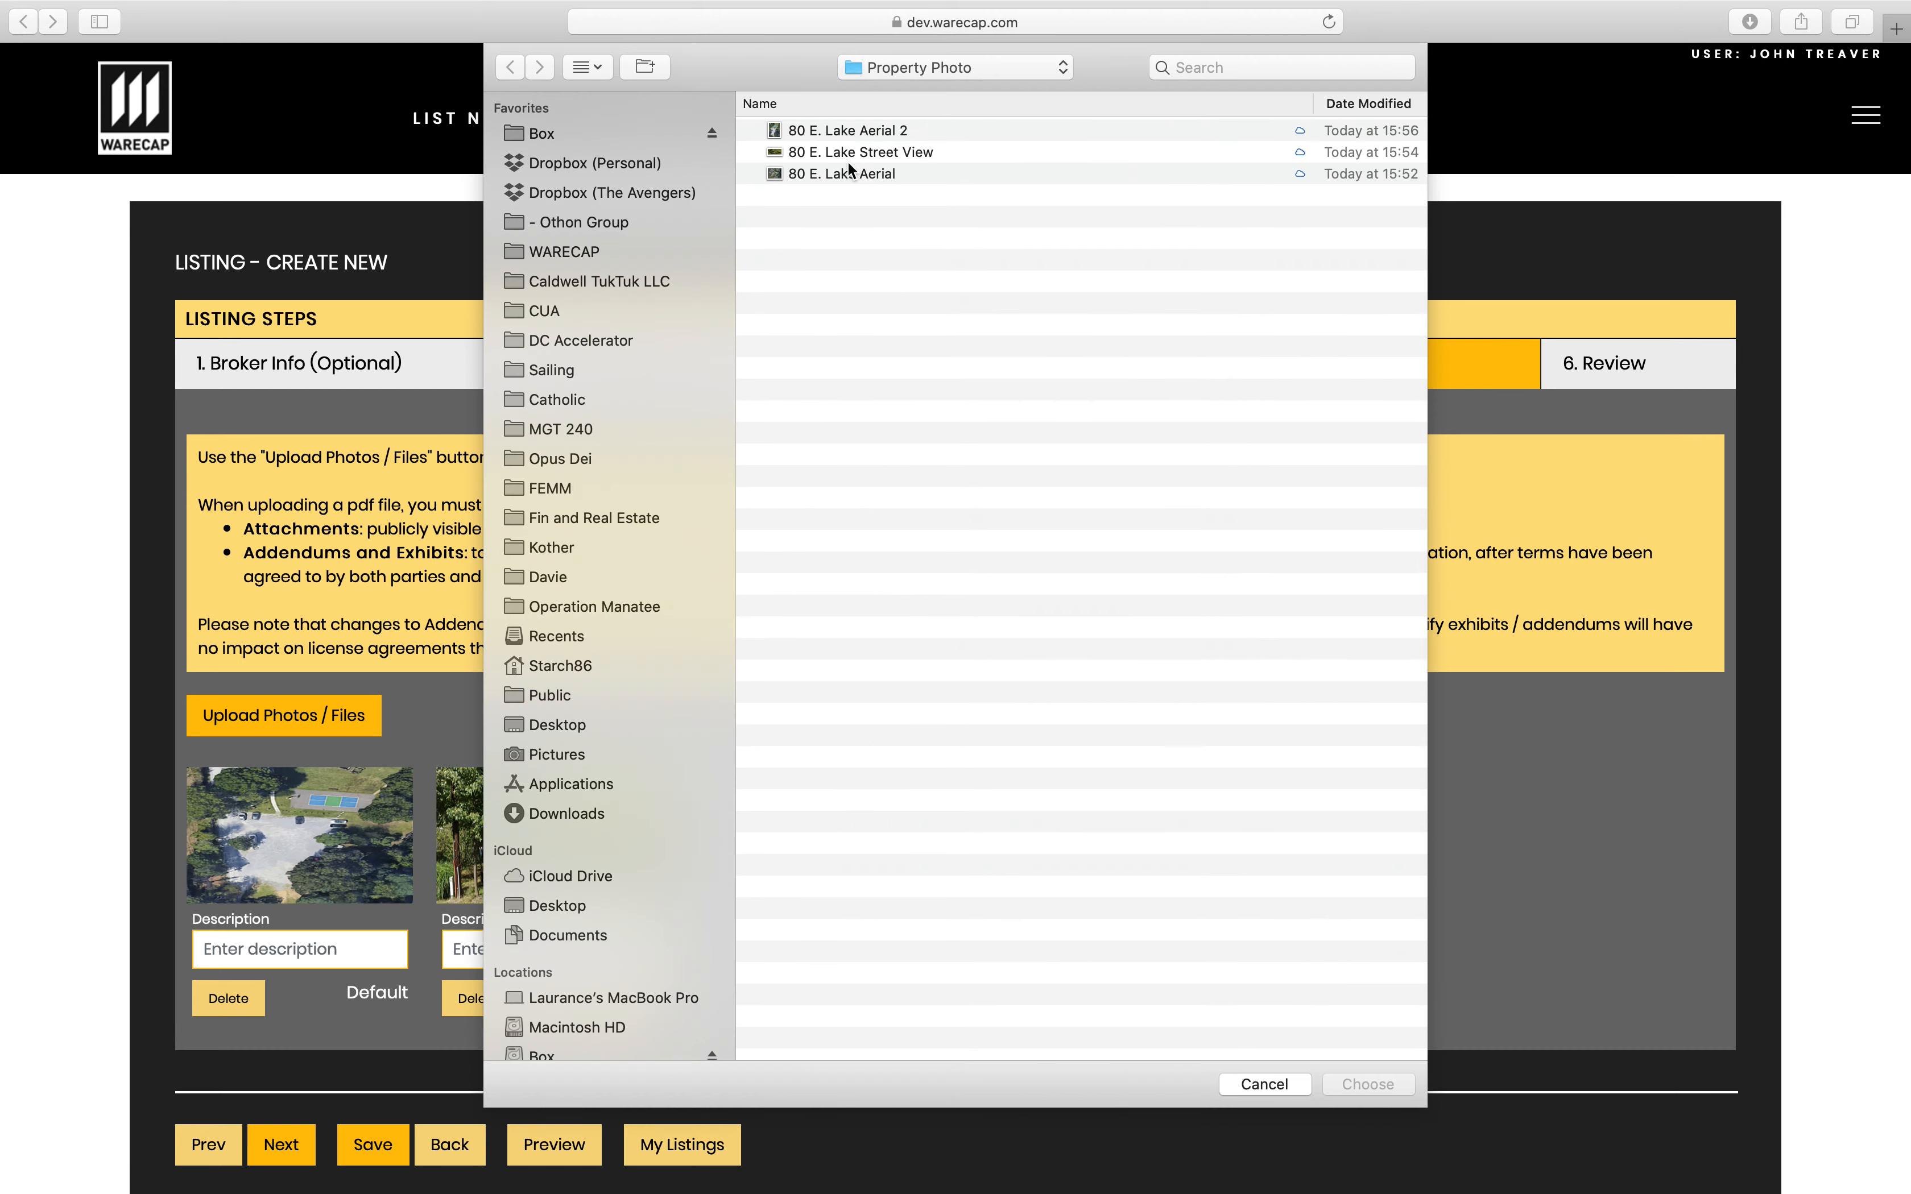
{"action": "double_click", "coordinate": [846, 167]}
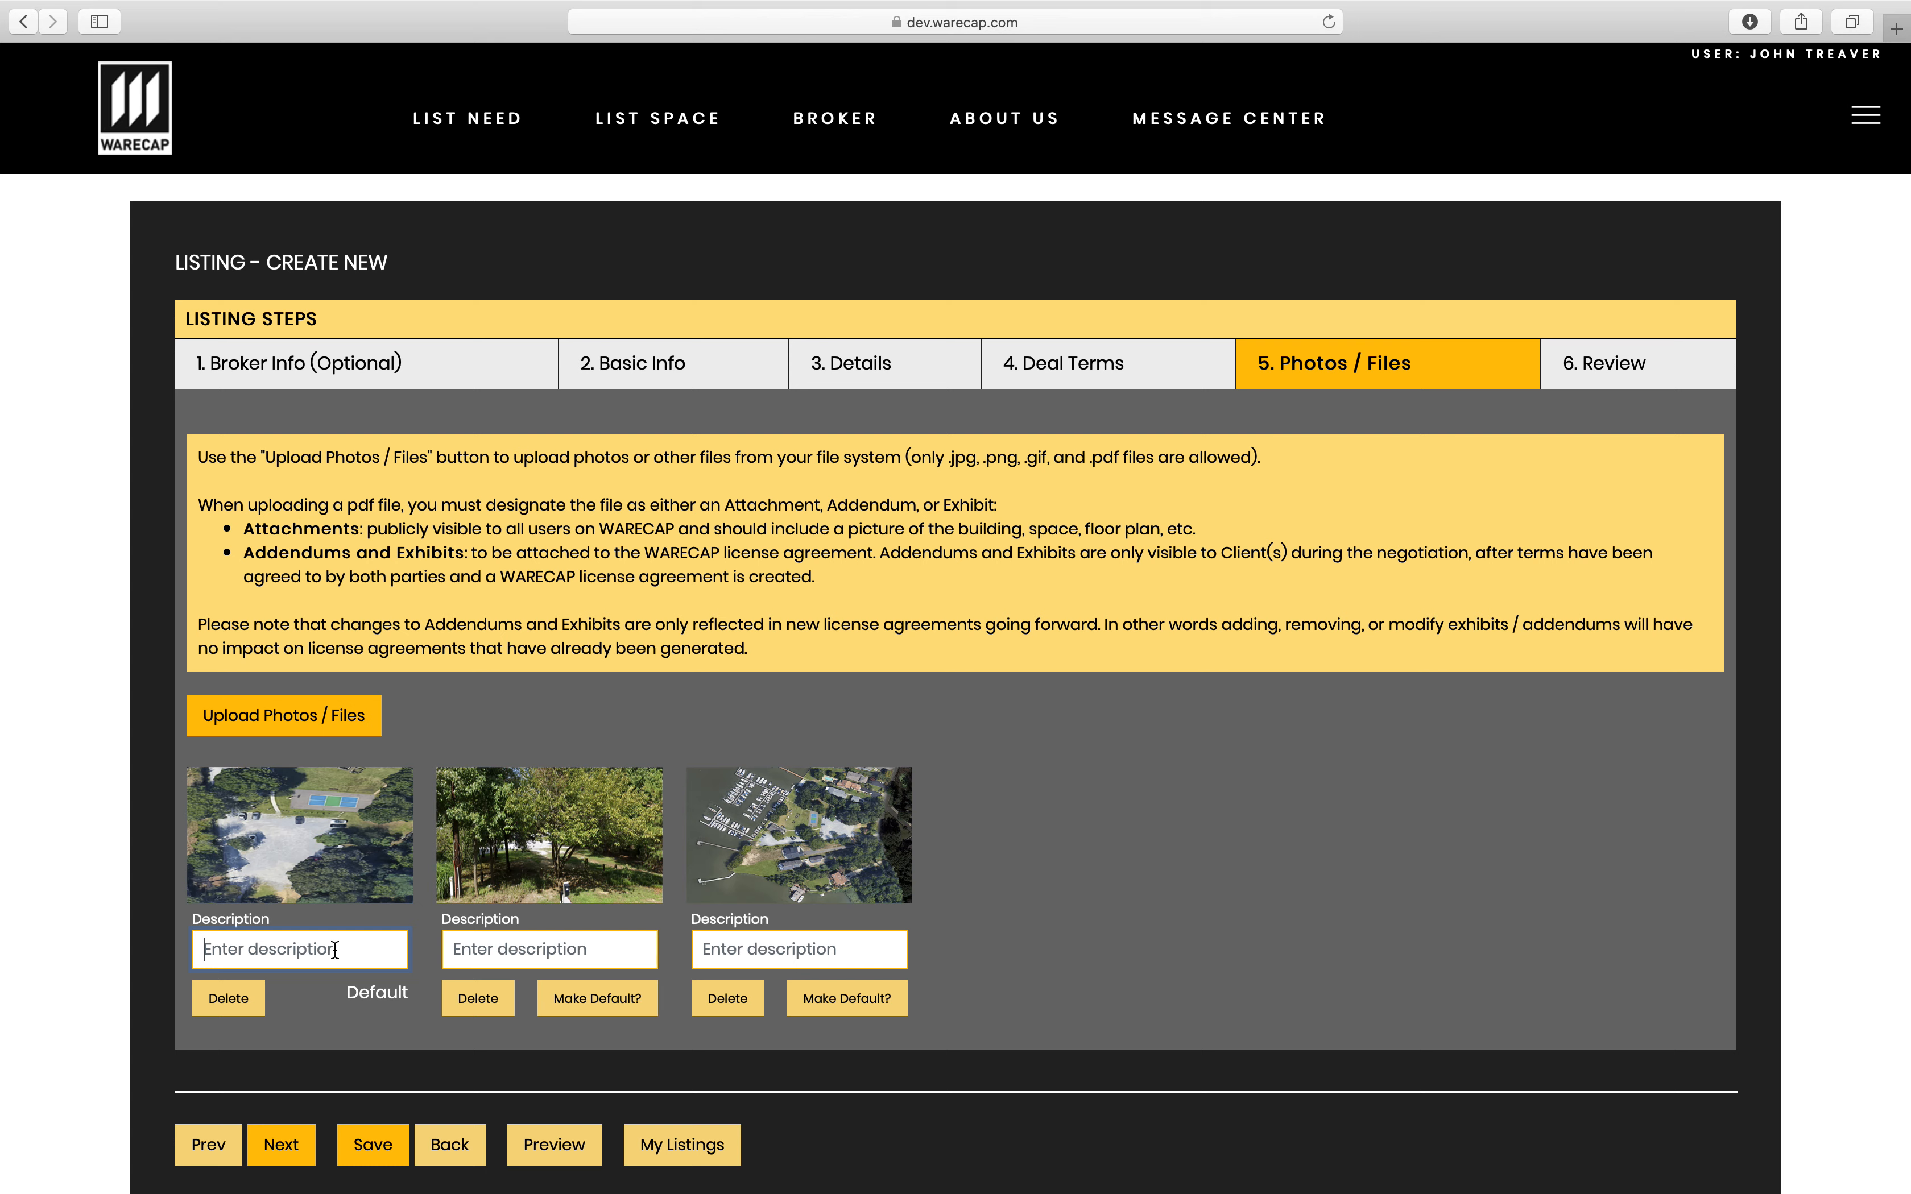
Describe the three uploaded photos, in order, as "Gravel lot", "Street View" and "Aerial View"
{"action": "type", "text": "Gravel lot"}
{"action": "left_click", "coordinate": [520, 938]}
{"action": "type", "text": "Street View"}
{"action": "key", "text": "Tab"}
{"action": "type", "text": "Aerial"}
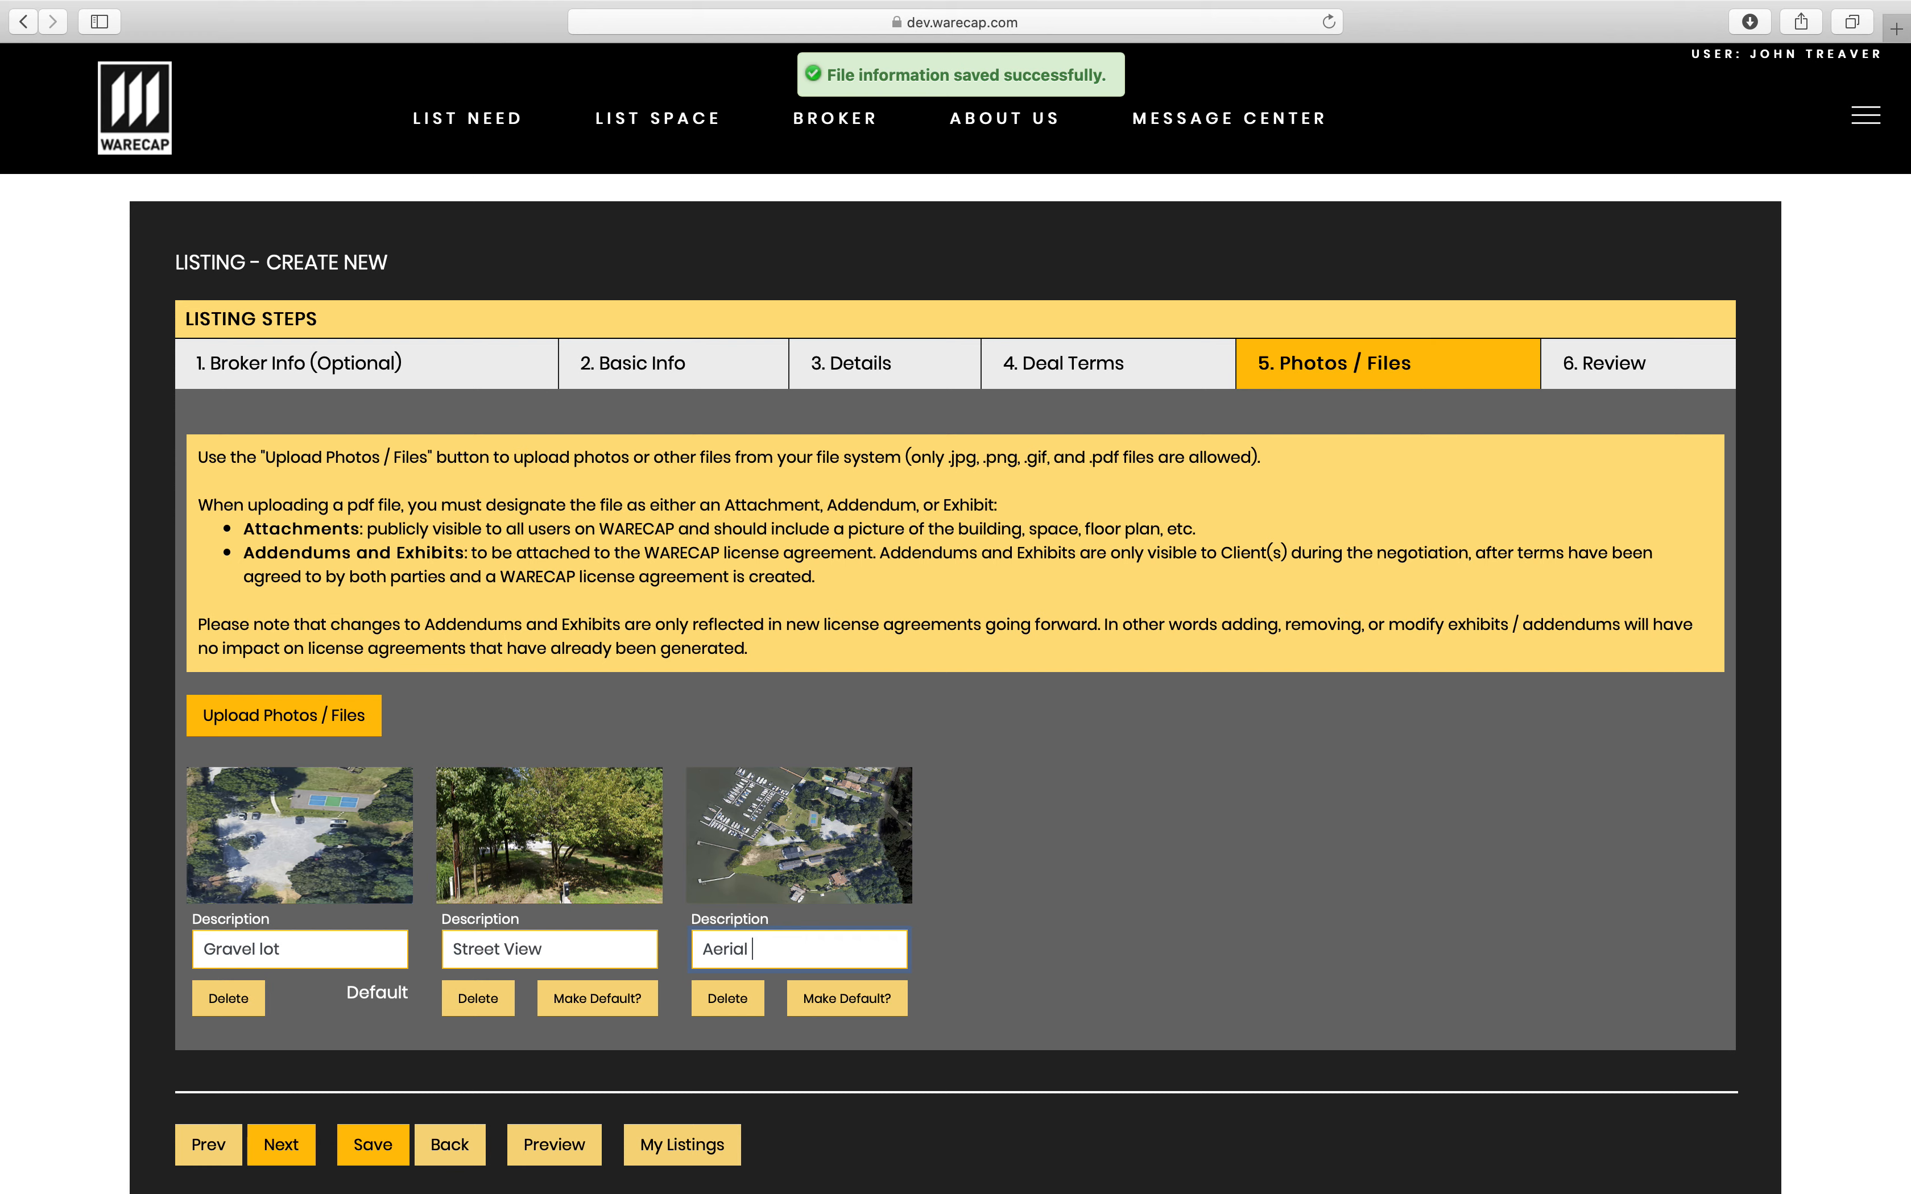
{"action": "left_click", "coordinate": [983, 938]}
Make the Aerial View photo the listing's default image and continue to the Review stage
{"action": "scroll", "coordinate": [983, 939], "scroll_direction": "down", "scroll_amount": 3}
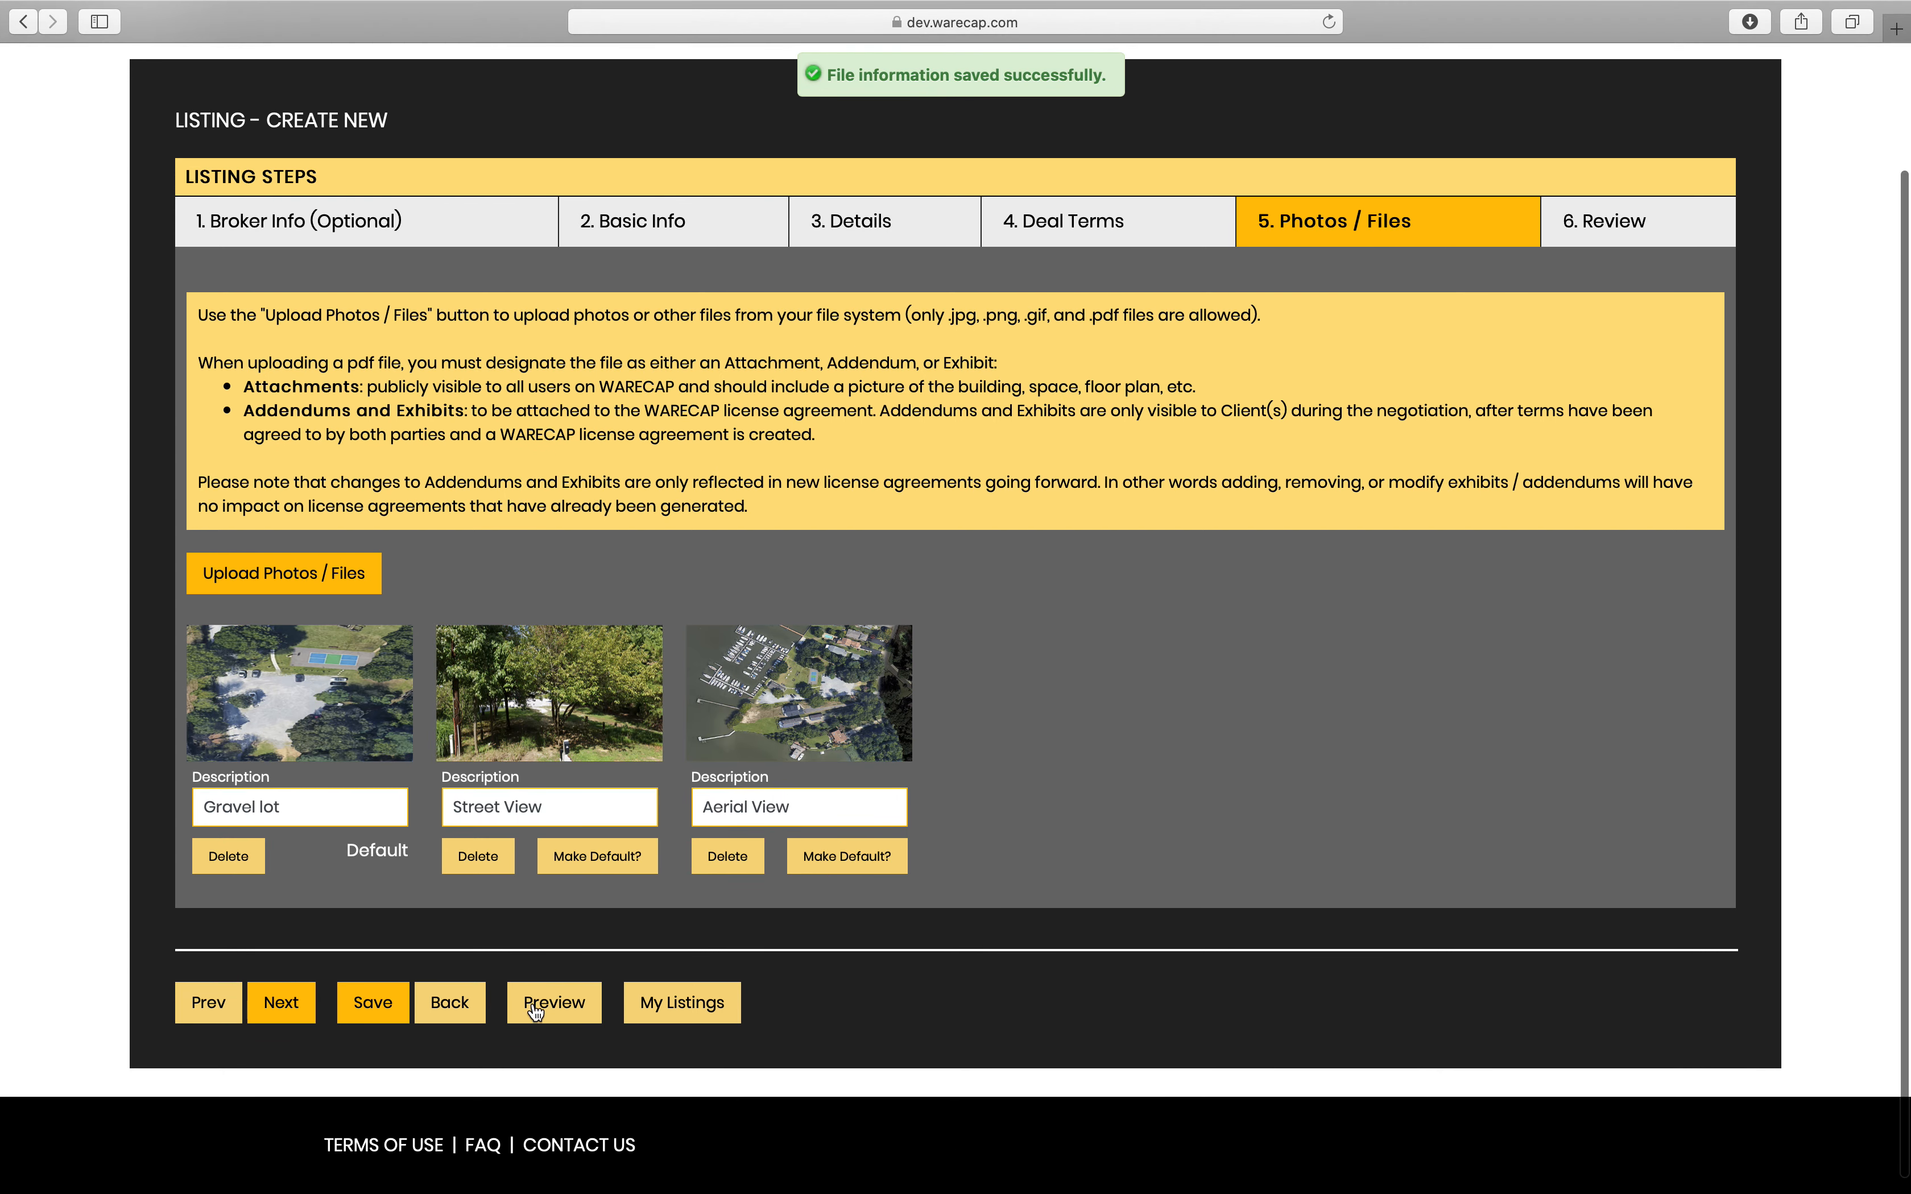
{"action": "left_click", "coordinate": [837, 863]}
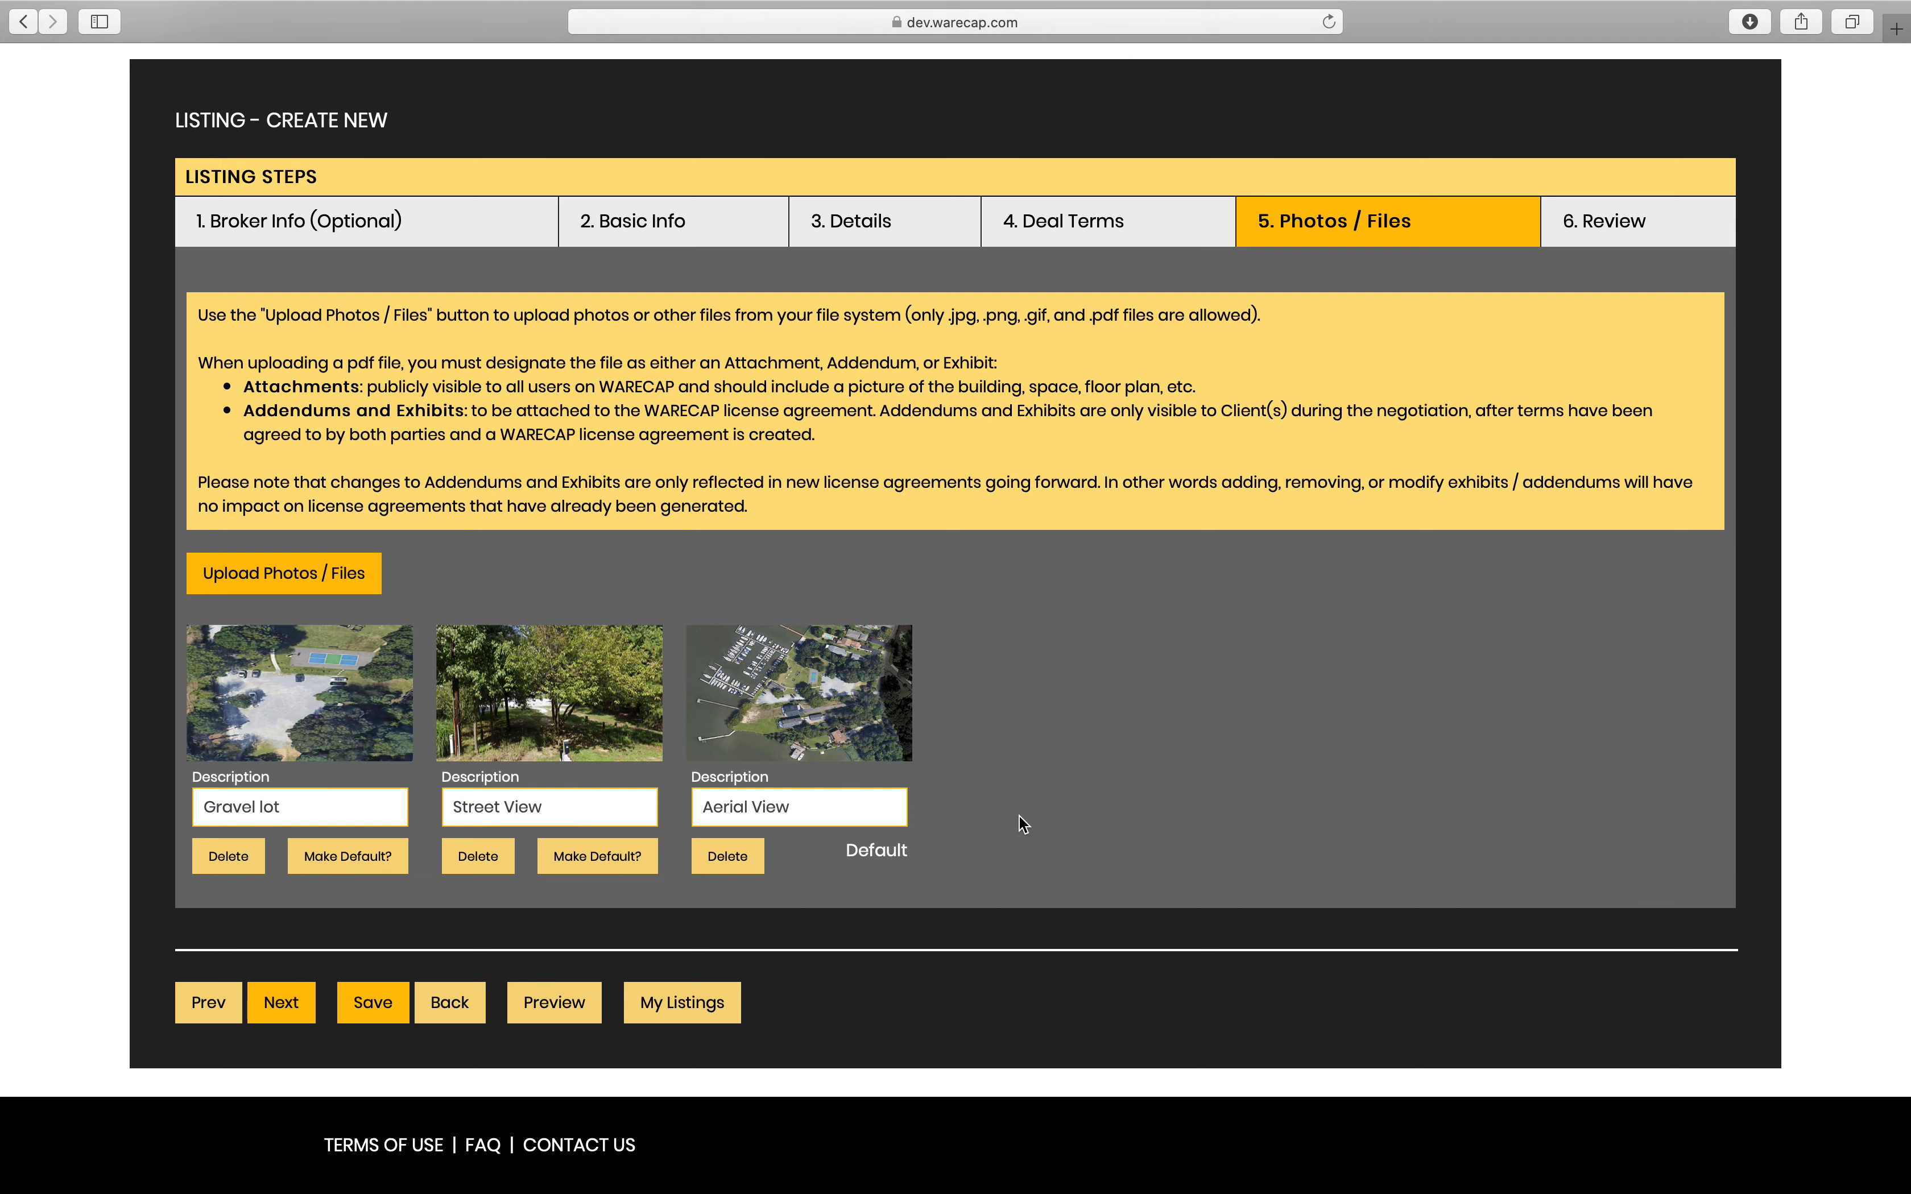
{"action": "scroll", "coordinate": [1017, 815], "scroll_direction": "down", "scroll_amount": 1}
{"action": "left_click", "coordinate": [277, 988]}
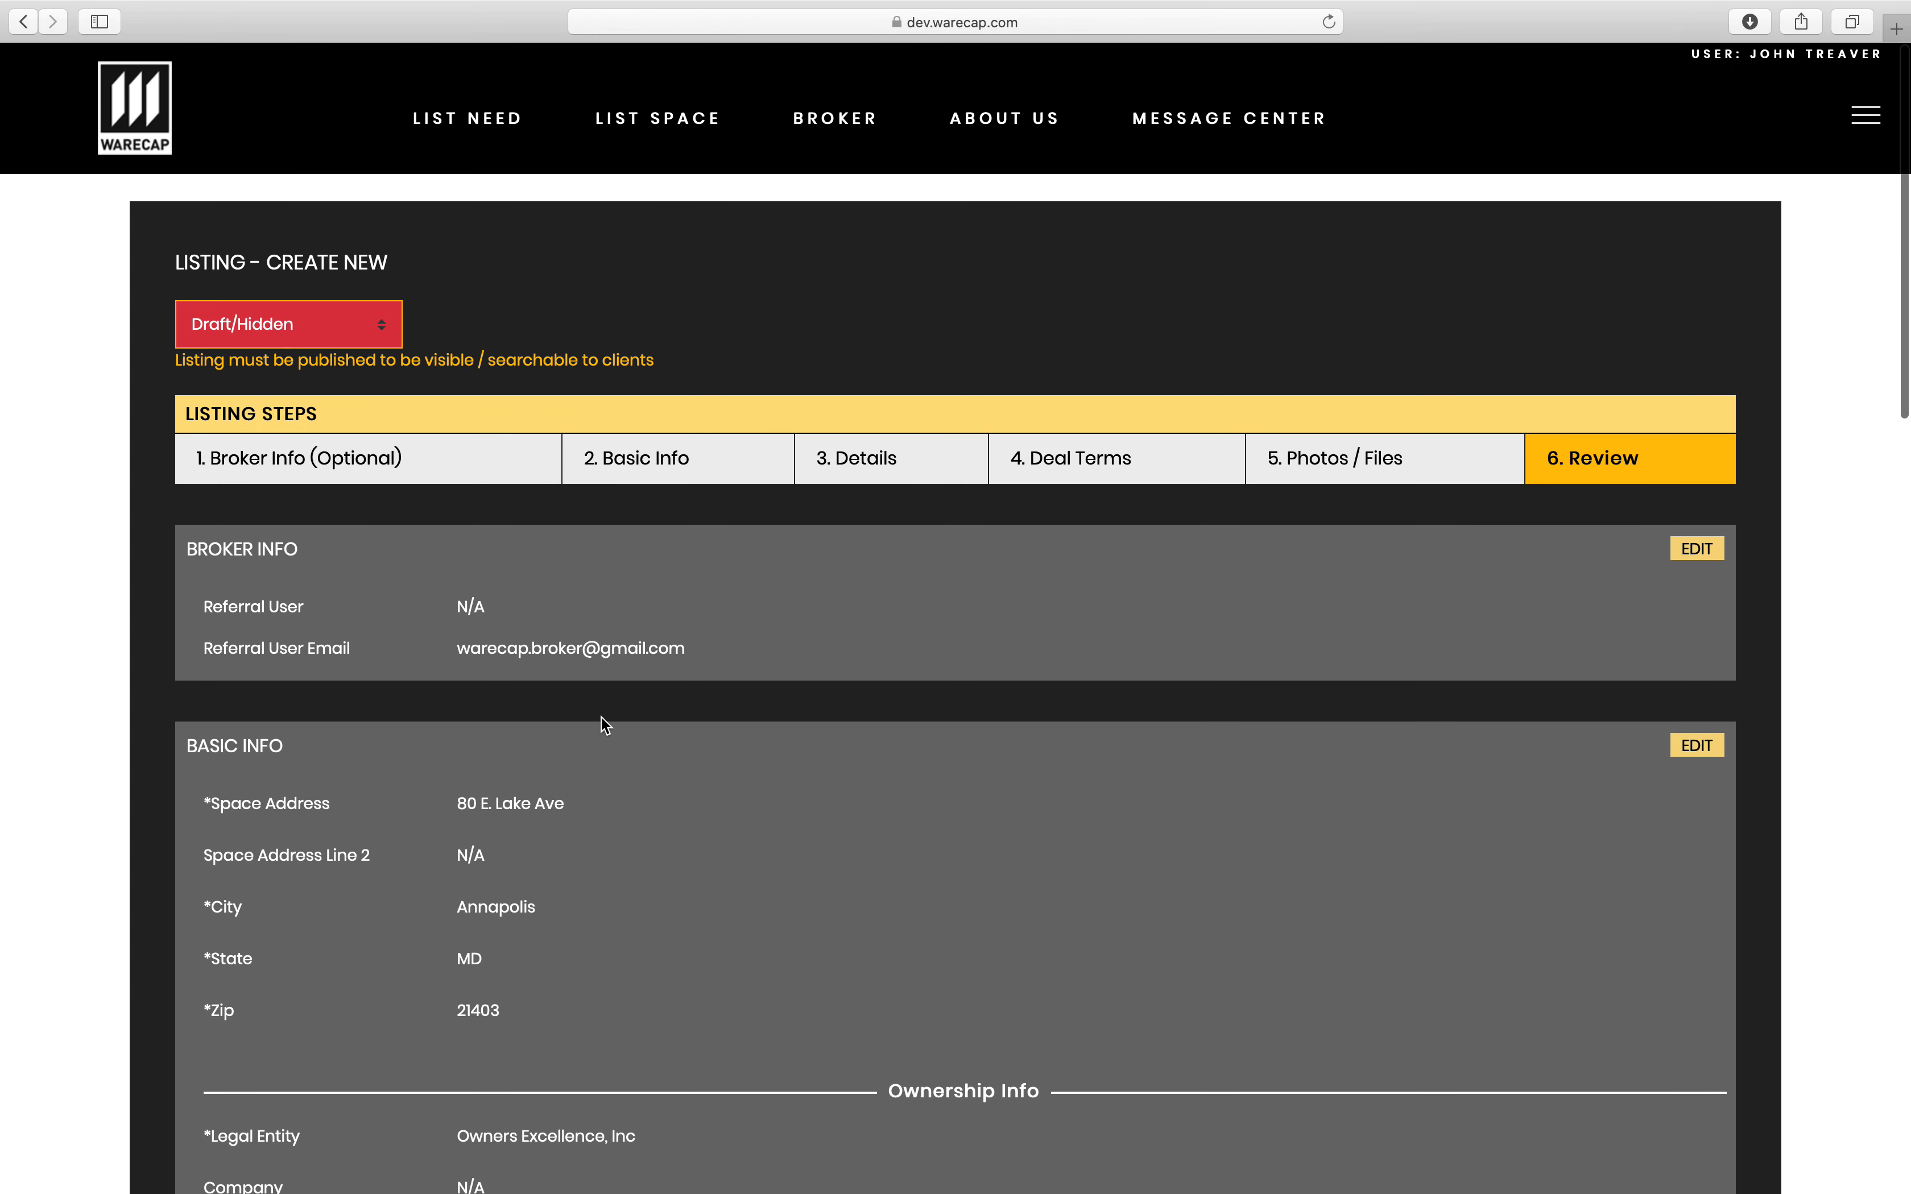
Review the listing's entered information and set its status to Published / Searchable
{"action": "scroll", "coordinate": [600, 715], "scroll_direction": "down", "scroll_amount": 10}
{"action": "scroll", "coordinate": [601, 716], "scroll_direction": "down", "scroll_amount": 15}
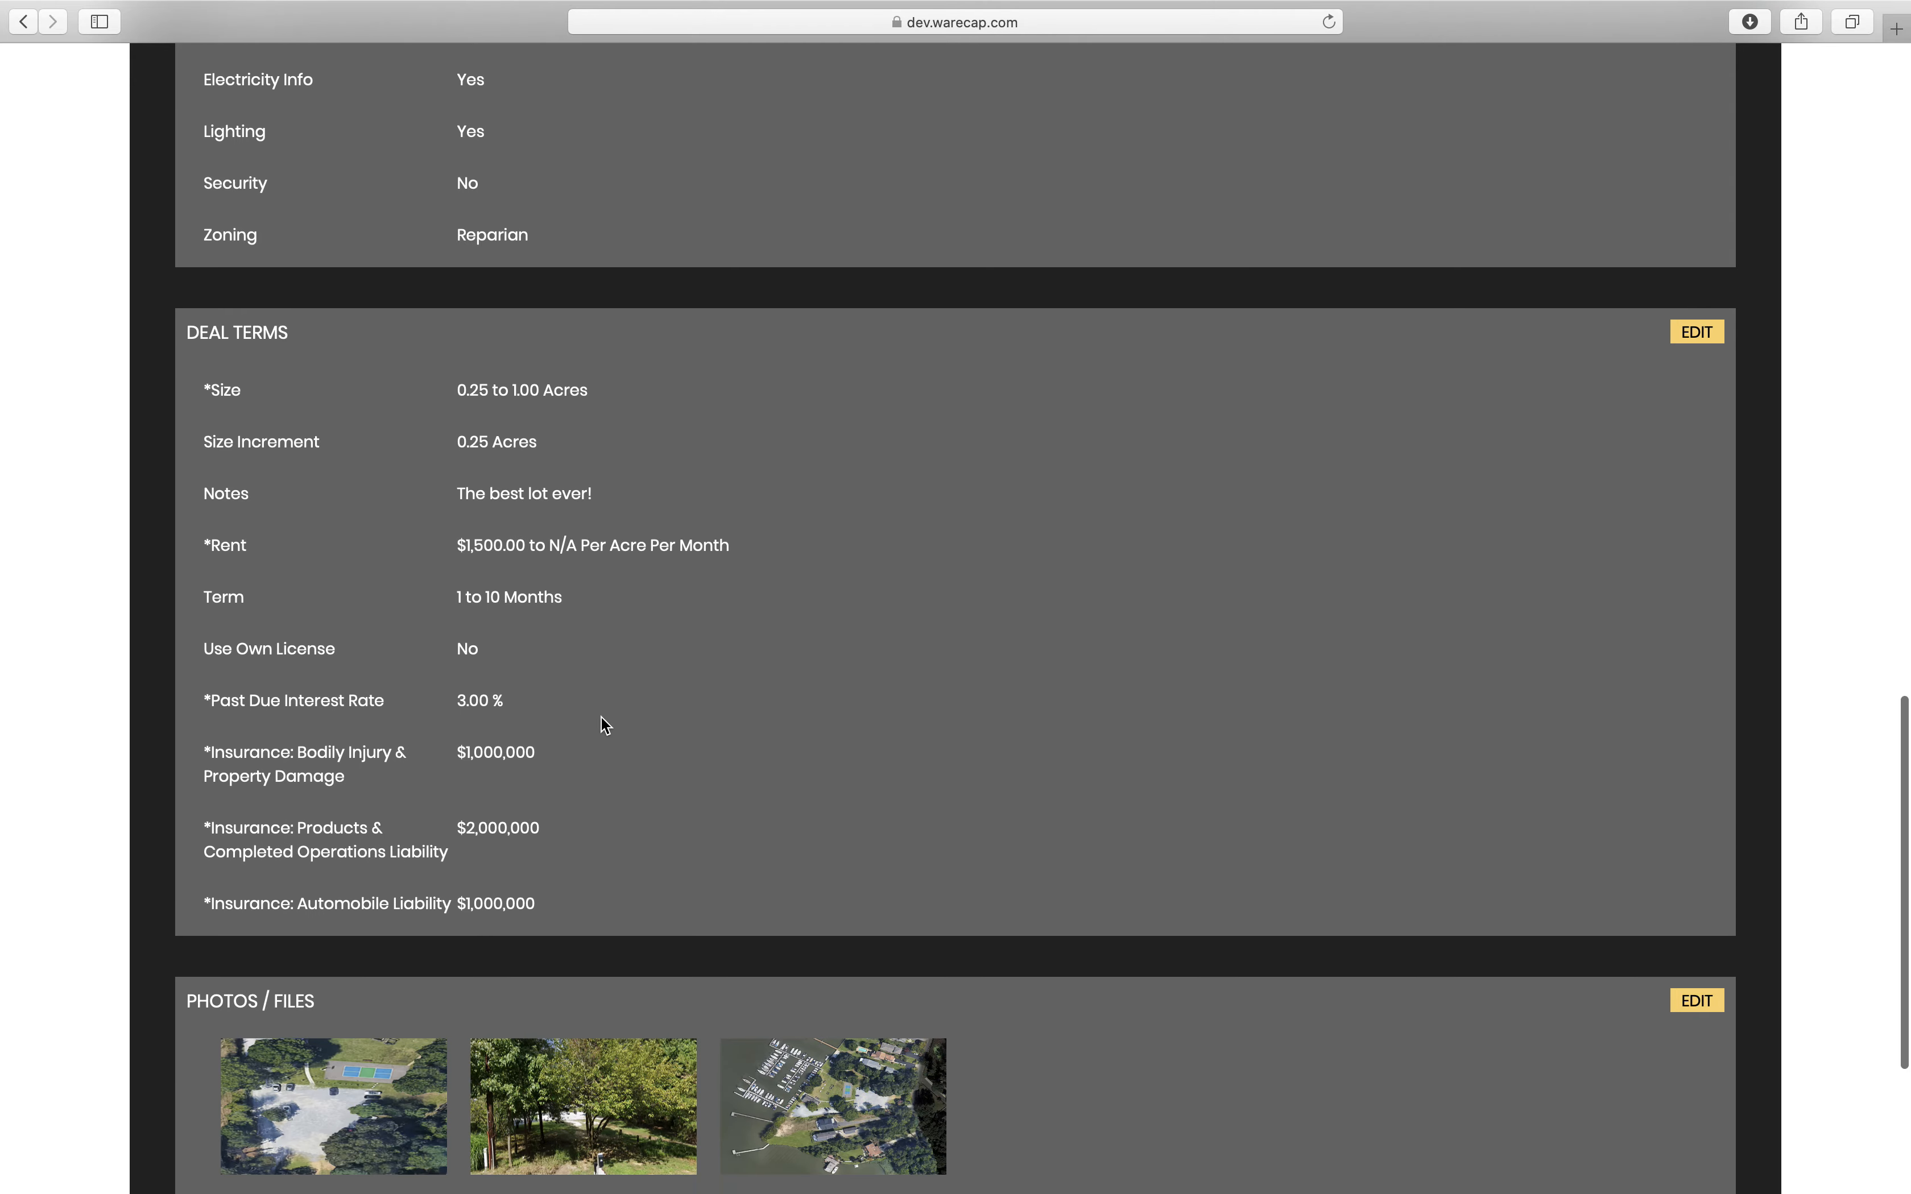
{"action": "scroll", "coordinate": [600, 715], "scroll_direction": "down", "scroll_amount": 4}
{"action": "scroll", "coordinate": [676, 589], "scroll_direction": "up", "scroll_amount": 6}
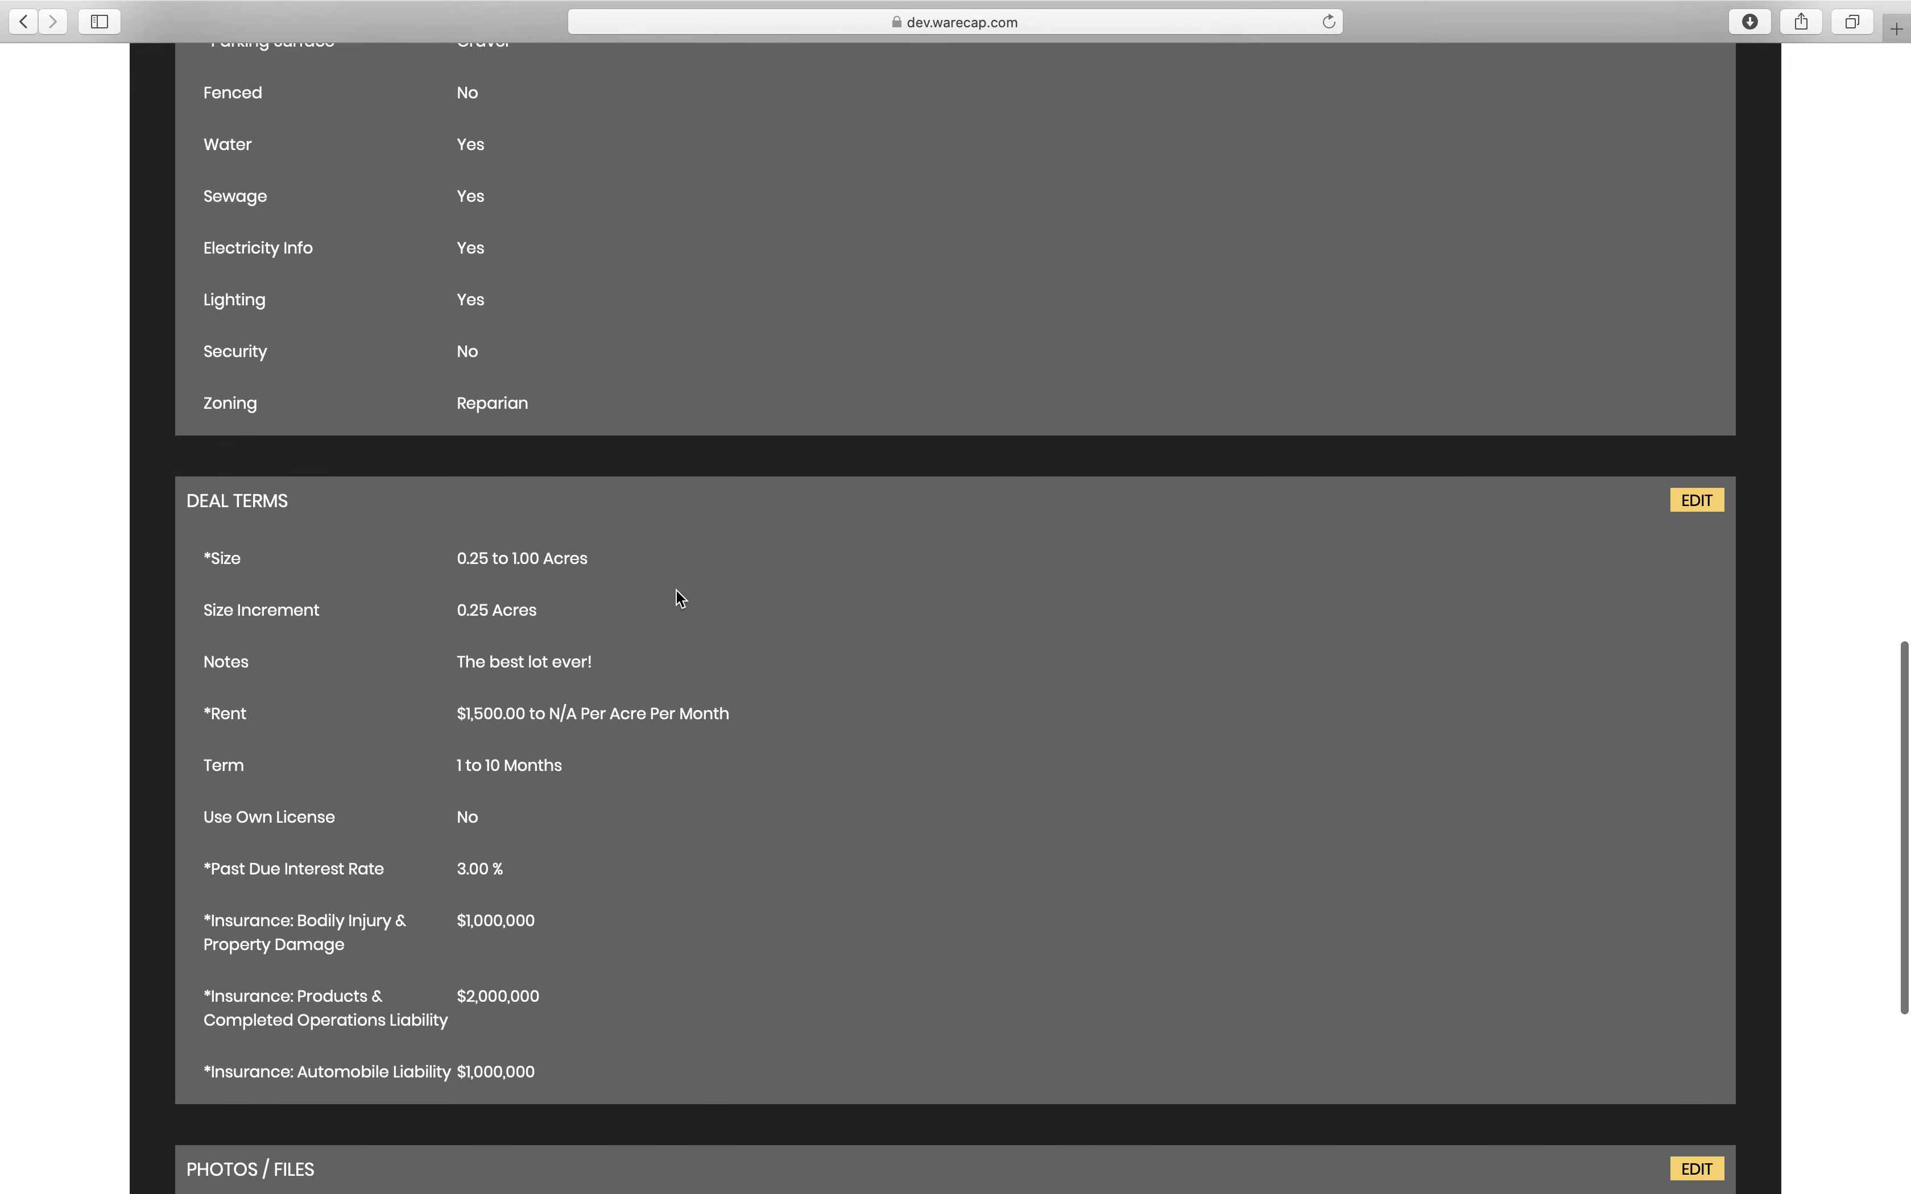
{"action": "scroll", "coordinate": [677, 594], "scroll_direction": "up", "scroll_amount": 17}
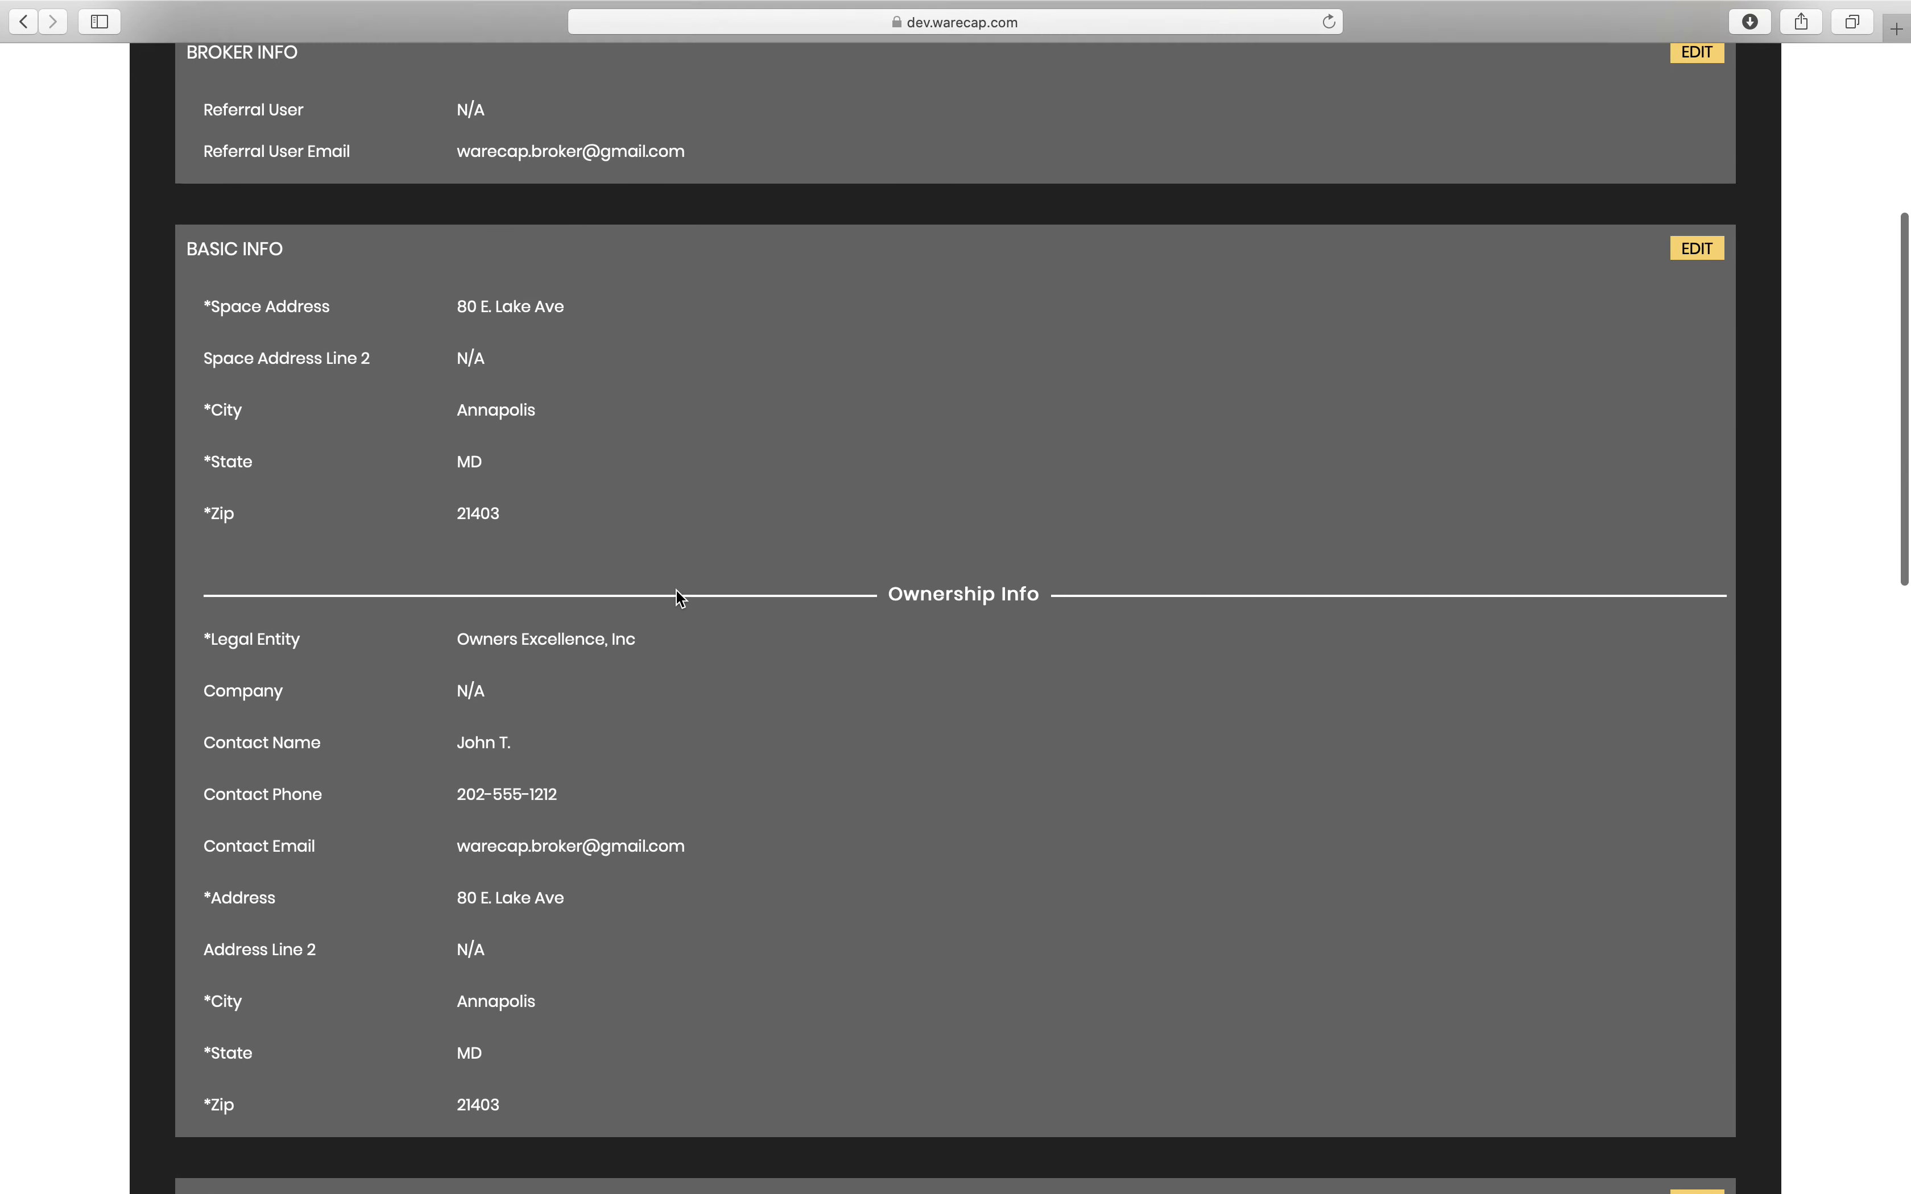
{"action": "scroll", "coordinate": [675, 588], "scroll_direction": "up", "scroll_amount": 5}
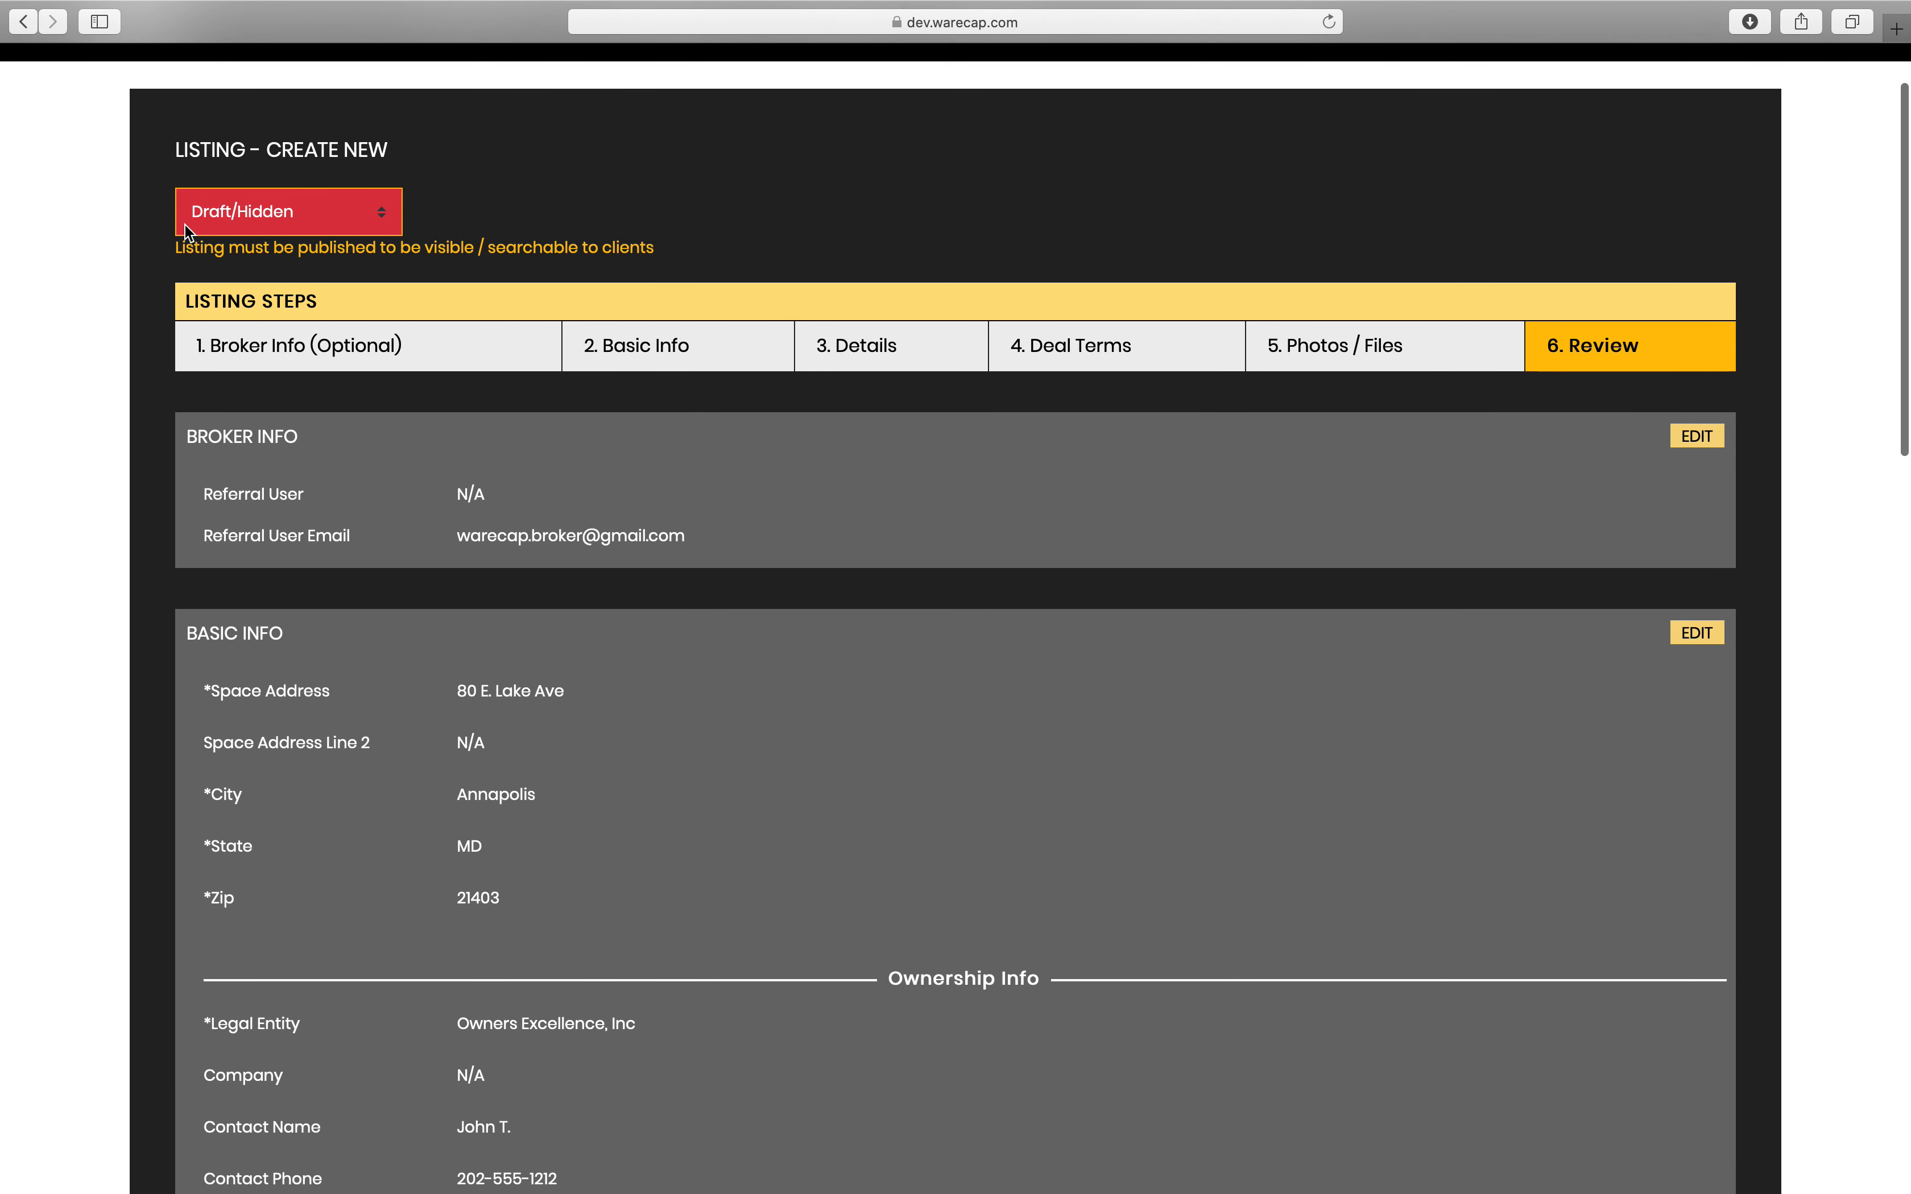
{"action": "left_click", "coordinate": [355, 215]}
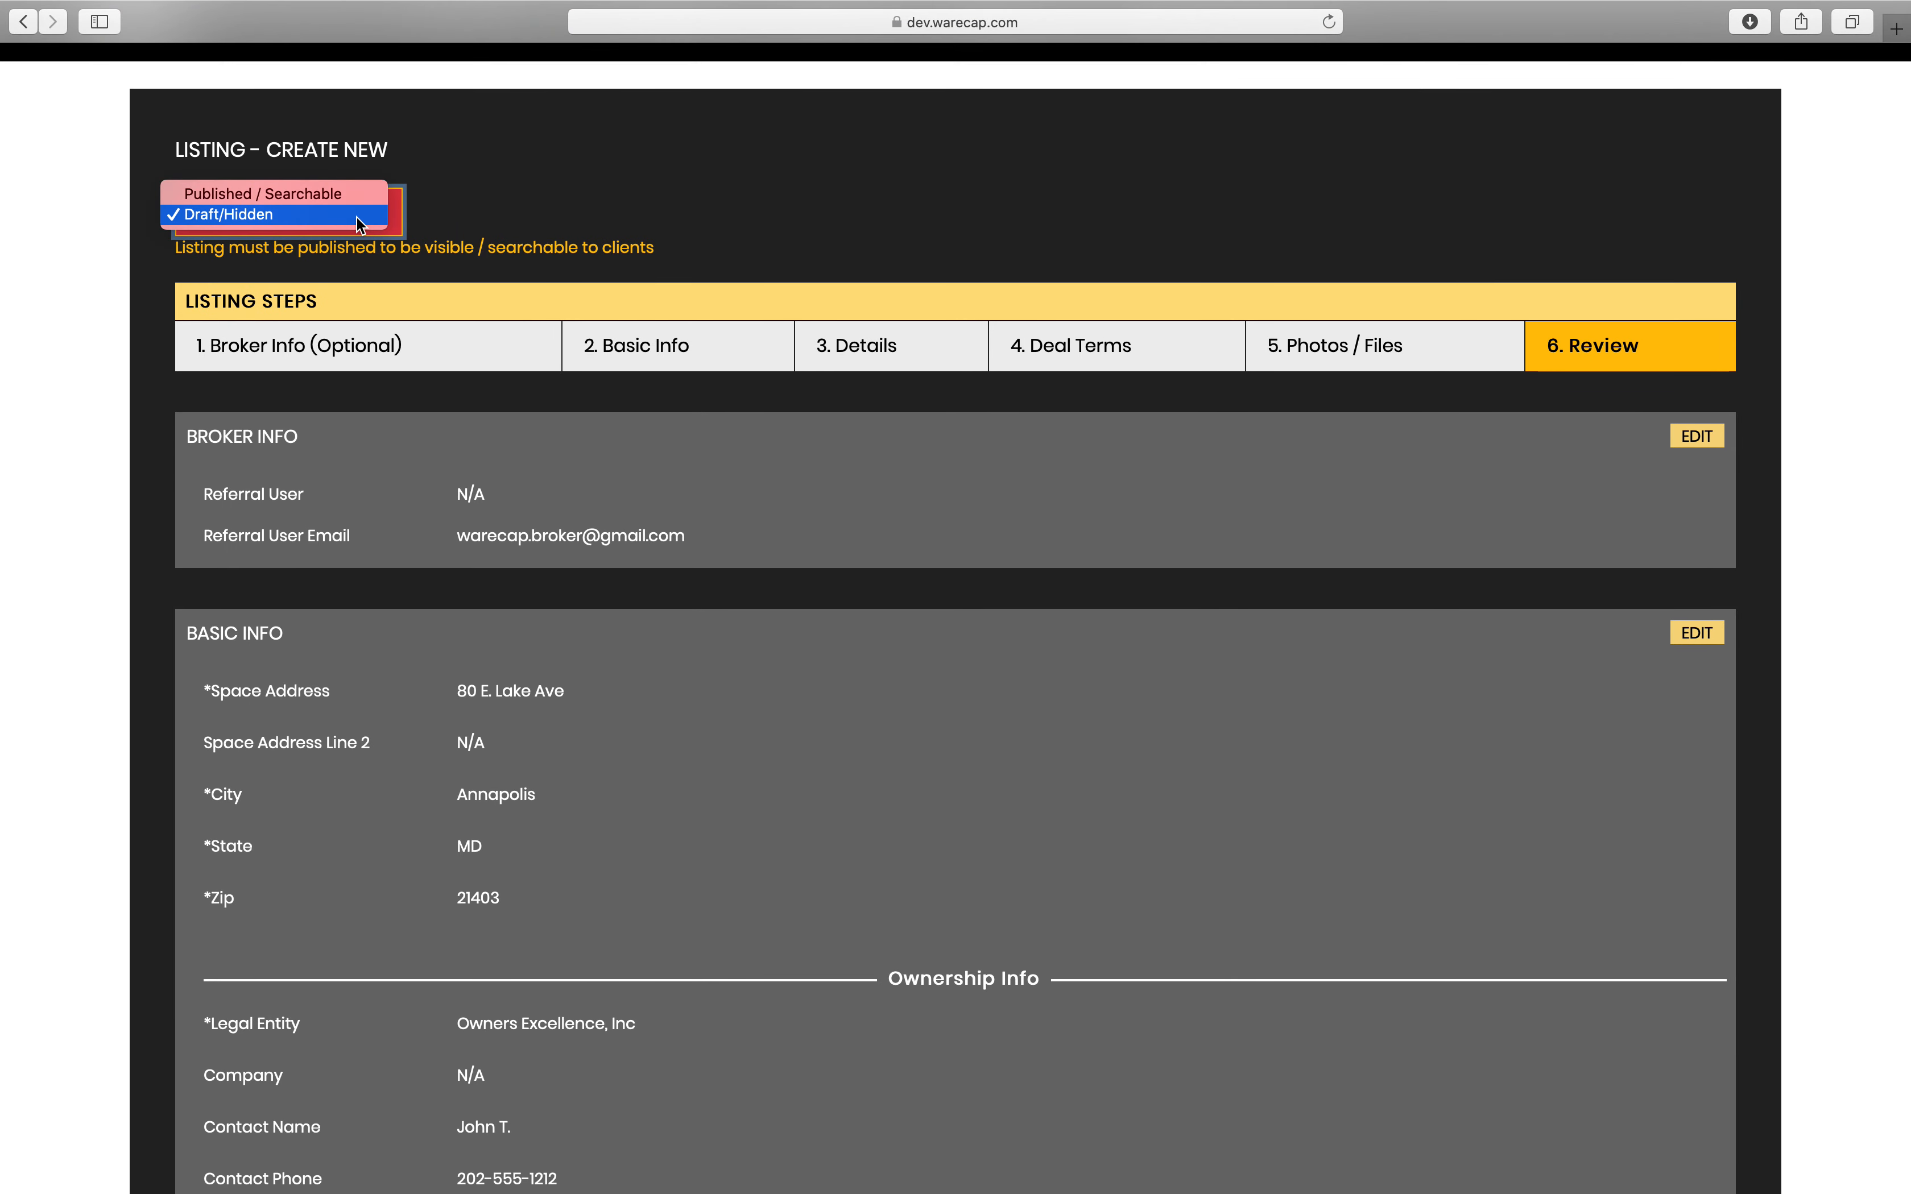
{"action": "left_click", "coordinate": [350, 199]}
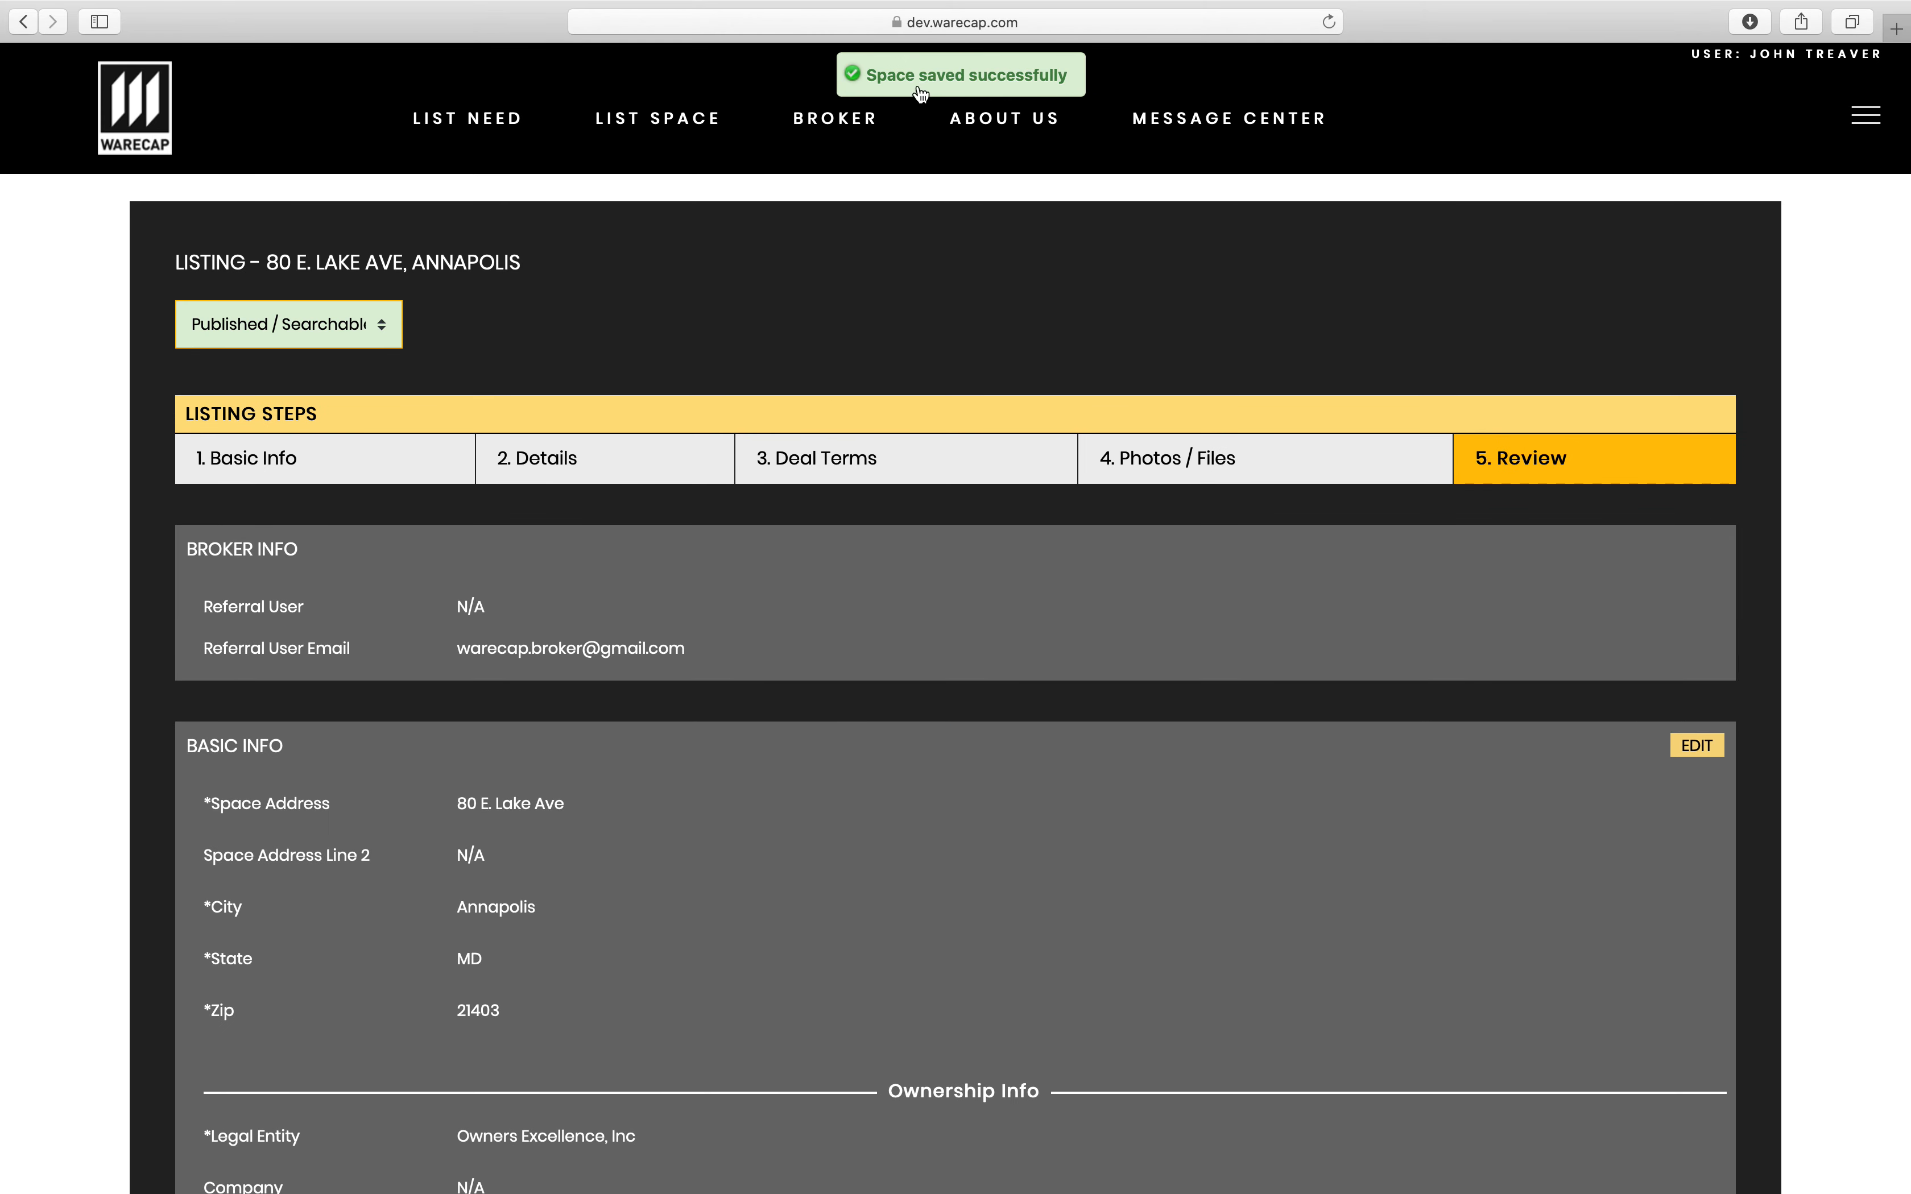
Look over the published listing's details and photos, and open the My Listings overview
{"action": "scroll", "coordinate": [1026, 451], "scroll_direction": "down", "scroll_amount": 10}
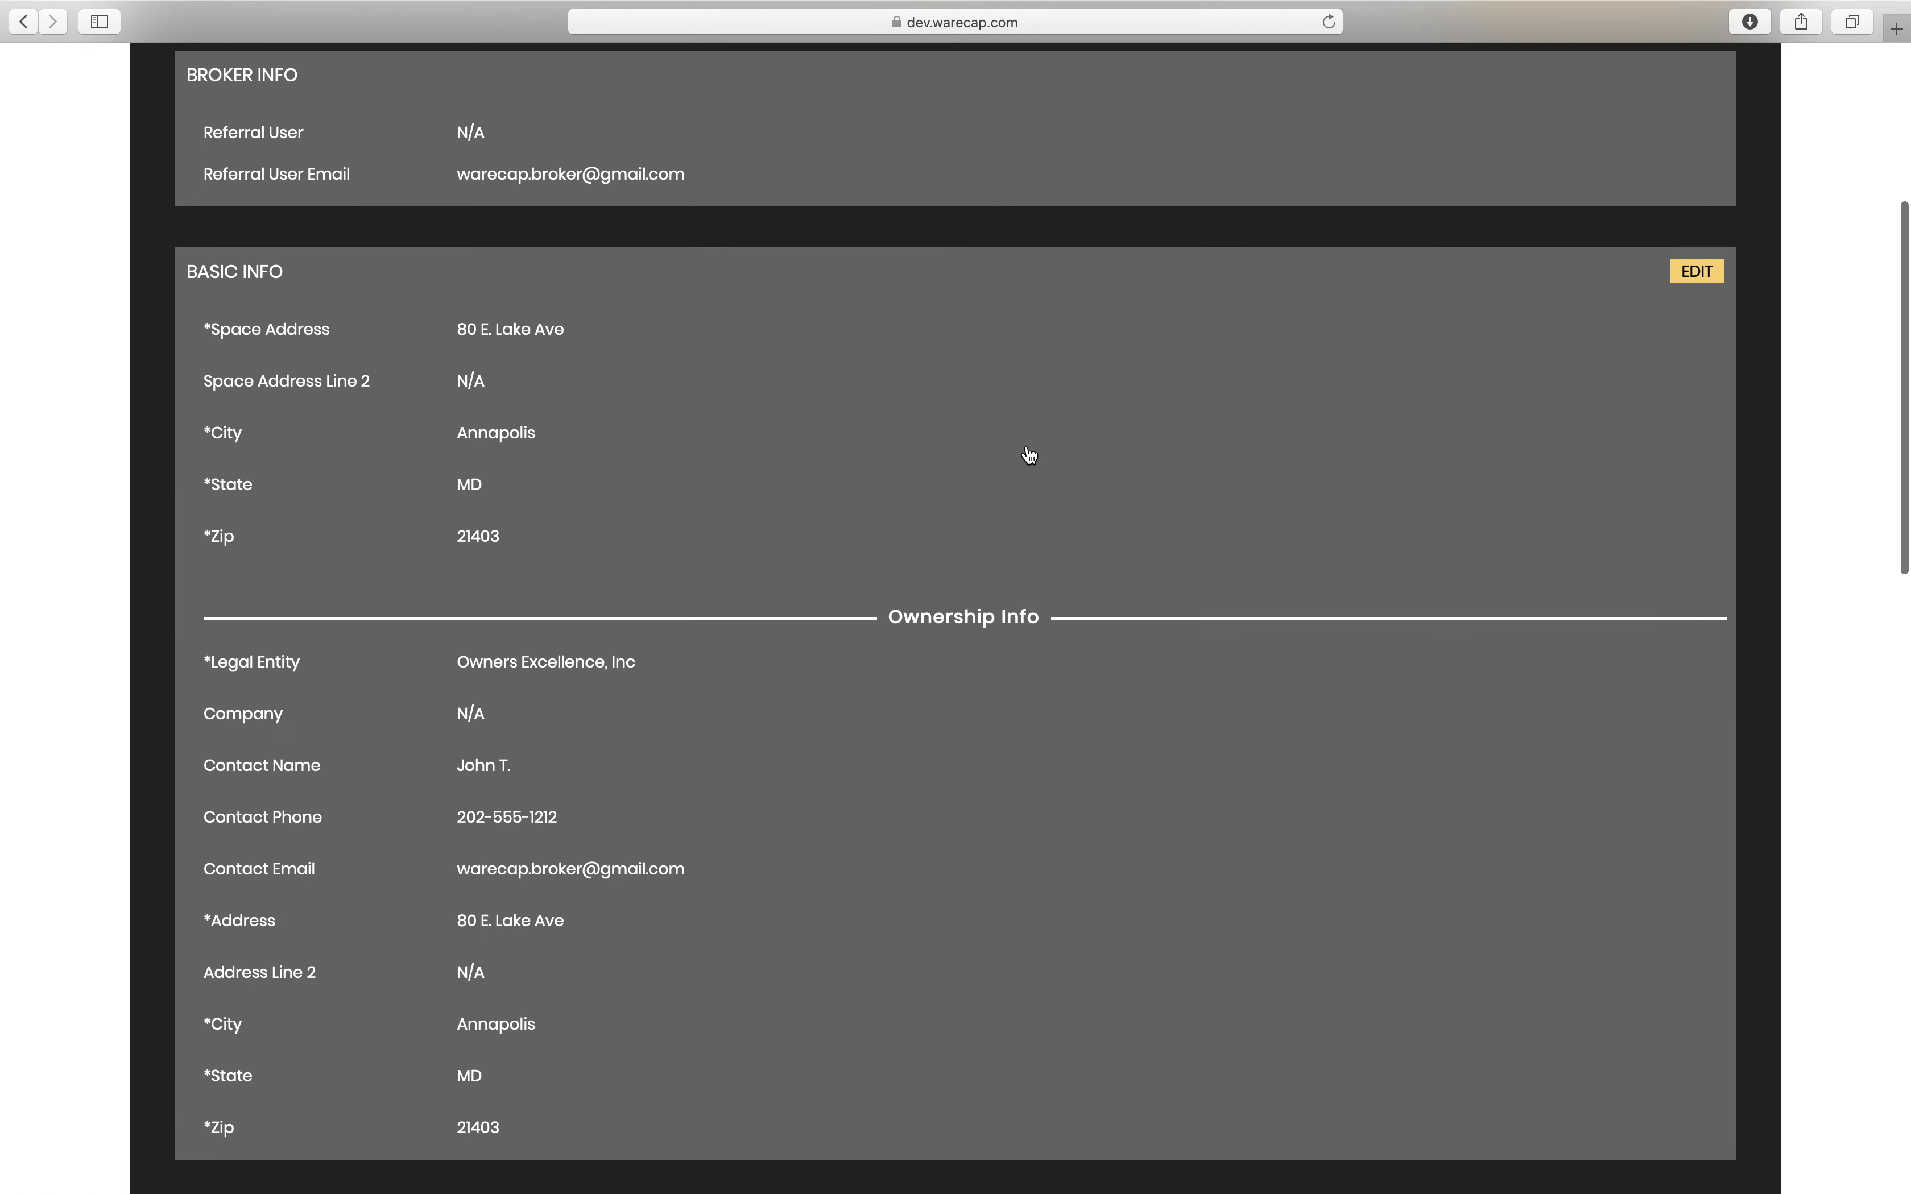
{"action": "scroll", "coordinate": [1028, 455], "scroll_direction": "down", "scroll_amount": 10}
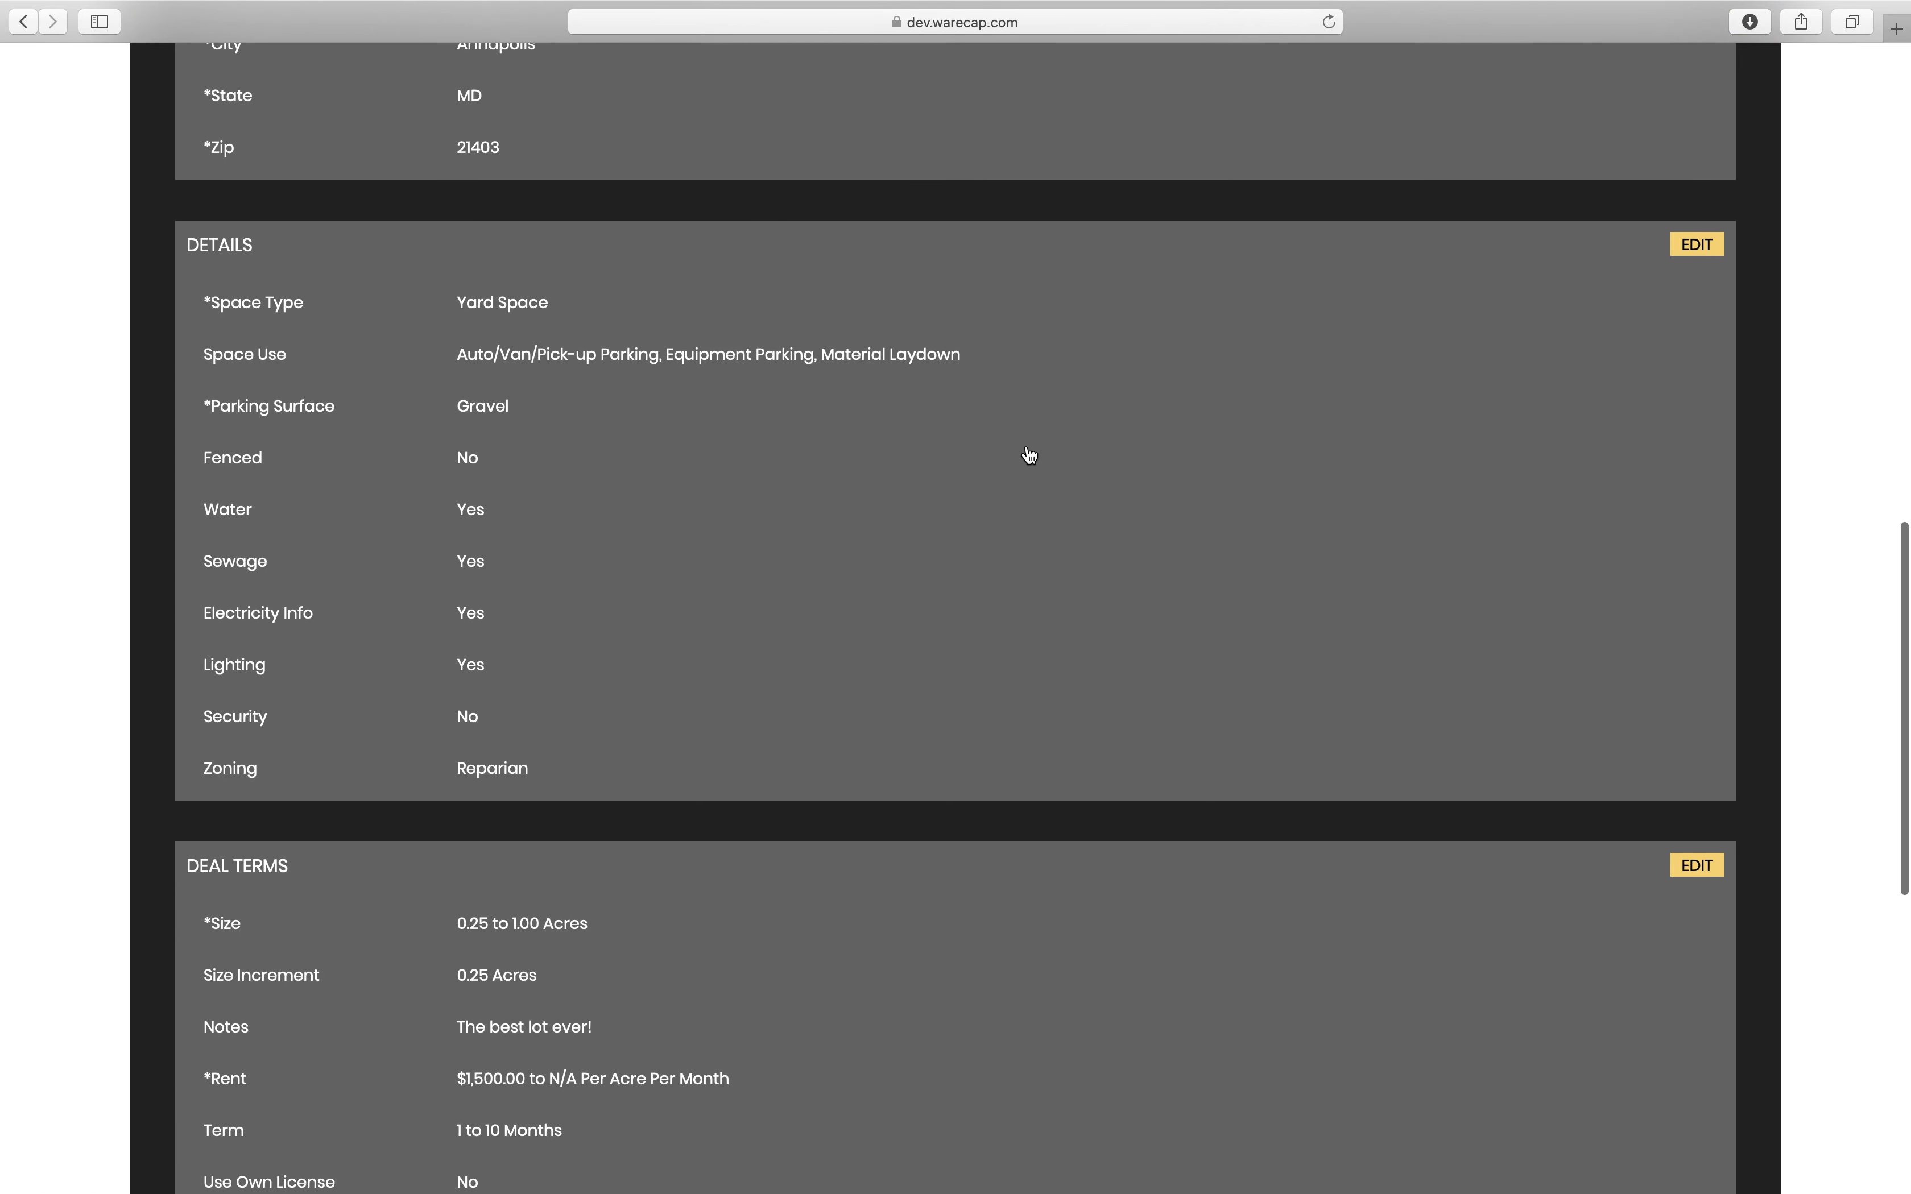
{"action": "scroll", "coordinate": [1028, 455], "scroll_direction": "down", "scroll_amount": 9}
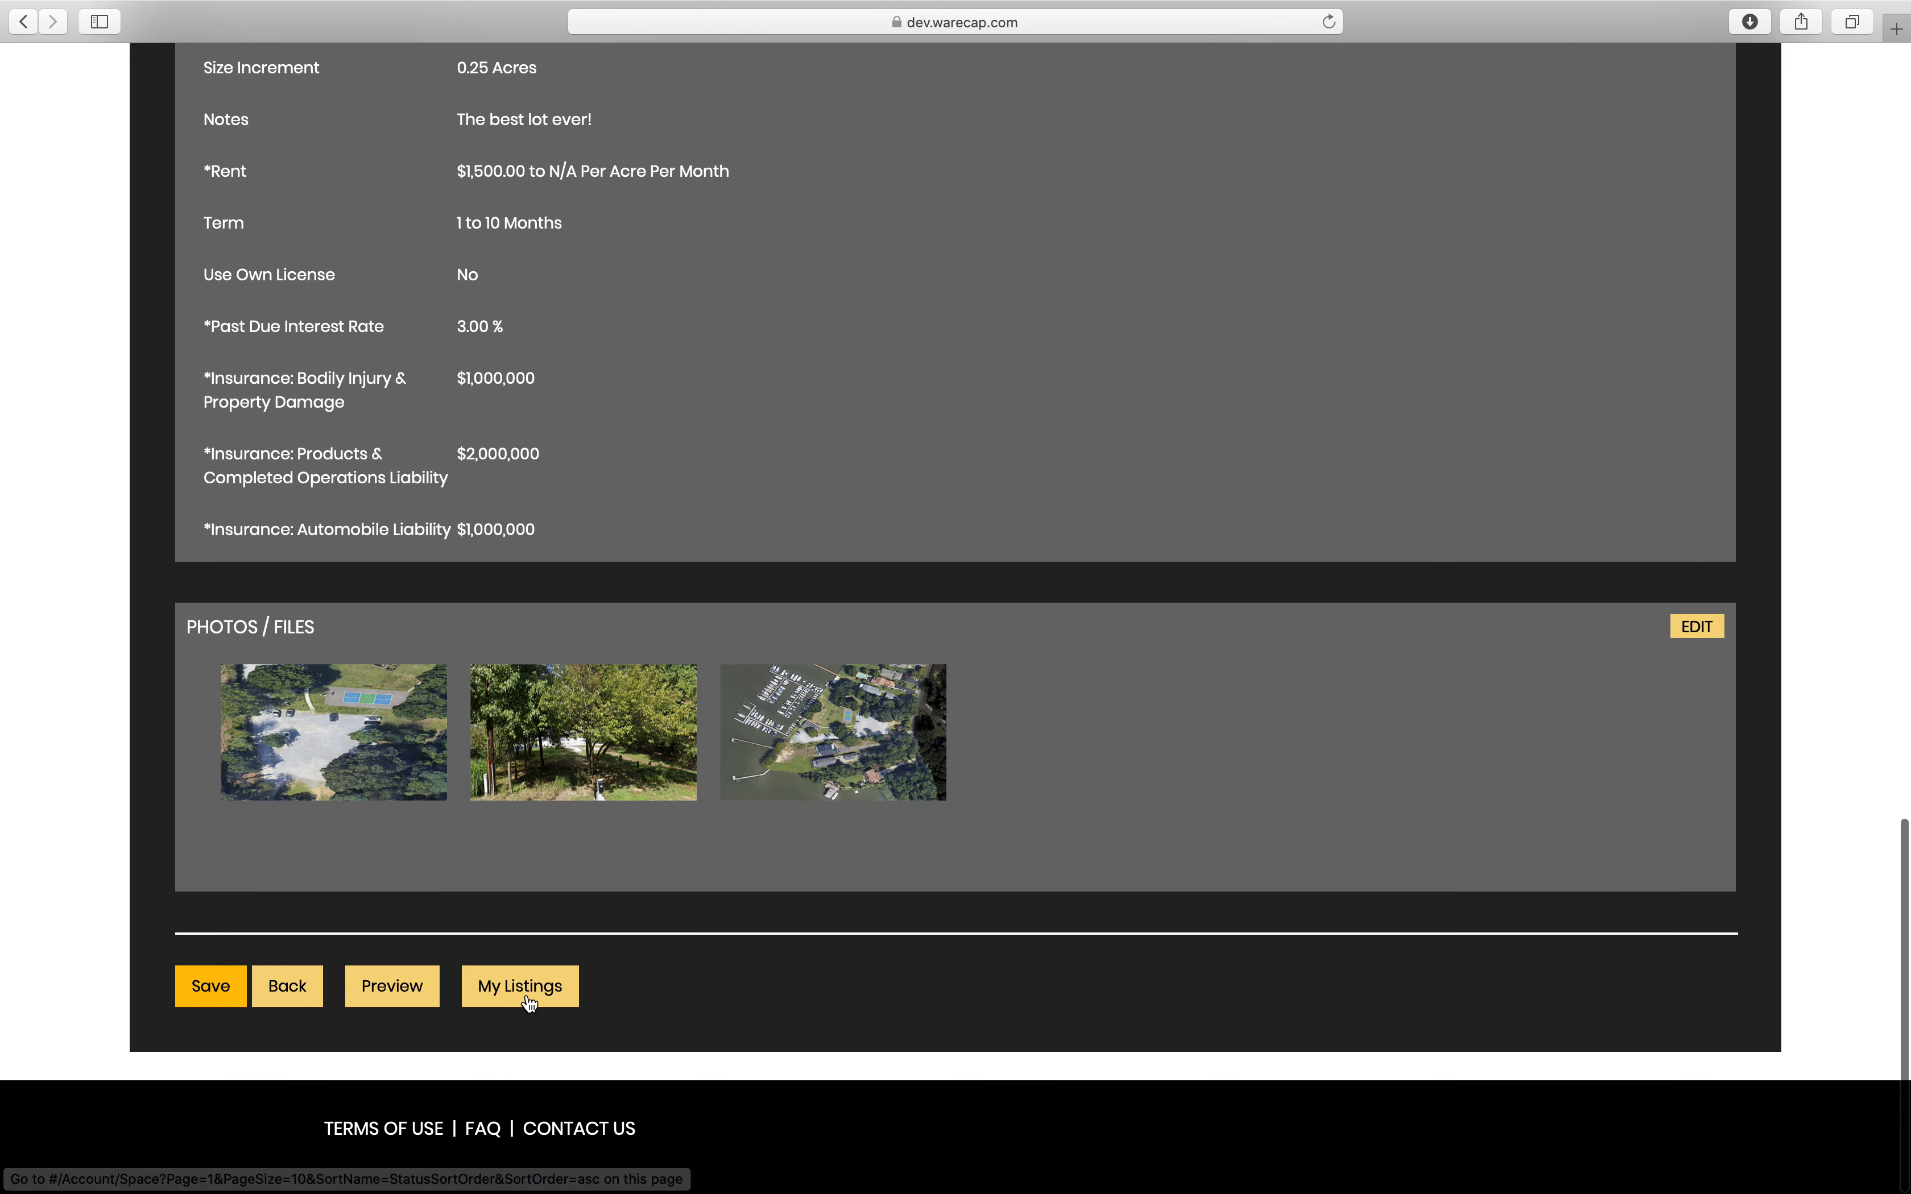
{"action": "left_click", "coordinate": [527, 998]}
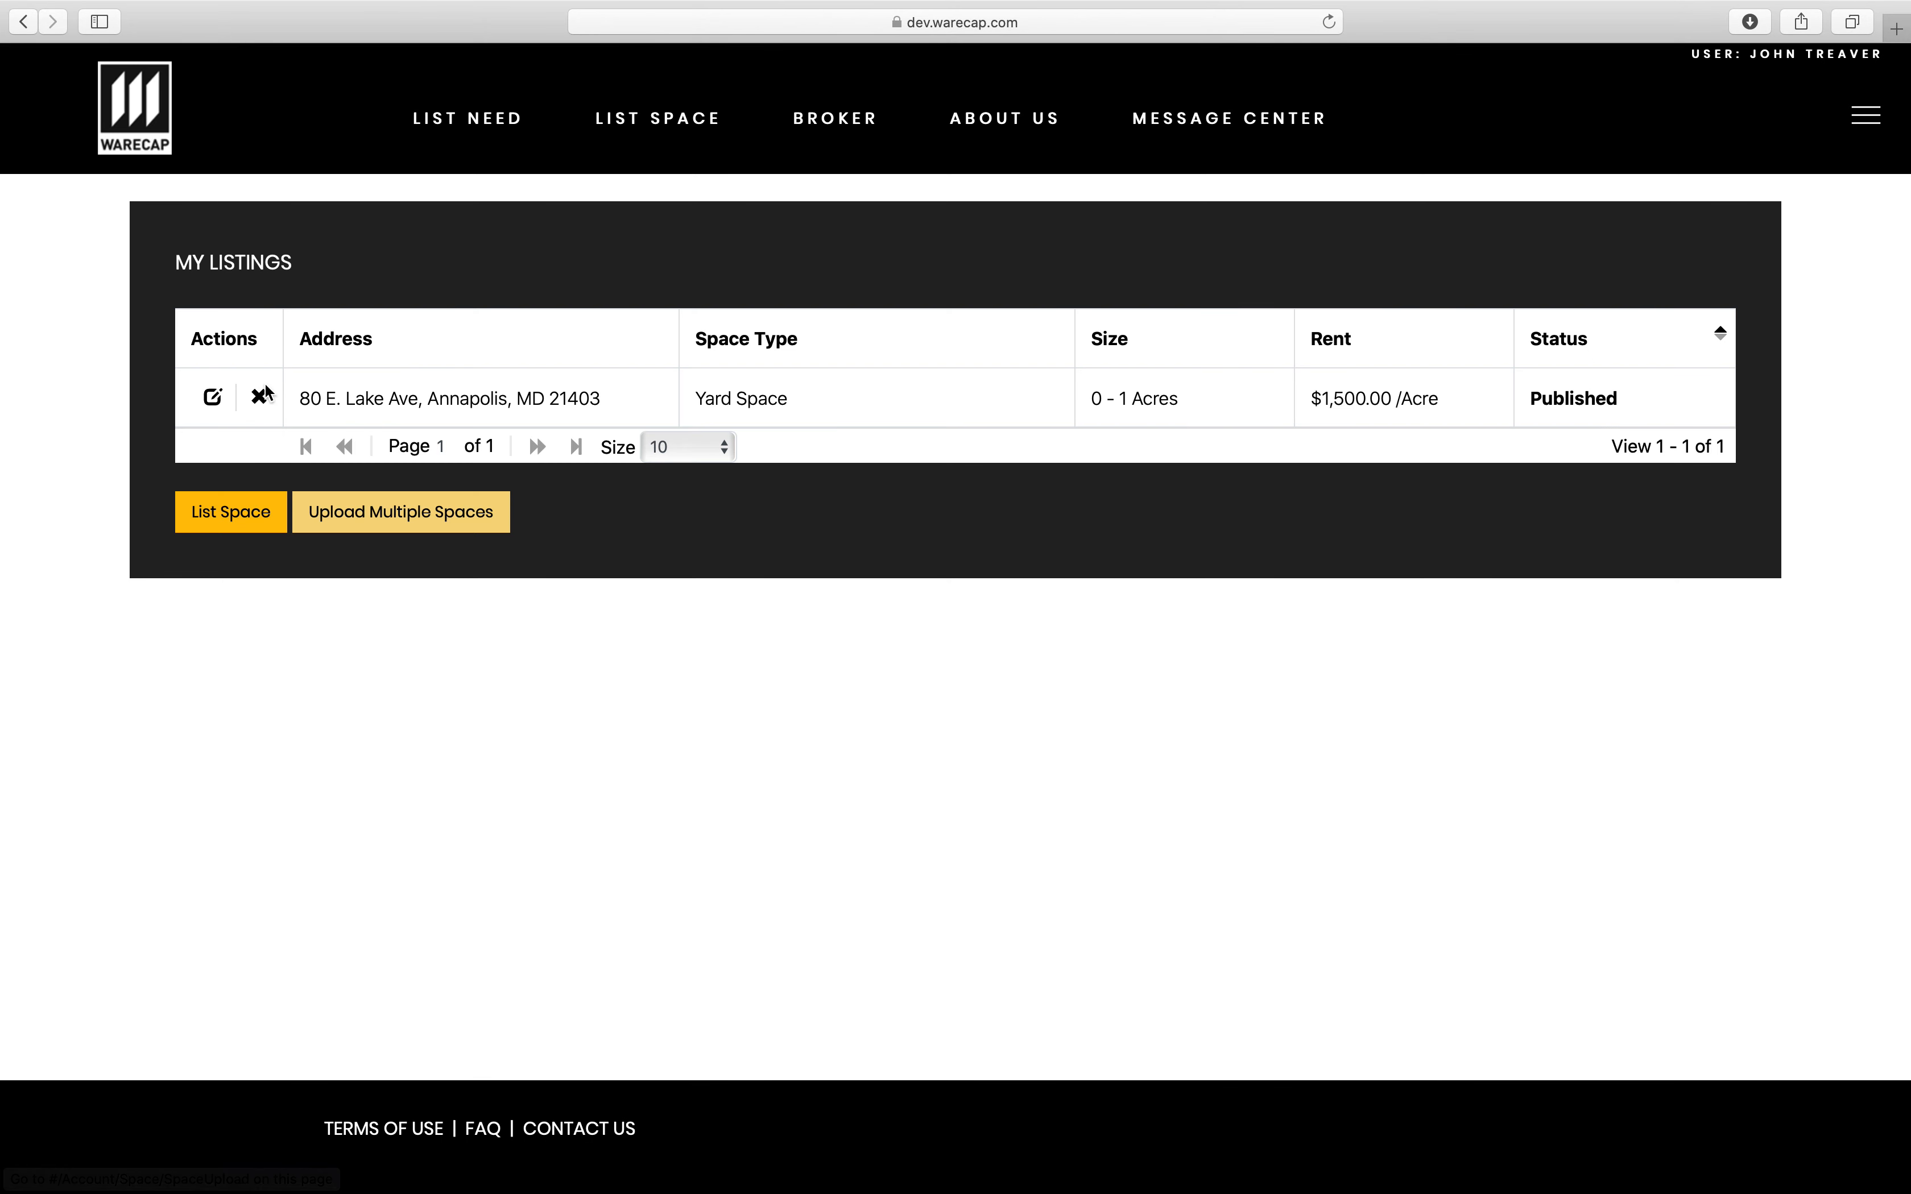